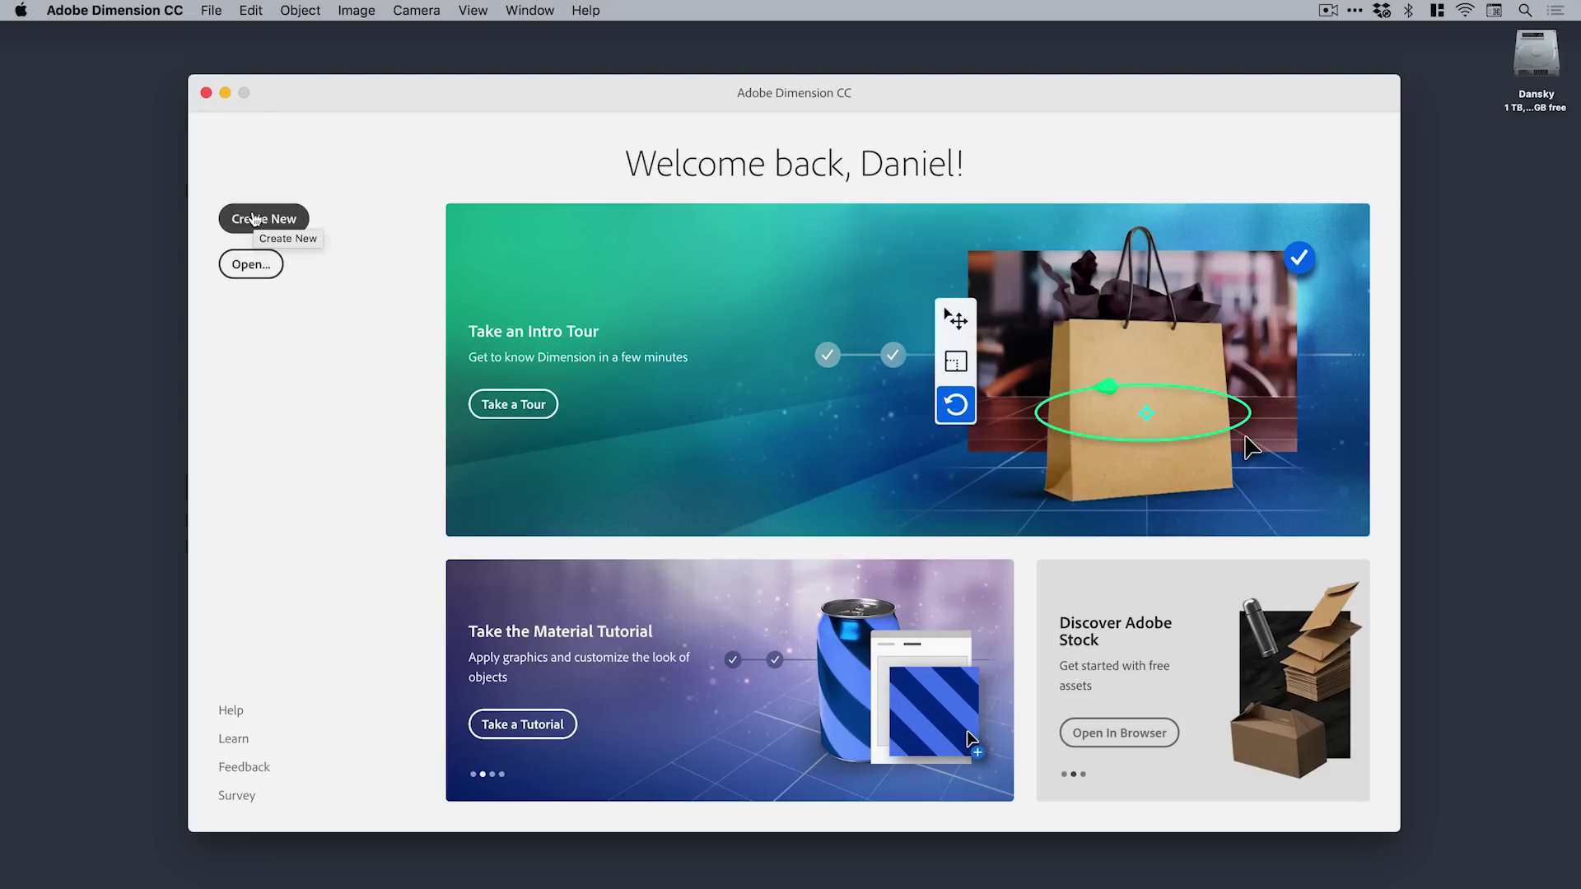
Step: Create a new blank document
{"action": "left_click", "coordinate": [254, 219]}
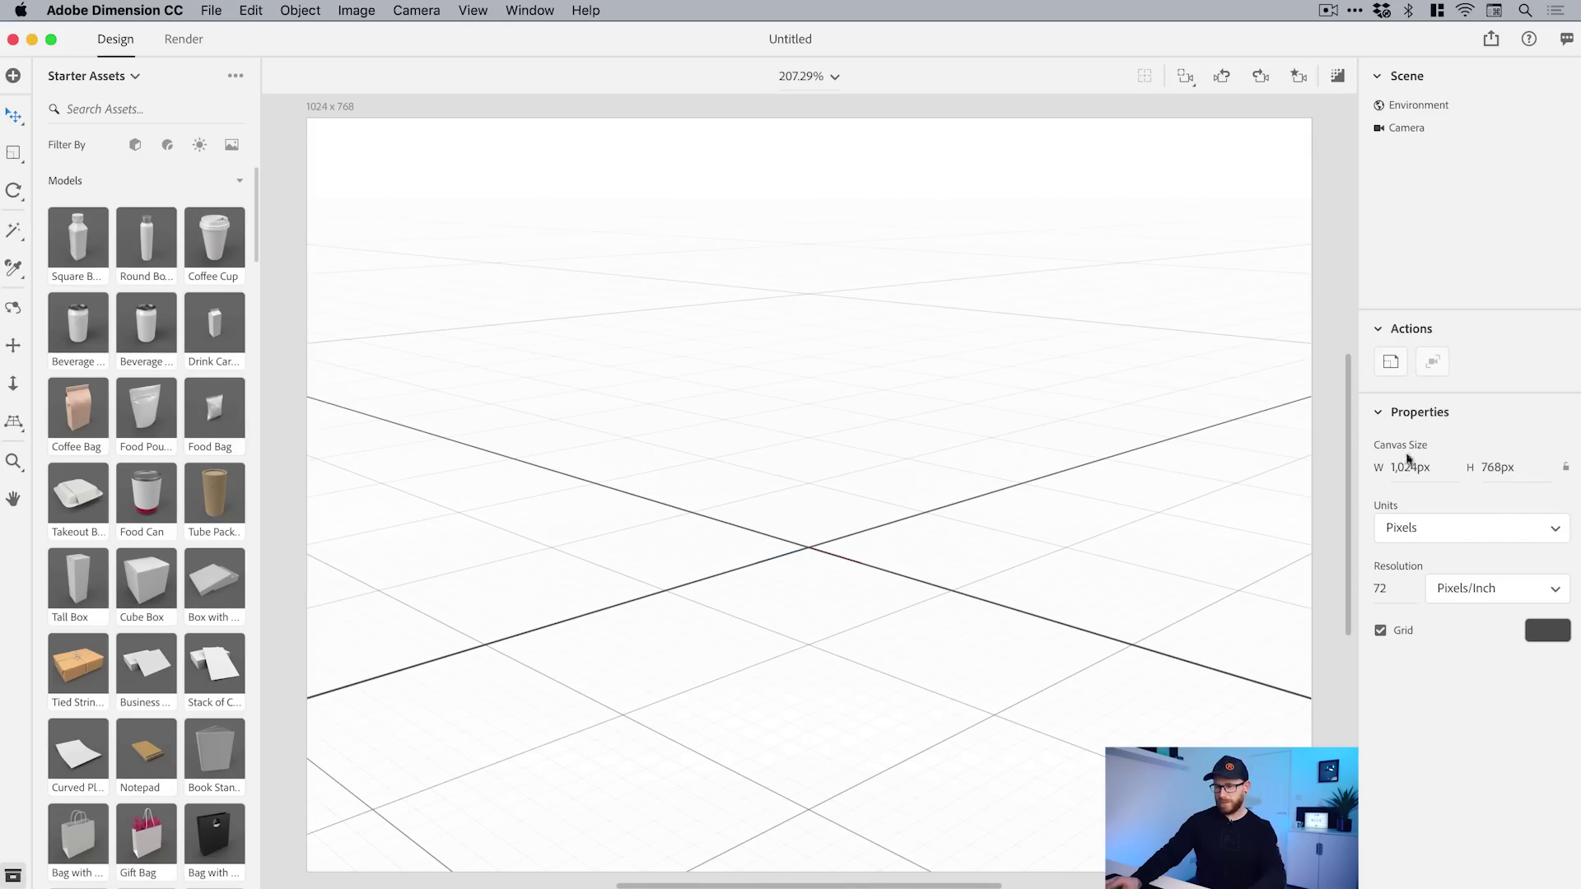
Step: Toggle the canvas grid off and on, and hide and show the starter assets library
{"action": "left_click", "coordinate": [1380, 629]}
{"action": "left_click", "coordinate": [1381, 630]}
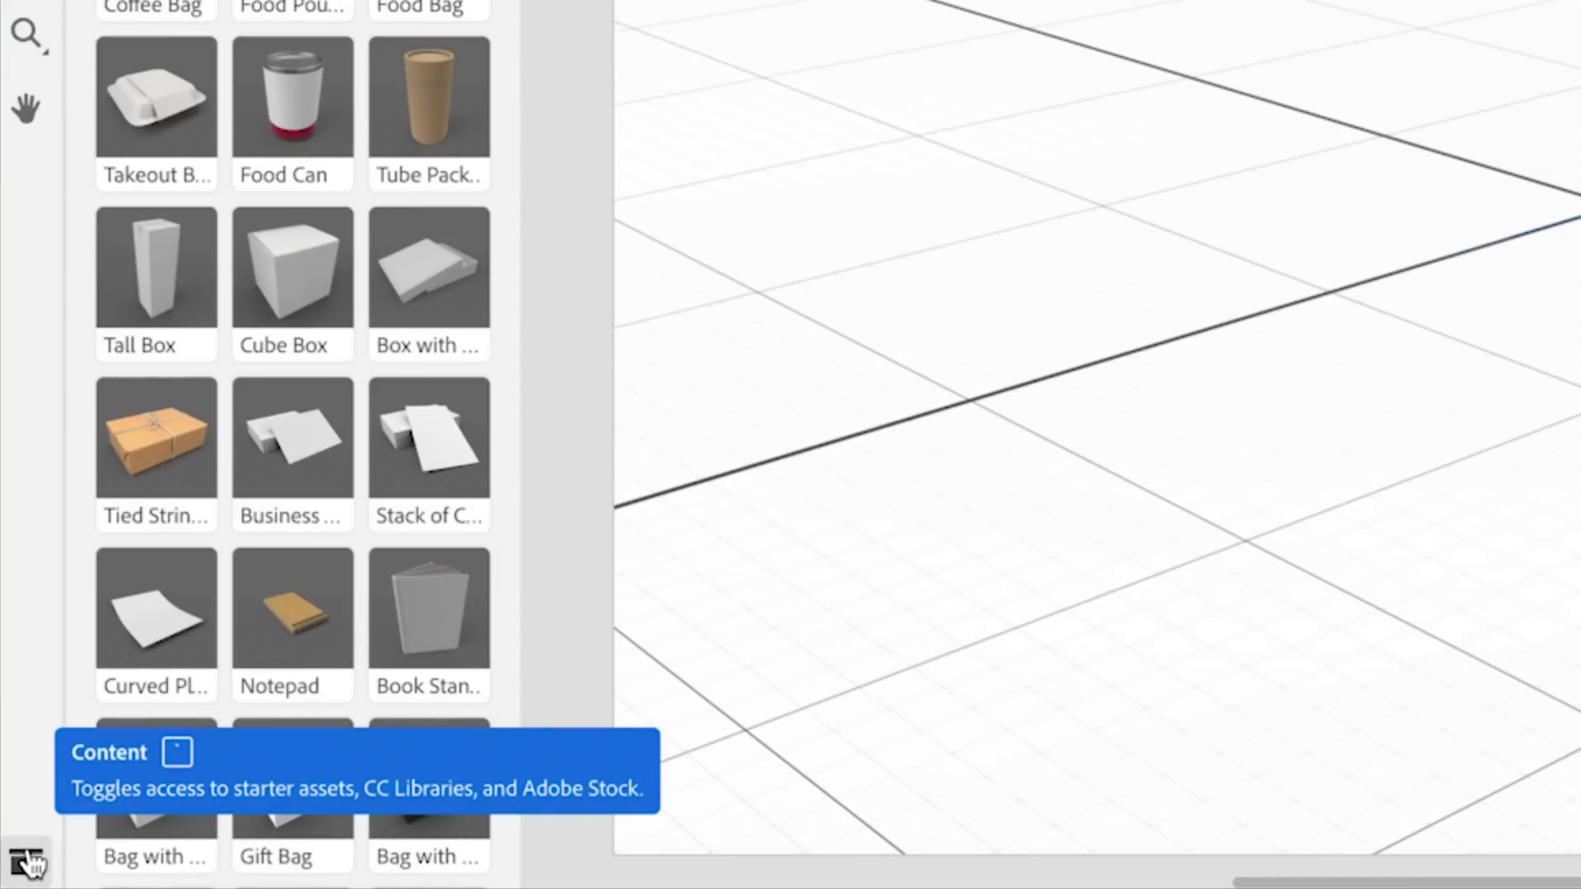
{"action": "left_click", "coordinate": [31, 862]}
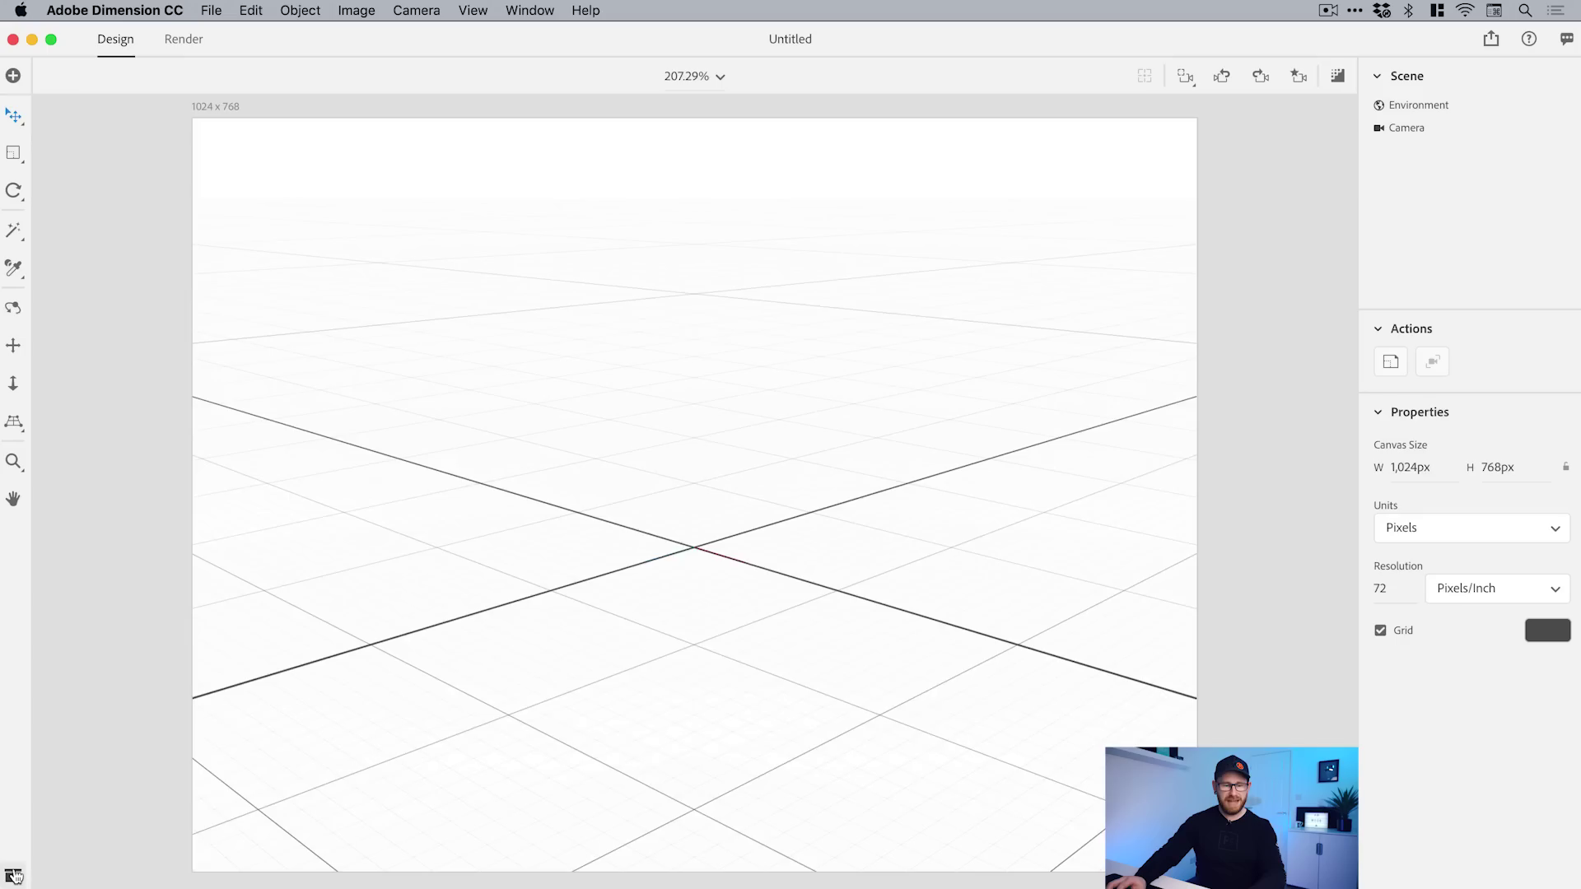
{"action": "left_click", "coordinate": [30, 861]}
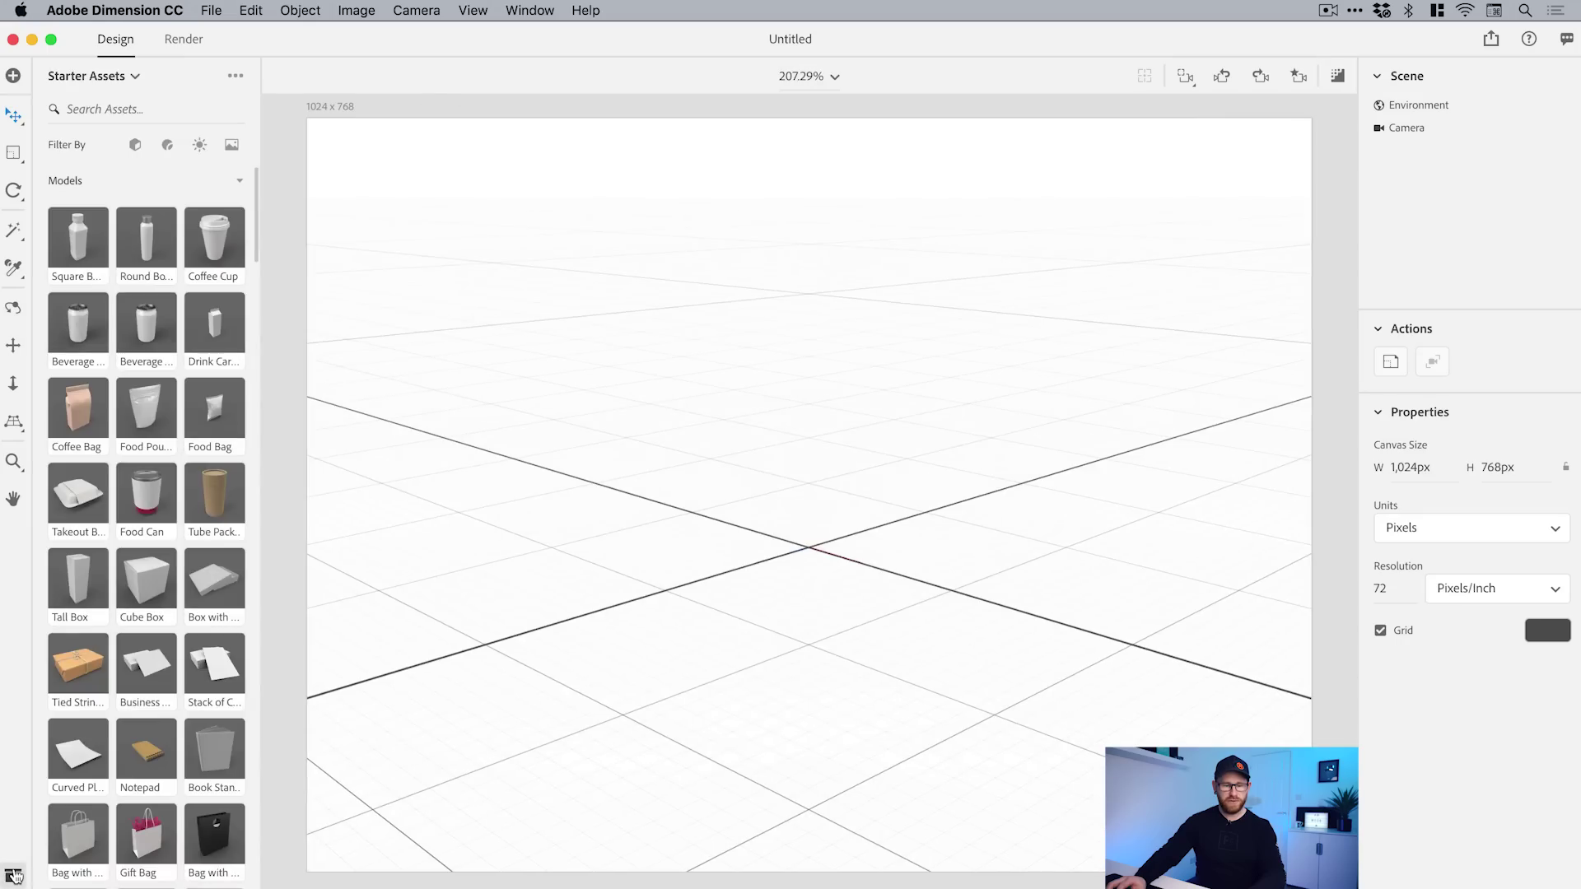
{"action": "left_click", "coordinate": [15, 875]}
{"action": "left_click", "coordinate": [15, 875]}
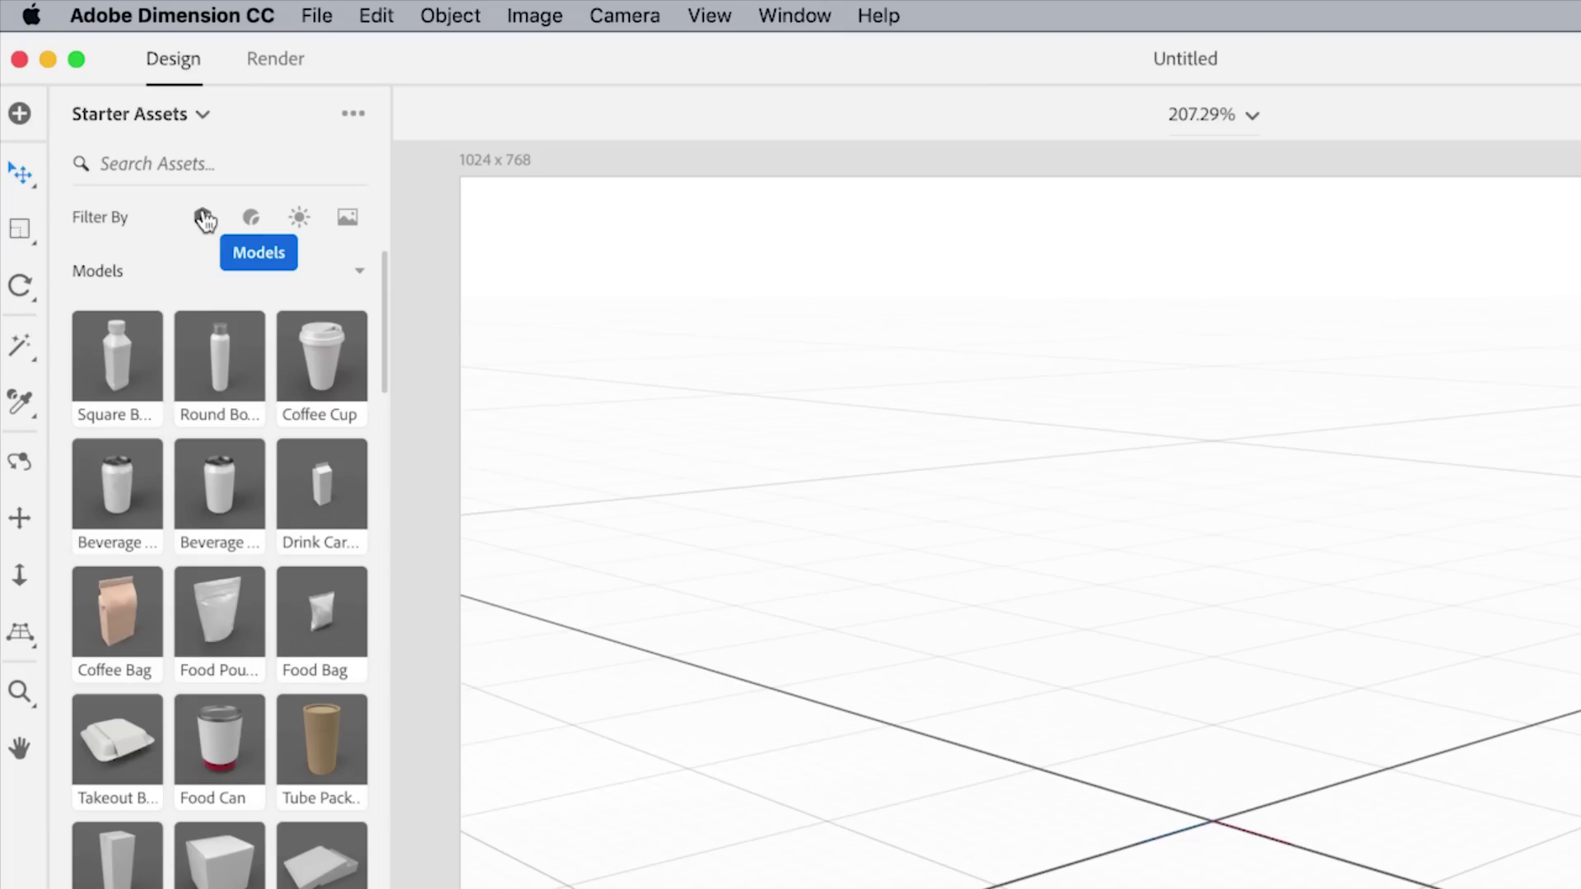
Step: Browse the starter assets by category: models, materials, lights and images
{"action": "left_click", "coordinate": [203, 219]}
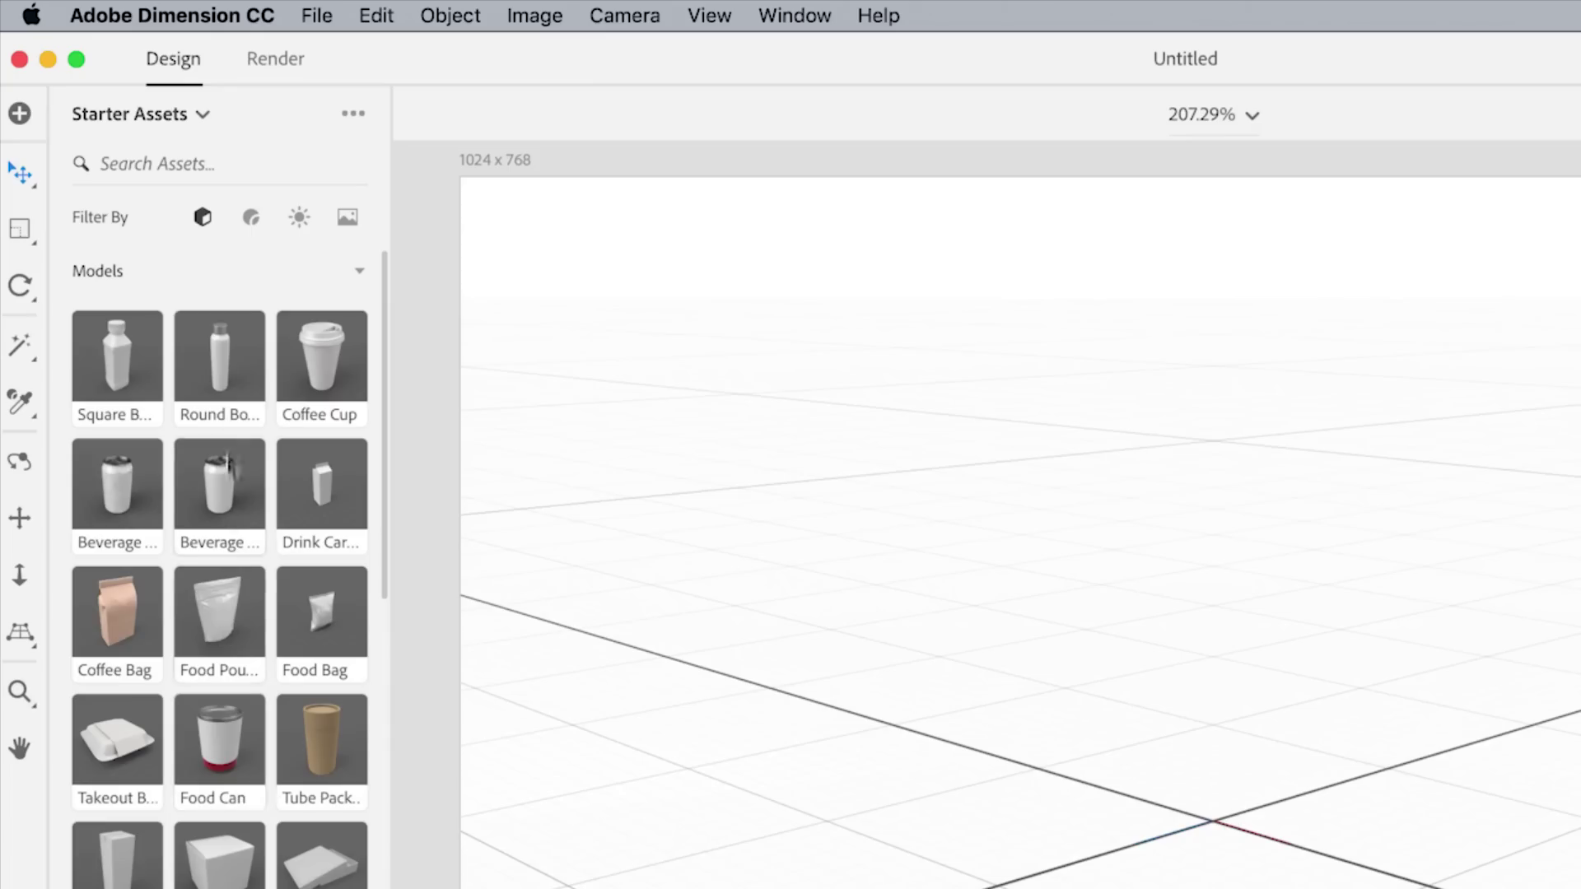
{"action": "left_click", "coordinate": [252, 219]}
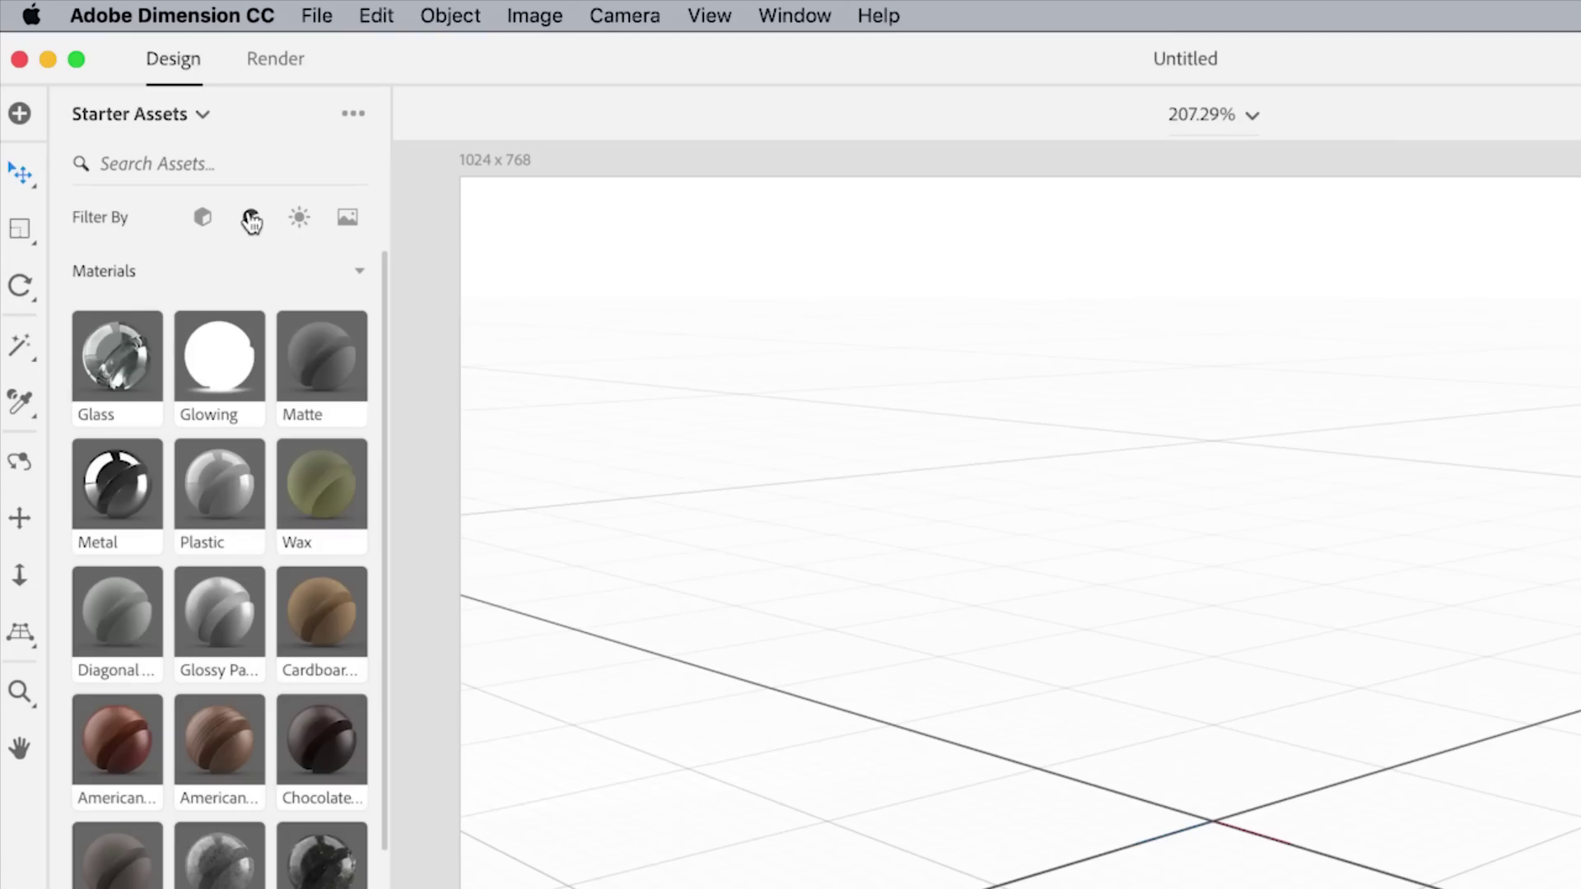
{"action": "left_click", "coordinate": [299, 219]}
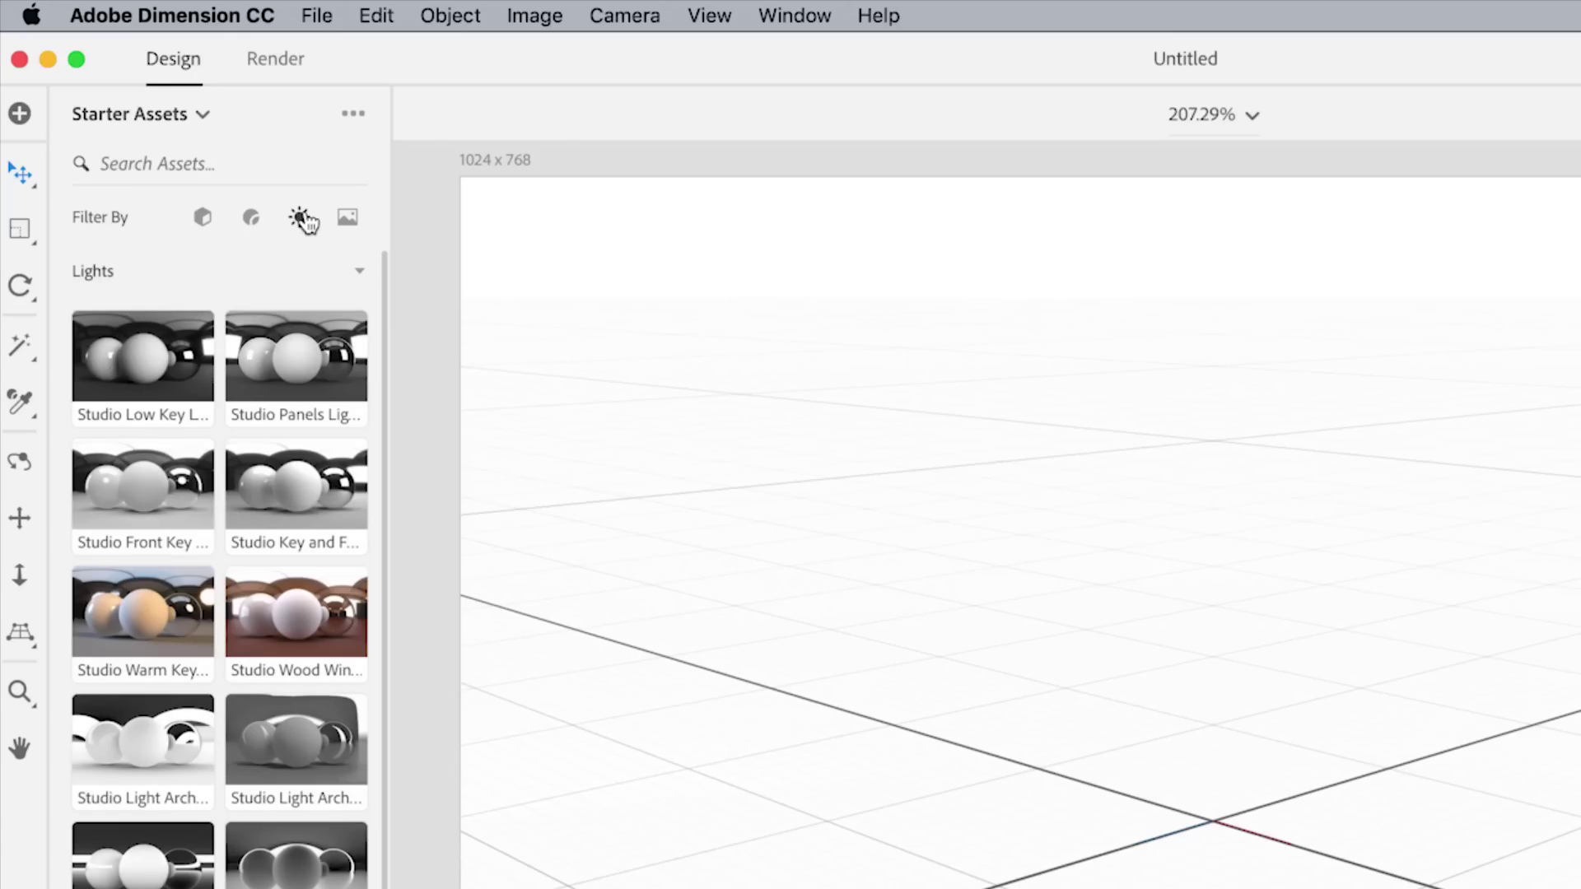
{"action": "left_click", "coordinate": [348, 219]}
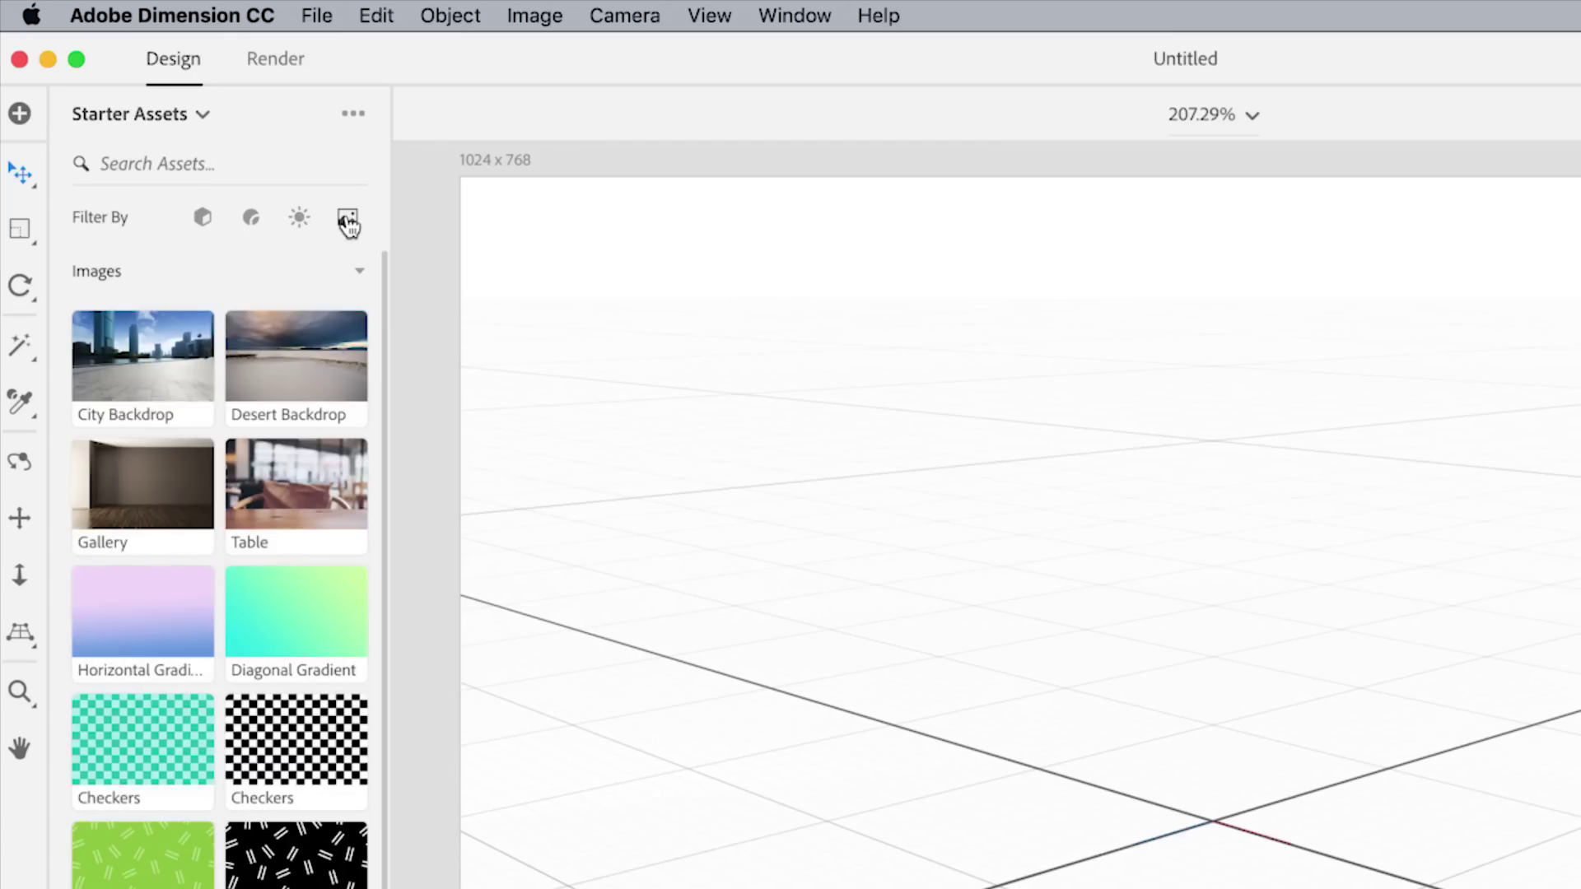
{"action": "scroll", "coordinate": [280, 550], "scroll_direction": "down", "scroll_amount": 6}
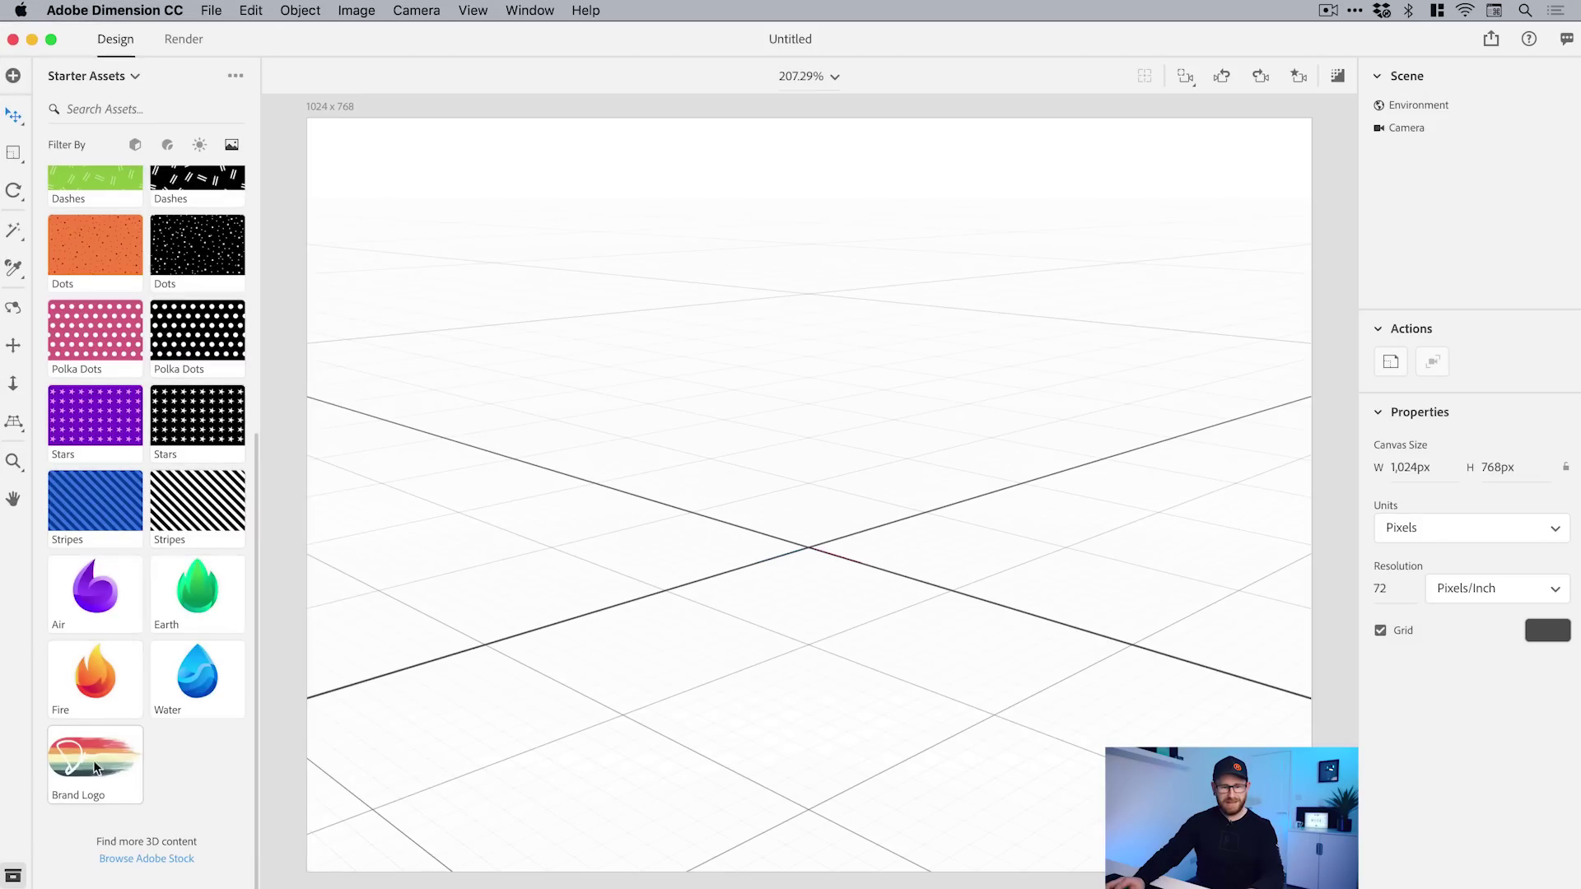
{"action": "scroll", "coordinate": [168, 568], "scroll_direction": "up", "scroll_amount": 6}
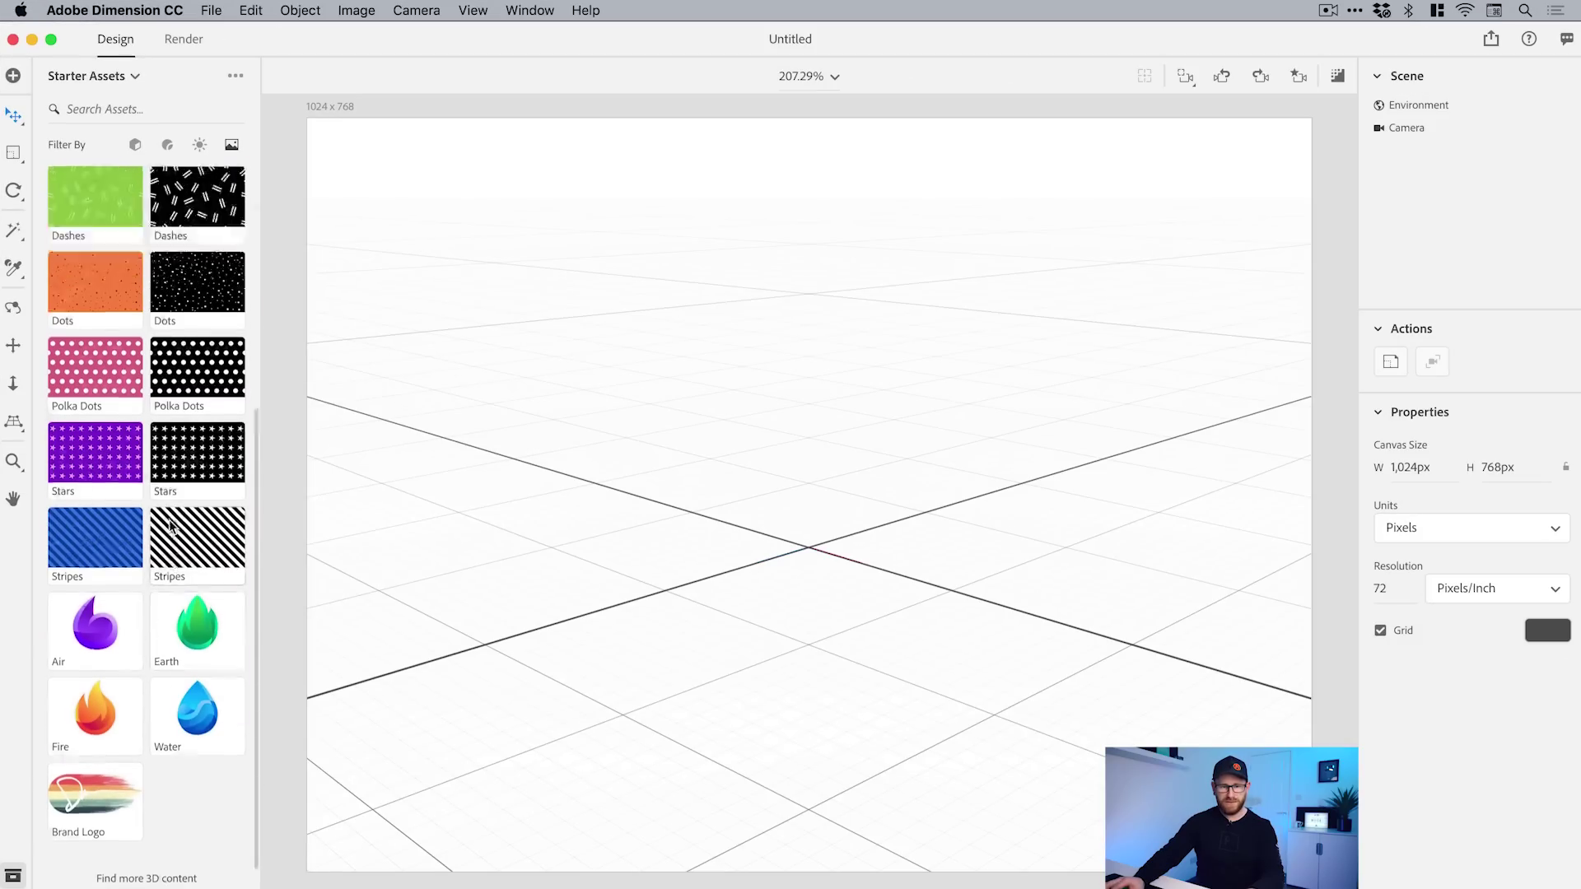
Step: Place the Beverage Can with Condensation model on the canvas and move it to about X 9.4, Y 4.7, Z 9.1
{"action": "left_click", "coordinate": [135, 146]}
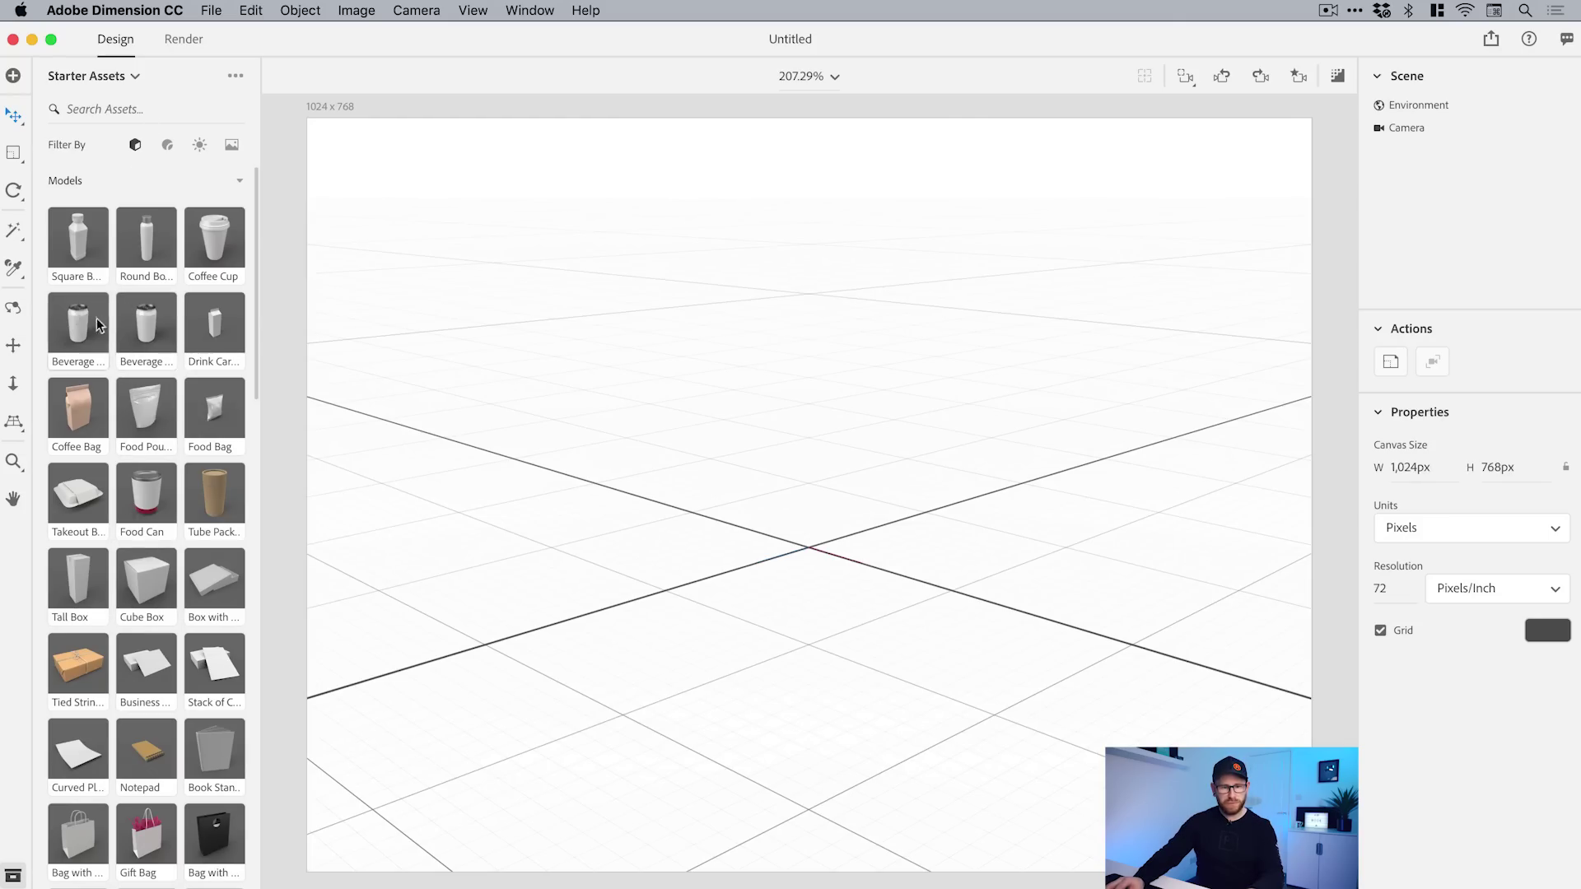
{"action": "left_click_drag", "start_coordinate": [74, 332], "coordinate": [812, 550]}
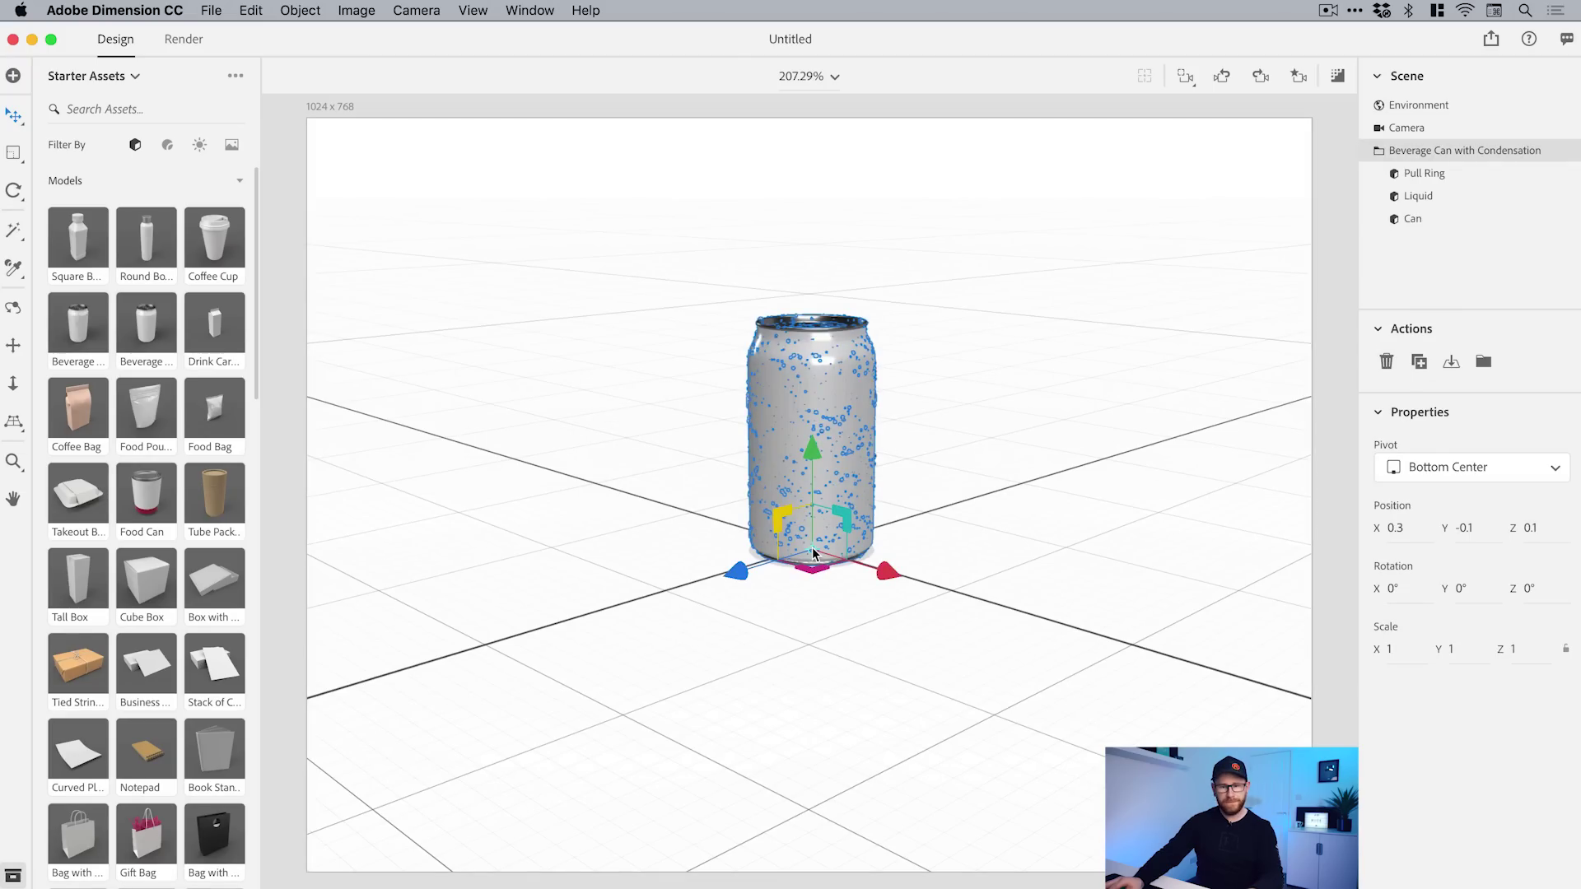
{"action": "left_click_drag", "start_coordinate": [812, 458], "coordinate": [796, 512]}
{"action": "left_click_drag", "start_coordinate": [886, 541], "coordinate": [817, 531]}
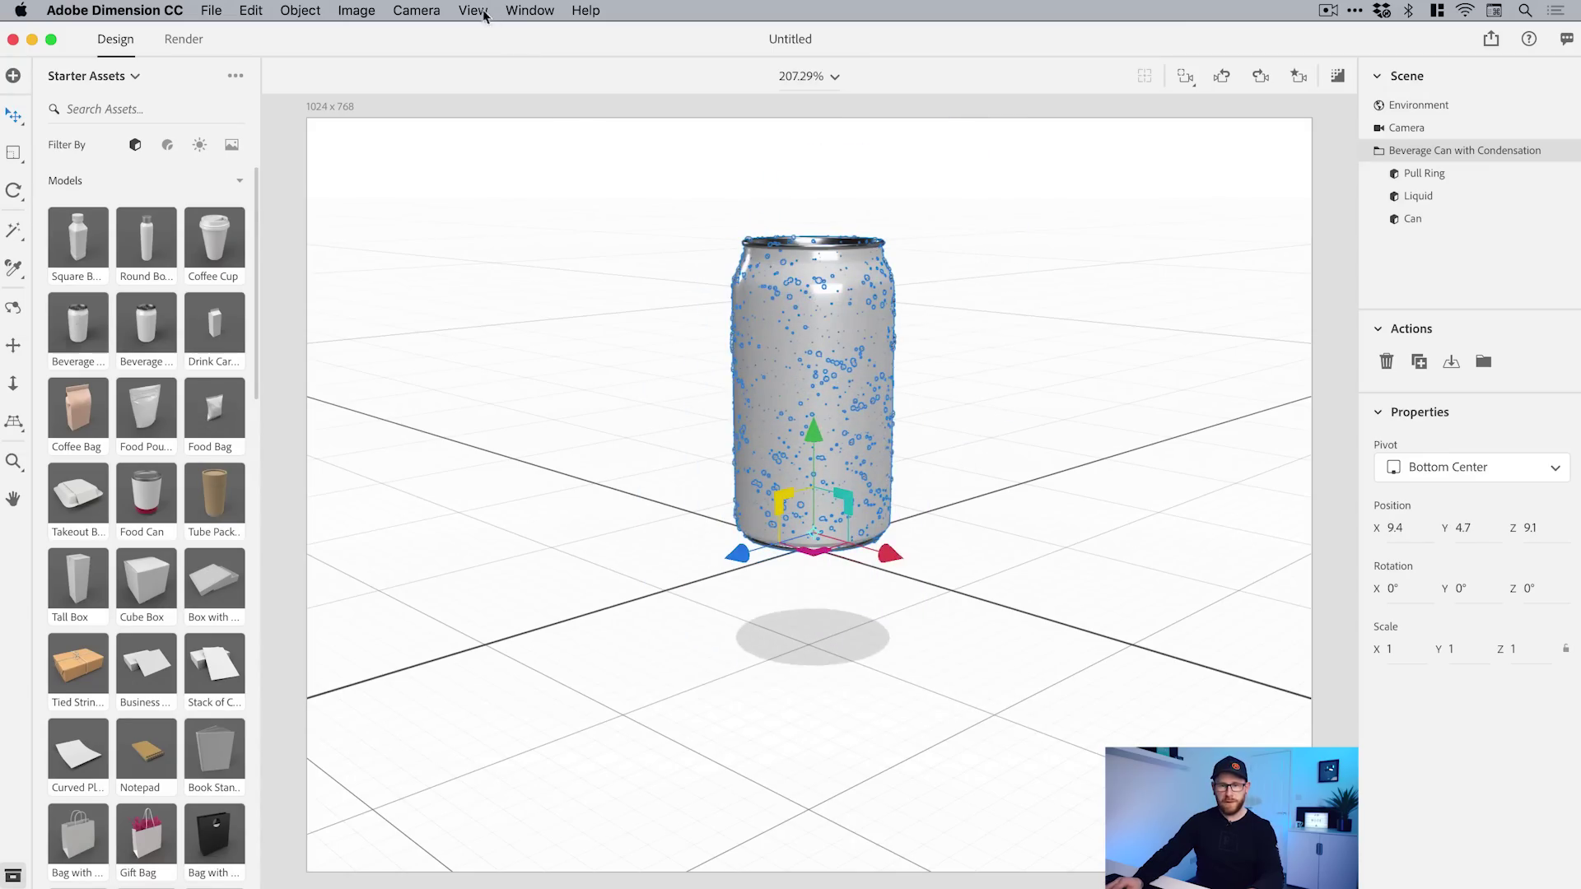
Step: Orbit the camera to view the can from below, undo the camera move and return to the selection tool
{"action": "left_click", "coordinate": [422, 12]}
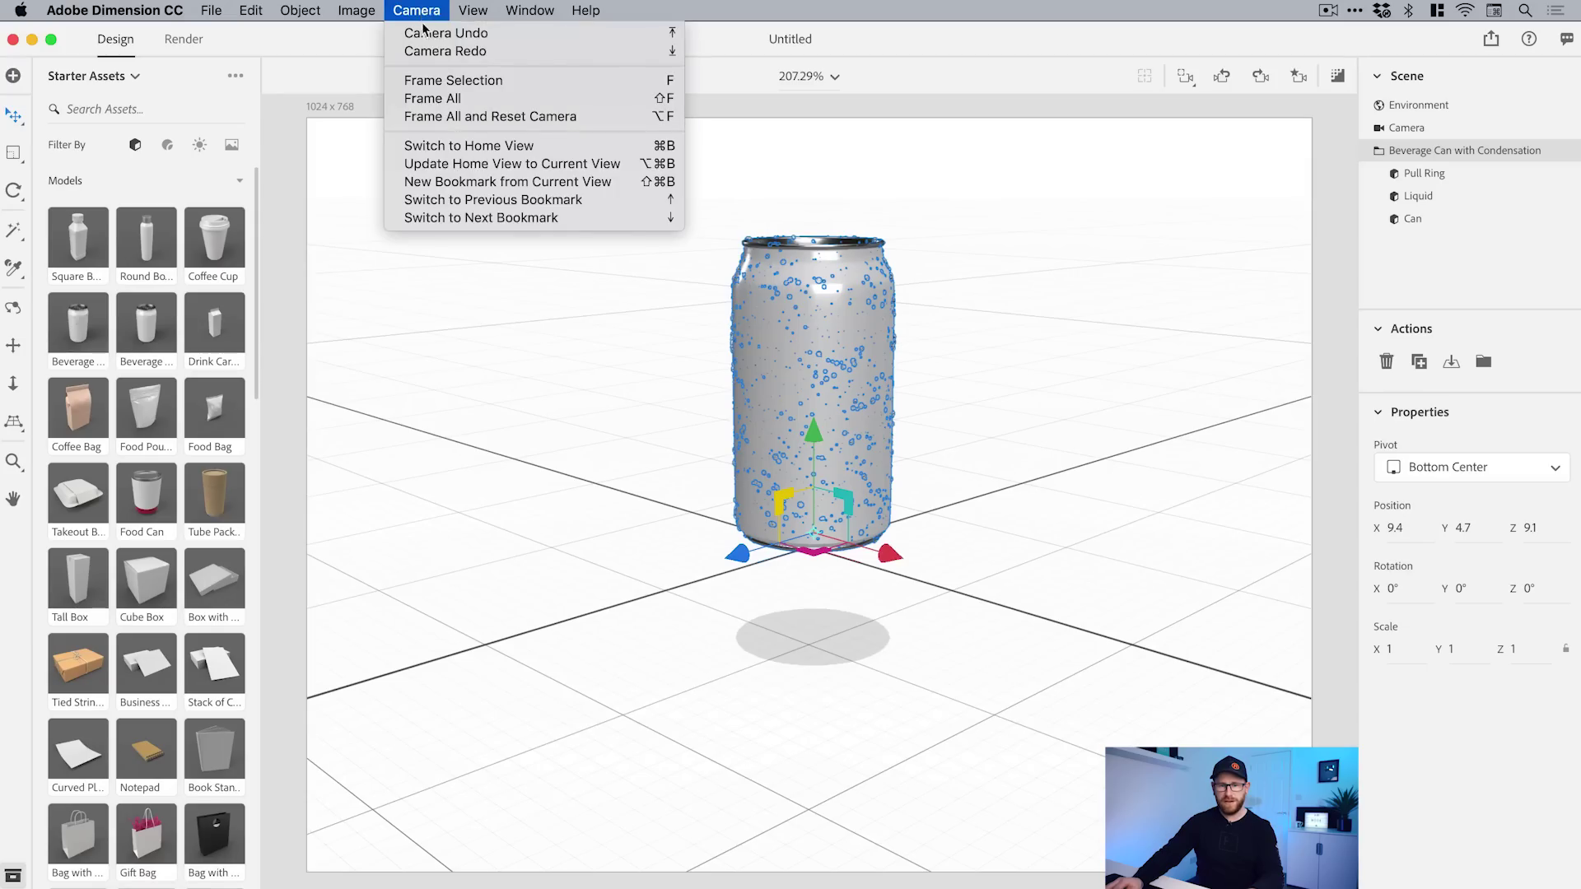
{"action": "left_click", "coordinate": [423, 33]}
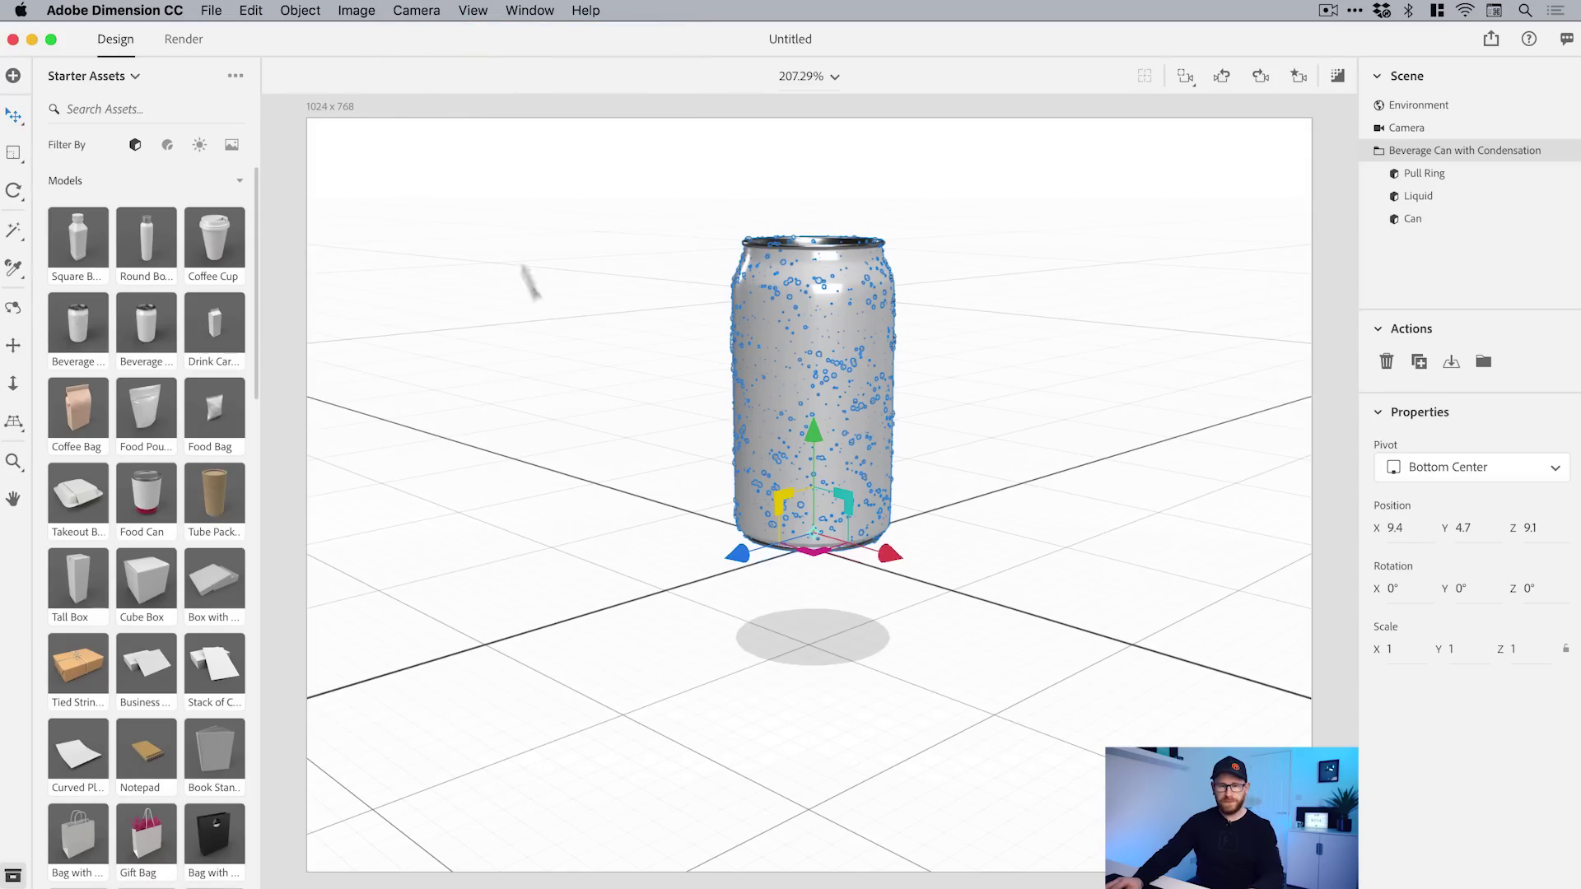
{"action": "left_click", "coordinate": [13, 307]}
{"action": "left_click_drag", "start_coordinate": [423, 336], "coordinate": [708, 124]}
{"action": "left_click", "coordinate": [422, 10]}
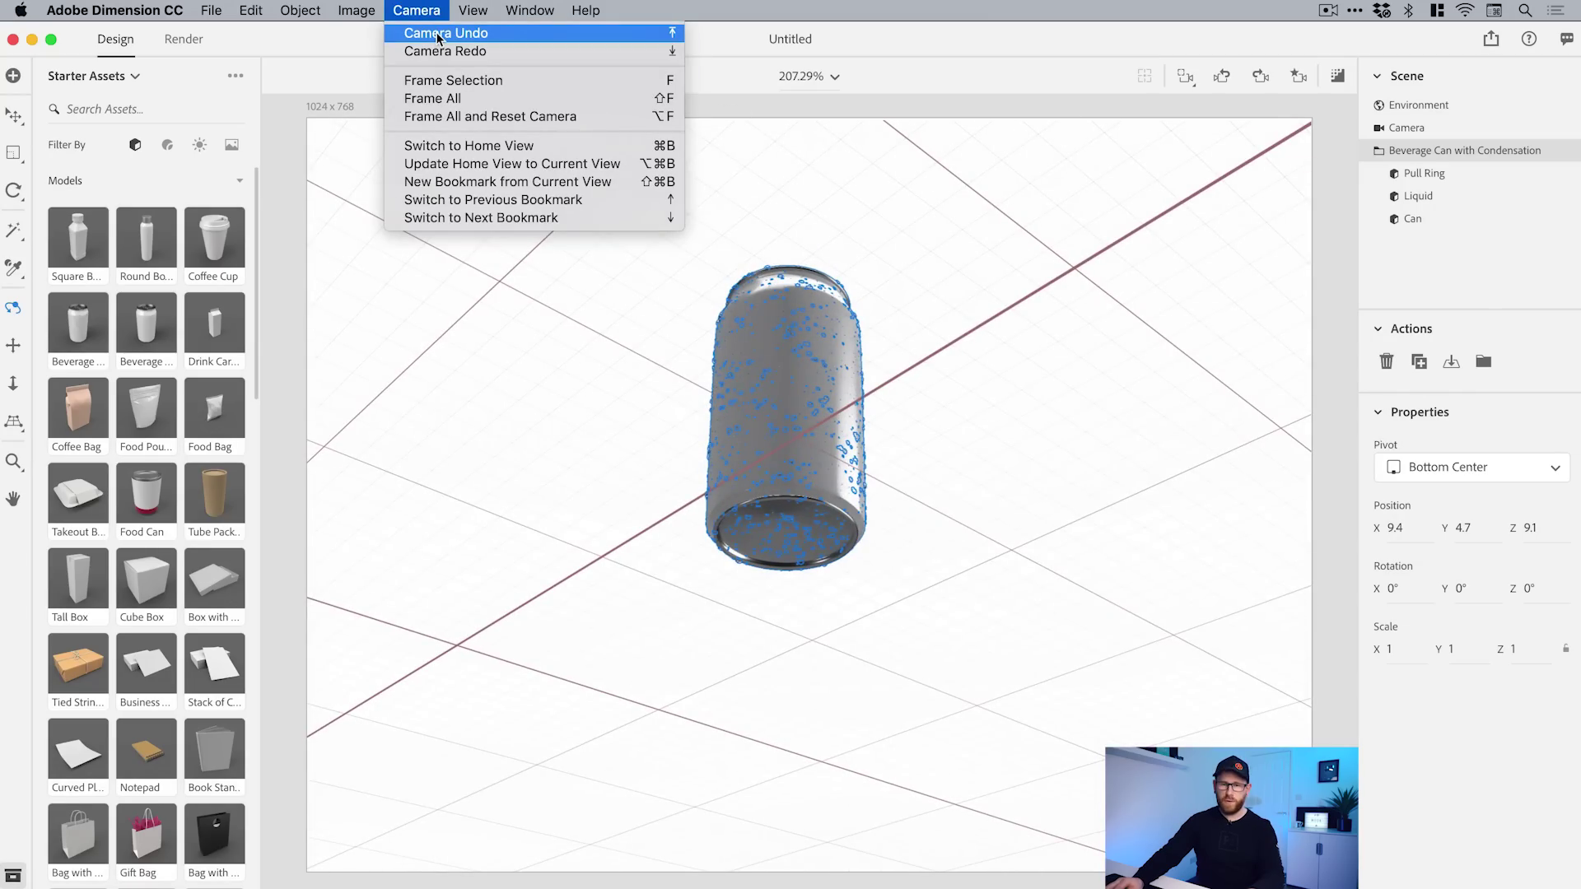
{"action": "left_click", "coordinate": [439, 34]}
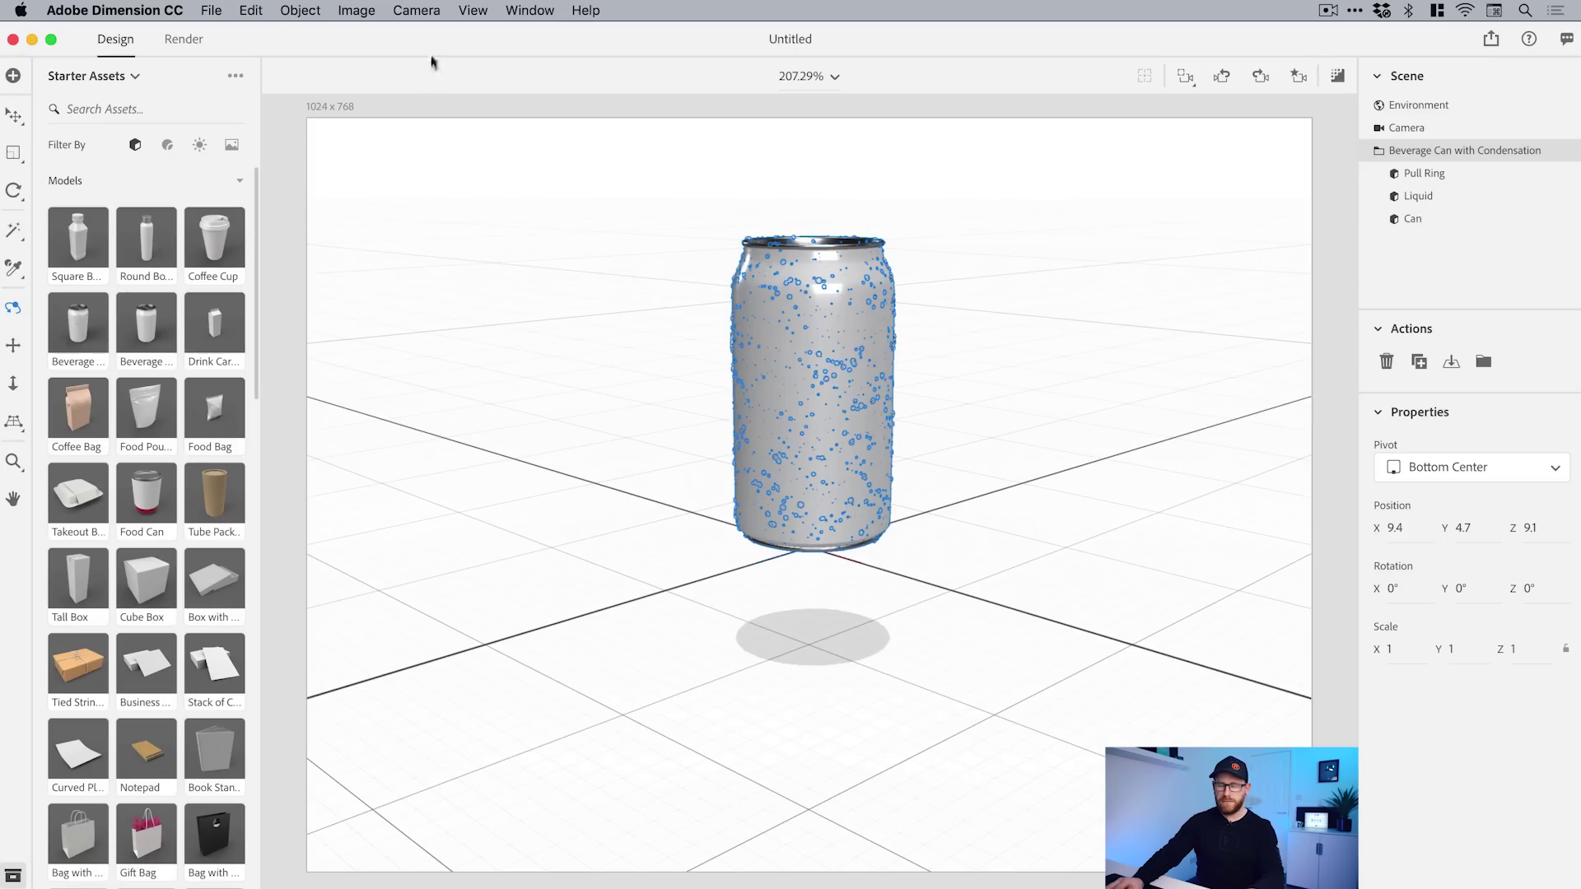
{"action": "key", "text": "v"}
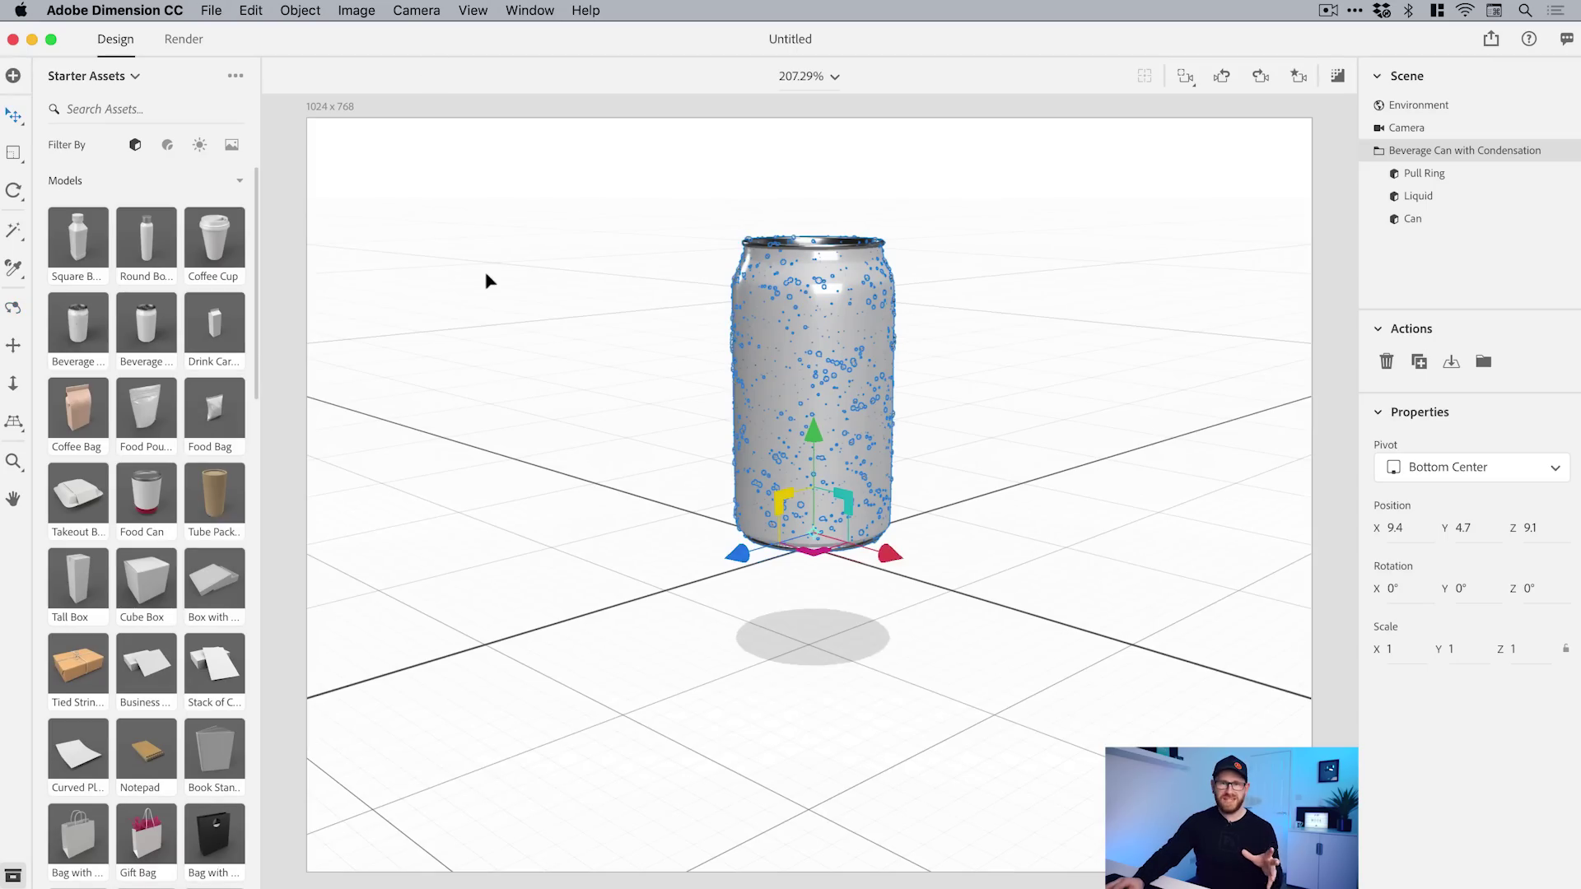
{"action": "left_click", "coordinate": [261, 10]}
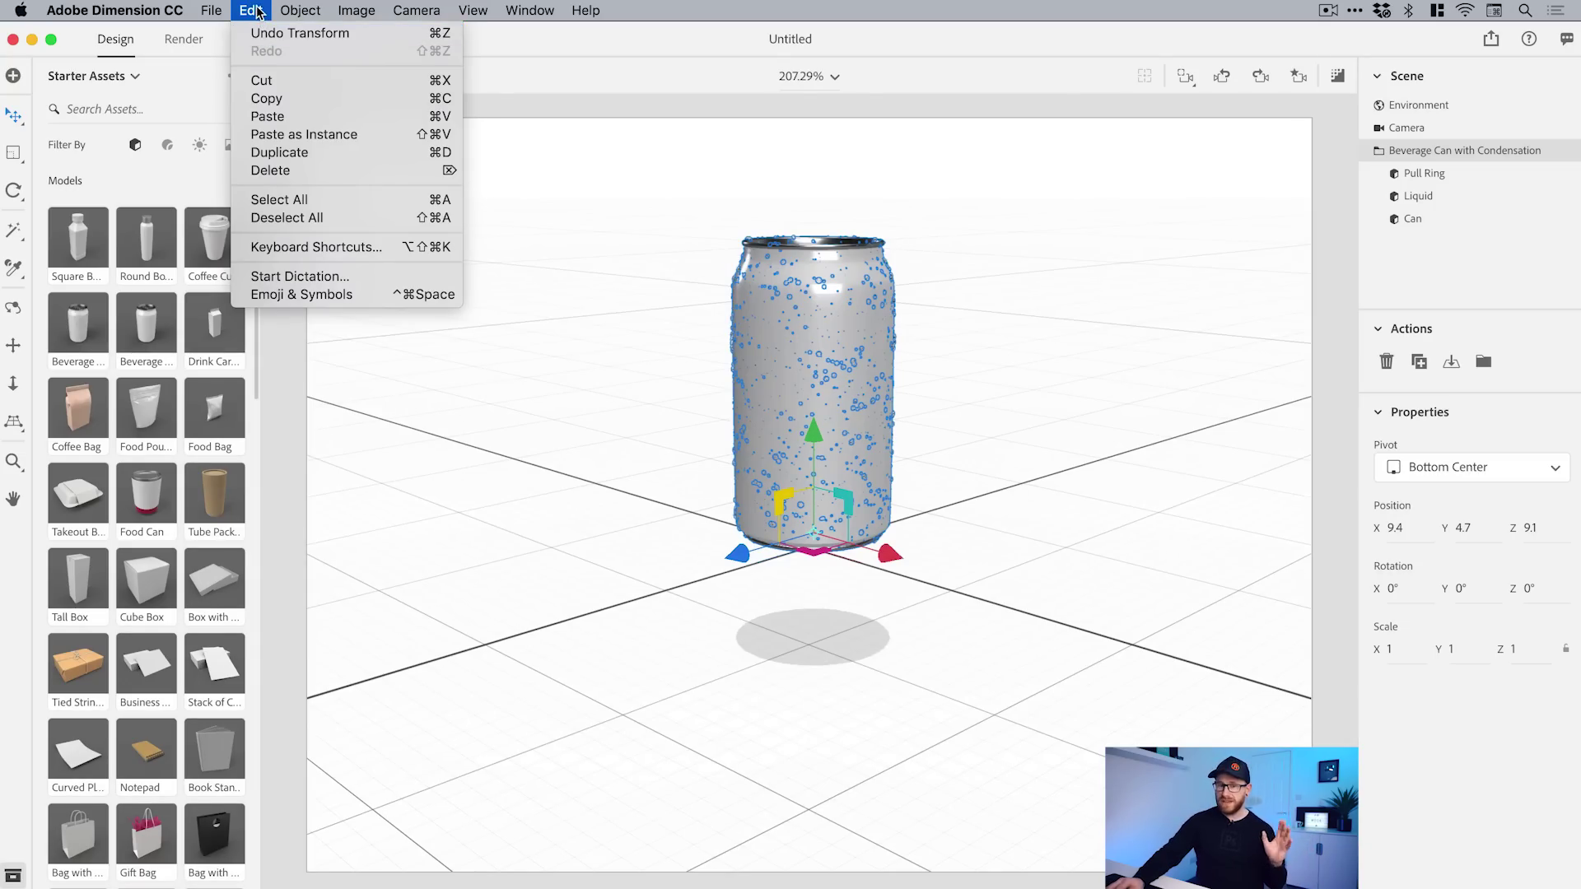
{"action": "mouse_move", "coordinate": [416, 10]}
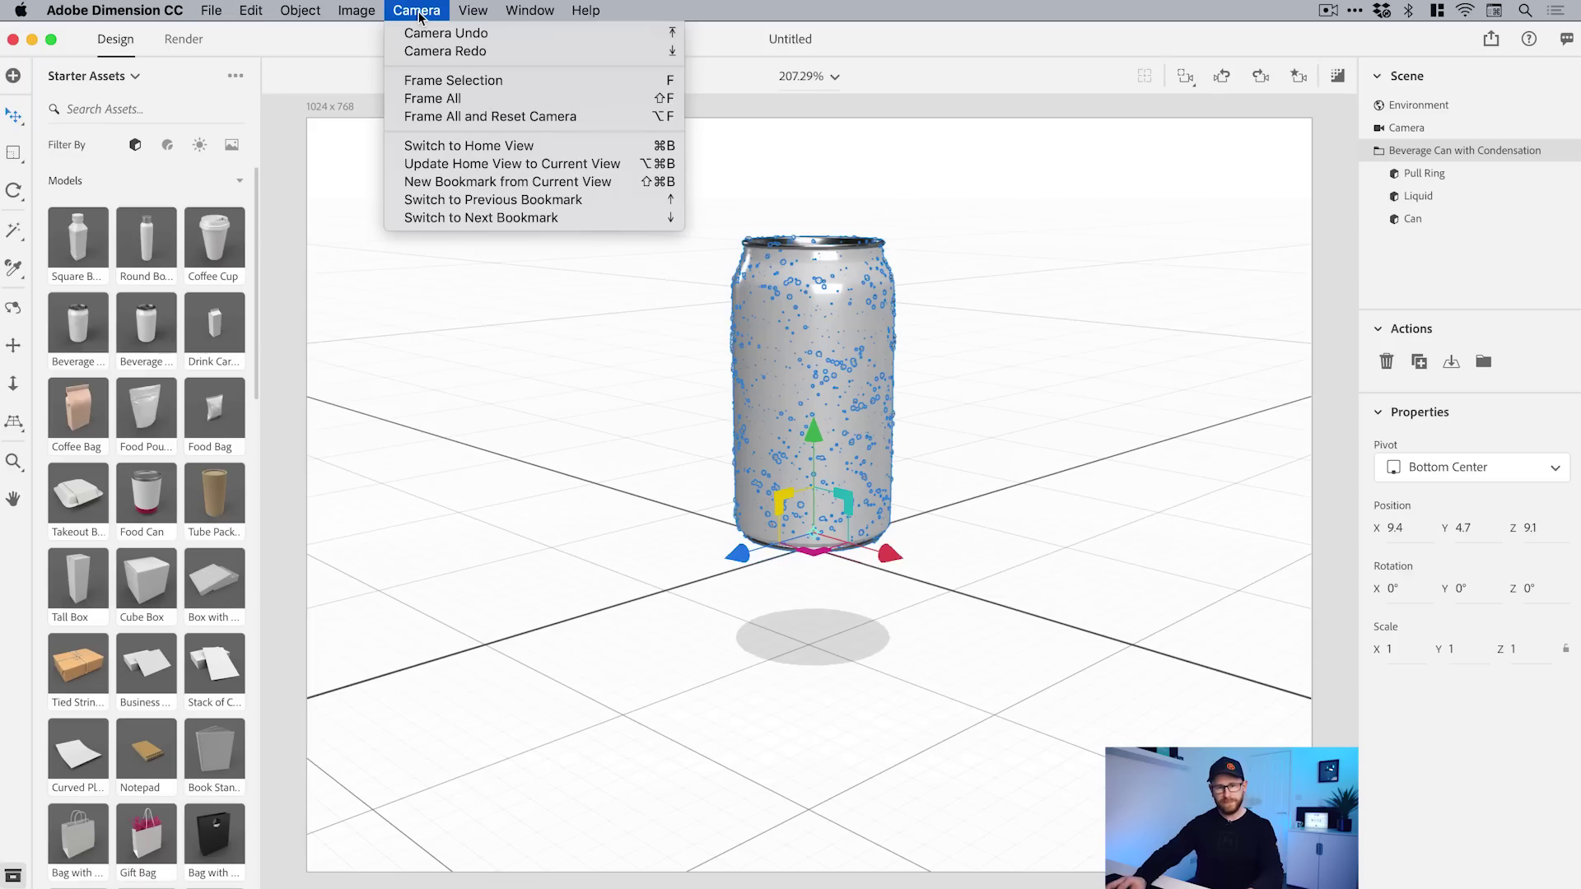
{"action": "left_click", "coordinate": [417, 12]}
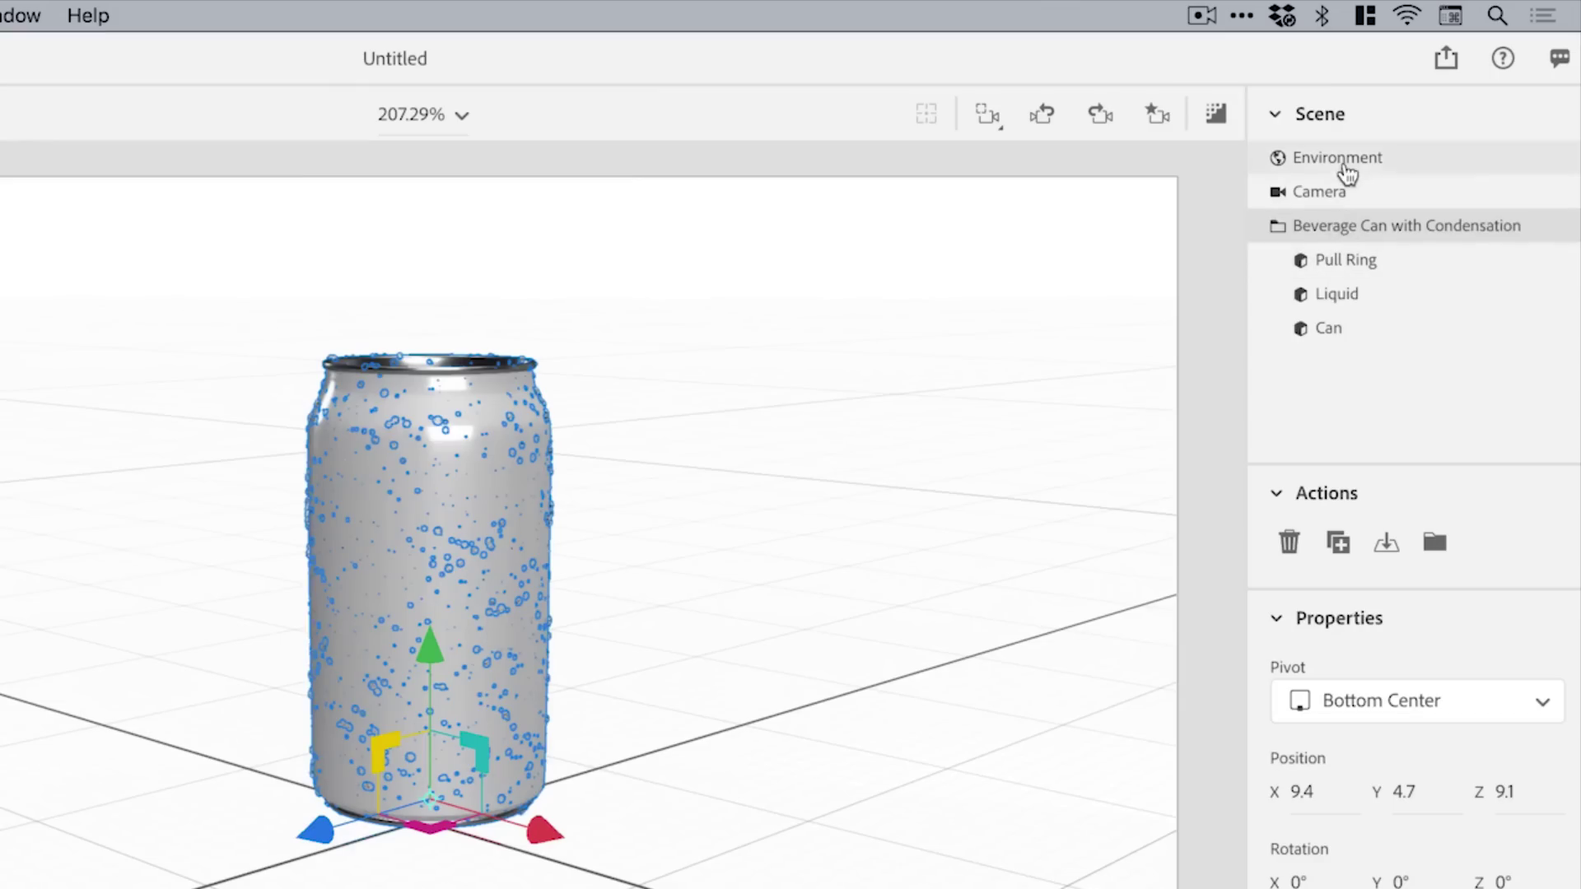
Step: Examine the properties of the scene's Environment and Camera
{"action": "left_click", "coordinate": [1347, 165]}
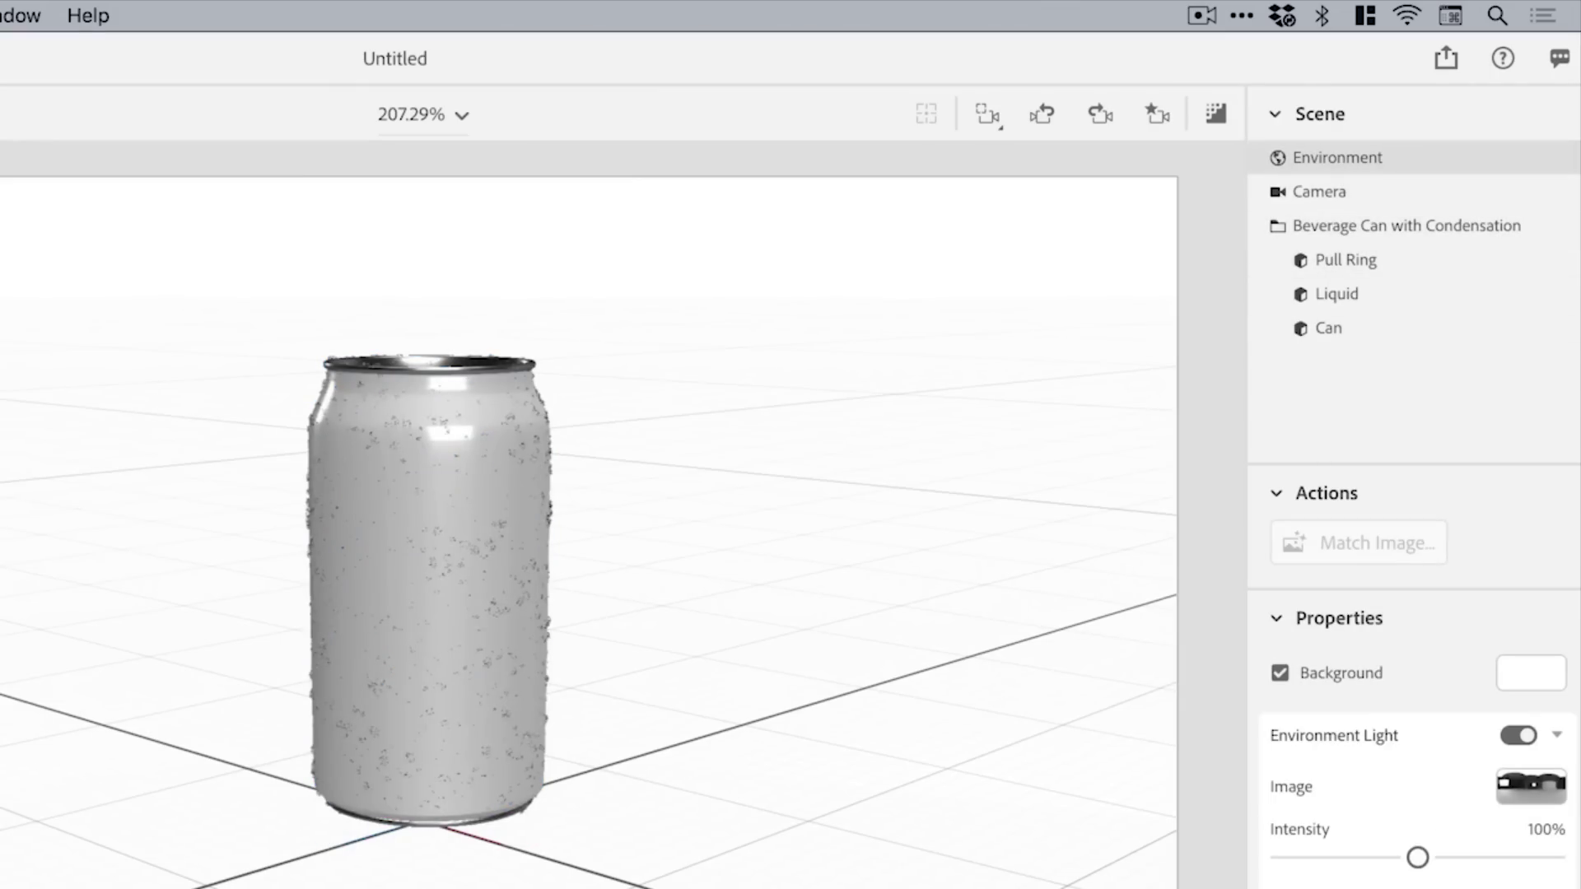
{"action": "left_click", "coordinate": [1328, 194]}
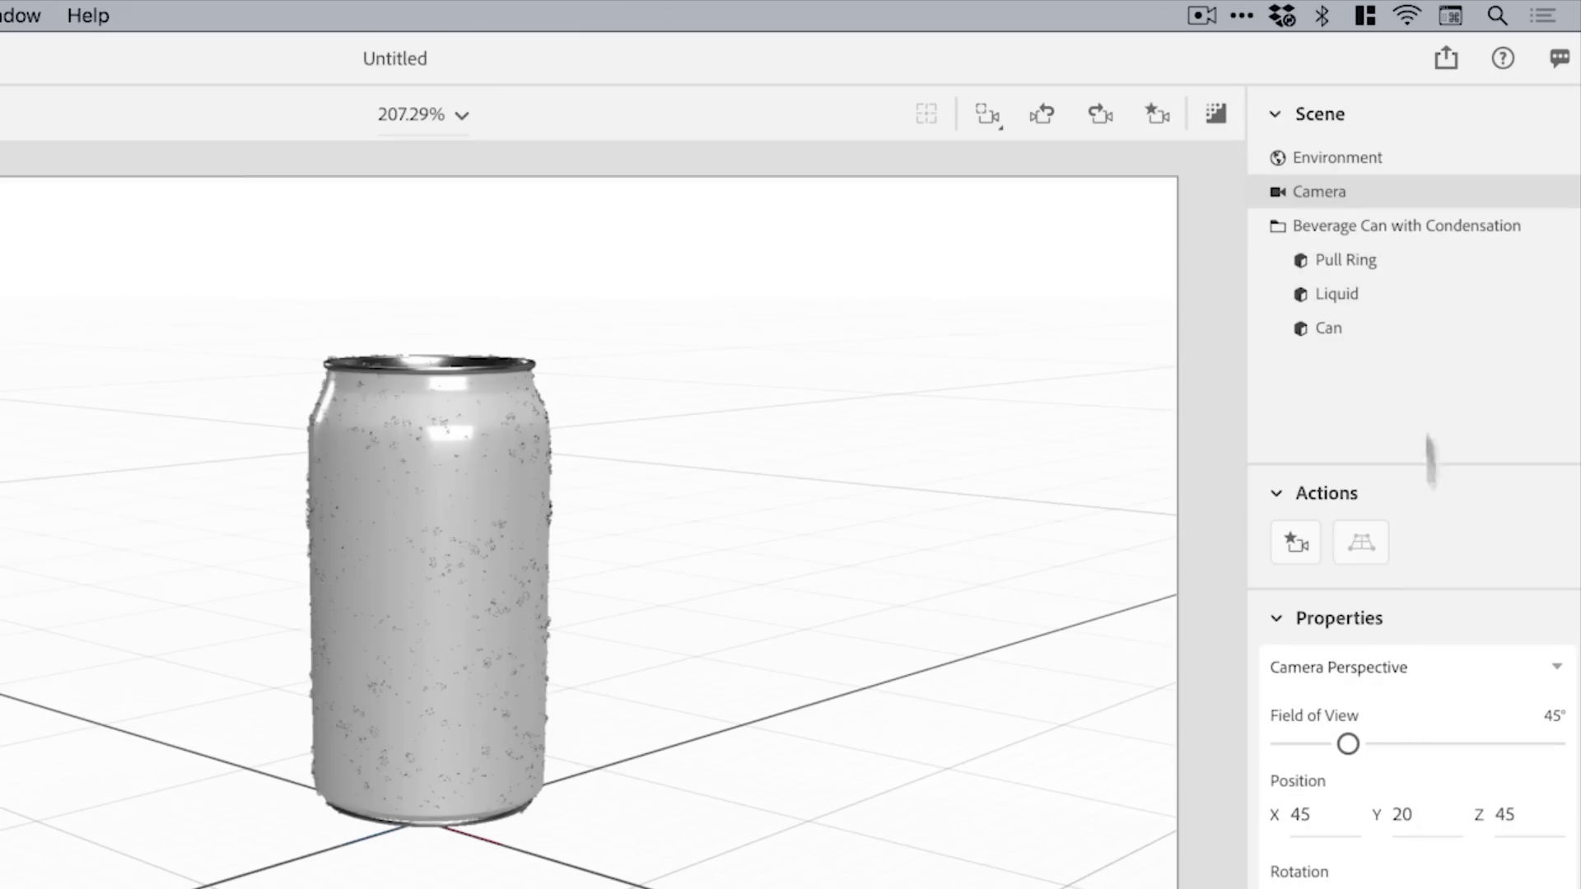
Step: Select the whole Beverage Can with Condensation group and move it to the ground
{"action": "left_click", "coordinate": [1388, 228]}
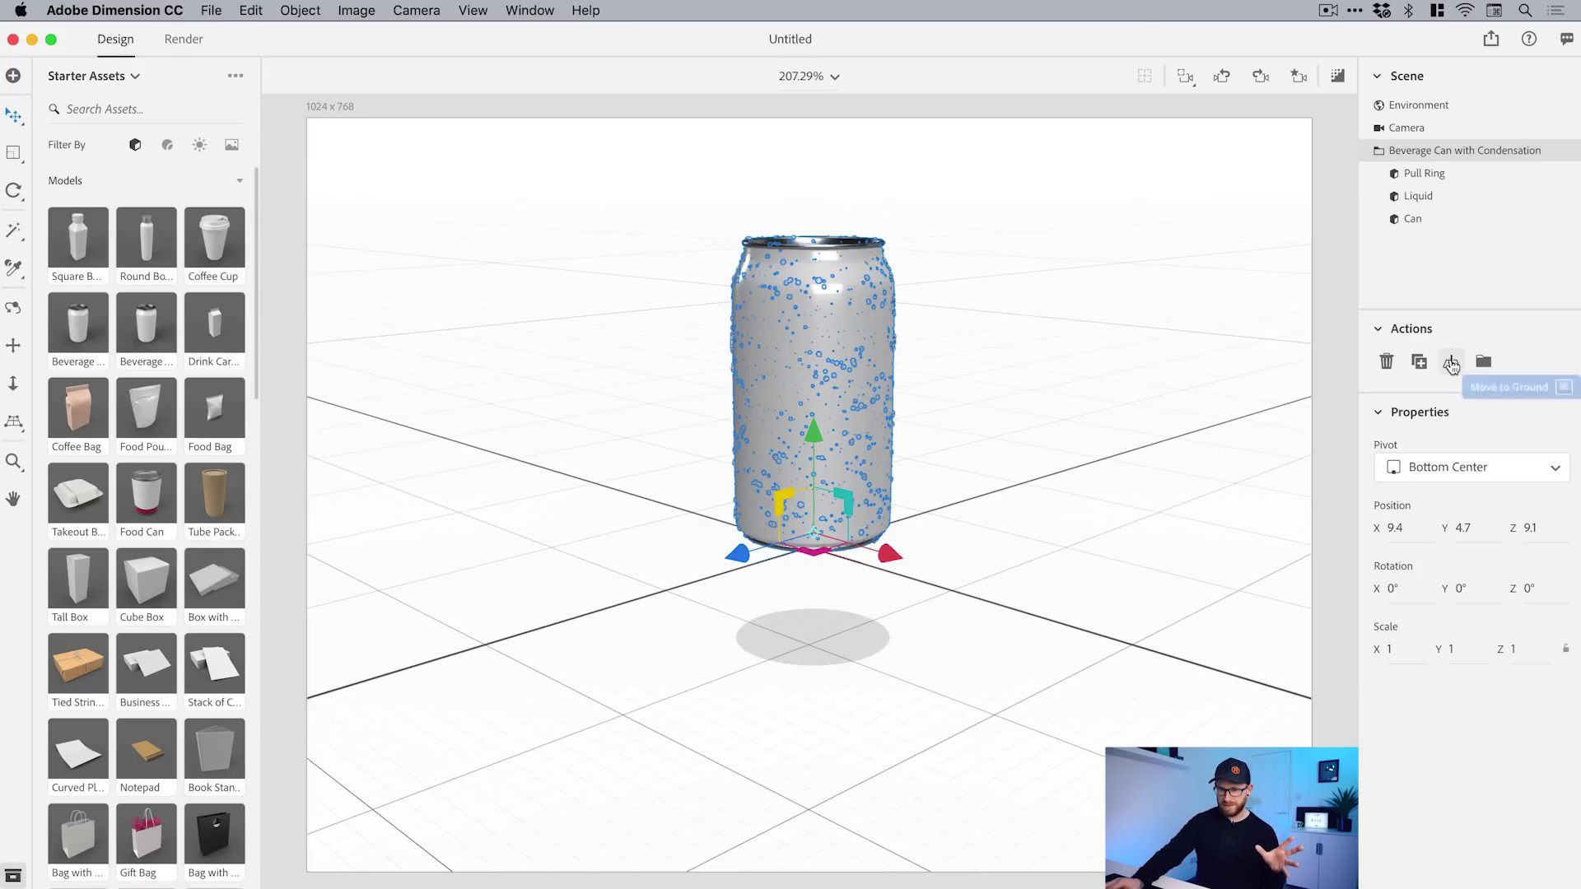
{"action": "left_click", "coordinate": [1452, 364]}
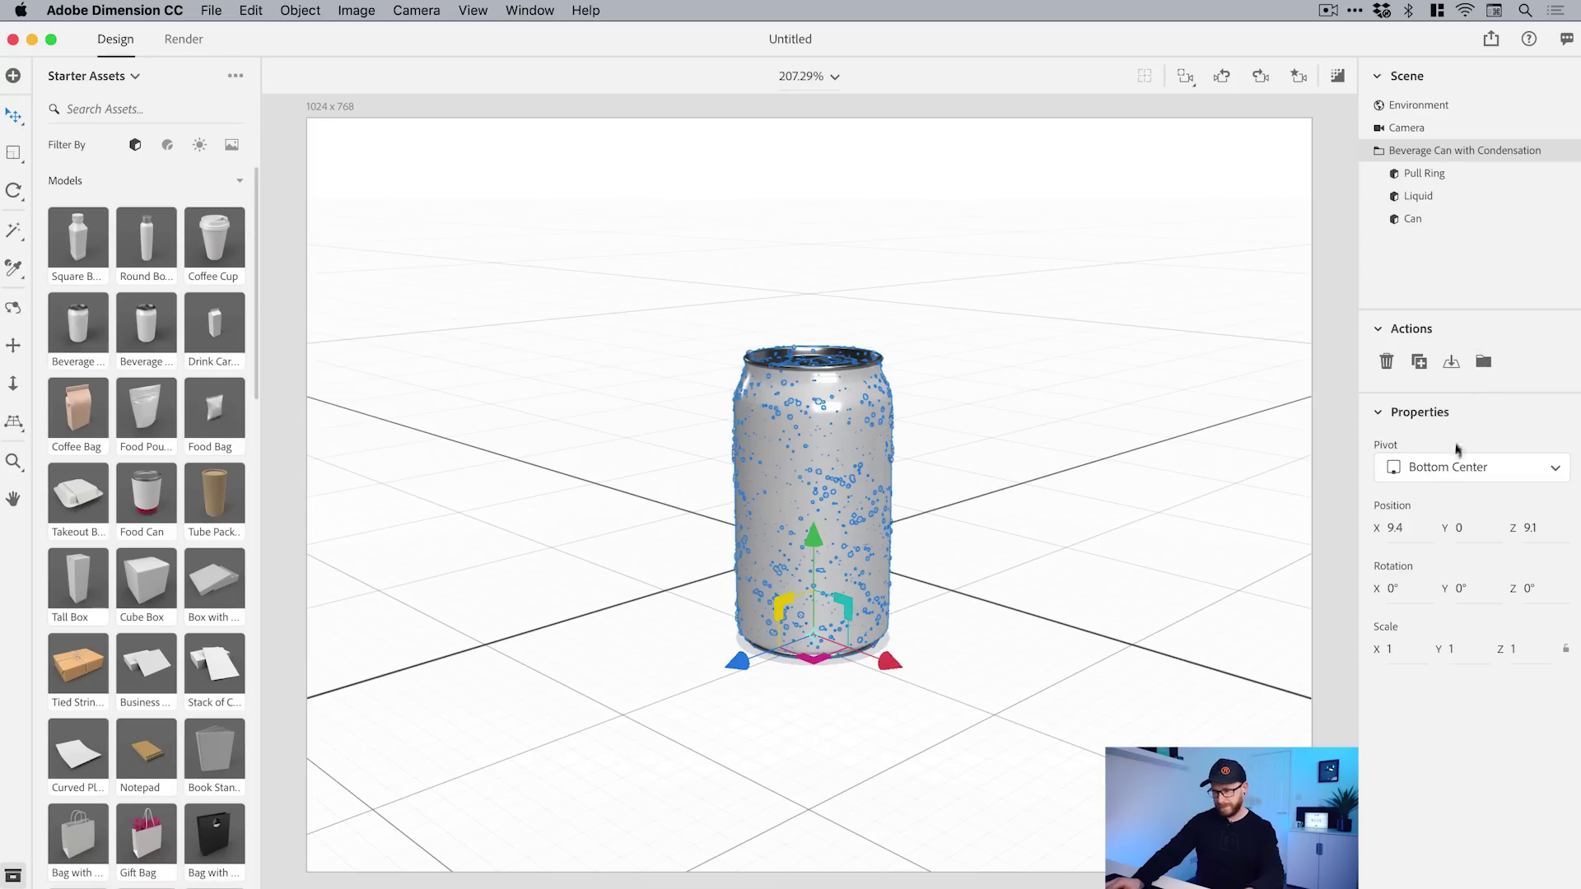
Step: Switch the can's pivot to Top Center, to Center, and back to Bottom Center
{"action": "left_click", "coordinate": [1449, 468]}
{"action": "left_click", "coordinate": [1449, 498]}
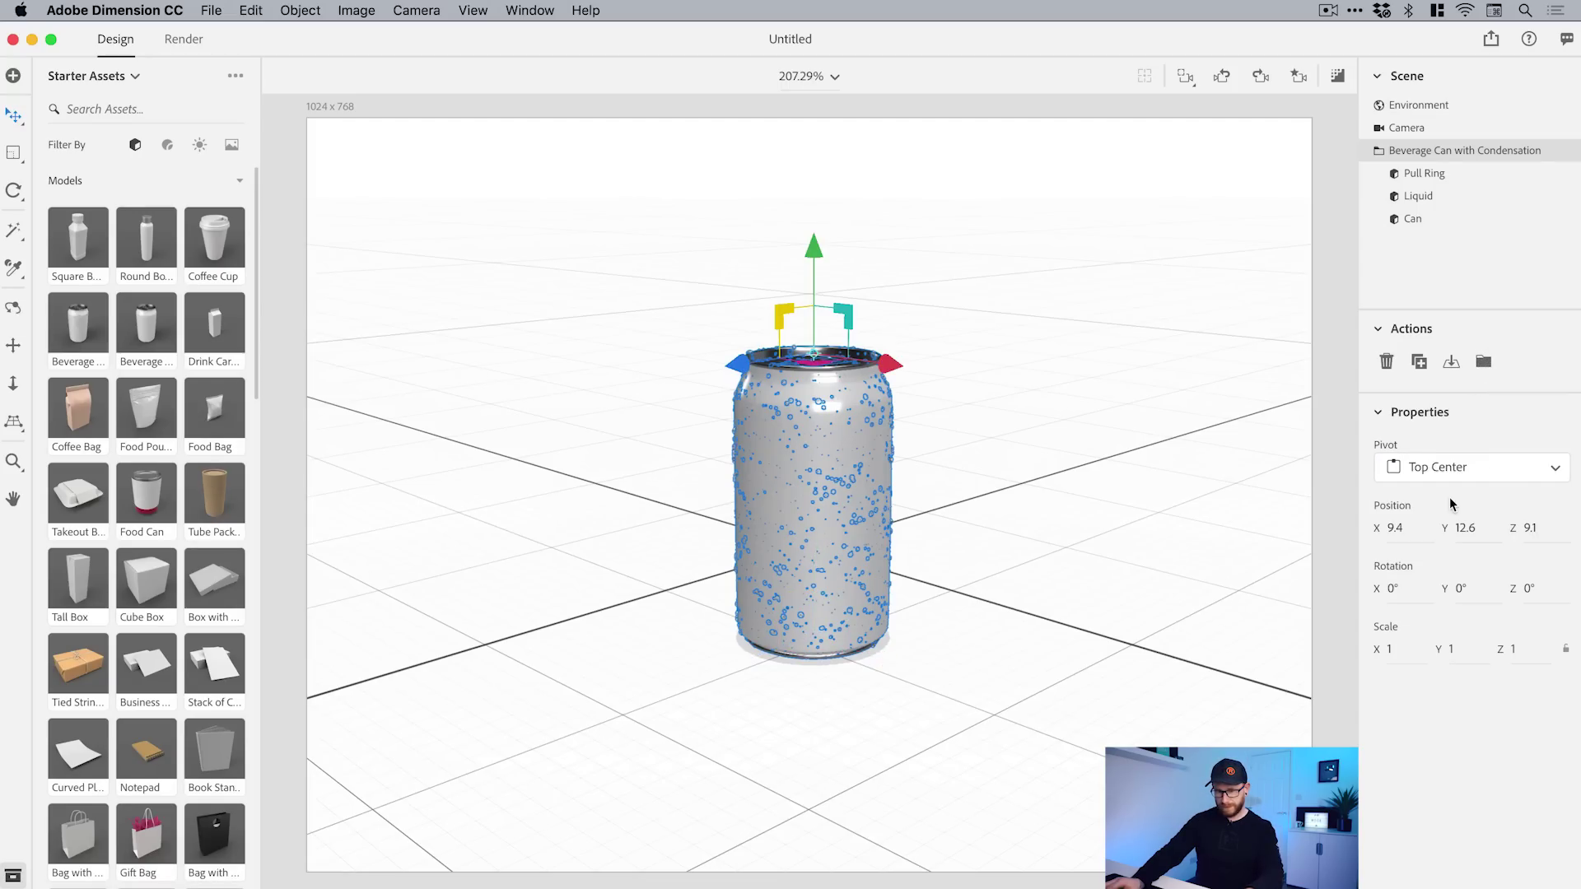
{"action": "left_click", "coordinate": [1450, 465]}
{"action": "left_click", "coordinate": [1447, 529]}
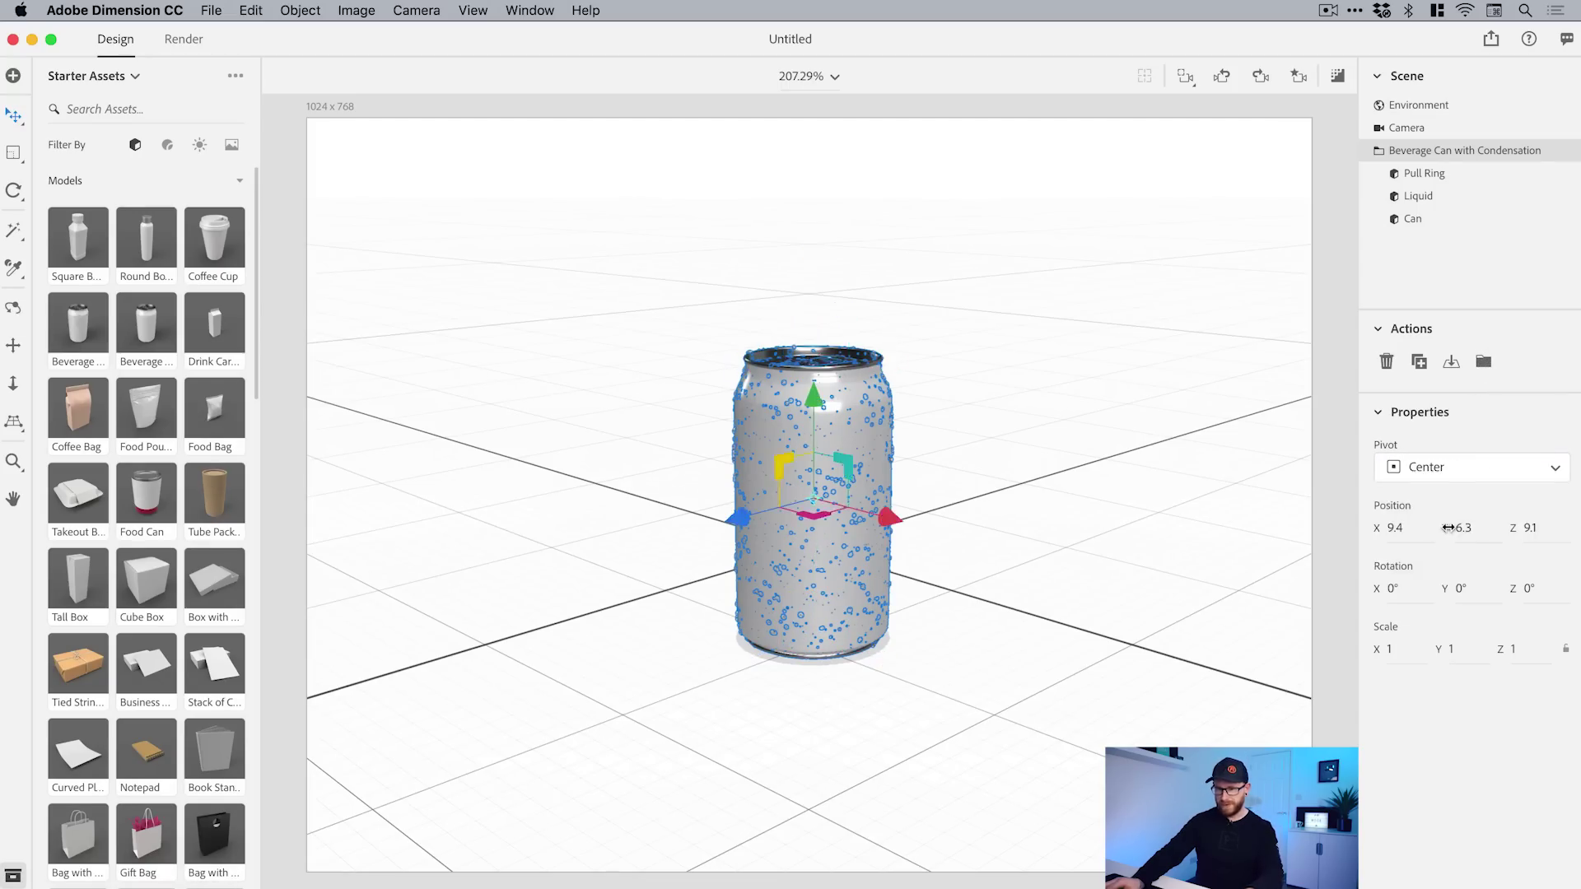
{"action": "left_click", "coordinate": [1449, 482]}
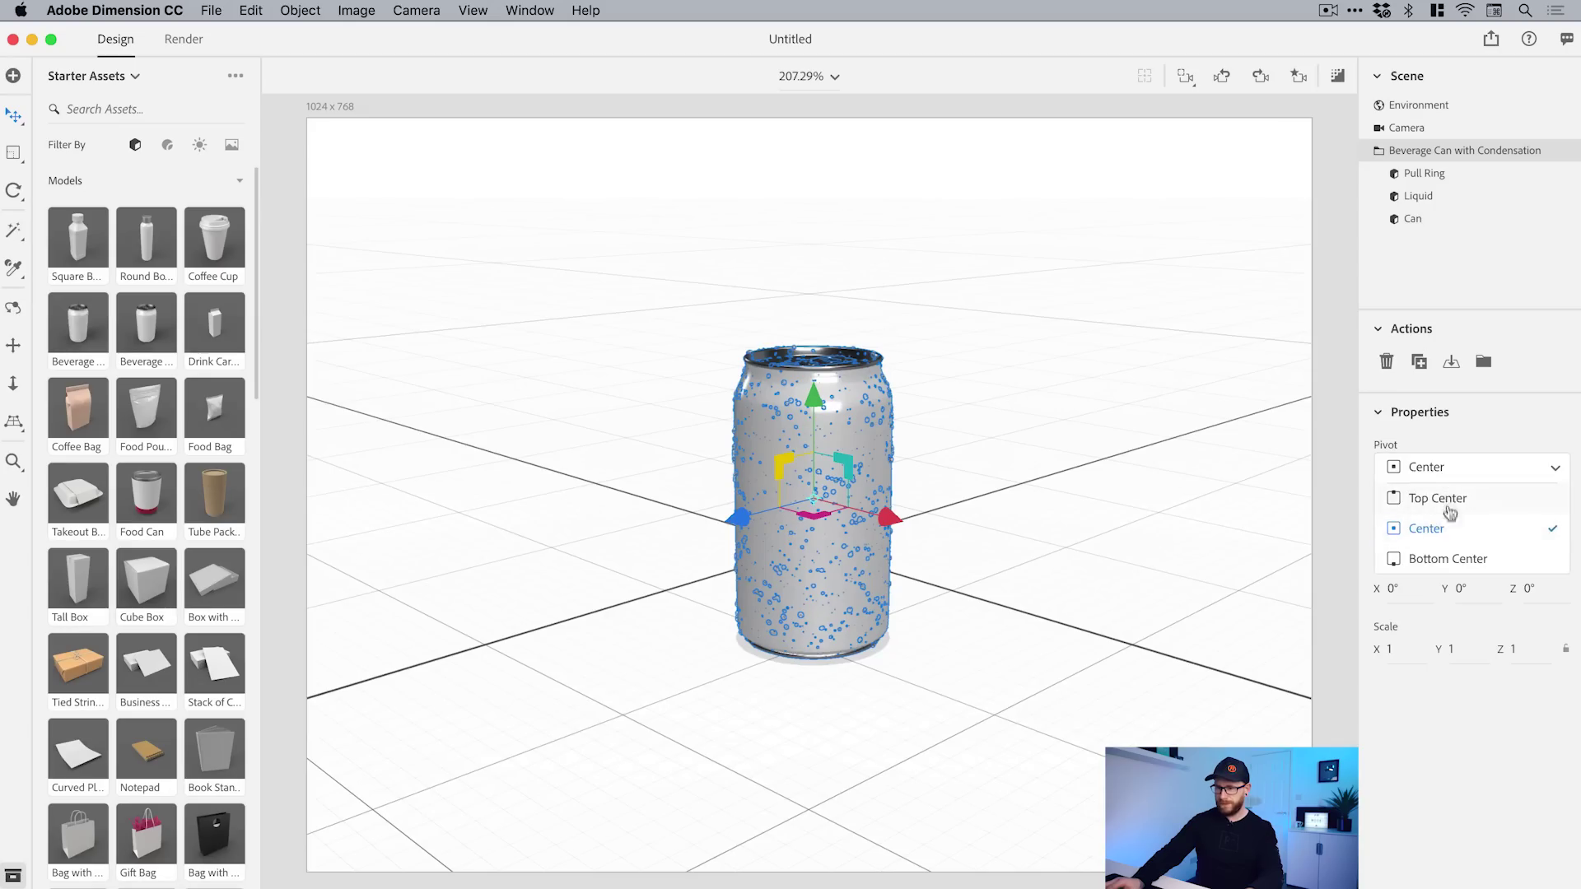
{"action": "left_click", "coordinate": [1447, 560]}
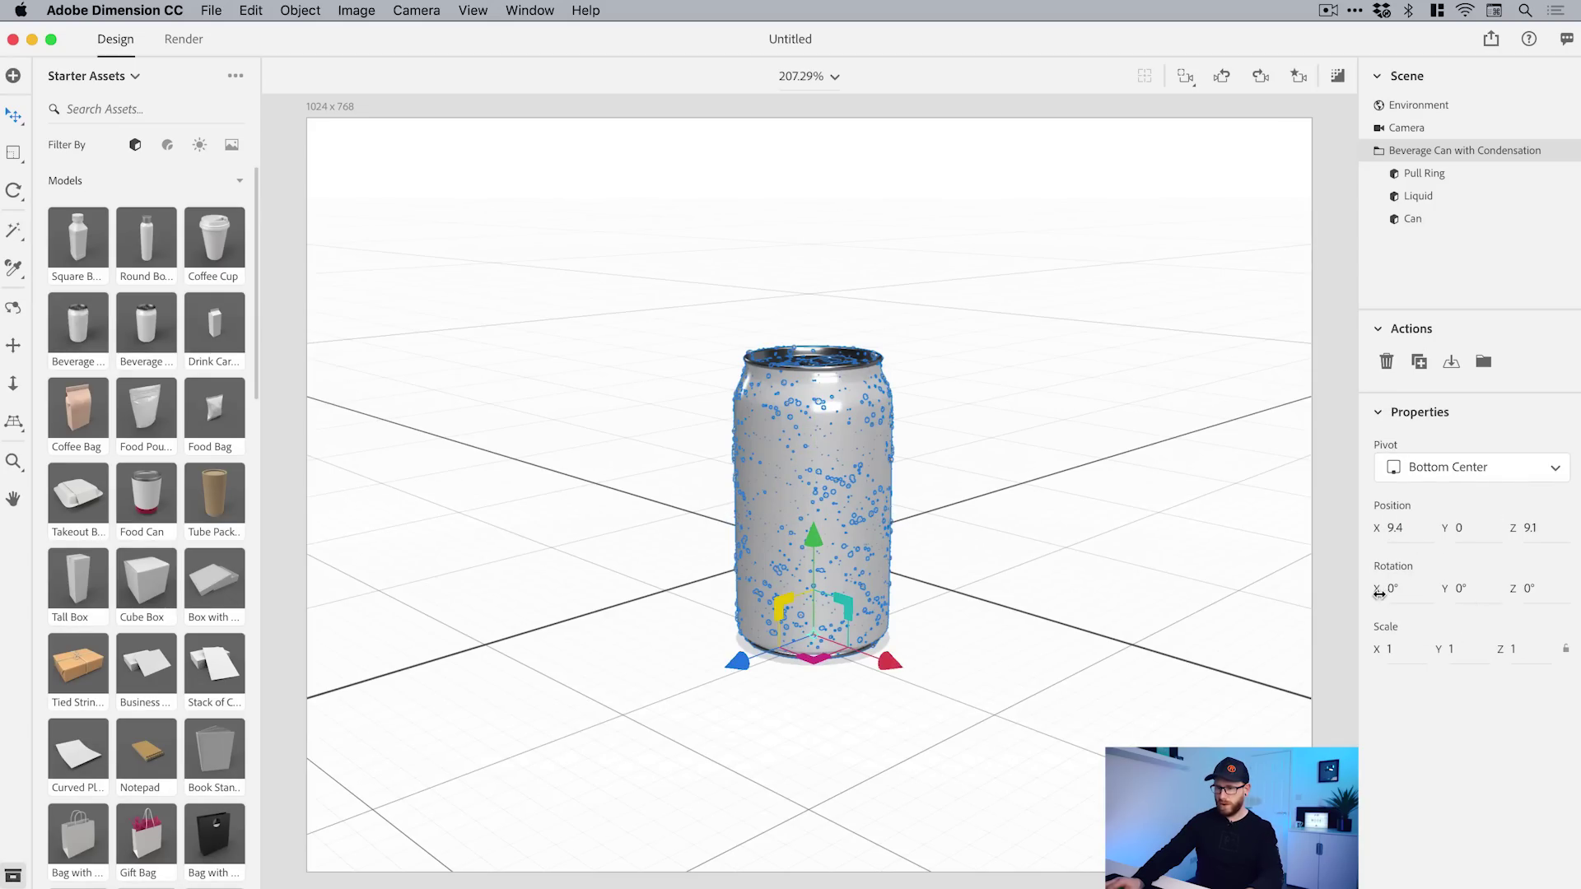
Step: Try adjusting the can's Y rotation and Y position, and undo the change
{"action": "left_click_drag", "start_coordinate": [1443, 590], "coordinate": [1450, 528]}
{"action": "left_click_drag", "start_coordinate": [1444, 527], "coordinate": [1445, 527]}
{"action": "key", "text": "super+z"}
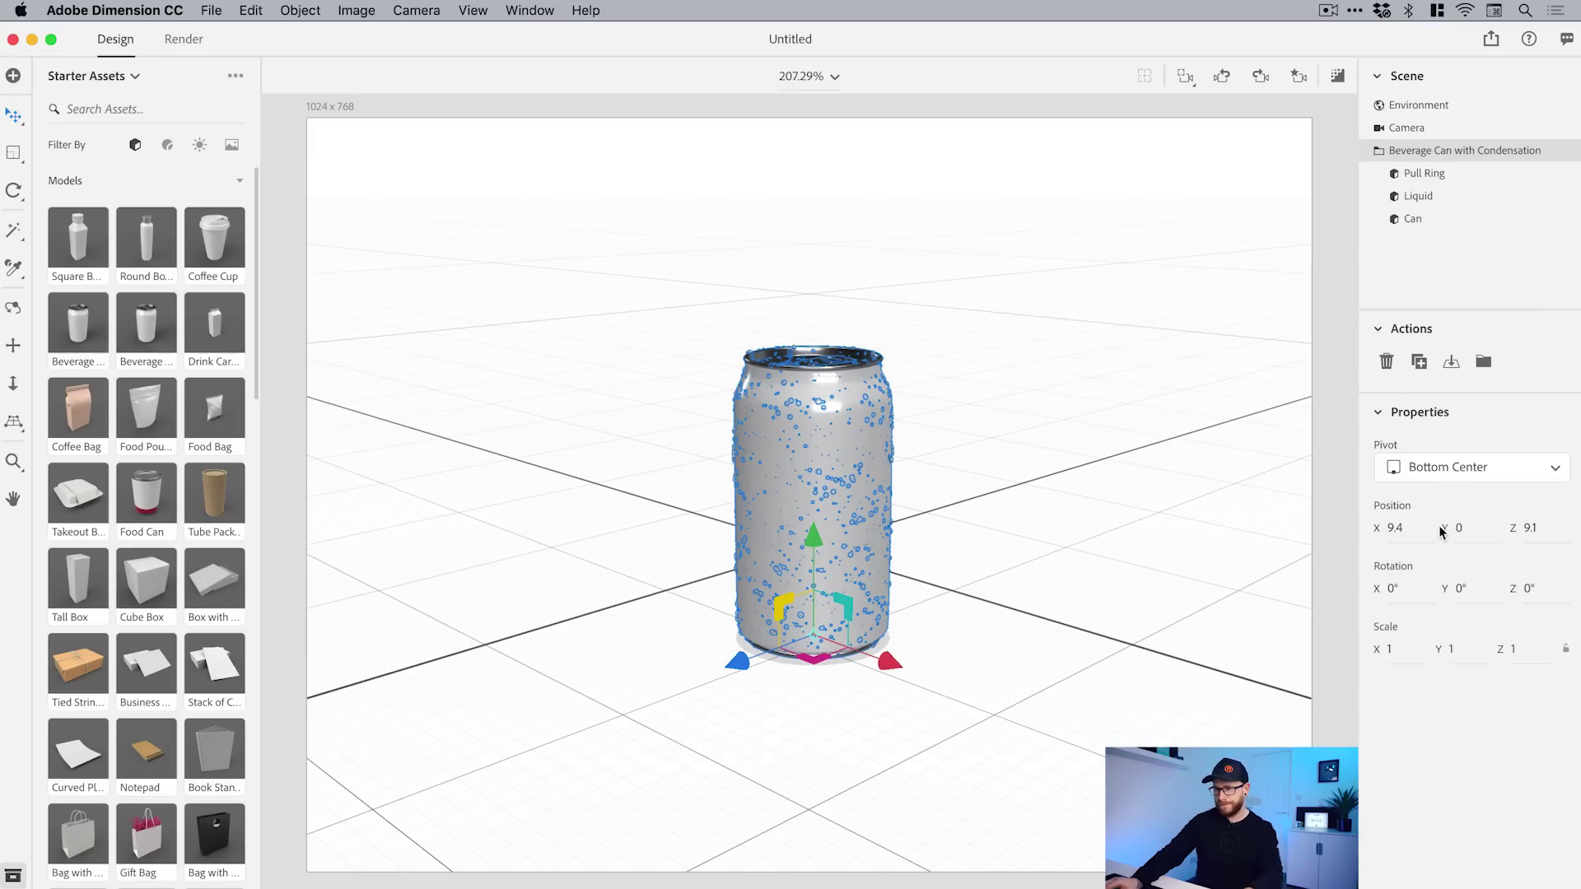
Step: Select the Pull Ring, Liquid and Can parts in turn, and open the Can's materials
{"action": "left_click", "coordinate": [1422, 174]}
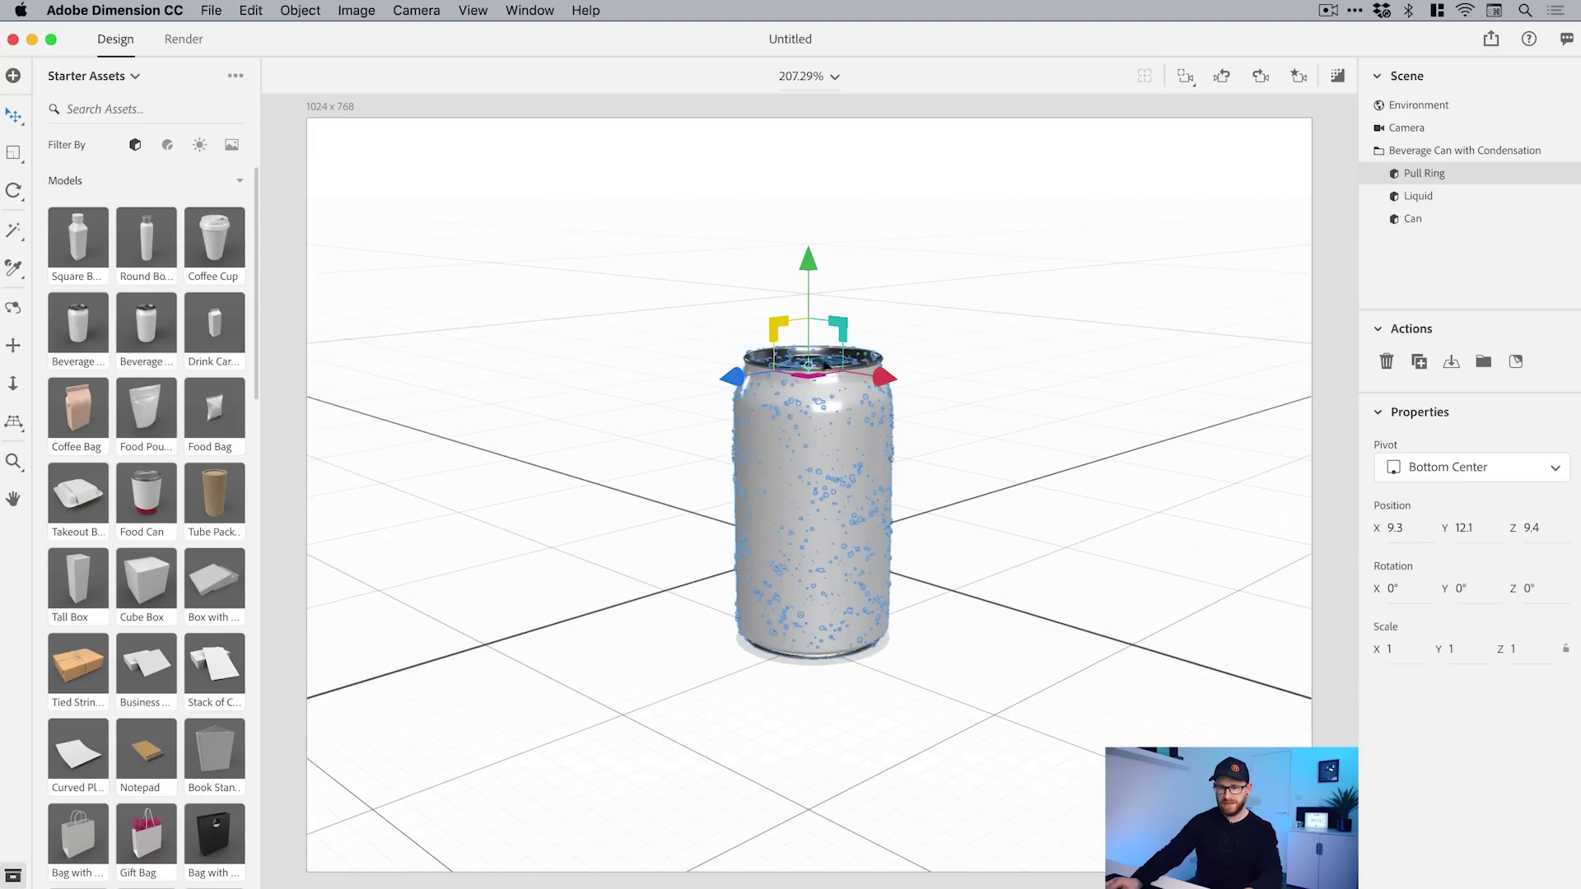
{"action": "left_click", "coordinate": [1418, 196]}
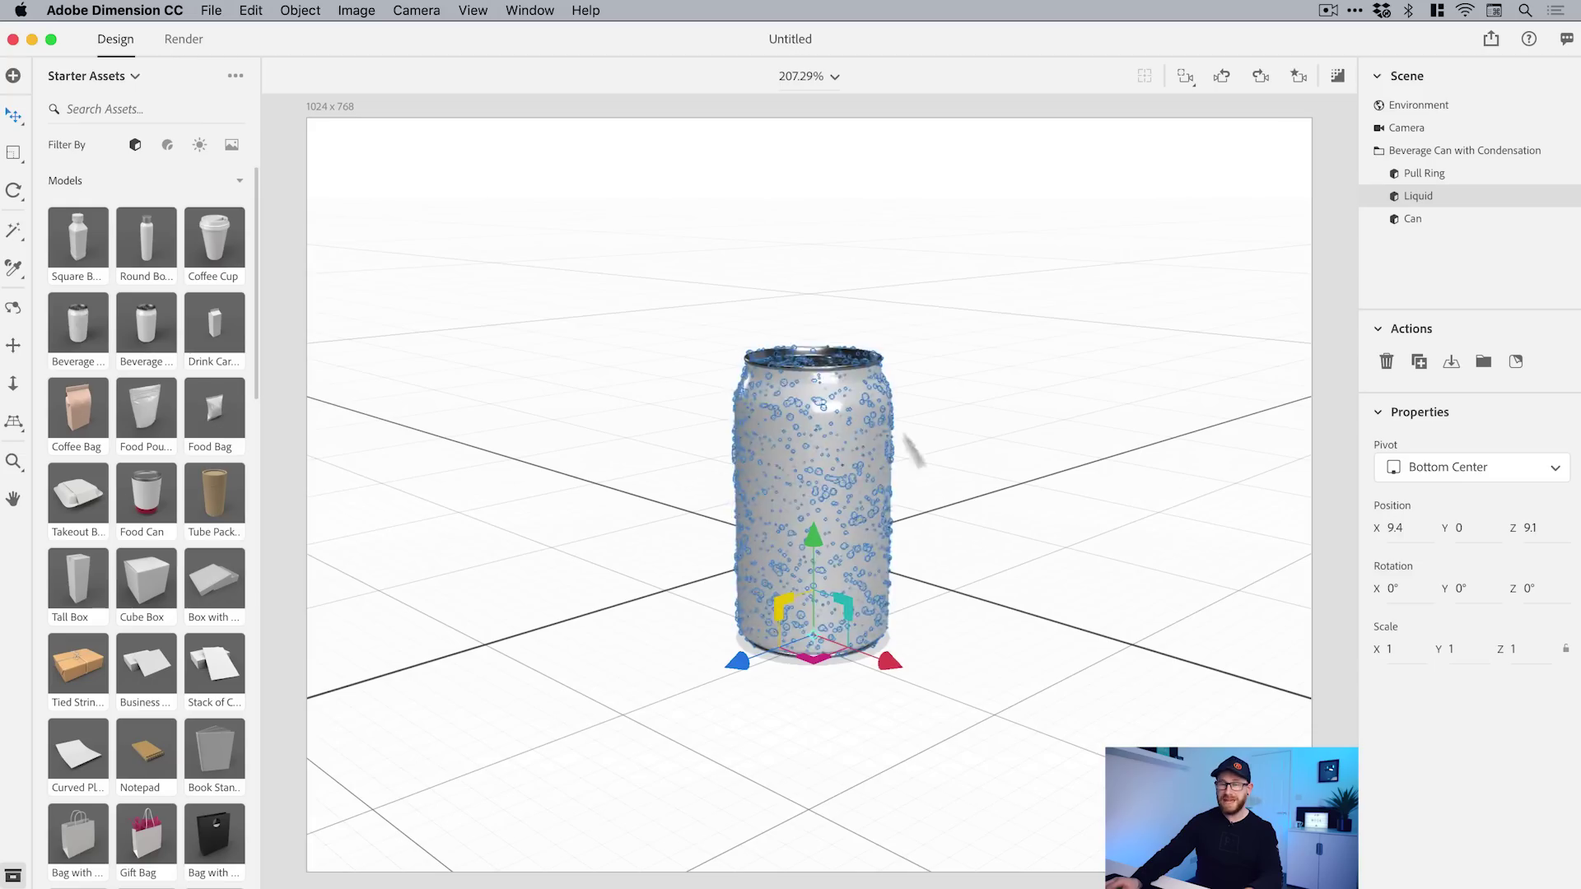
{"action": "left_click", "coordinate": [1413, 220]}
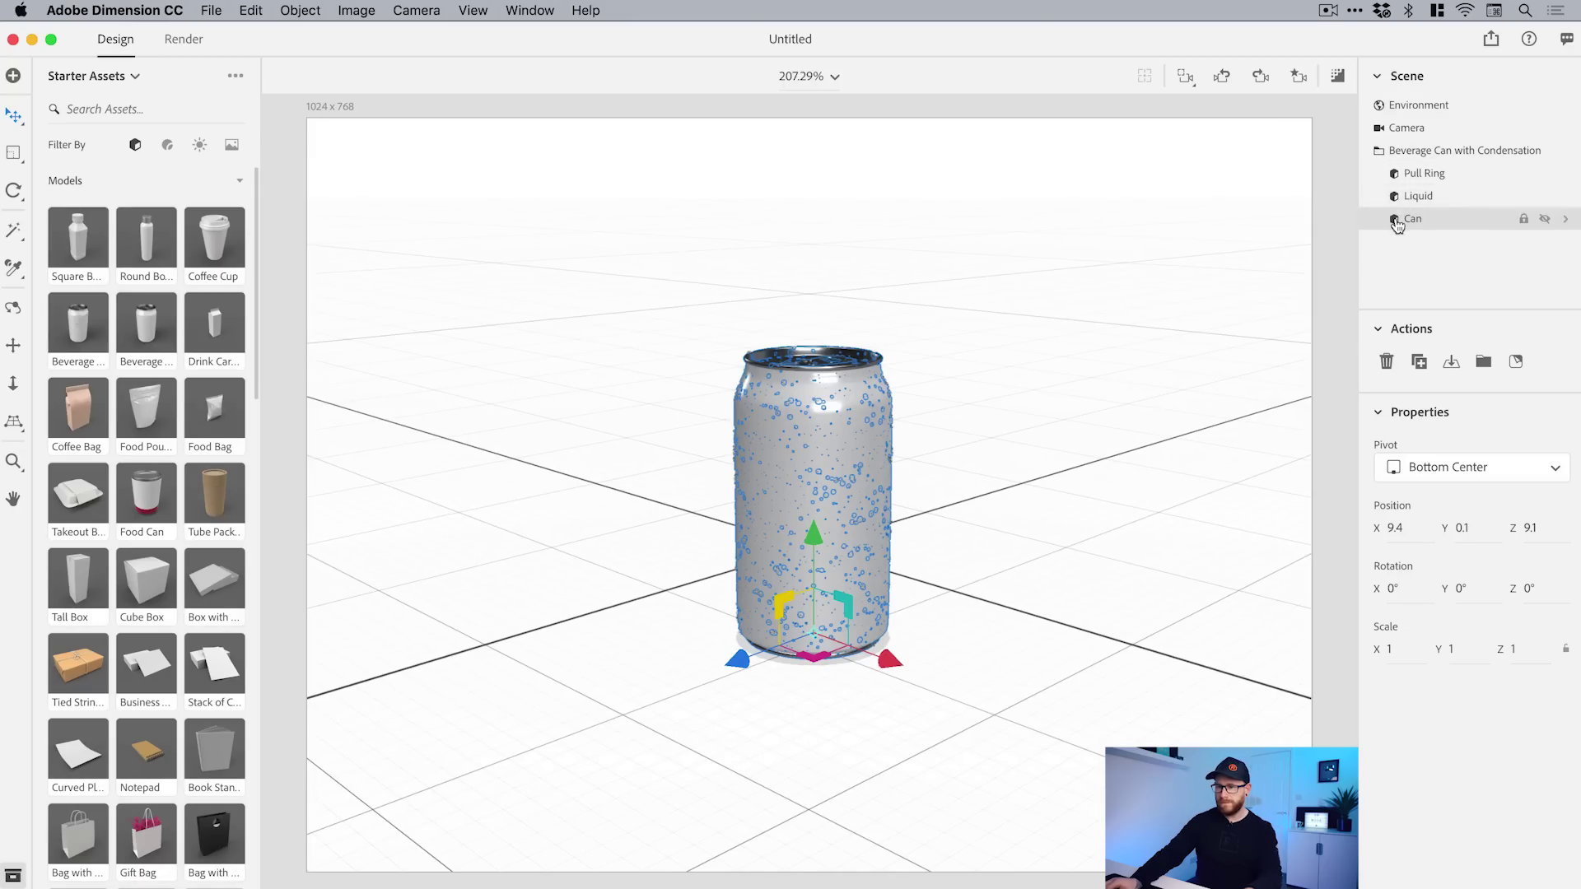
{"action": "double_click", "coordinate": [1398, 220]}
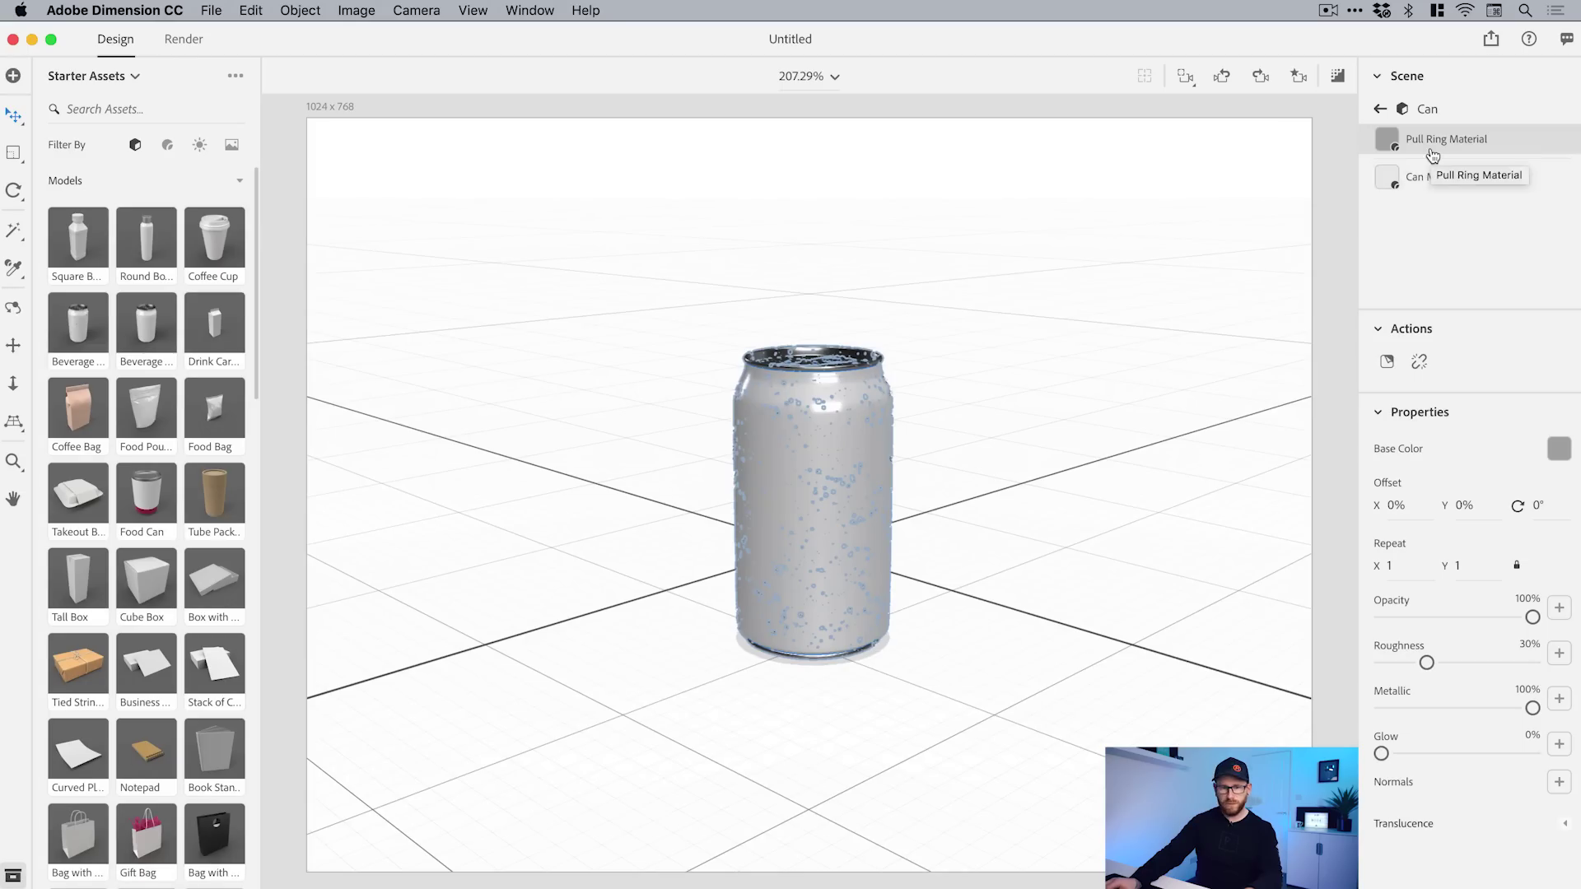
Step: Try the Glass starter material on the can body in place of the Can Material
{"action": "left_click", "coordinate": [167, 148]}
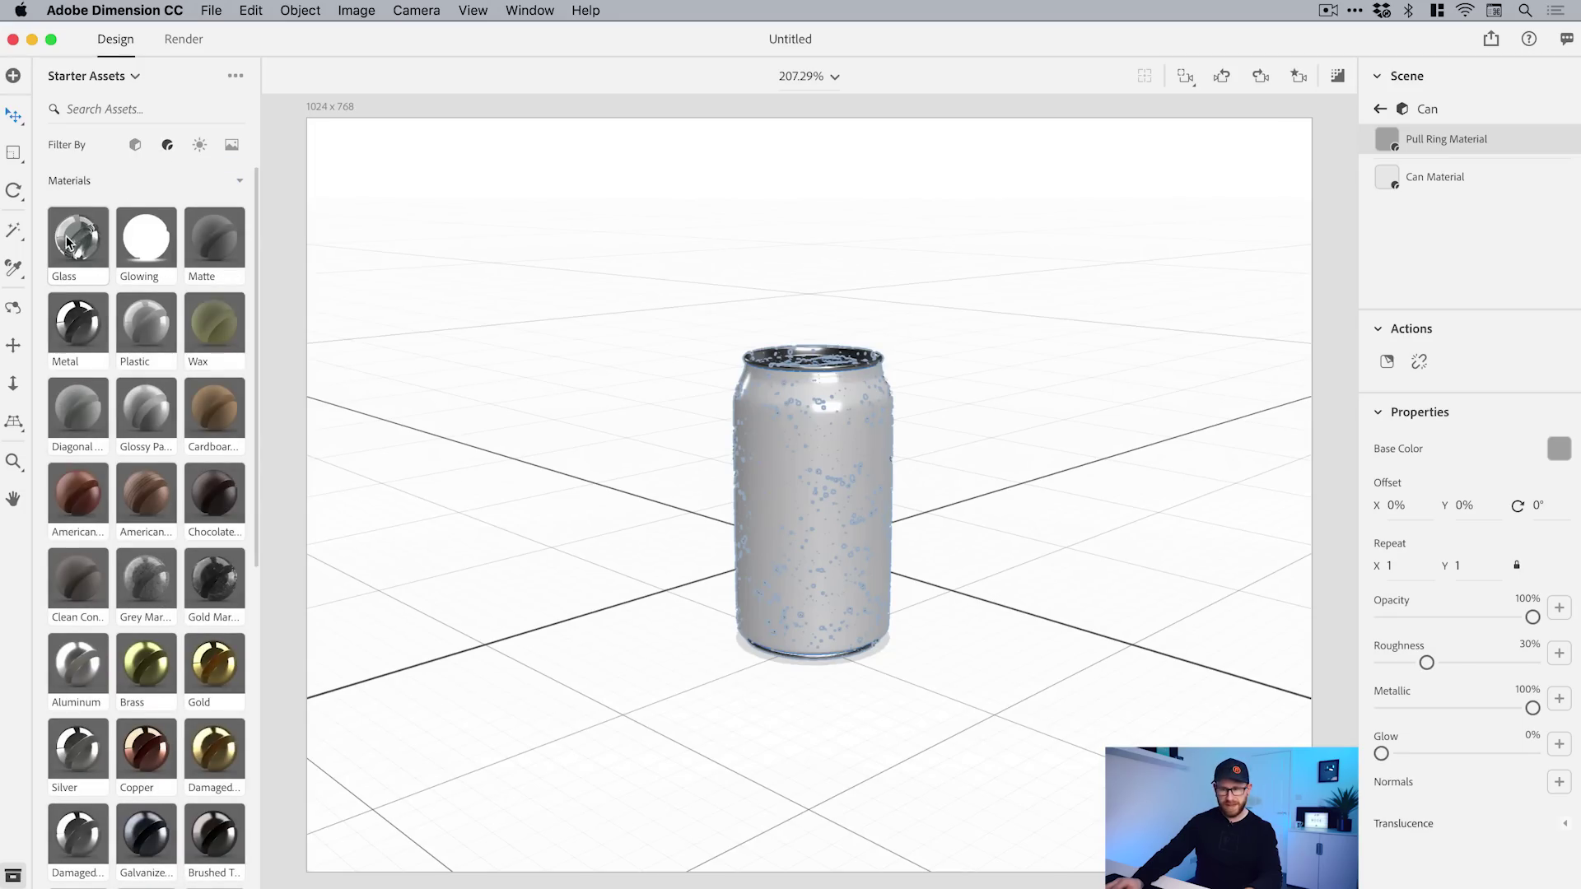
{"action": "left_click_drag", "start_coordinate": [69, 241], "coordinate": [1430, 179]}
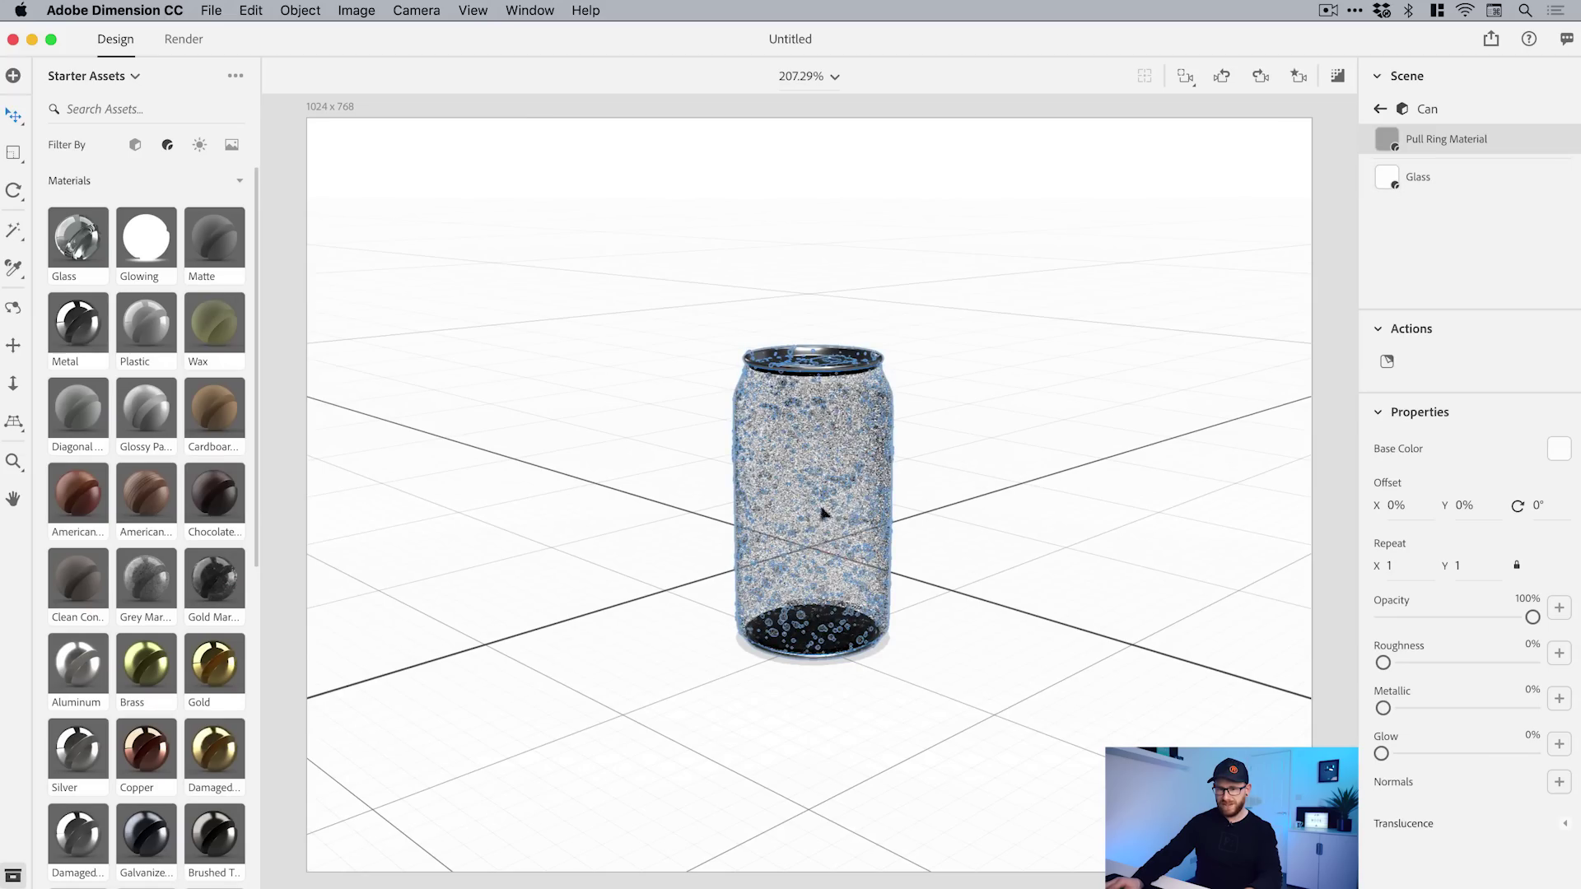
{"action": "scroll", "coordinate": [856, 512], "scroll_direction": "up", "scroll_amount": 5}
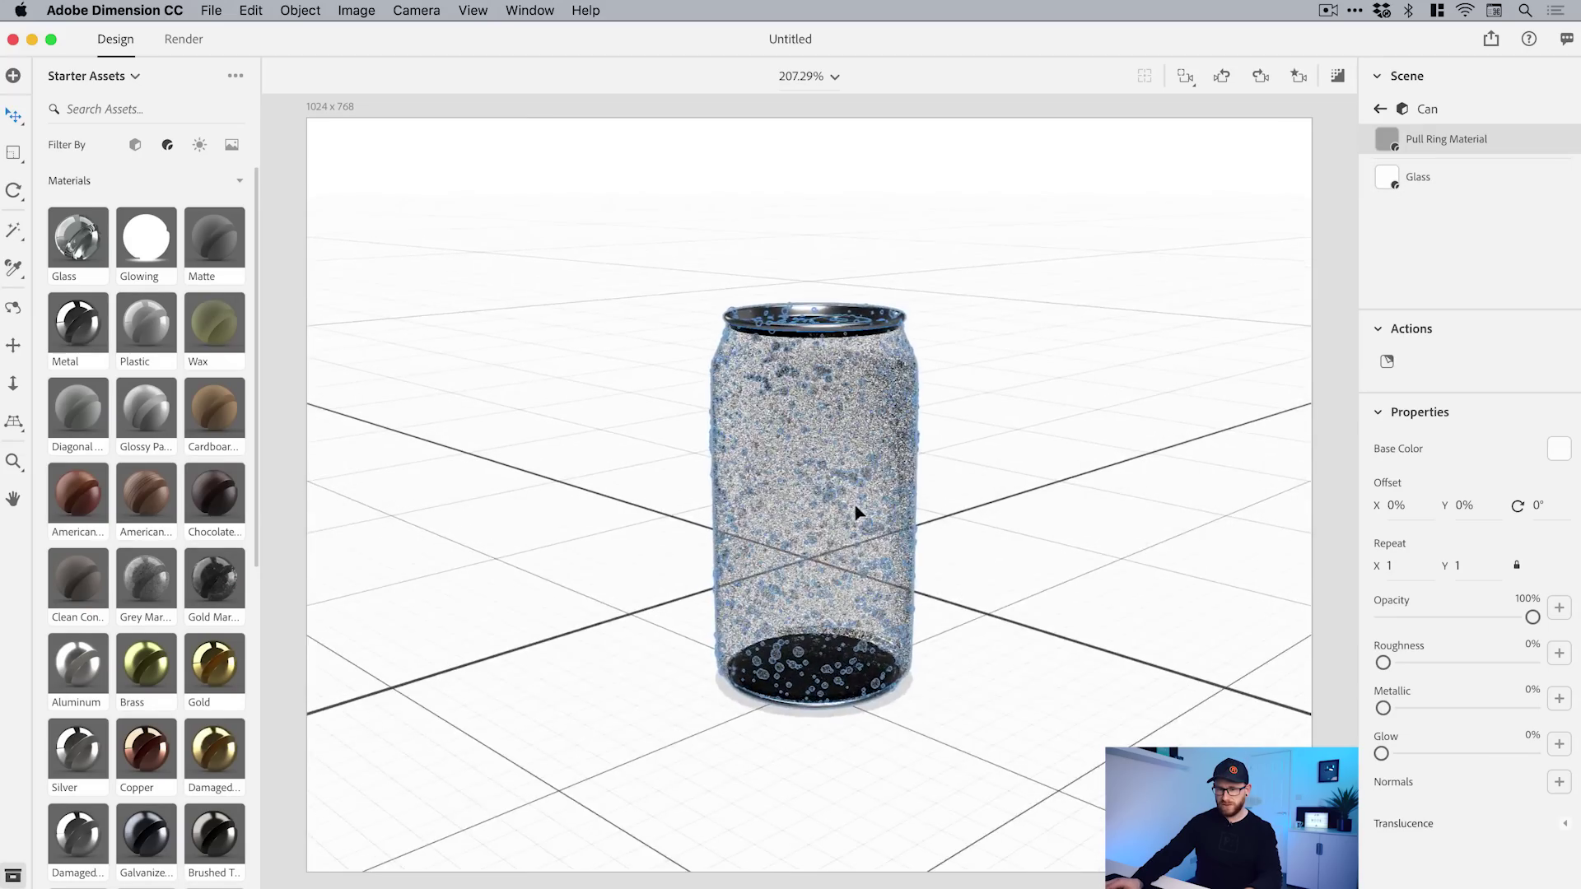
{"action": "scroll", "coordinate": [856, 513], "scroll_direction": "up", "scroll_amount": 2}
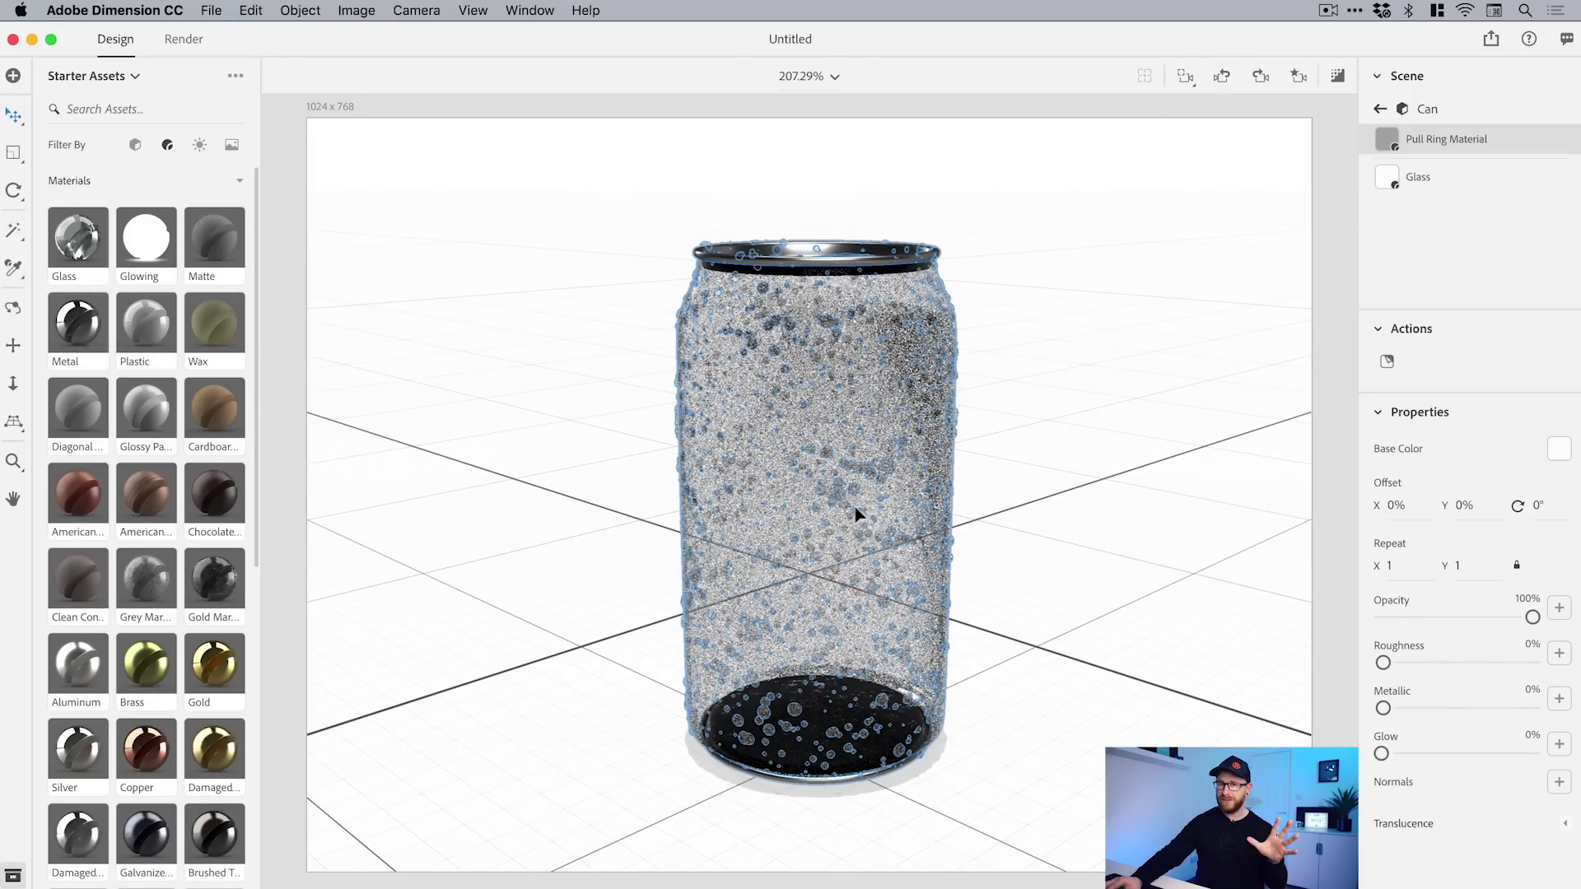
Step: View the glass can in the Render Preview at small and enlarged size, and close the preview
{"action": "left_click", "coordinate": [1339, 76]}
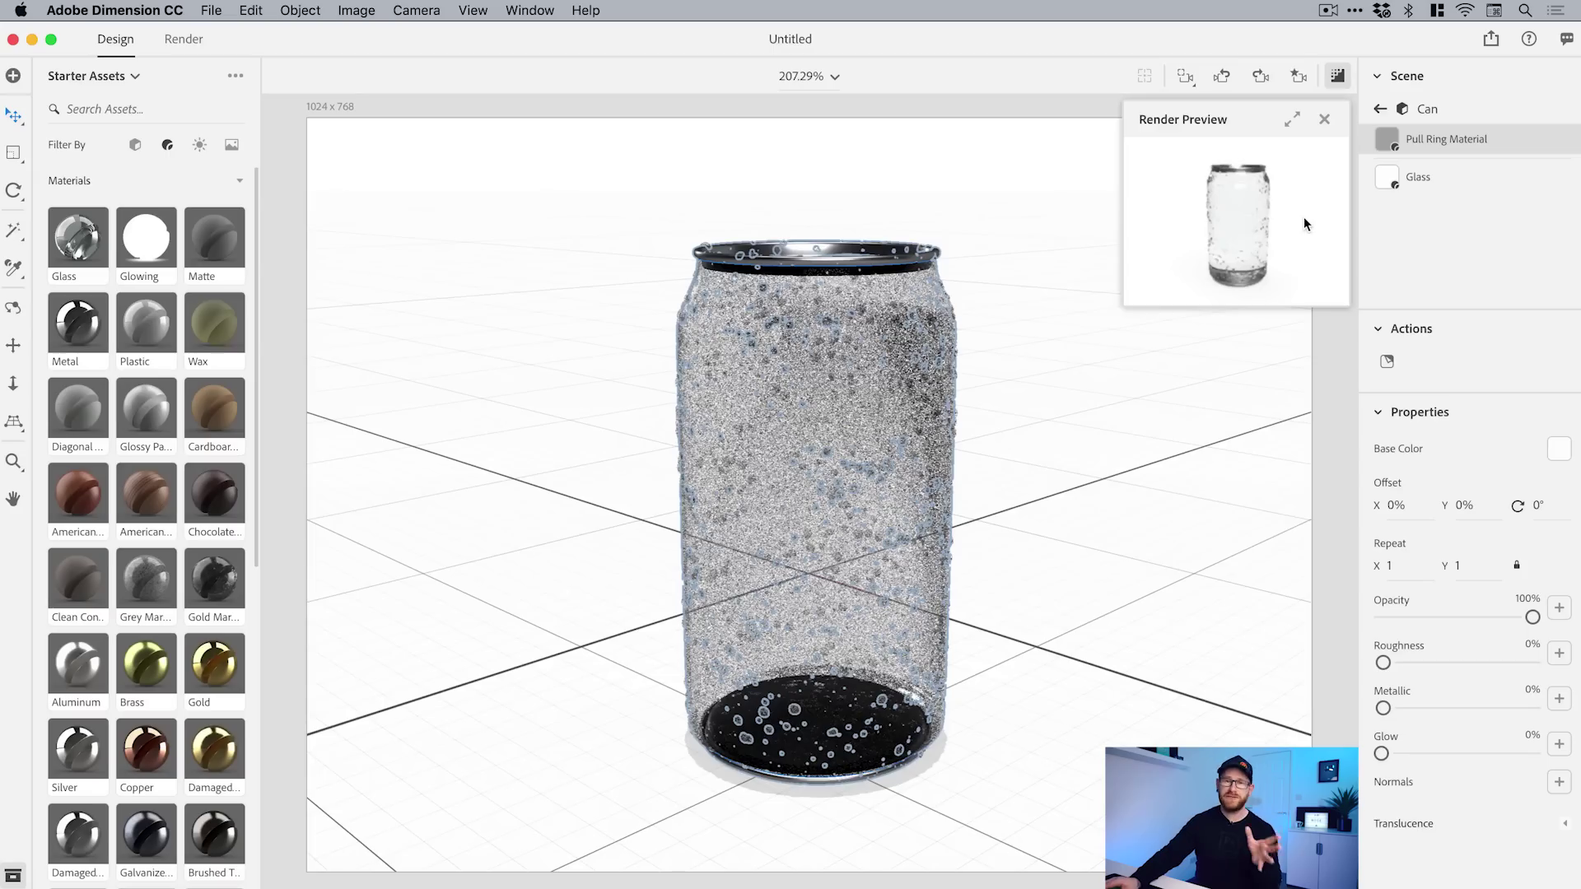
{"action": "left_click", "coordinate": [1291, 120]}
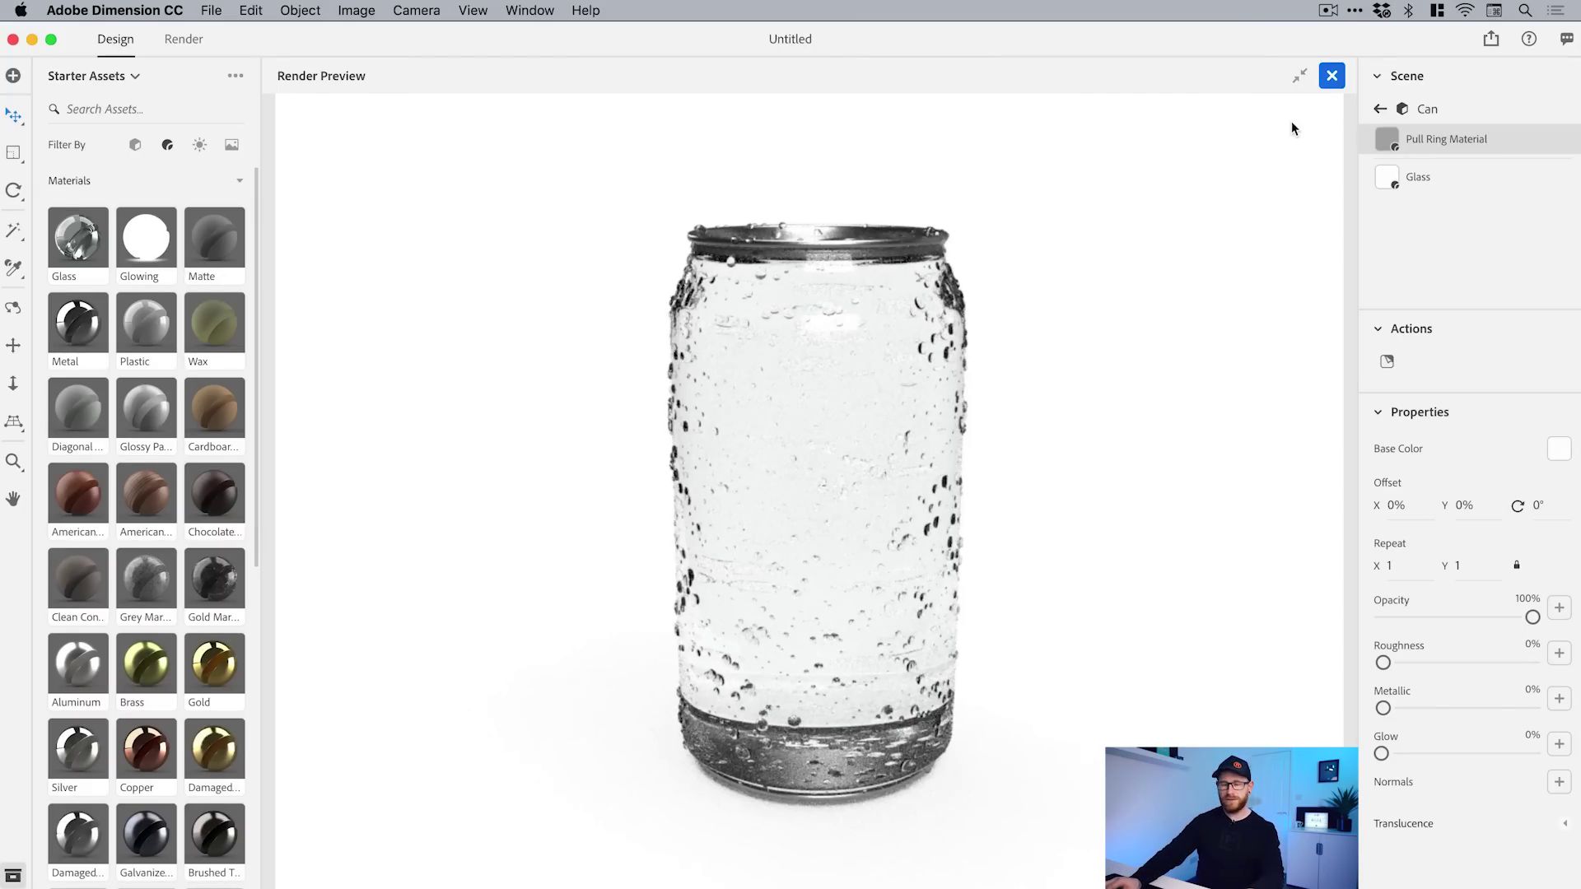
{"action": "left_click", "coordinate": [1300, 76]}
{"action": "left_click", "coordinate": [1292, 120]}
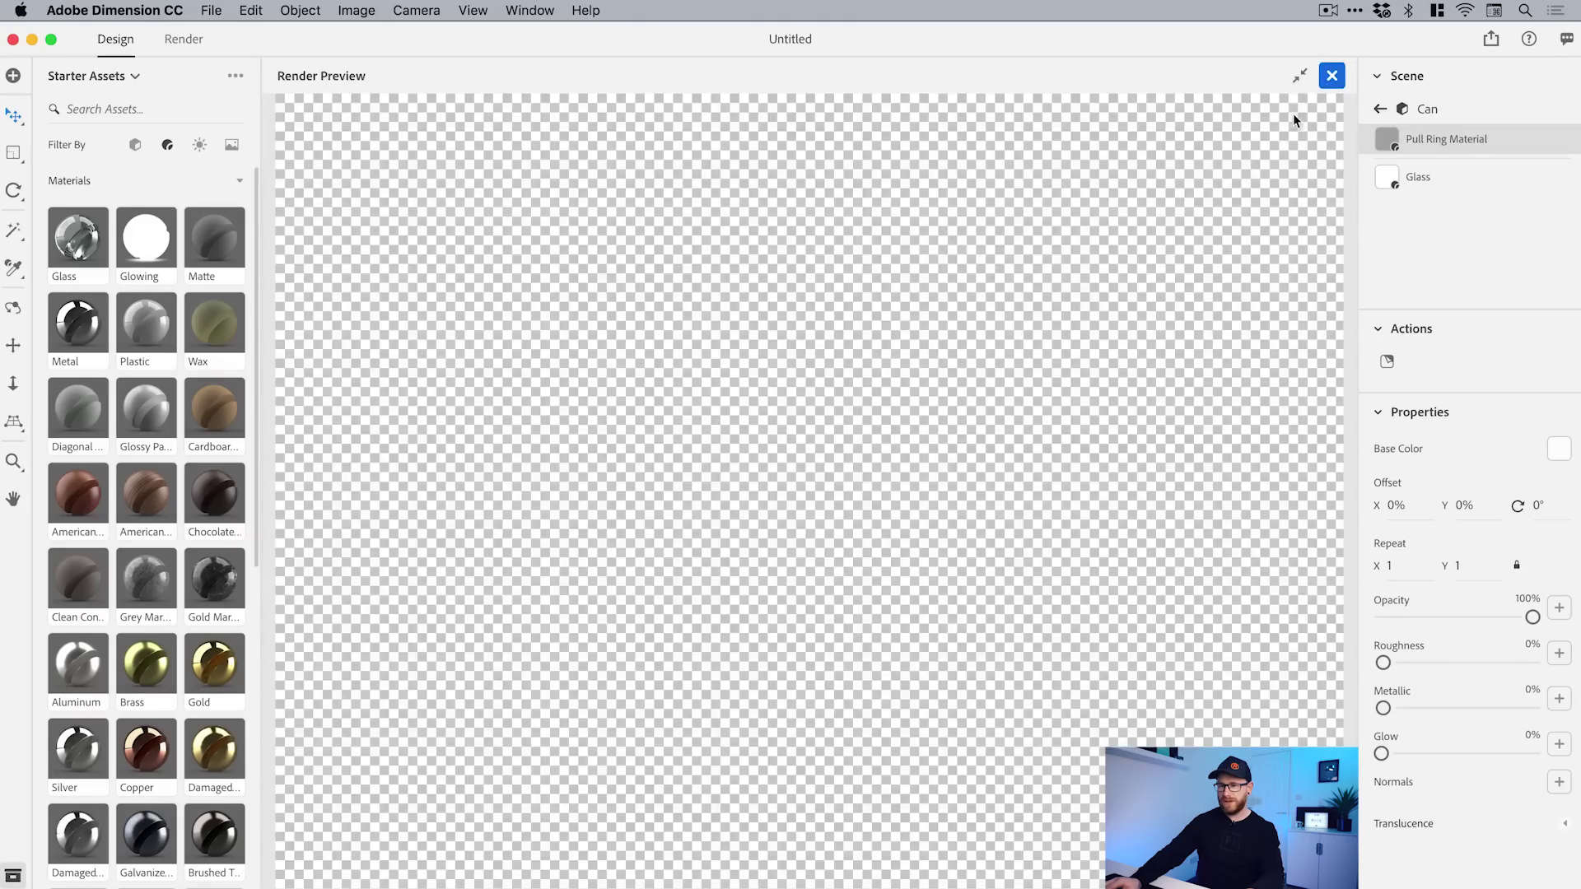
{"action": "left_click", "coordinate": [1299, 87]}
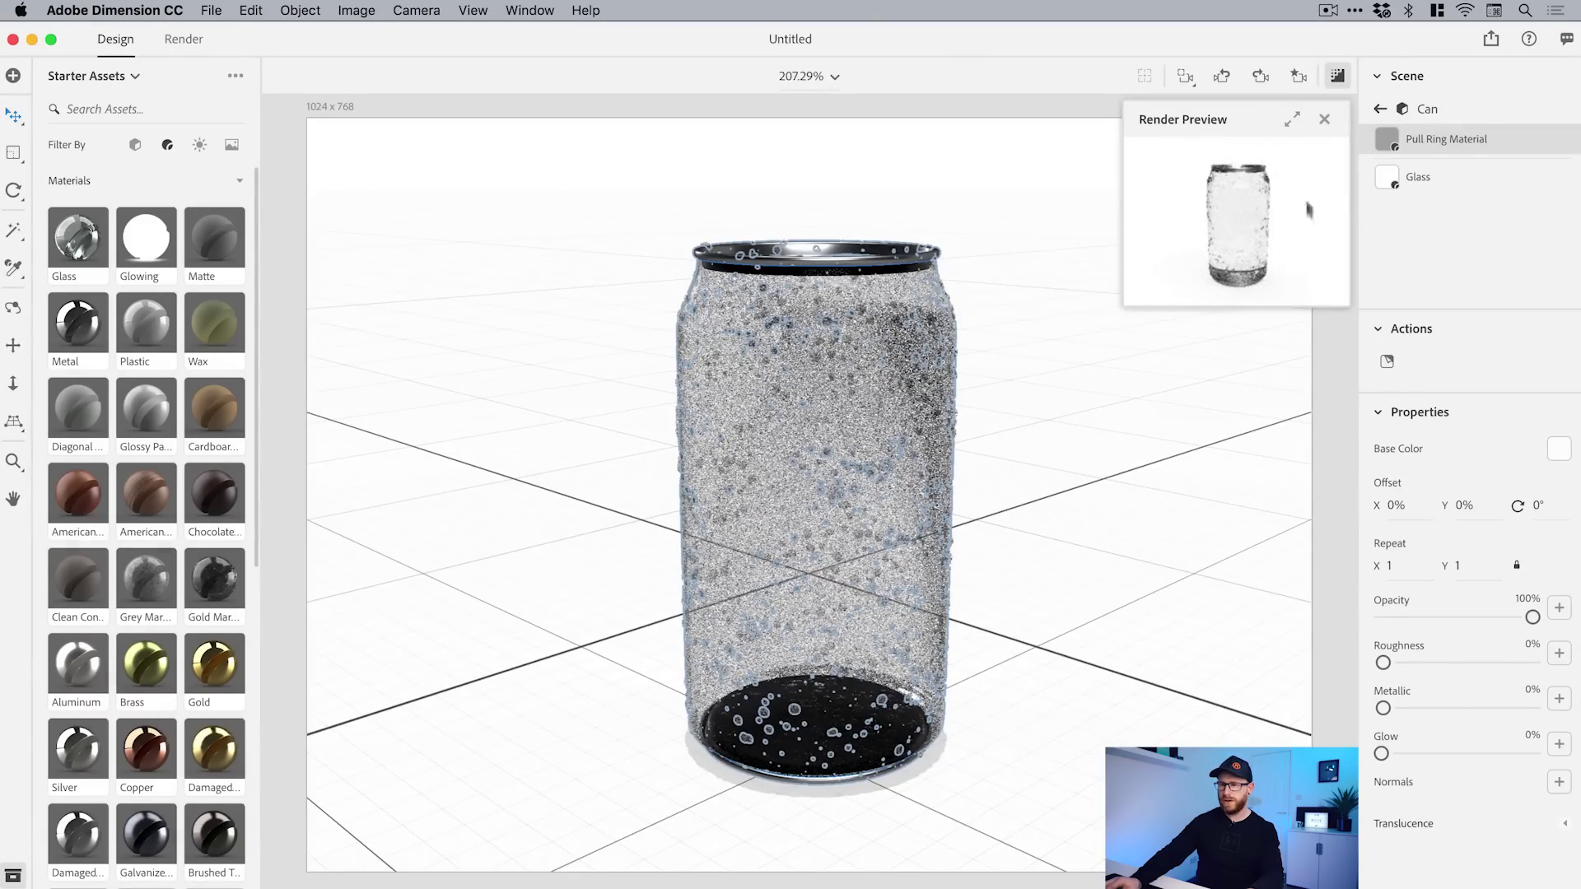
{"action": "left_click", "coordinate": [1322, 120]}
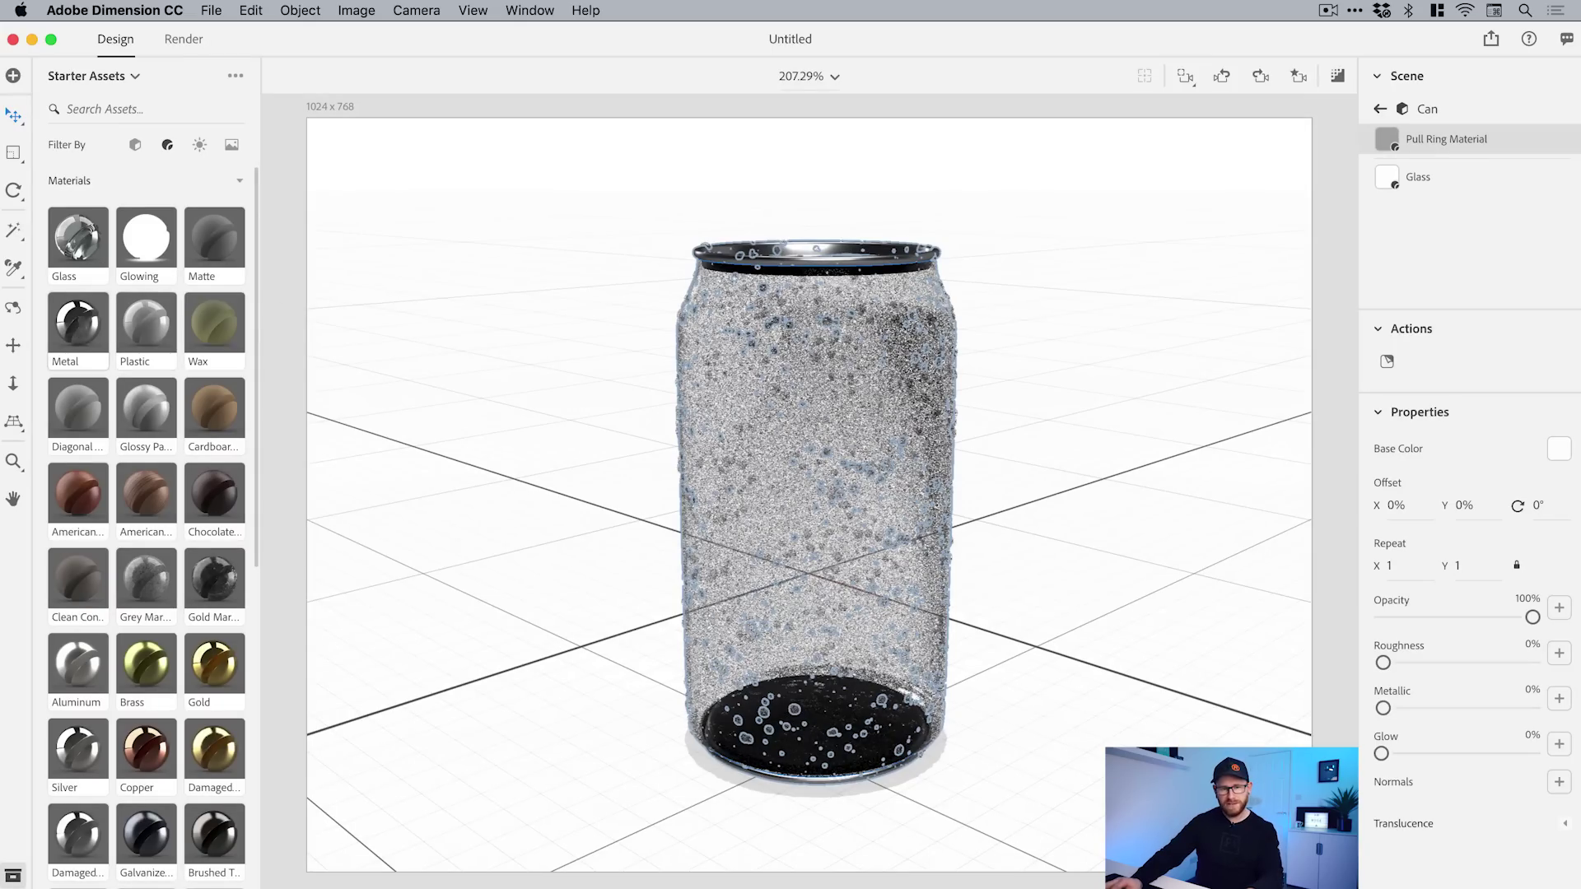
Step: Undo the Glass material and replace the can body's Can Material with the Aluminum starter material
{"action": "left_click", "coordinate": [248, 10]}
{"action": "left_click", "coordinate": [258, 29]}
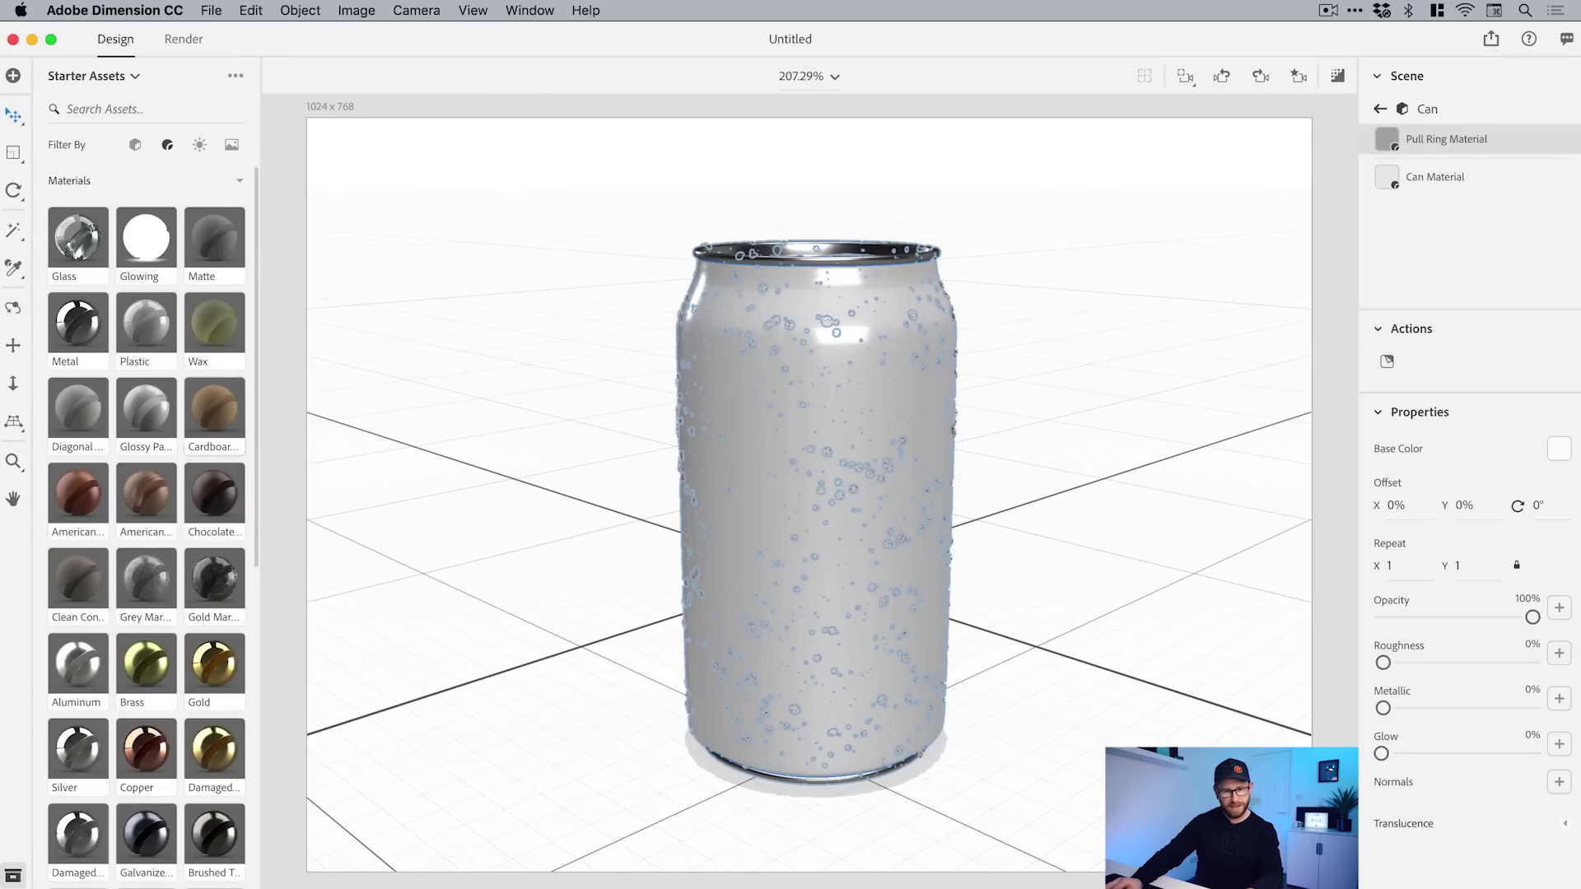
{"action": "left_click_drag", "start_coordinate": [75, 674], "coordinate": [1452, 174]}
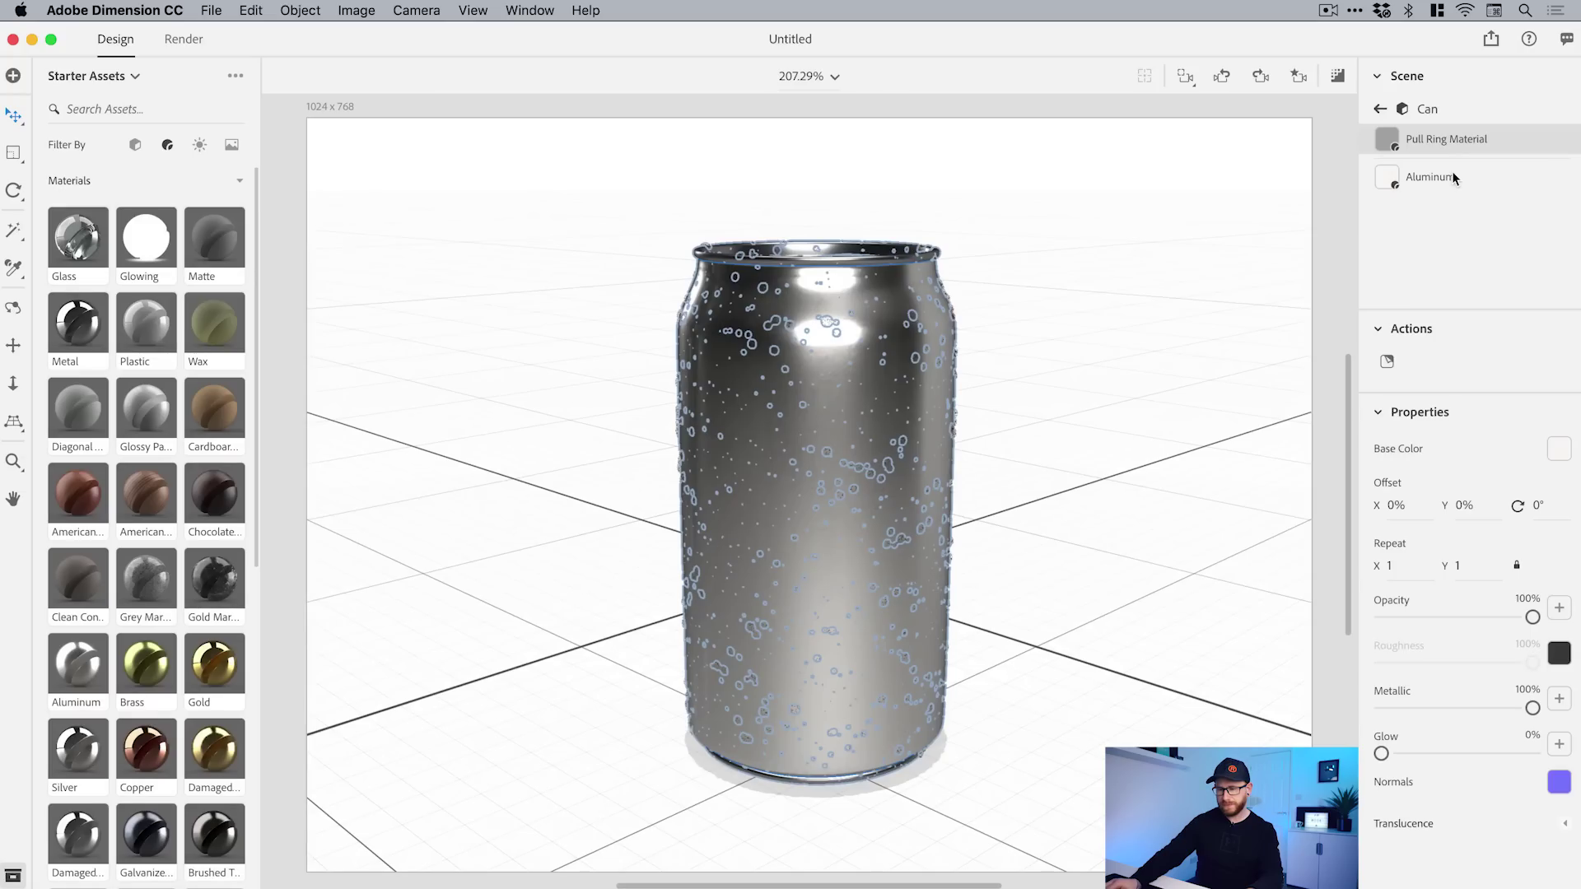
Step: Set the Aluminum material's base color to blue, hex 3F5C9E
{"action": "left_click", "coordinate": [1445, 177]}
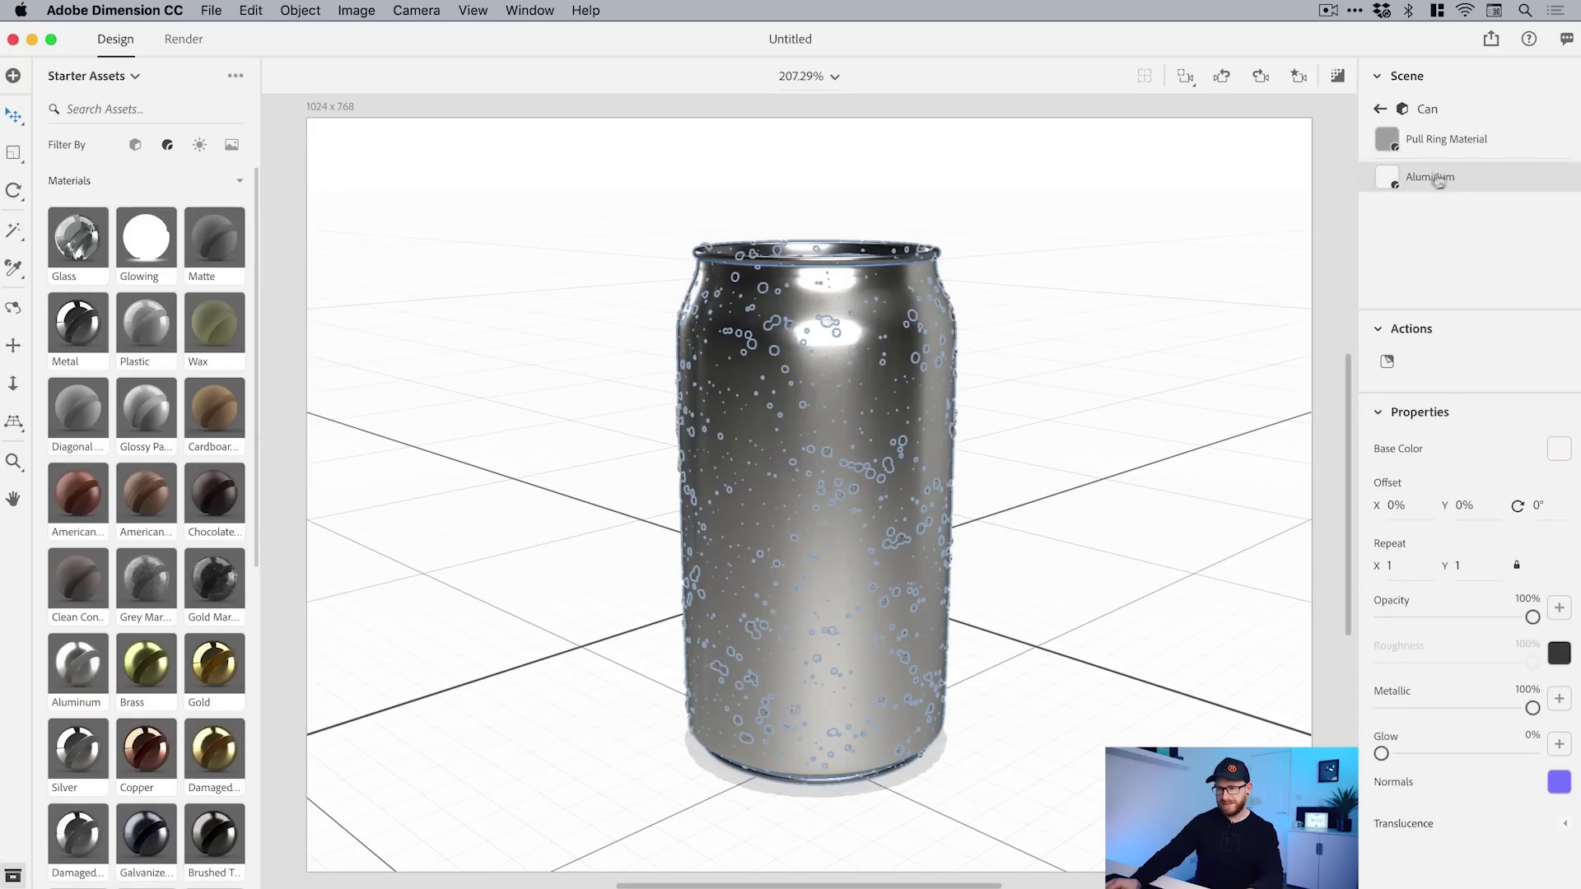
{"action": "left_click", "coordinate": [1559, 449]}
{"action": "left_click", "coordinate": [1386, 400]}
{"action": "mouse_move", "coordinate": [1386, 399]}
{"action": "left_mouse_down"}
{"action": "mouse_move", "coordinate": [1443, 354]}
{"action": "mouse_move", "coordinate": [1418, 372]}
{"action": "left_mouse_up"}
{"action": "mouse_move", "coordinate": [1394, 522]}
{"action": "left_mouse_down"}
{"action": "mouse_move", "coordinate": [1461, 513]}
{"action": "mouse_move", "coordinate": [1351, 514]}
{"action": "mouse_move", "coordinate": [1437, 513]}
{"action": "left_mouse_up"}
{"action": "left_click", "coordinate": [1415, 396]}
{"action": "mouse_move", "coordinate": [1415, 396]}
{"action": "left_mouse_down"}
{"action": "mouse_move", "coordinate": [1425, 416]}
{"action": "mouse_move", "coordinate": [1397, 401]}
{"action": "mouse_move", "coordinate": [1432, 393]}
{"action": "left_mouse_up"}
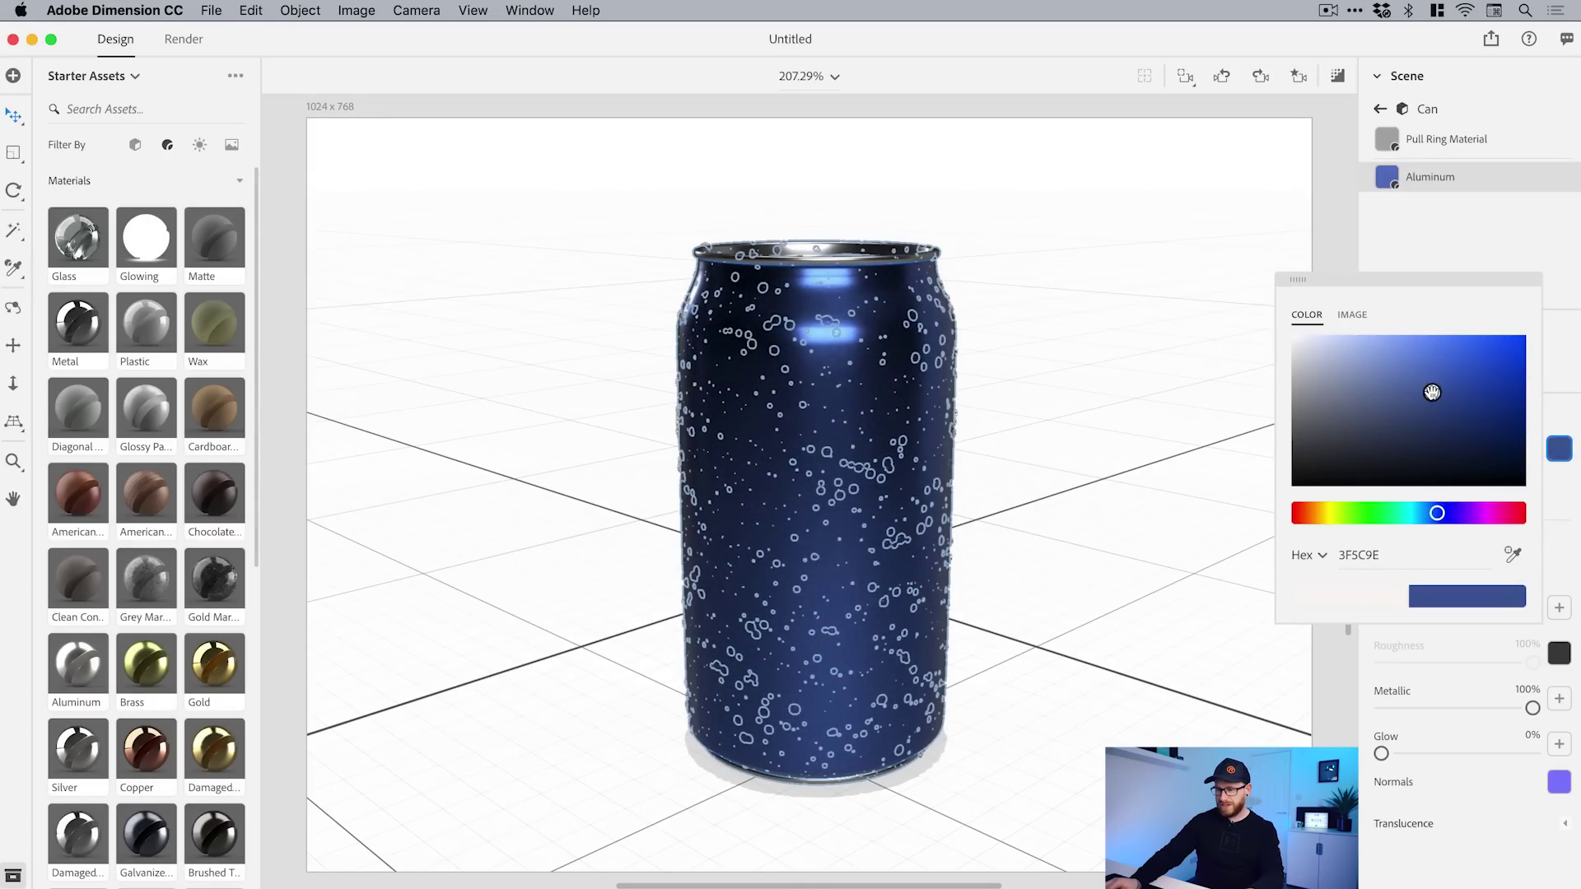
{"action": "left_click", "coordinate": [1469, 249]}
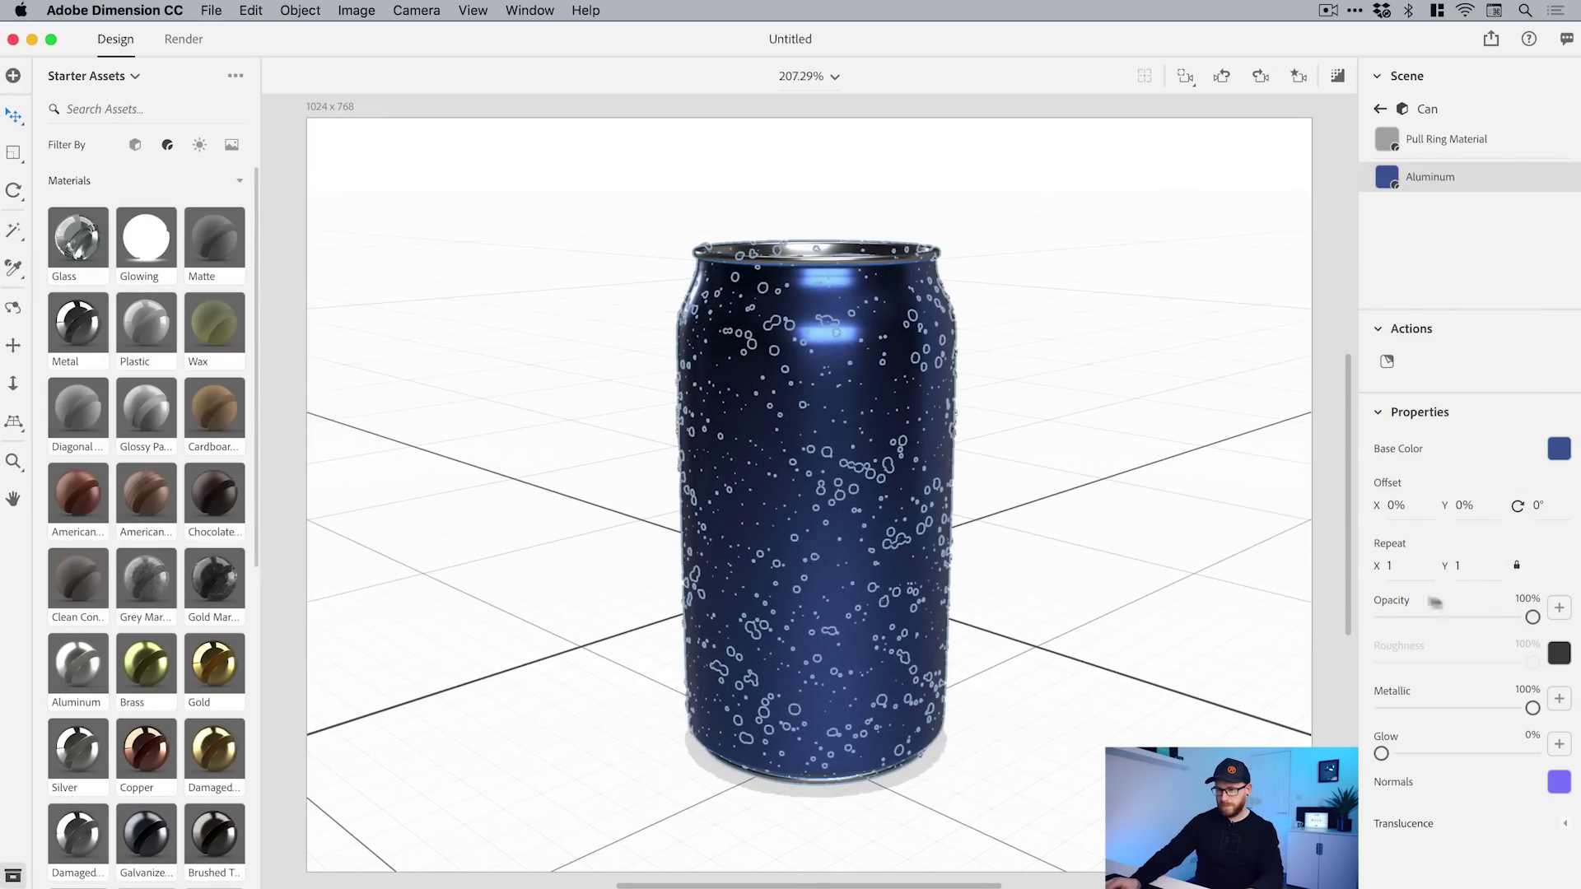
Step: Try the Aluminum material's Opacity, Metallic and Glow settings, leaving them at 100%, 100% and 0%
{"action": "mouse_move", "coordinate": [1533, 617]}
{"action": "left_mouse_down"}
{"action": "mouse_move", "coordinate": [1330, 626]}
{"action": "mouse_move", "coordinate": [1545, 609]}
{"action": "left_mouse_up"}
{"action": "left_click_drag", "start_coordinate": [1534, 713], "coordinate": [1574, 700]}
{"action": "mouse_move", "coordinate": [1386, 756]}
{"action": "left_mouse_down"}
{"action": "mouse_move", "coordinate": [1528, 755]}
{"action": "mouse_move", "coordinate": [1383, 755]}
{"action": "left_mouse_up"}
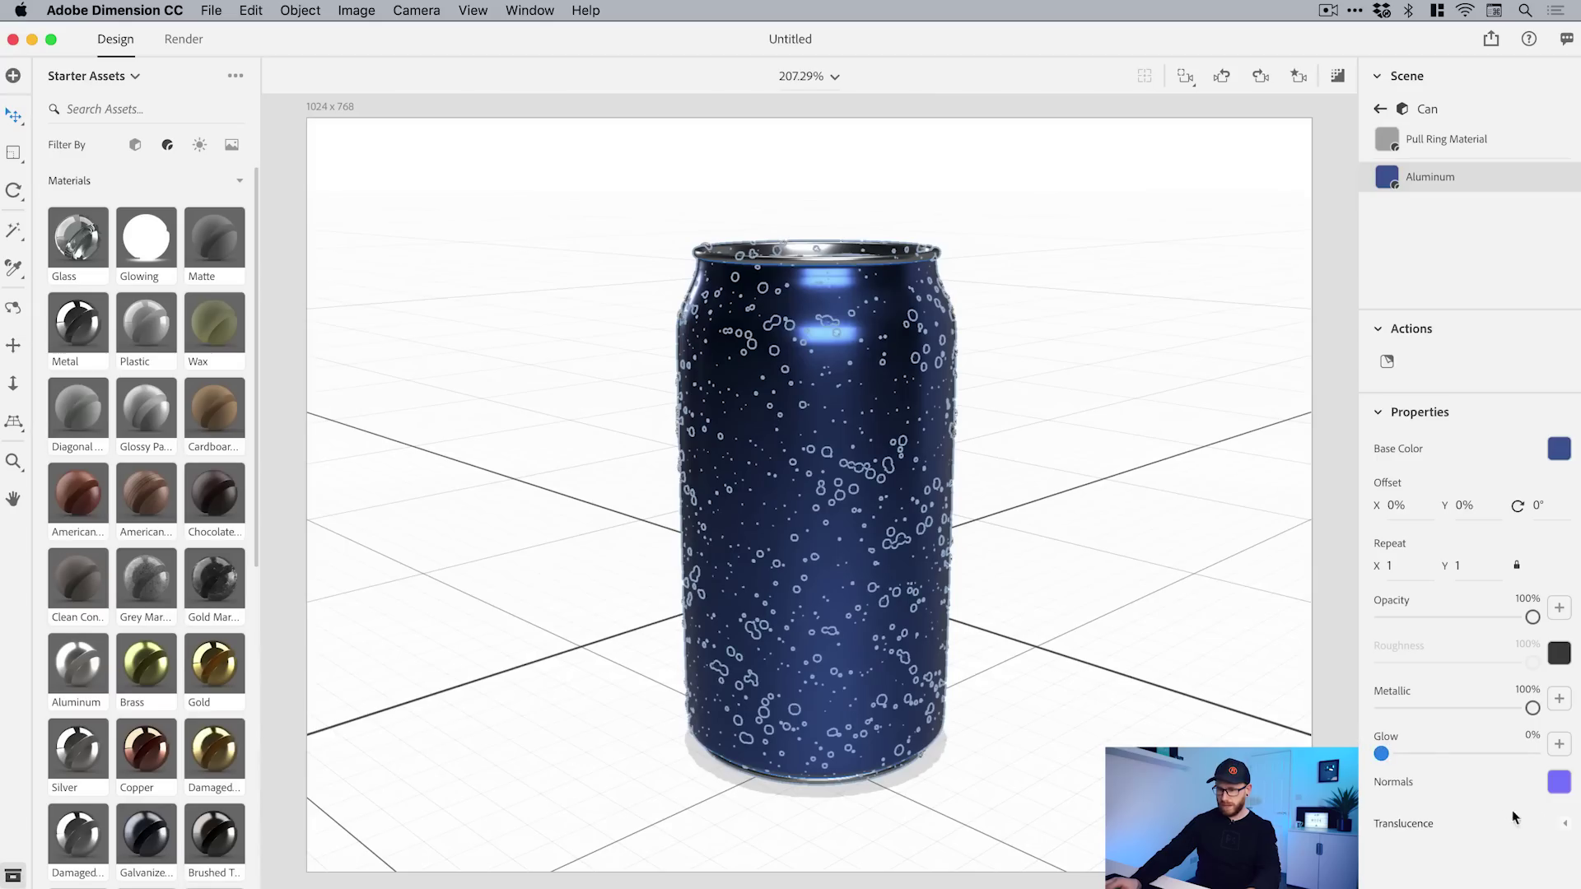
Step: View the Aluminum material's Translucence settings, collapse them, and browse the starter materials
{"action": "left_click", "coordinate": [1567, 827]}
{"action": "scroll", "coordinate": [1474, 828], "scroll_direction": "down", "scroll_amount": 3}
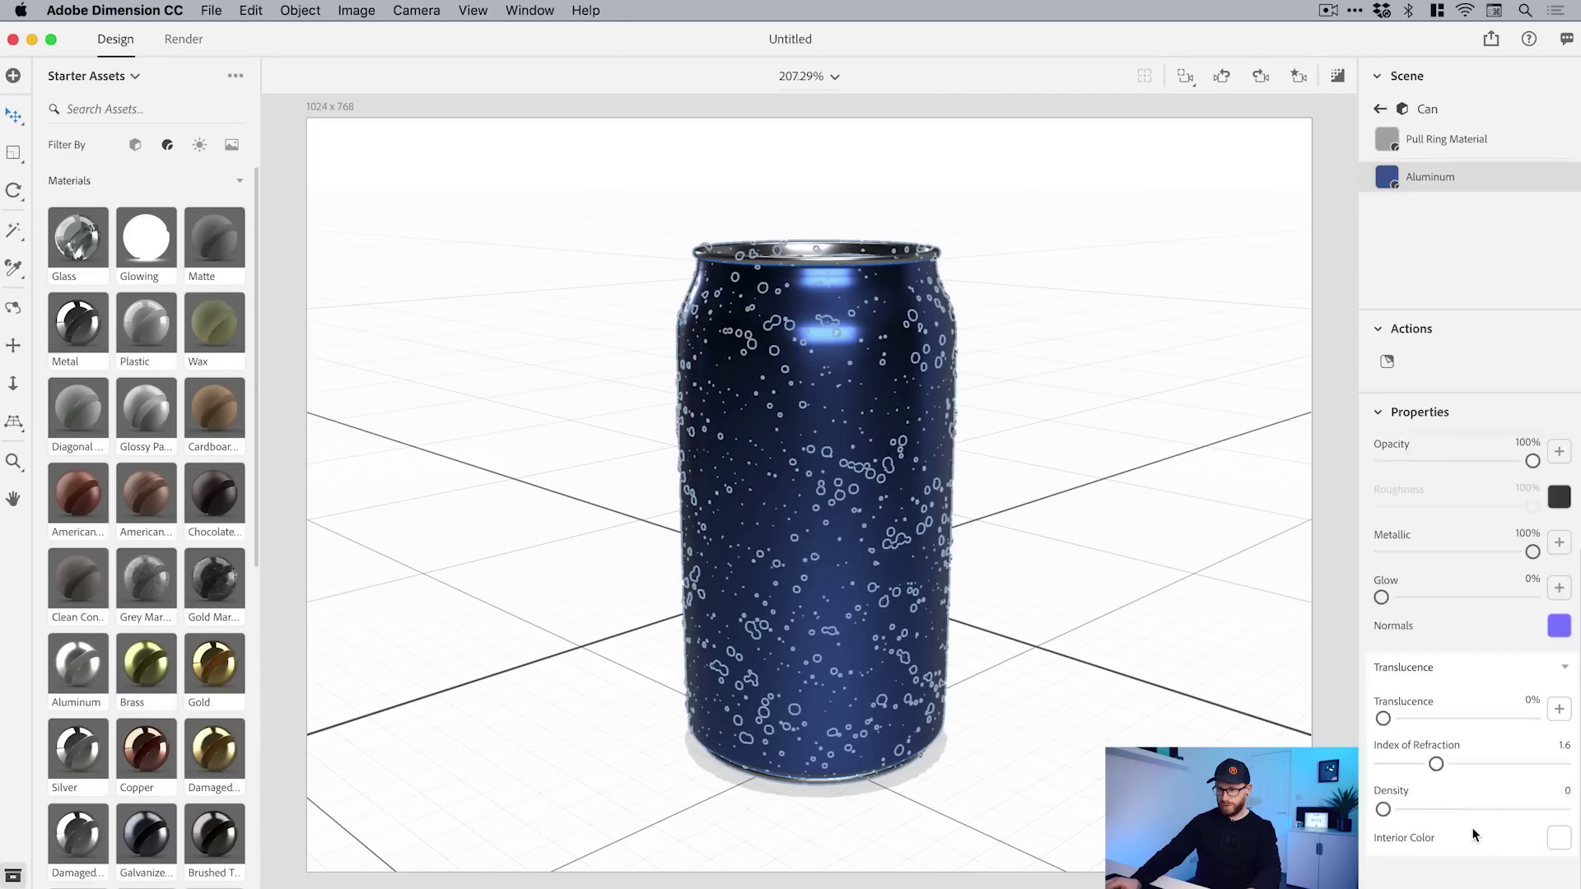
{"action": "left_click", "coordinate": [1565, 671]}
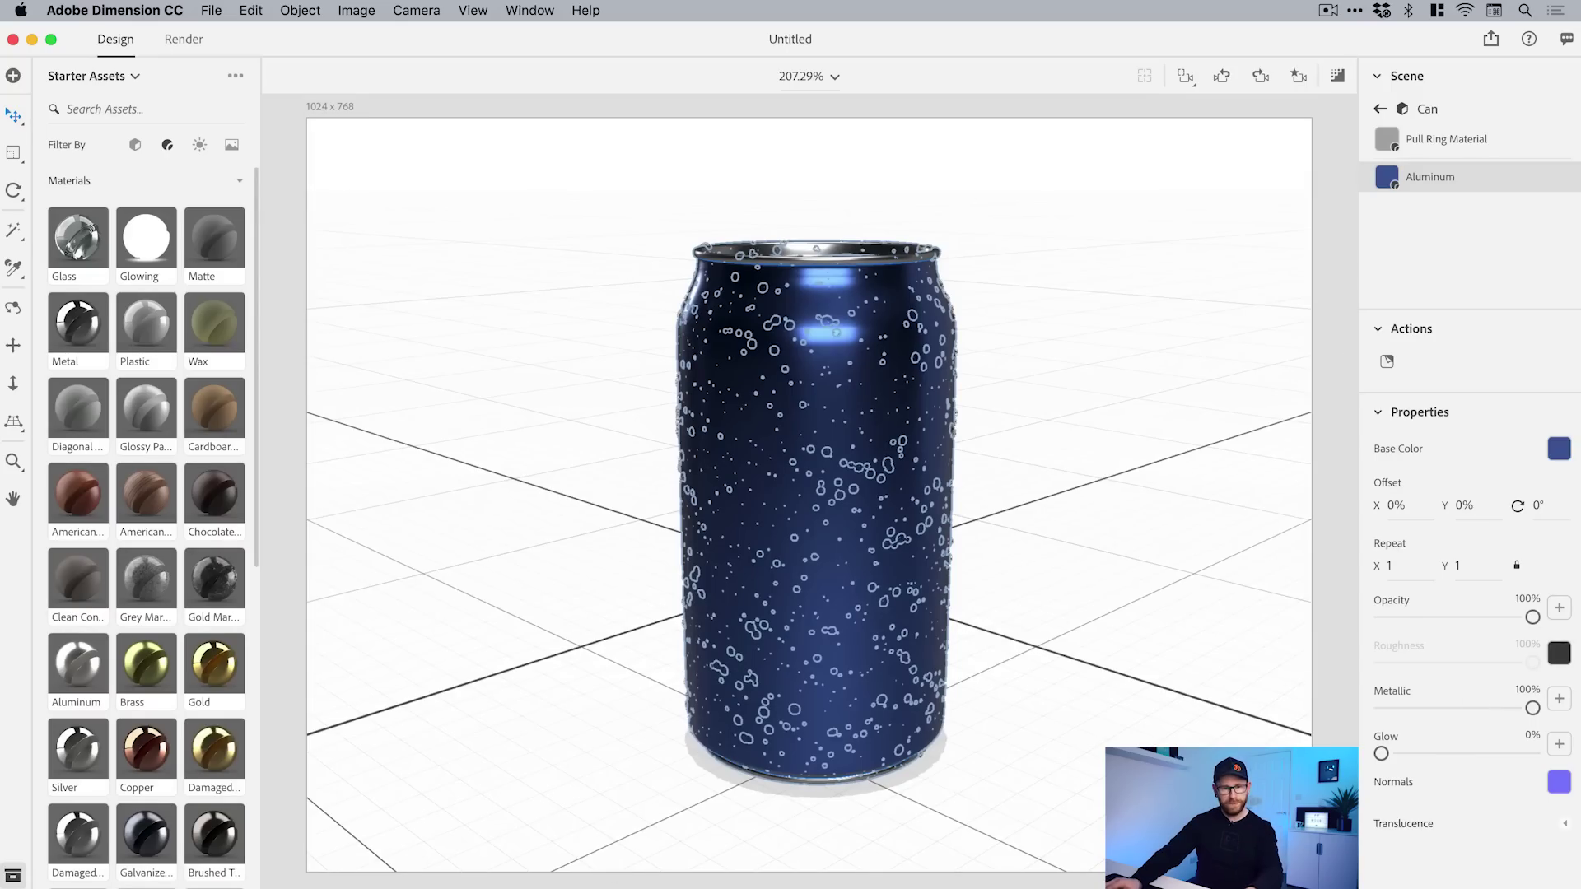
{"action": "scroll", "coordinate": [119, 518], "scroll_direction": "down", "scroll_amount": 7}
{"action": "scroll", "coordinate": [118, 490], "scroll_direction": "up", "scroll_amount": 7}
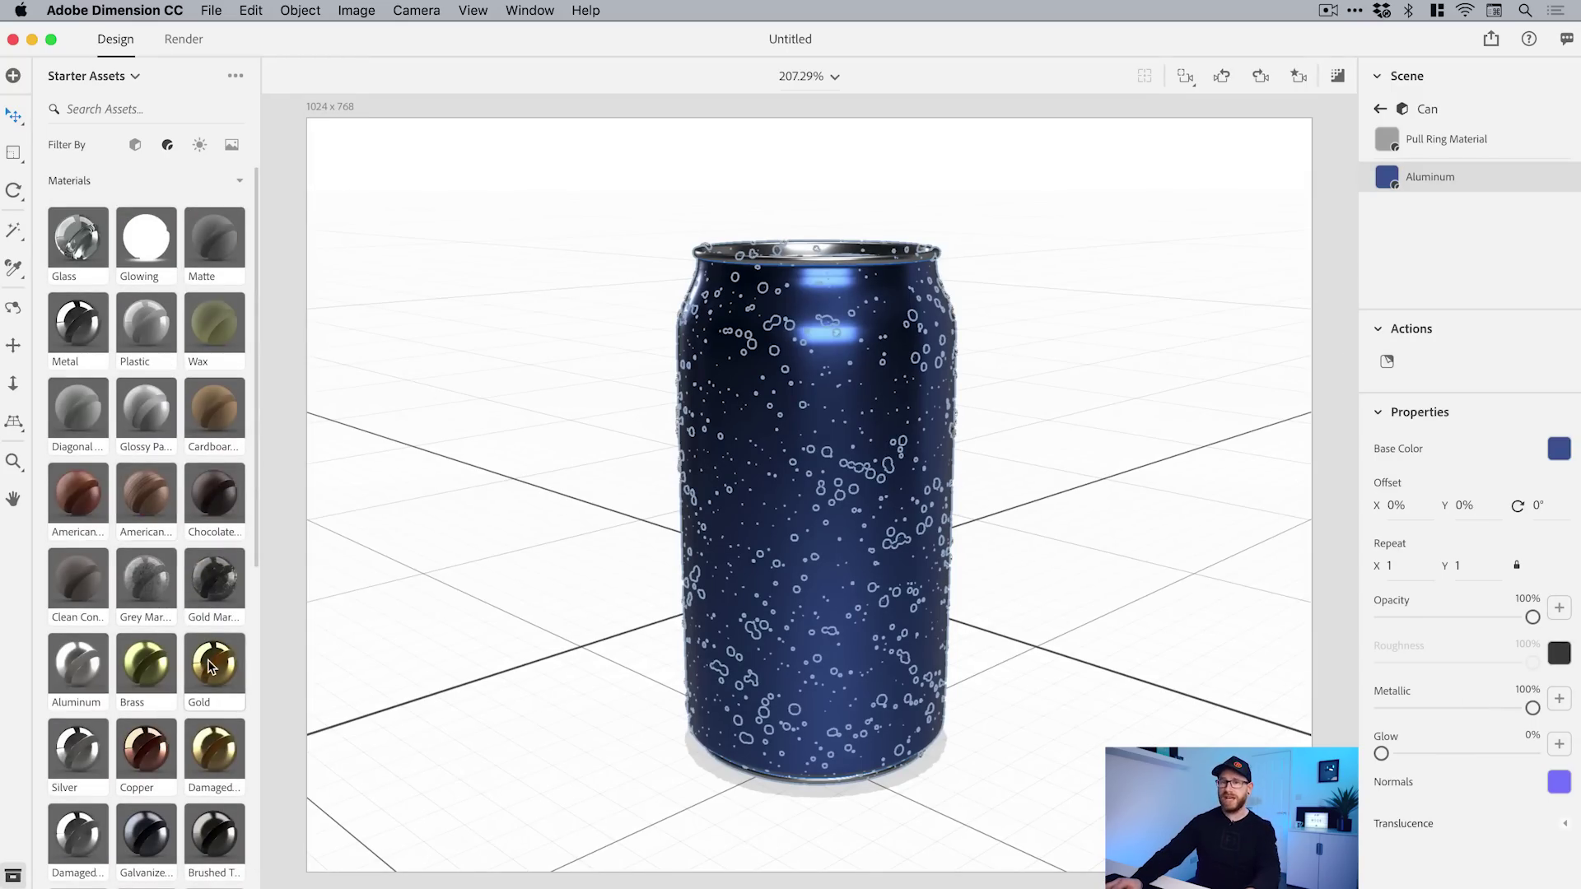
Step: Show the starter lights, return from the Can's materials to the scene list, and deselect everything
{"action": "left_click", "coordinate": [202, 147]}
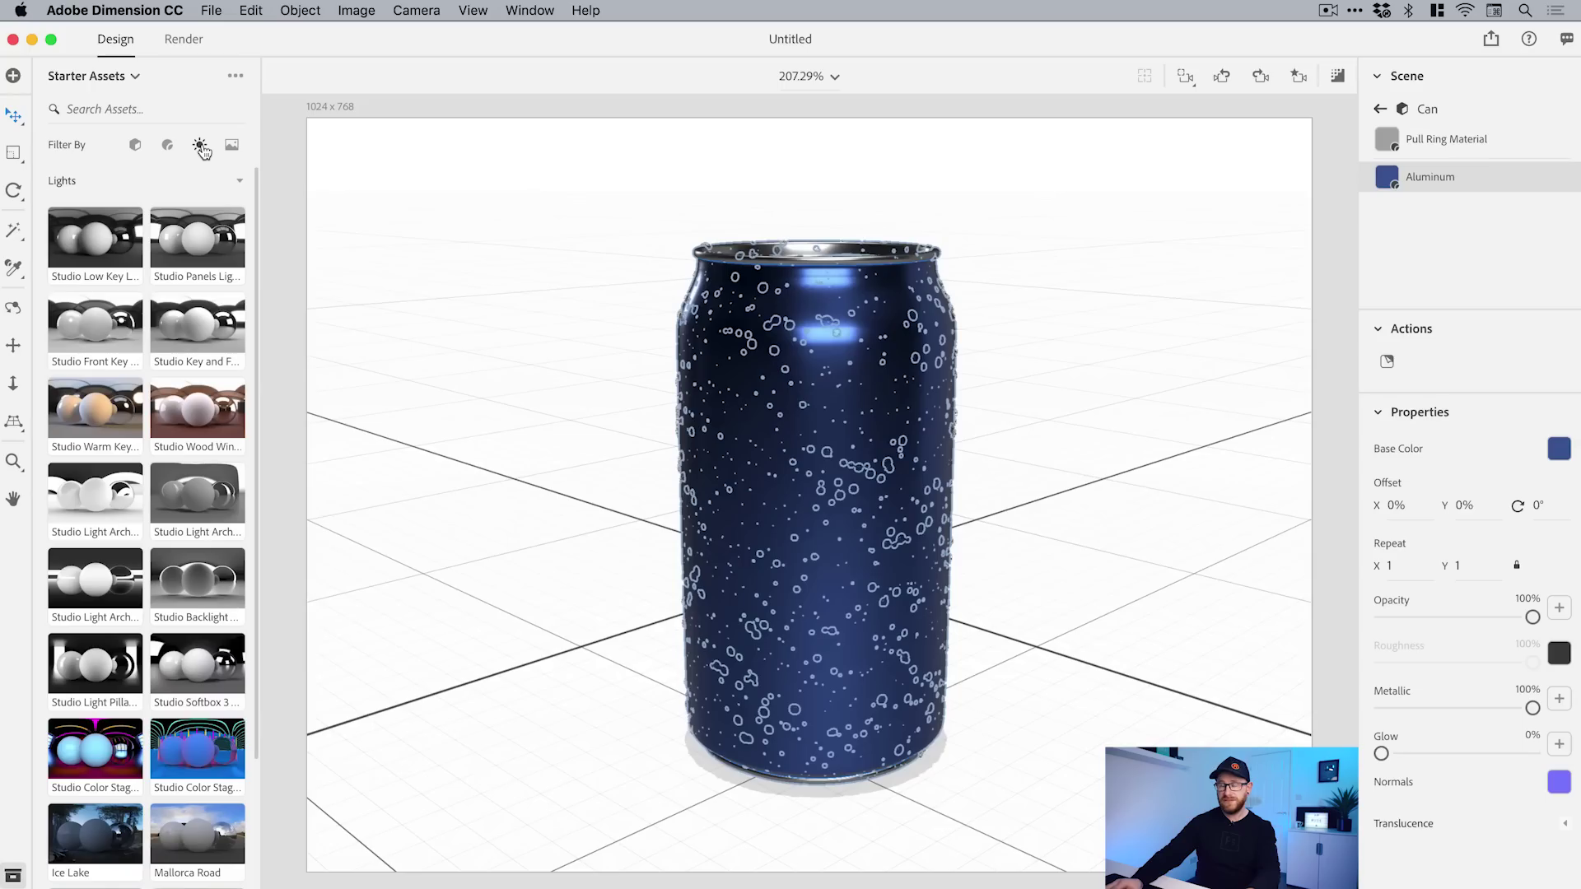
{"action": "left_click", "coordinate": [1380, 109]}
{"action": "left_click", "coordinate": [1456, 258]}
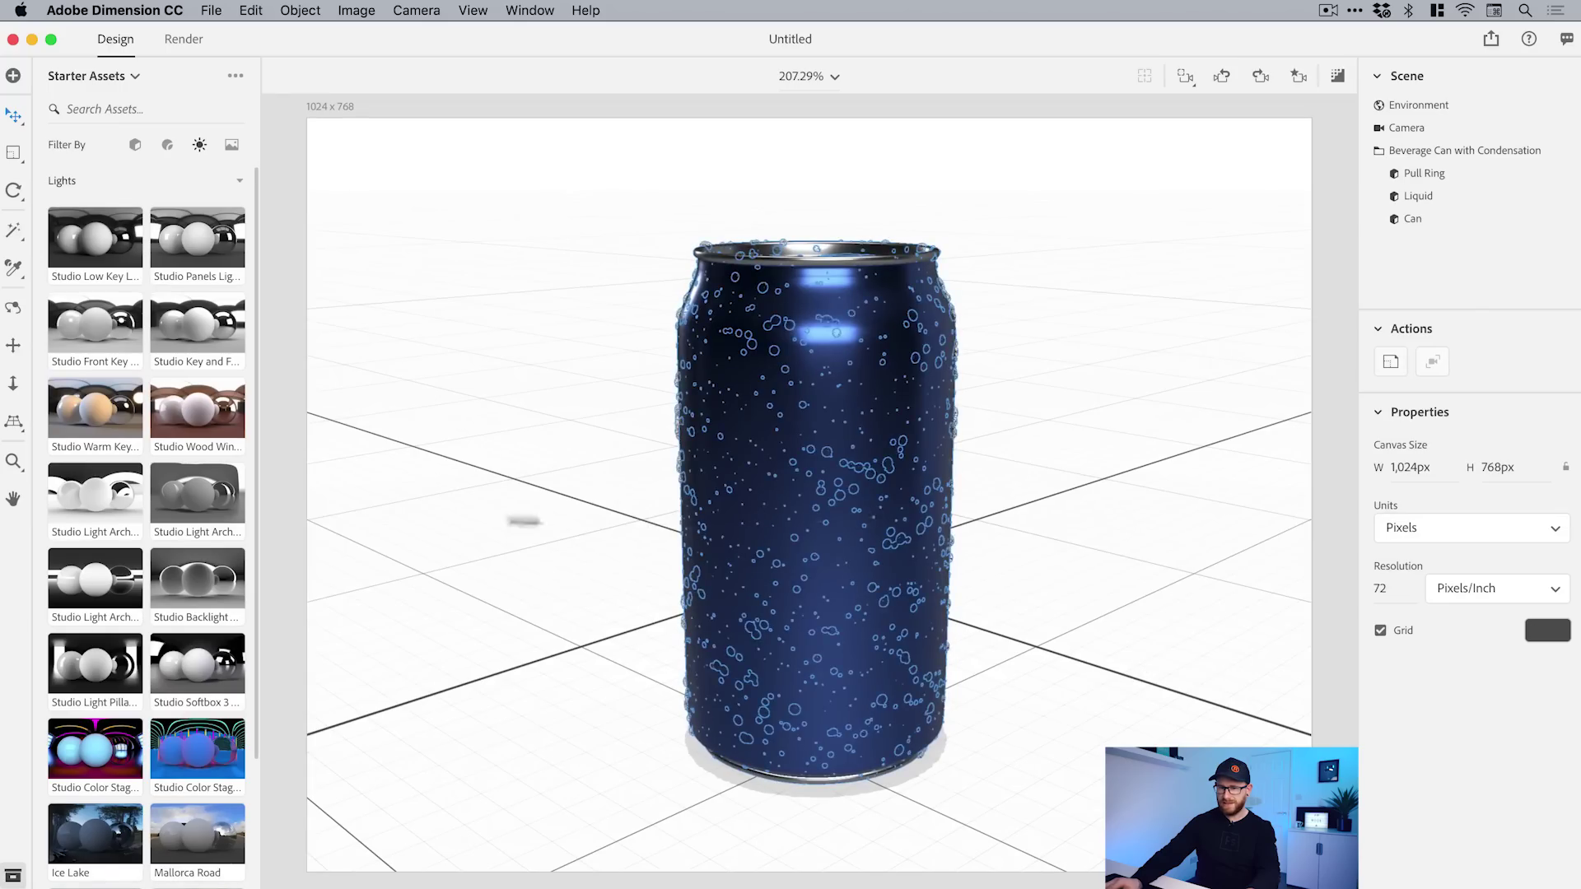
Step: Try the Studio Low Key, Panels, Key, Wood and three Light Arch starter lights on the scene in turn
{"action": "left_click", "coordinate": [76, 240]}
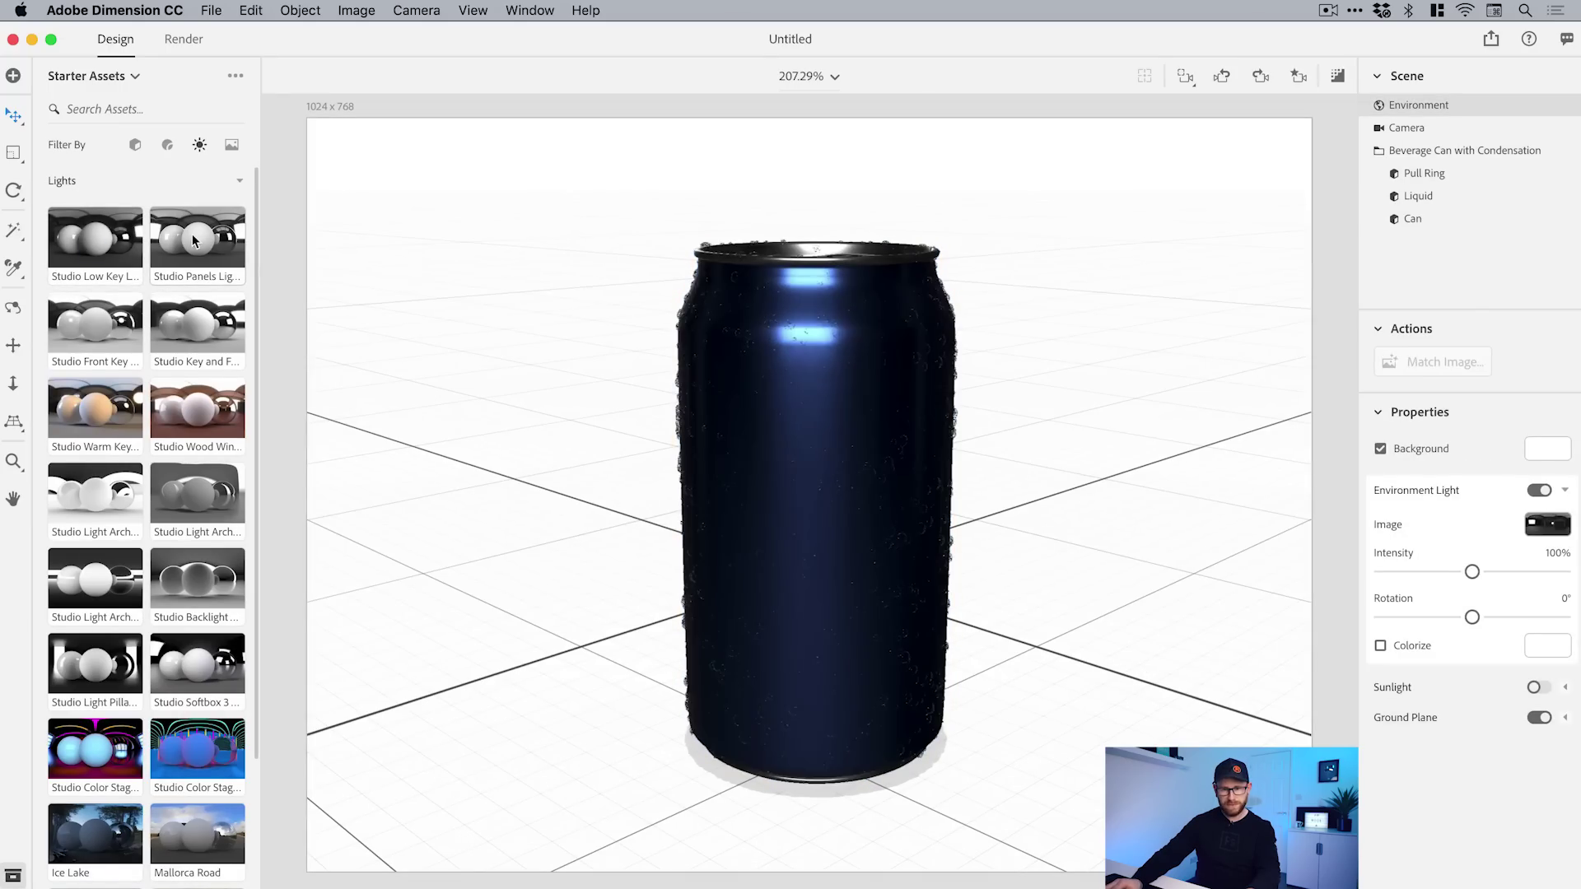
{"action": "left_click", "coordinate": [195, 243]}
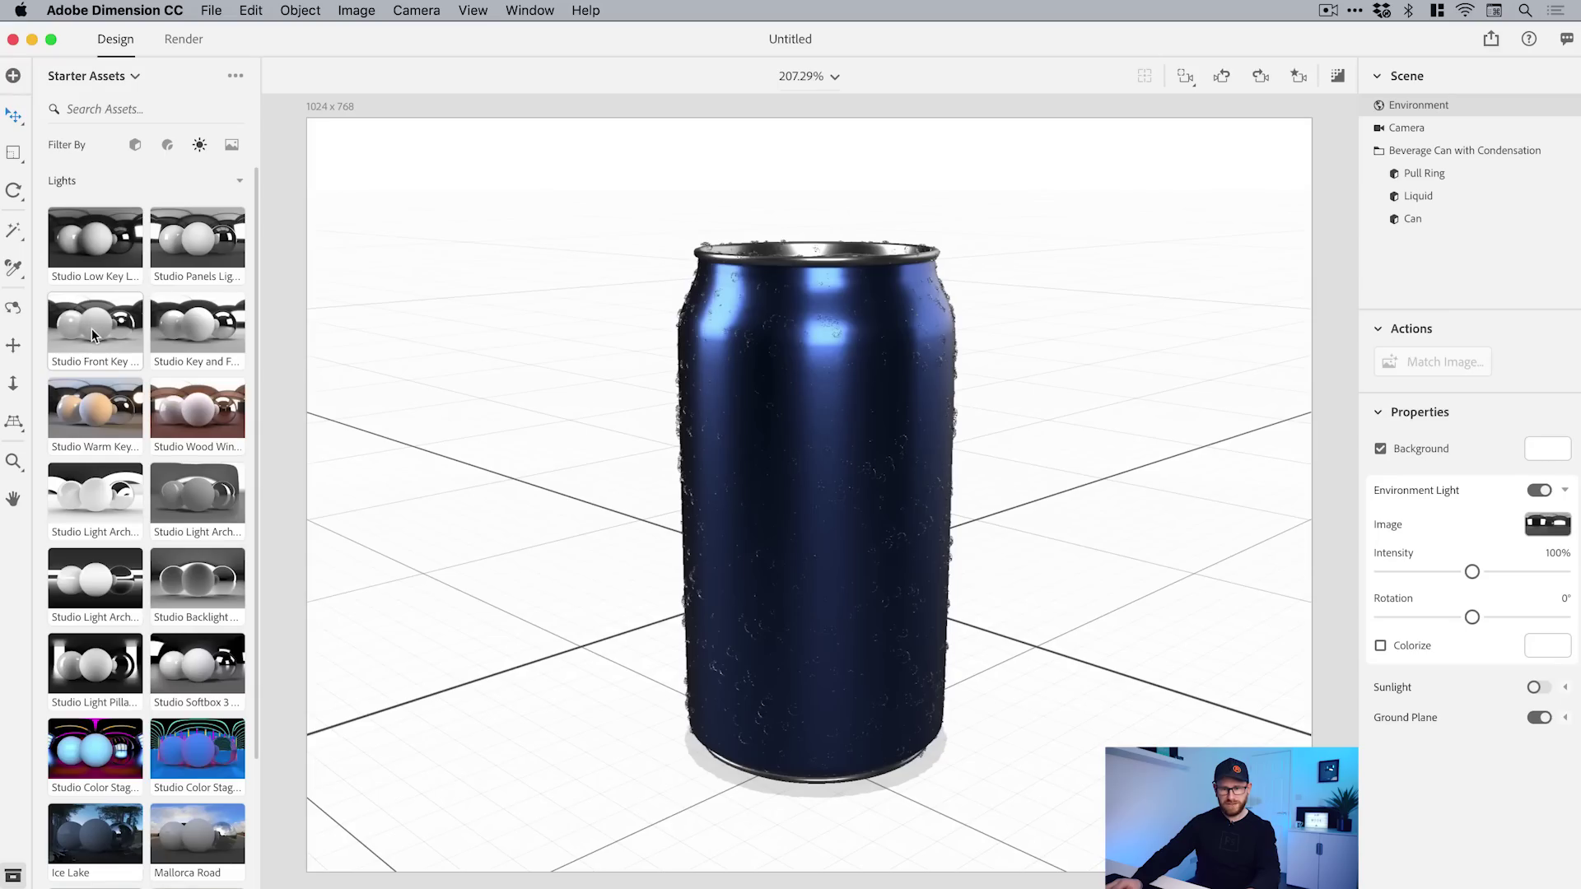
{"action": "left_click", "coordinate": [191, 330]}
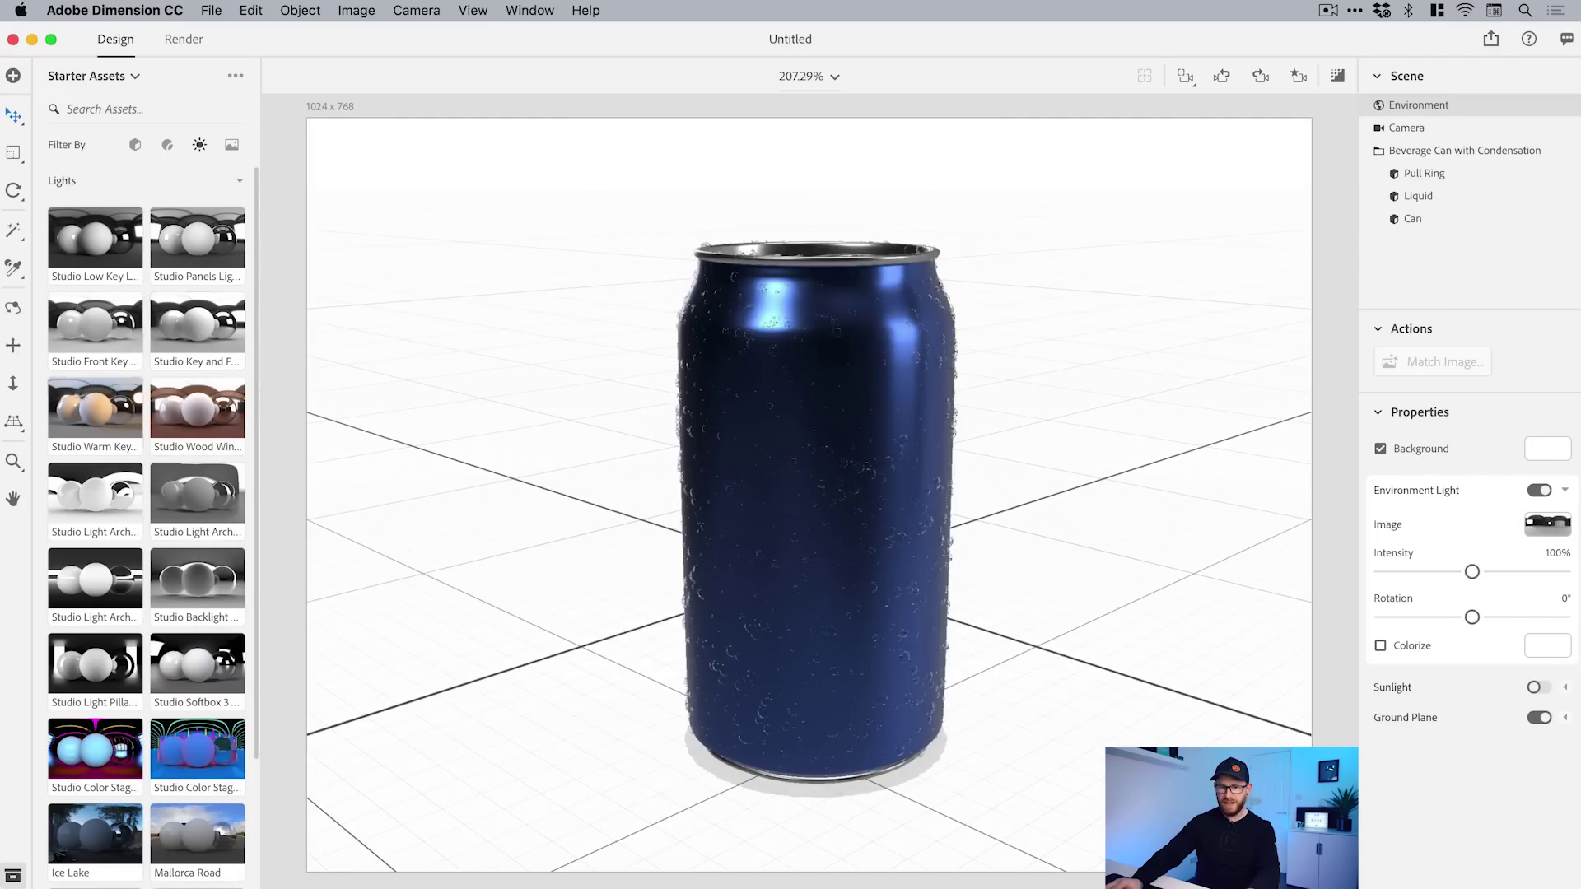
{"action": "left_click", "coordinate": [205, 417]}
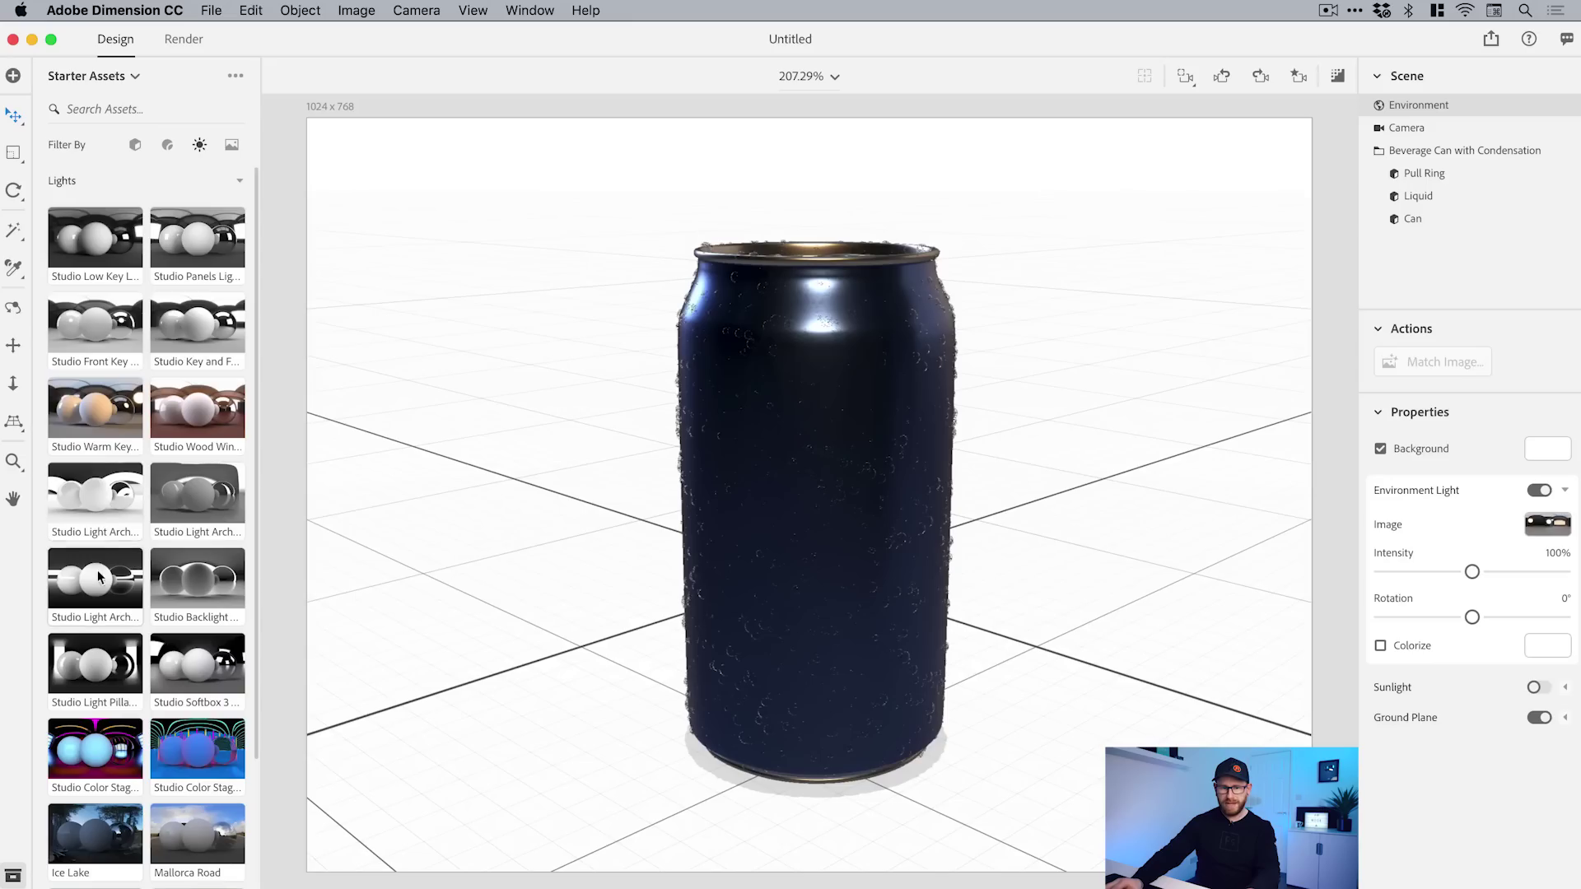
{"action": "left_click", "coordinate": [97, 576]}
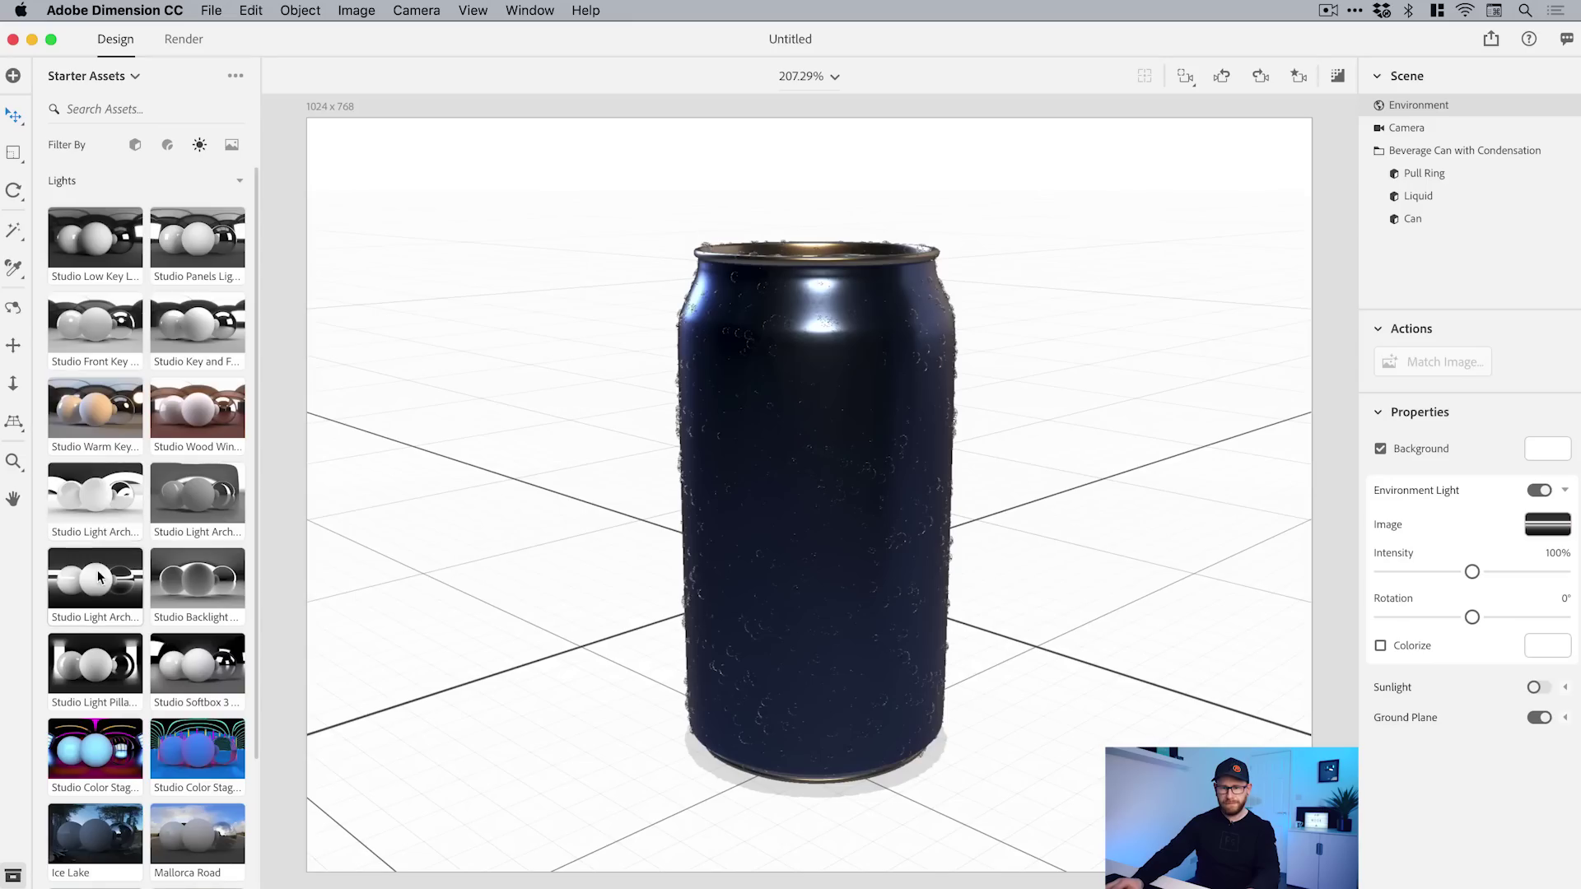
{"action": "left_click", "coordinate": [98, 504]}
{"action": "left_click", "coordinate": [204, 494]}
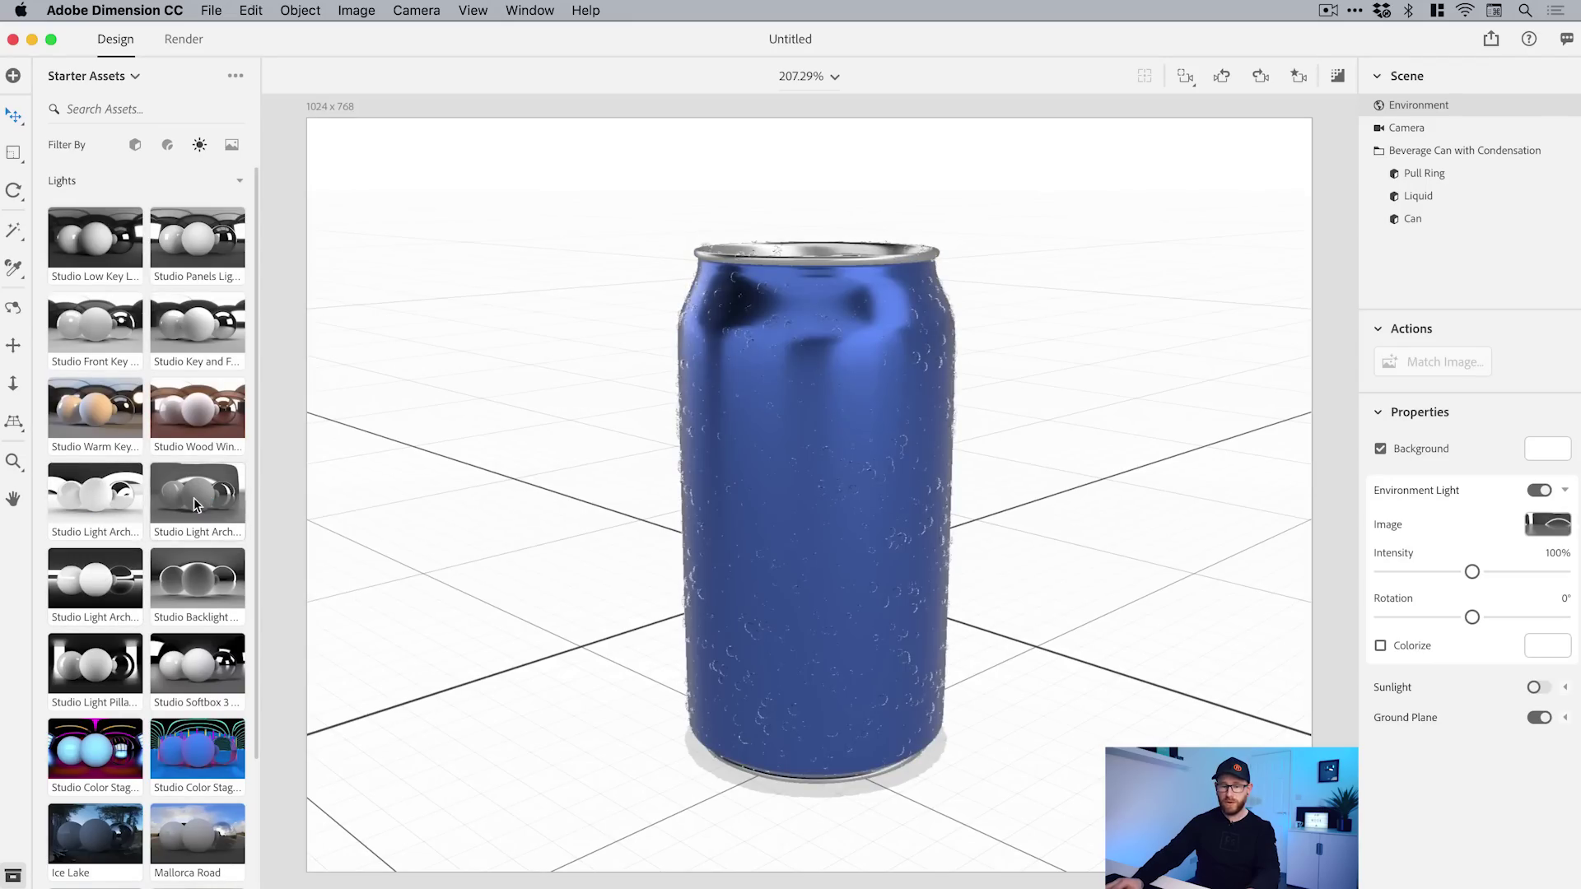
Step: Try both Studio Color Stage lights and the Ice Lake light as the scene's environment light
{"action": "left_click", "coordinate": [100, 751]}
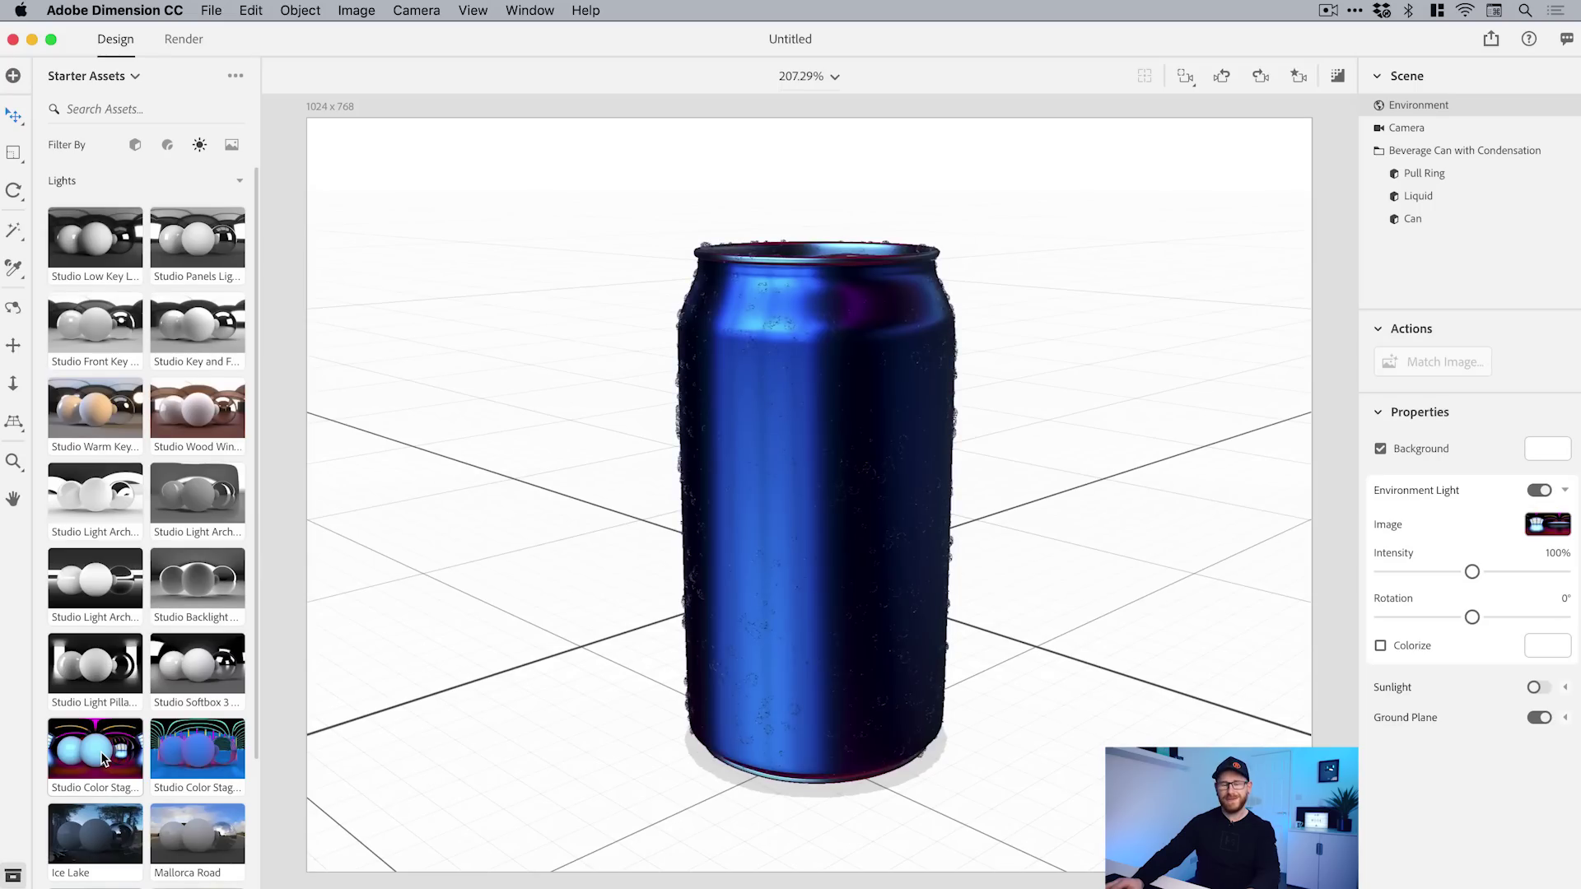
{"action": "left_click", "coordinate": [181, 761]}
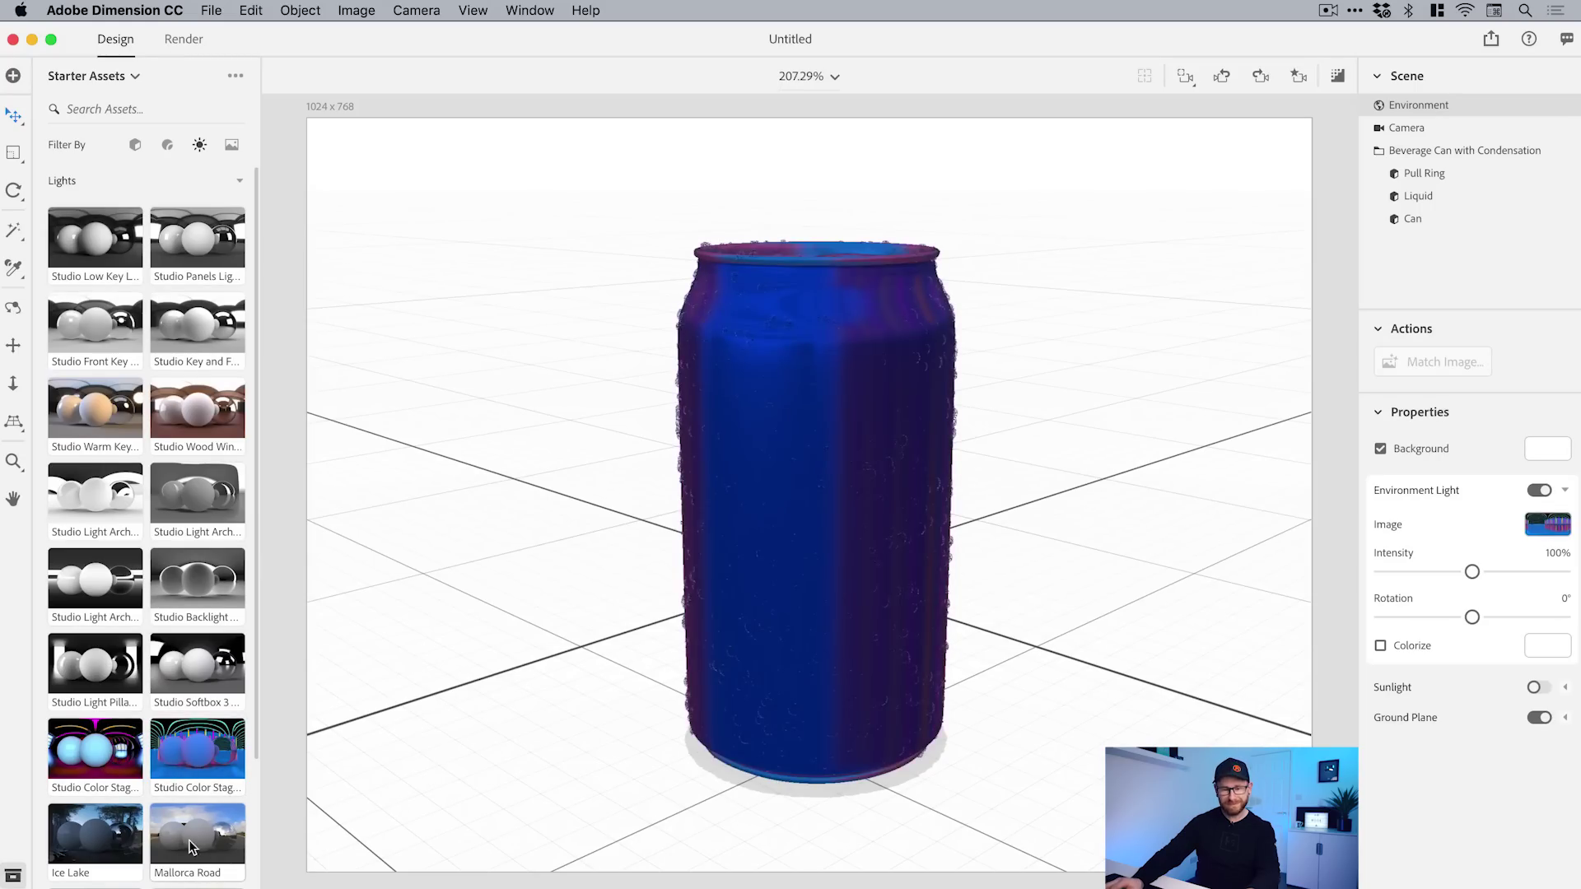
{"action": "left_click", "coordinate": [111, 848]}
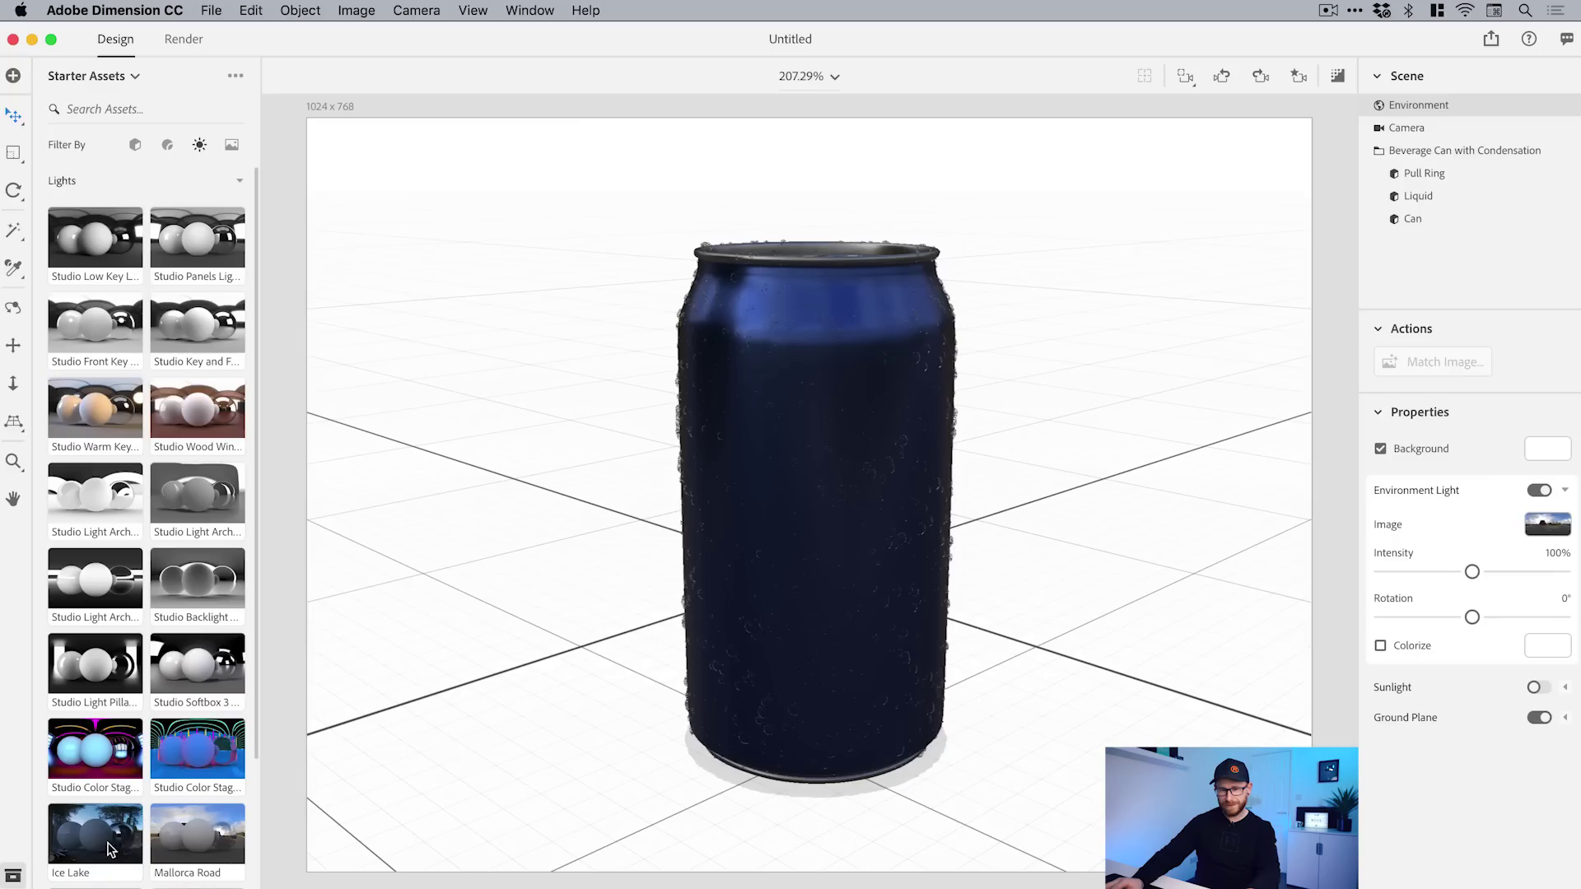
Step: Apply the Studio Low Key light again for comparison, and settle on the Studio Panels light for the environment
{"action": "left_click", "coordinate": [94, 229]}
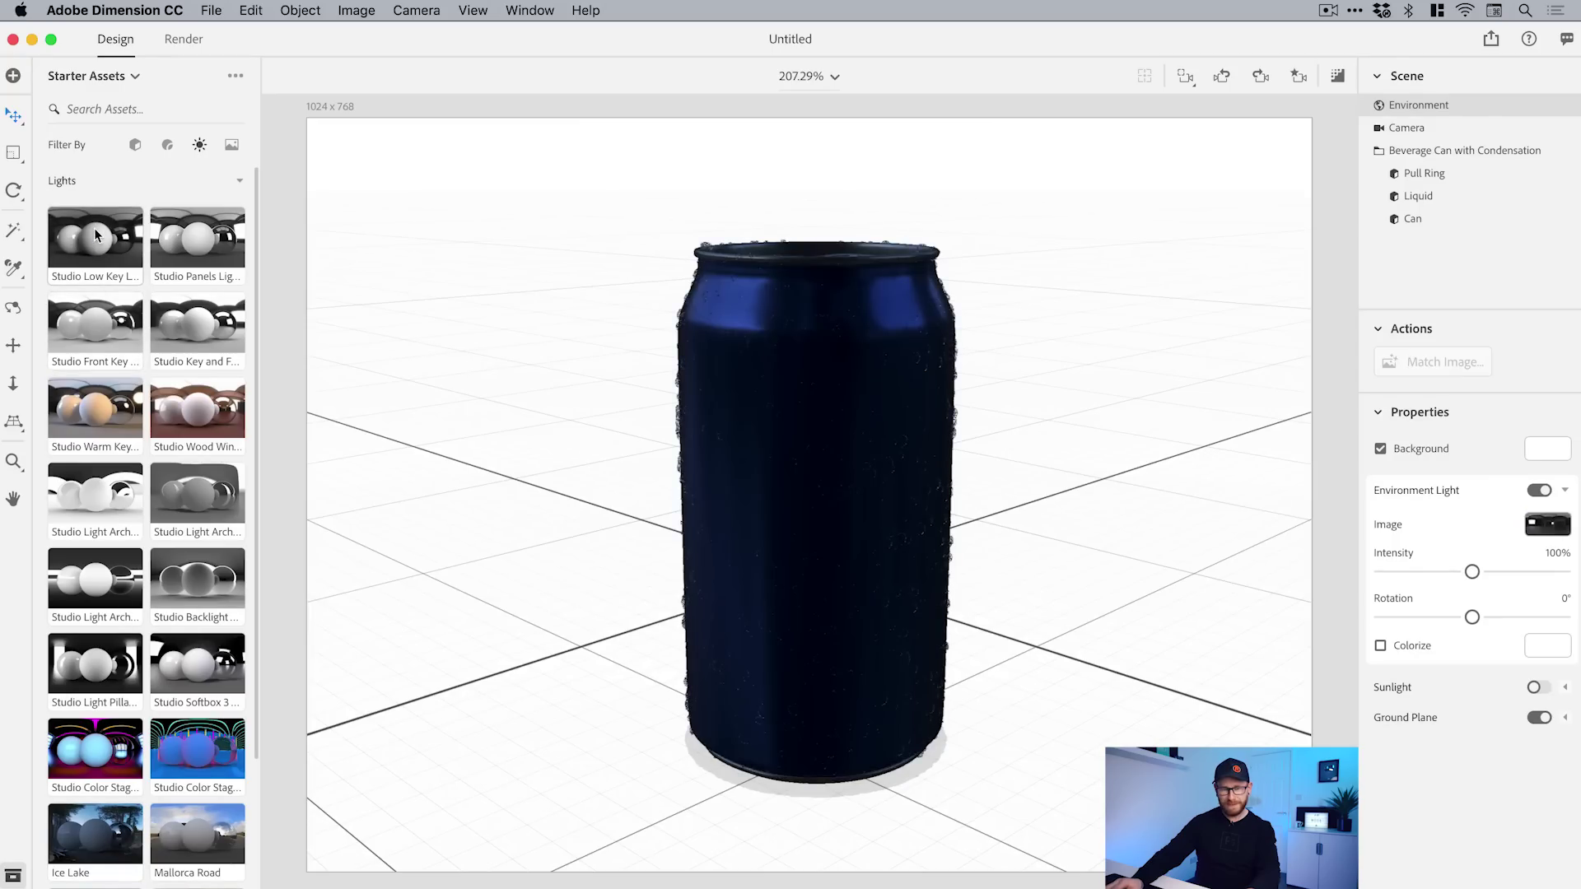
{"action": "left_click", "coordinate": [197, 247]}
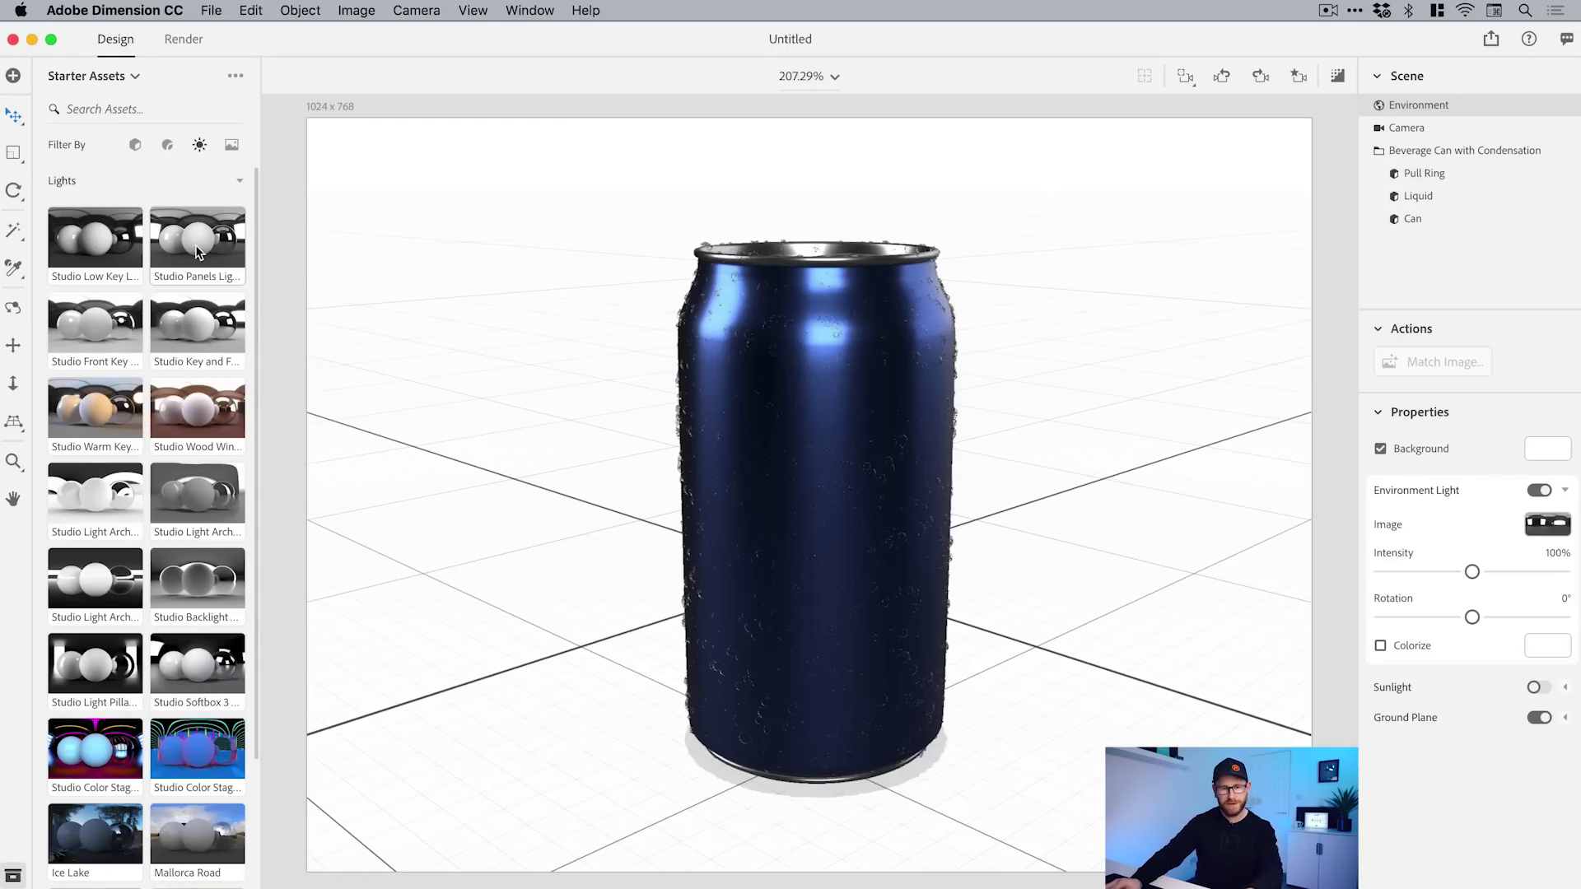
Step: Browse the starter images and apply the Table image as the scene's background
{"action": "left_click", "coordinate": [232, 145]}
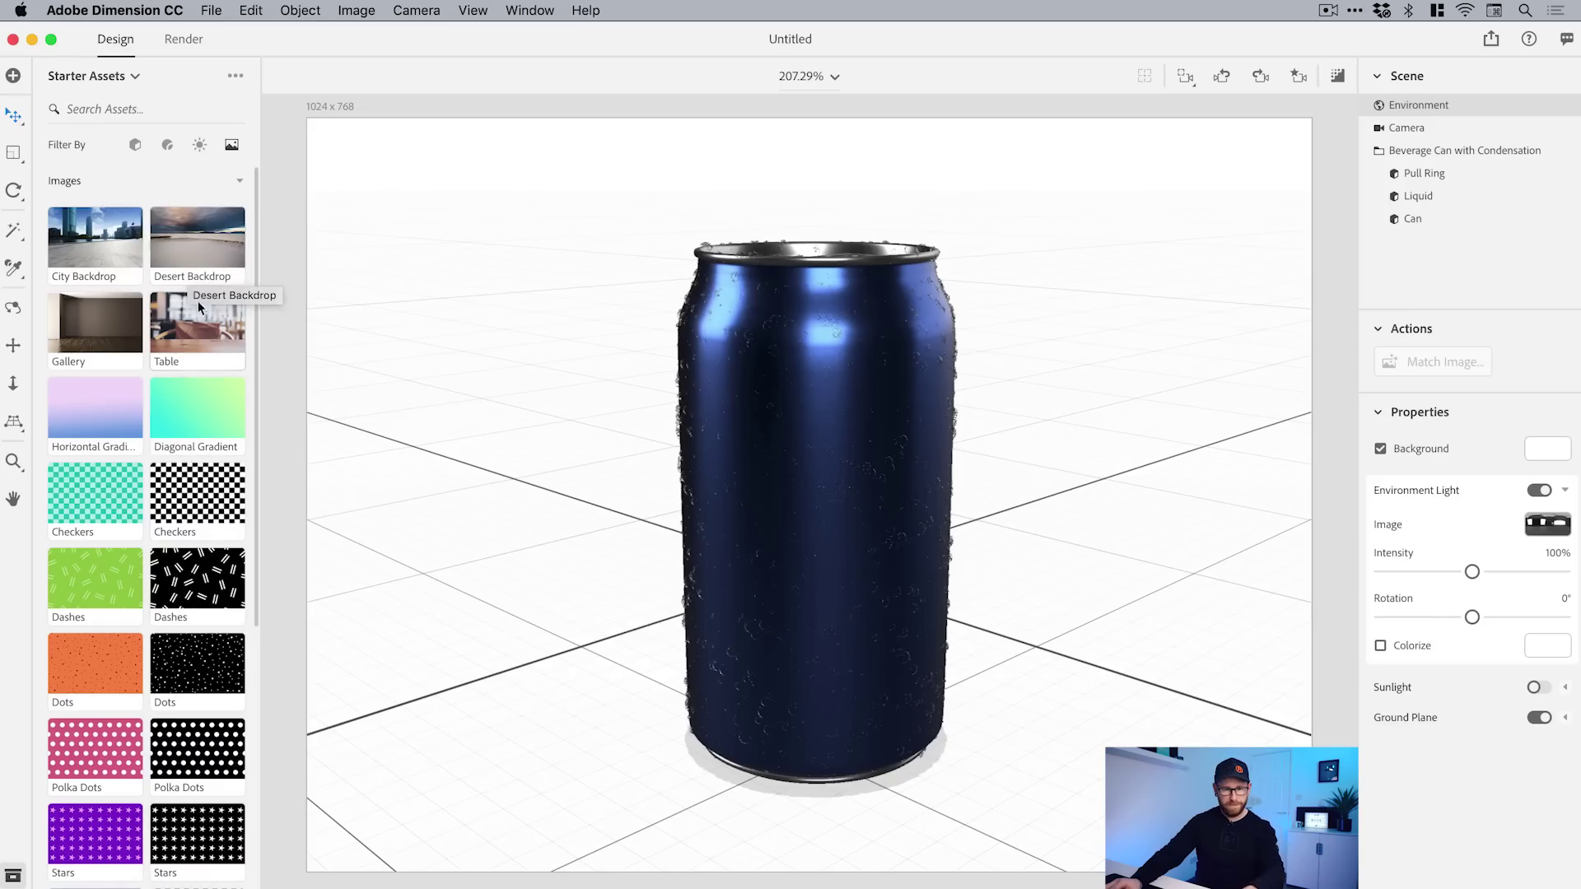
{"action": "scroll", "coordinate": [128, 561], "scroll_direction": "down", "scroll_amount": 5}
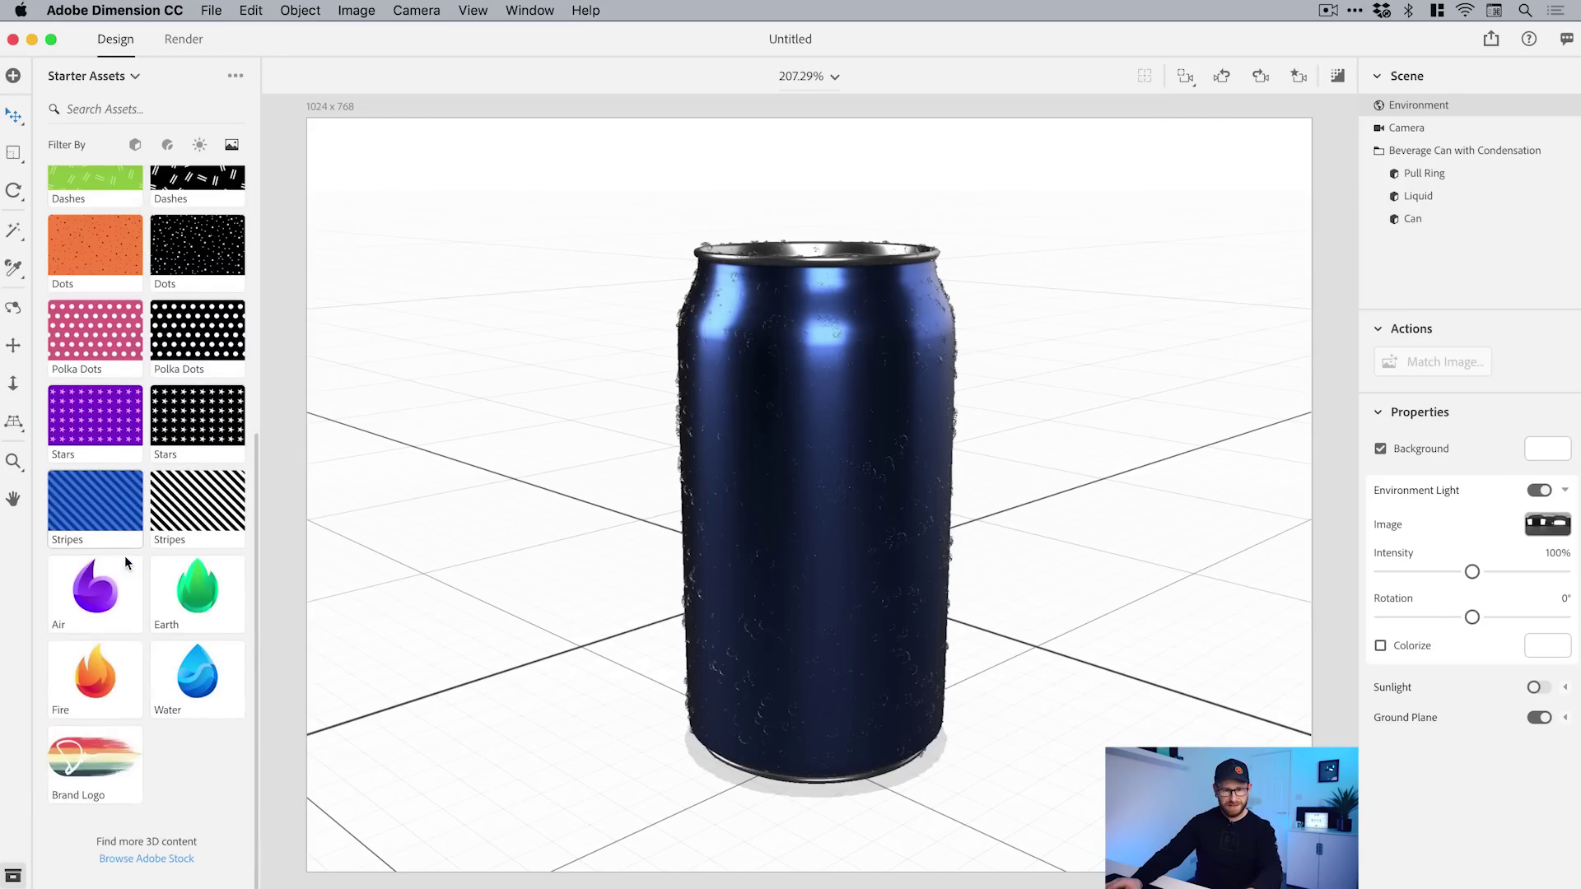
{"action": "scroll", "coordinate": [185, 525], "scroll_direction": "up", "scroll_amount": 5}
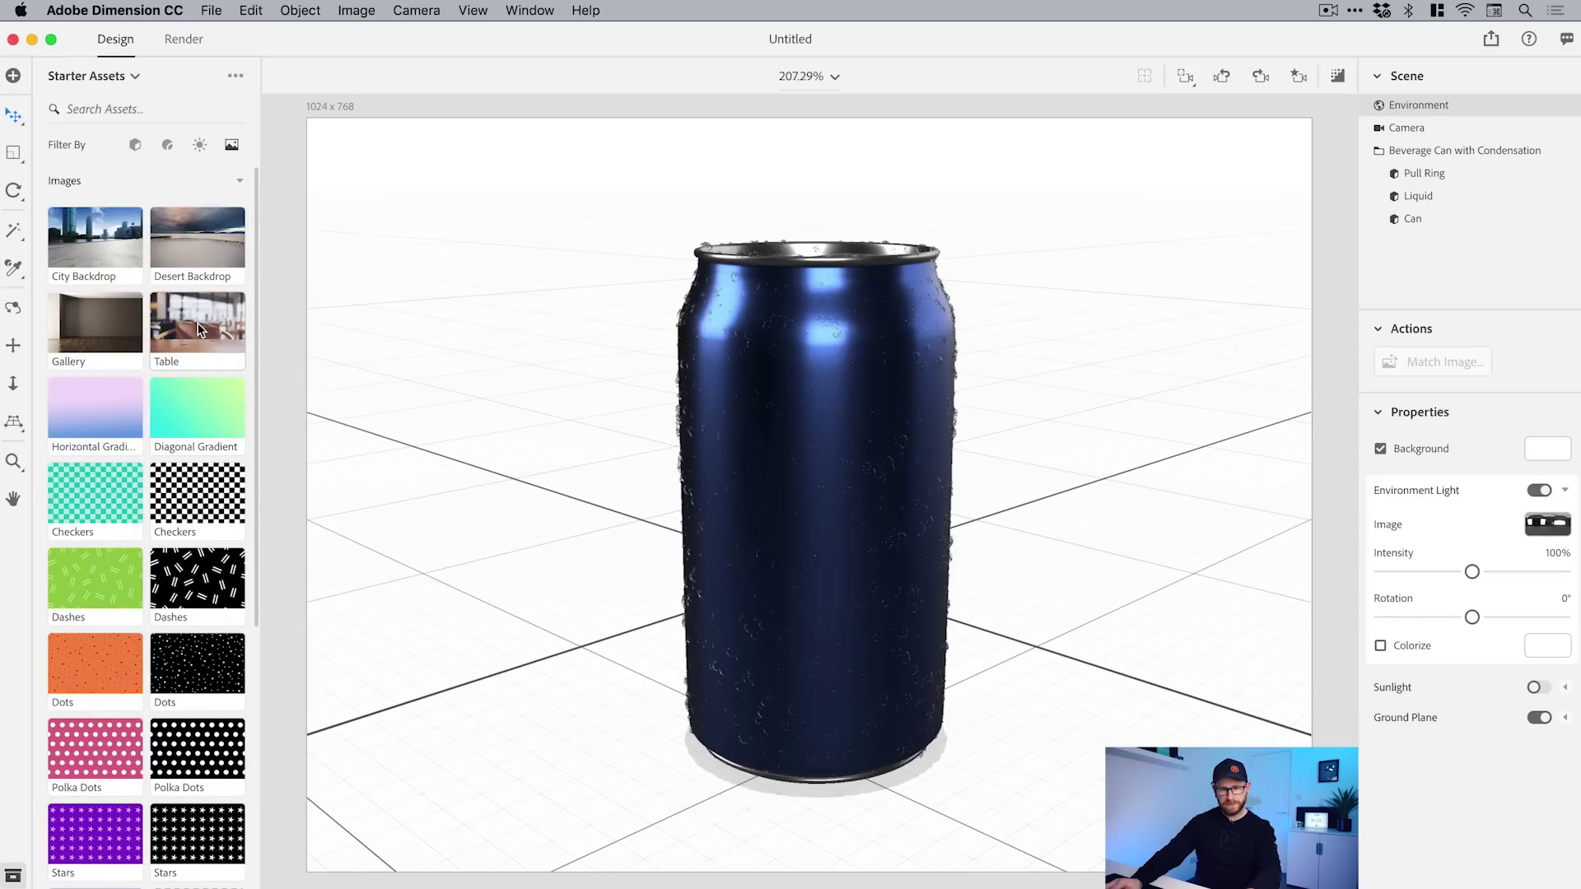
{"action": "left_click_drag", "start_coordinate": [194, 323], "coordinate": [501, 494]}
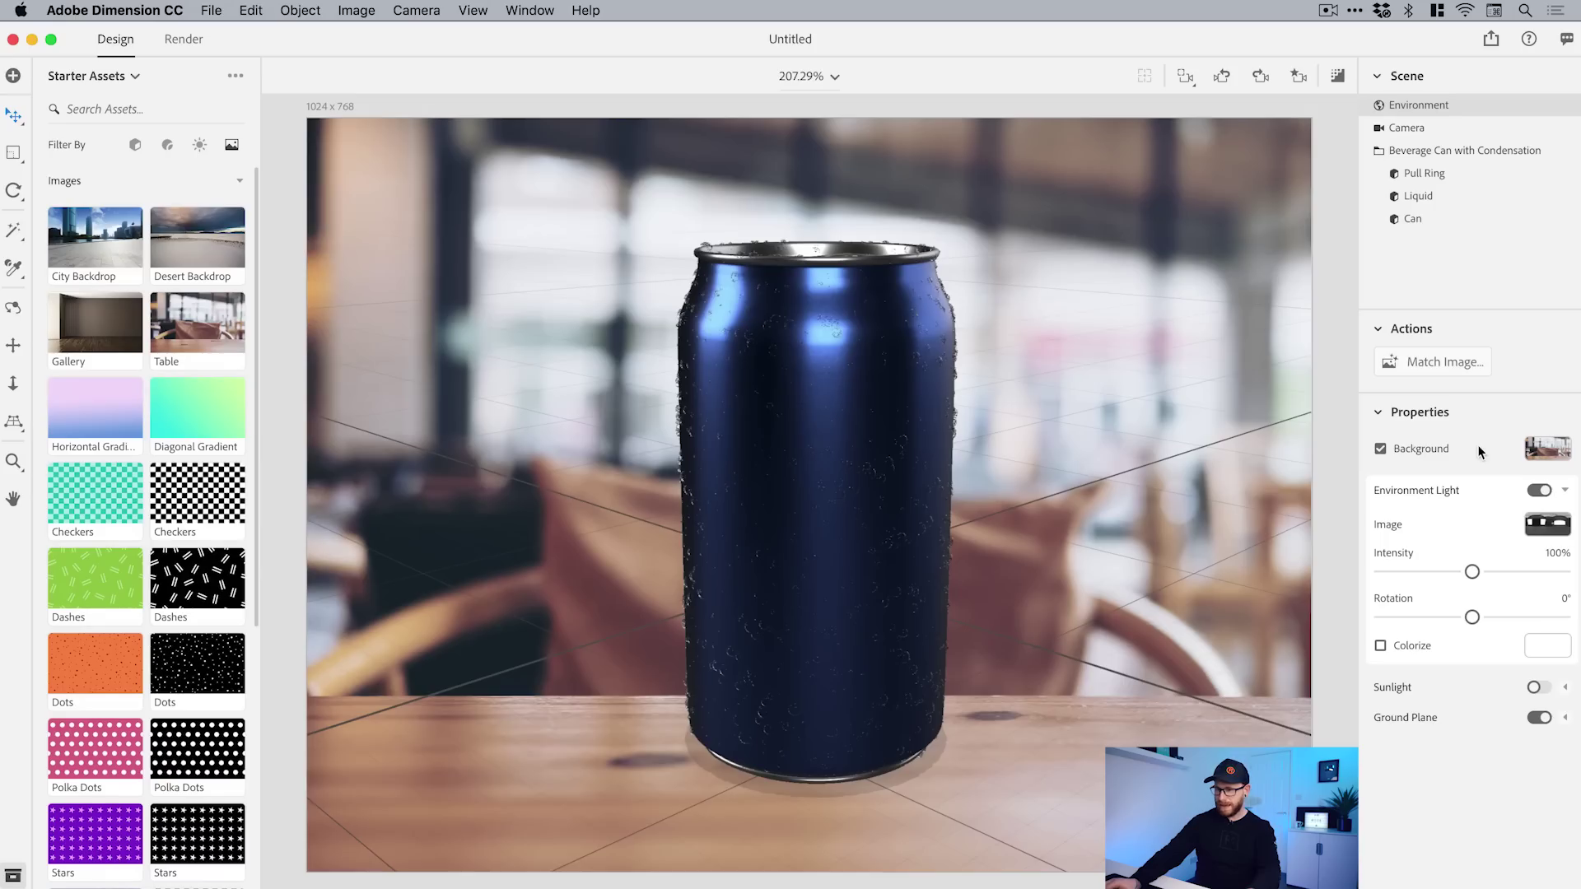
Step: Match the scene to the background image: resize the canvas to Image Aspect Ratio, create environment light, and match sunlight and camera perspective
{"action": "left_click", "coordinate": [1438, 364]}
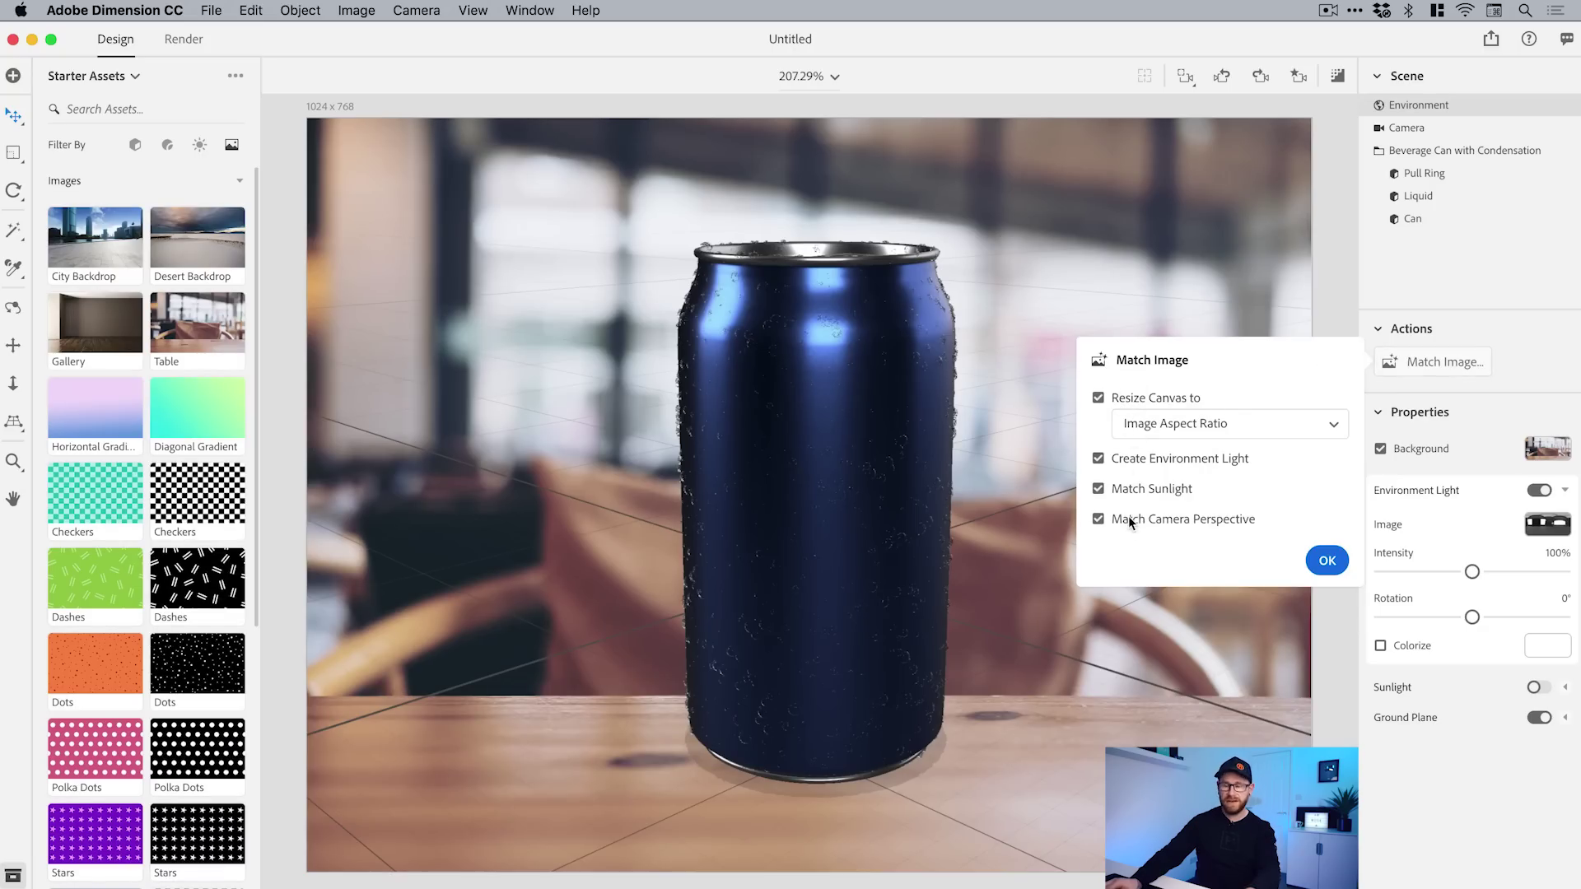
{"action": "left_click", "coordinate": [1334, 567]}
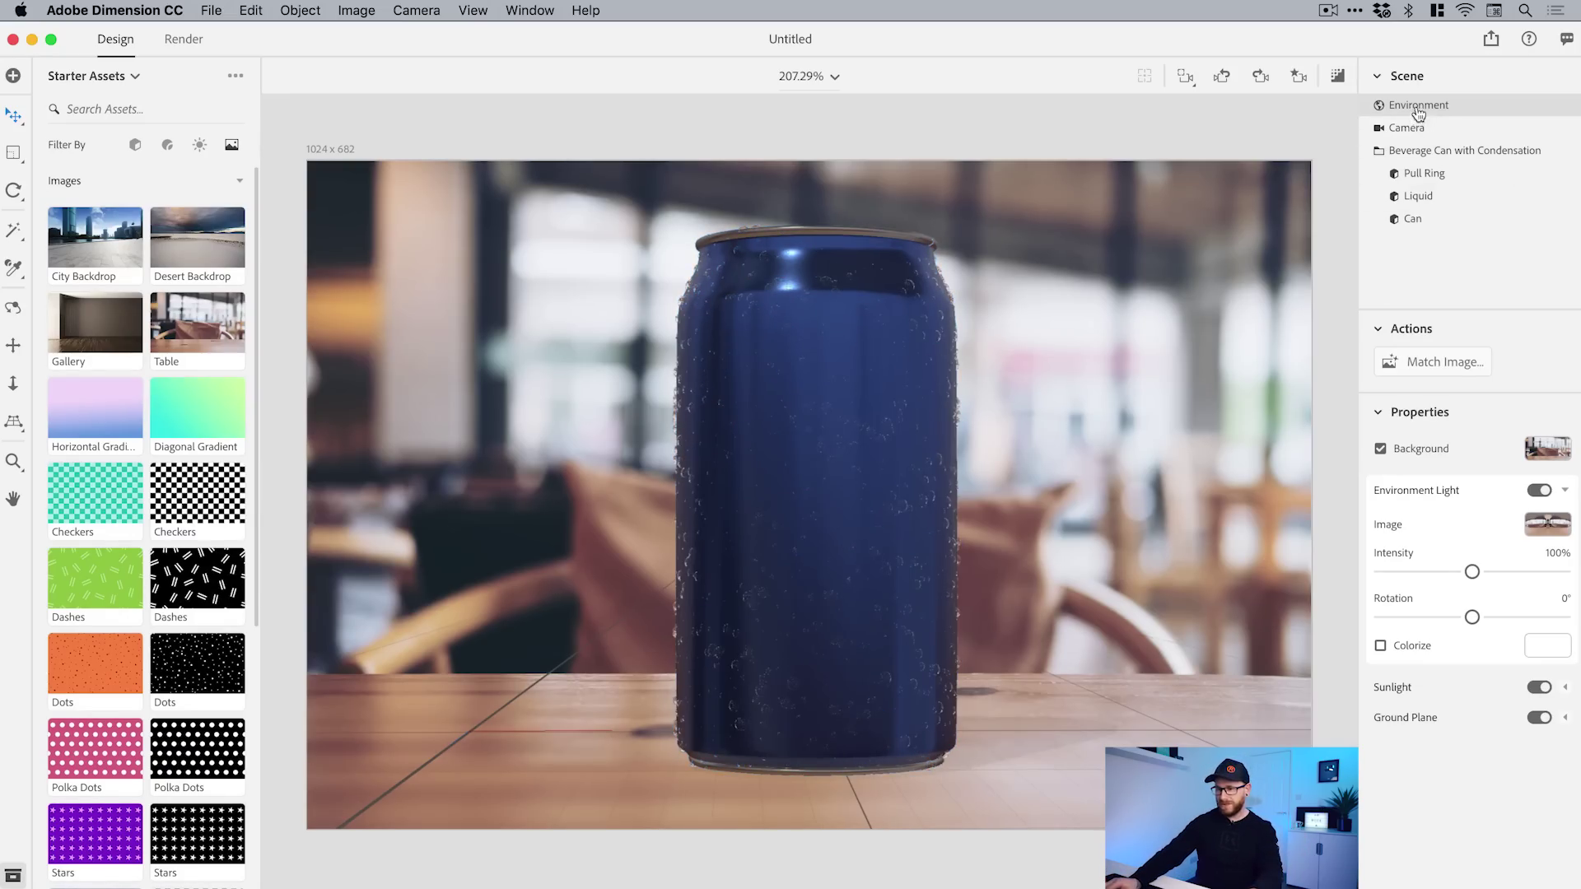
Step: Set the environment light's intensity to 108% and turn on its Colorize option, keeping the tint white
{"action": "left_click_drag", "start_coordinate": [1474, 576], "coordinate": [1482, 609]}
{"action": "key", "text": "super+z"}
{"action": "left_click", "coordinate": [1381, 646]}
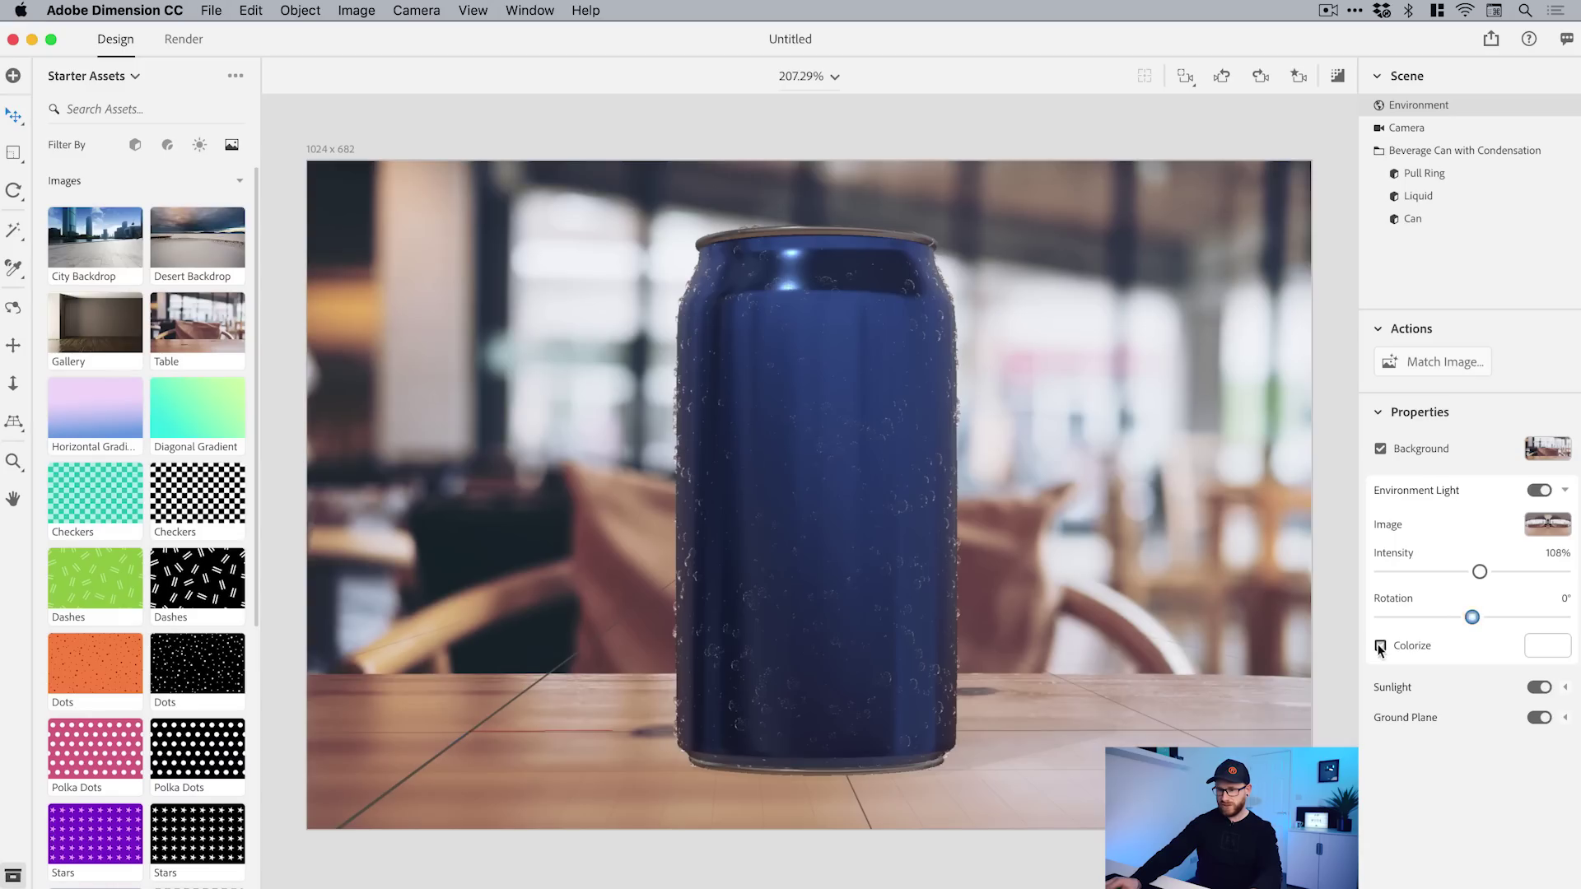
{"action": "left_click", "coordinate": [1548, 651]}
{"action": "left_click_drag", "start_coordinate": [1271, 499], "coordinate": [1316, 466]}
{"action": "left_click", "coordinate": [1508, 360]}
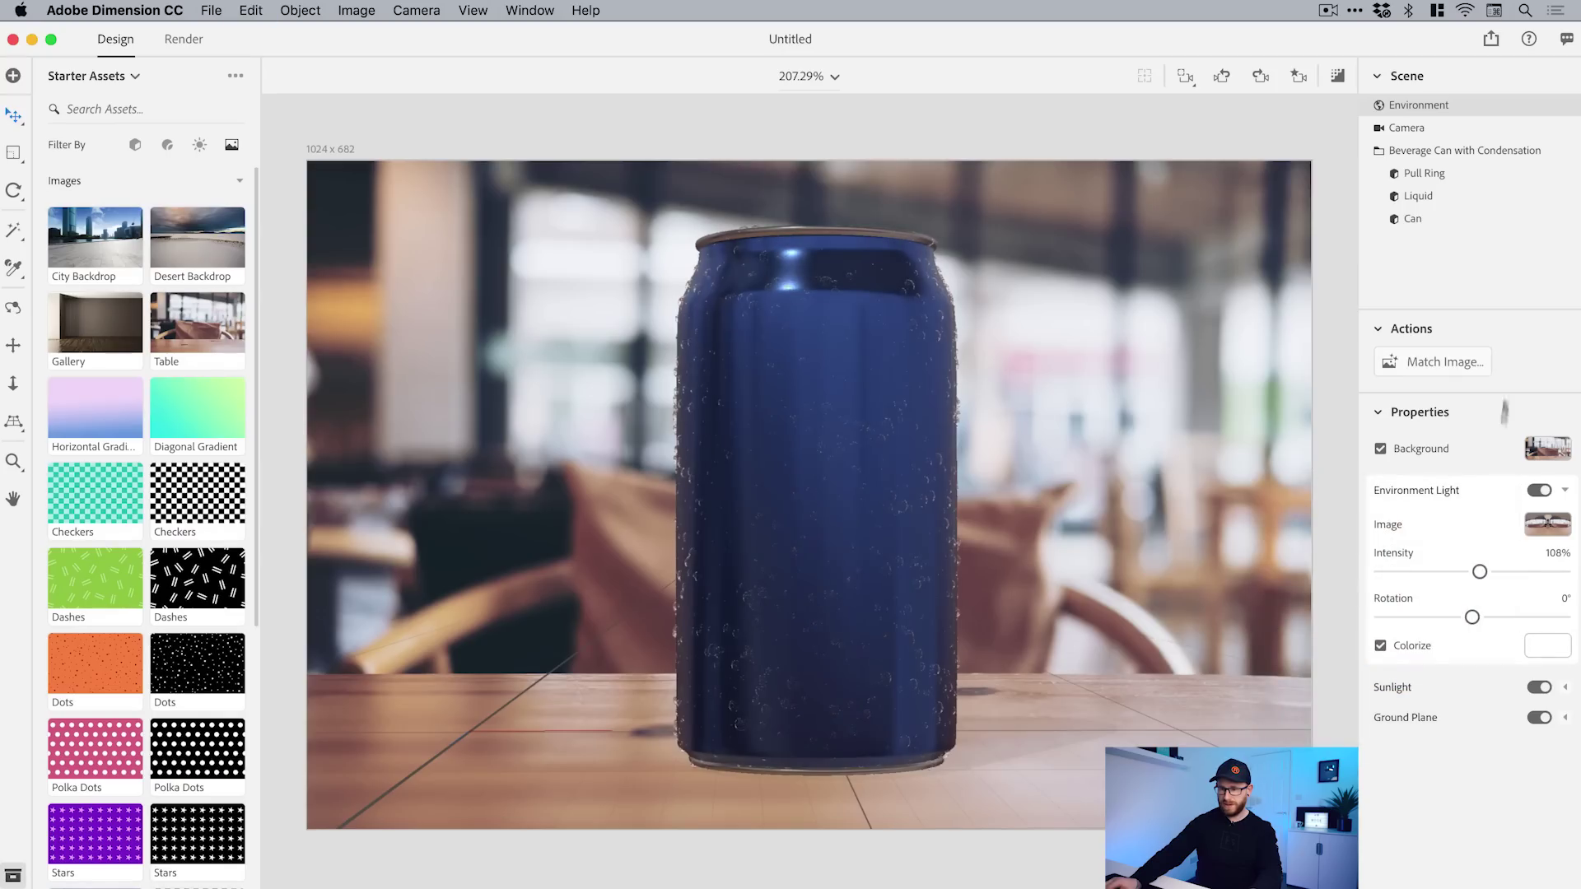
Step: Set the sunlight's intensity to 119% and its cloudiness to 100%
{"action": "left_click", "coordinate": [1557, 687]}
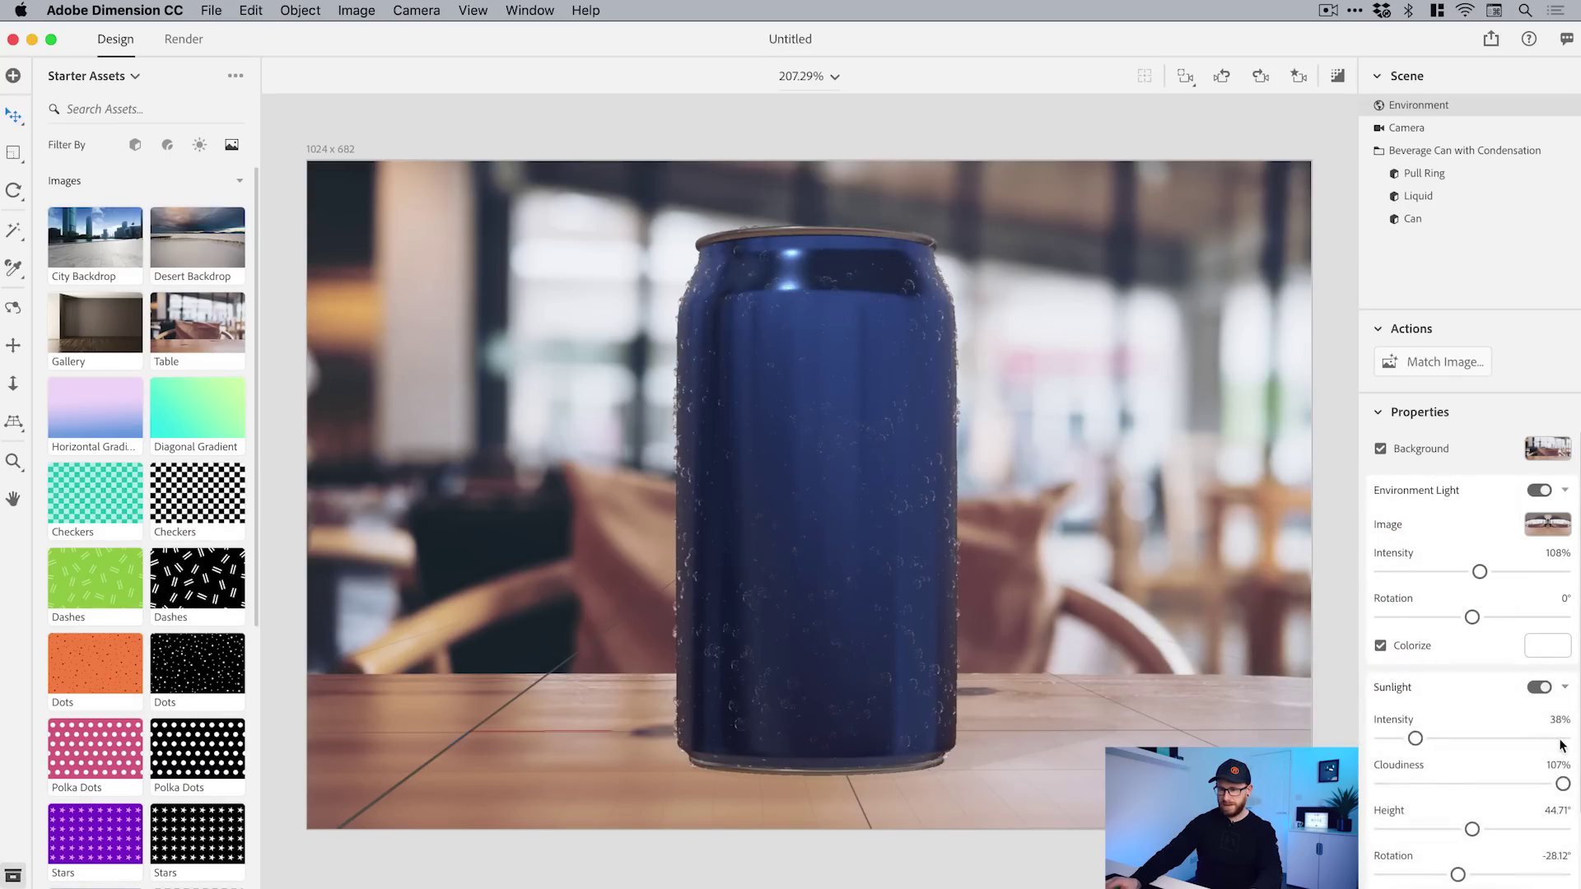
{"action": "scroll", "coordinate": [1562, 741], "scroll_direction": "down", "scroll_amount": 2}
{"action": "left_click", "coordinate": [1565, 849]}
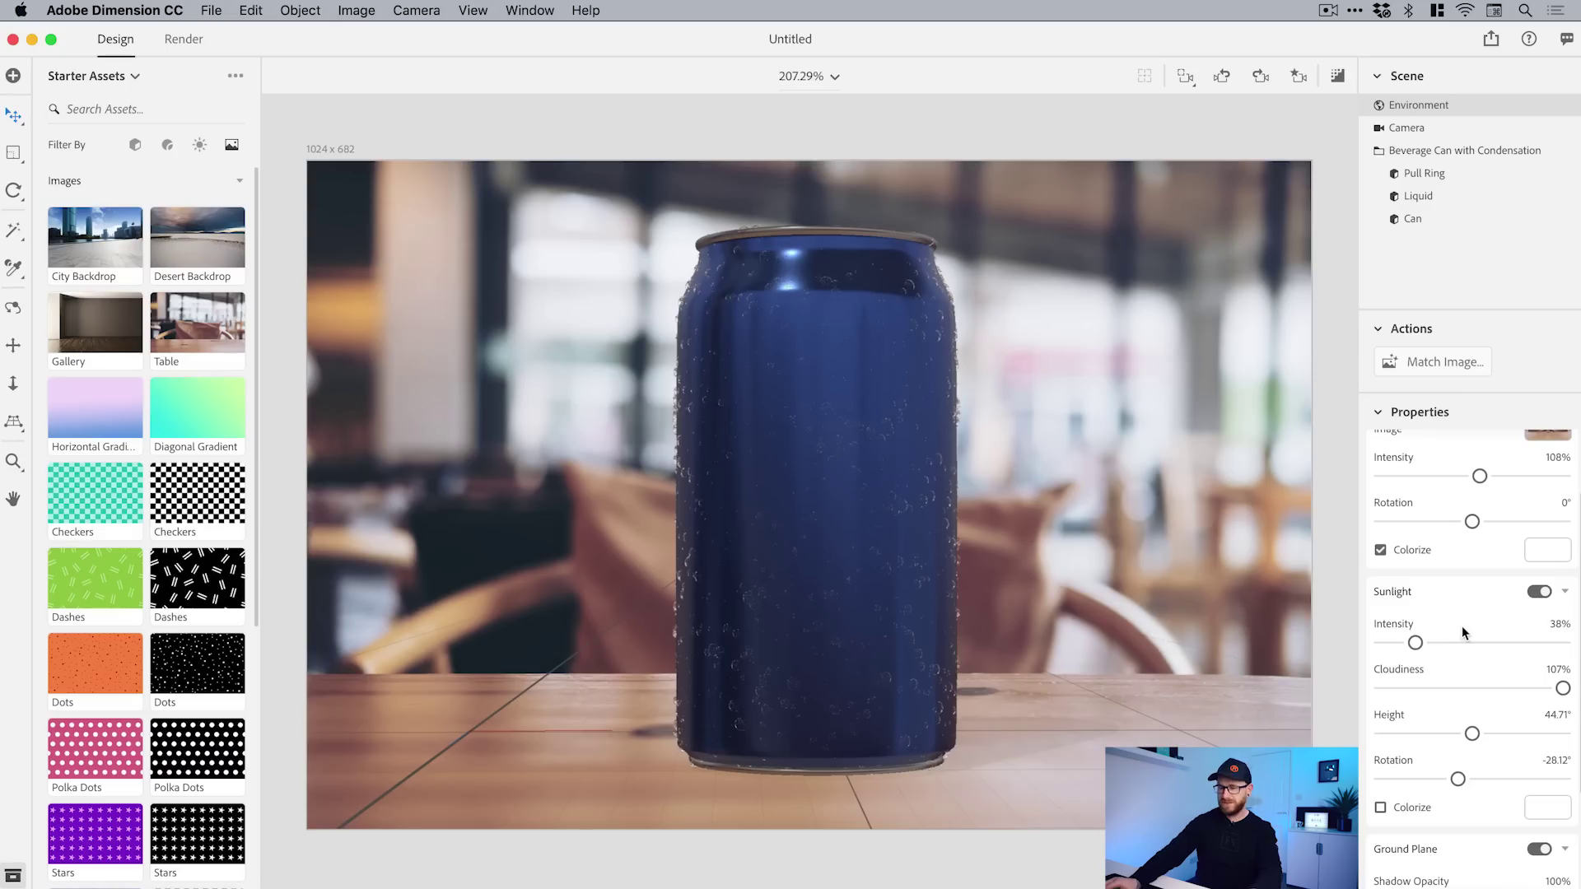
{"action": "left_click_drag", "start_coordinate": [1424, 641], "coordinate": [1488, 642]}
{"action": "mouse_move", "coordinate": [1563, 688]}
{"action": "left_mouse_down"}
{"action": "mouse_move", "coordinate": [1389, 688]}
{"action": "mouse_move", "coordinate": [1563, 688]}
{"action": "left_mouse_up"}
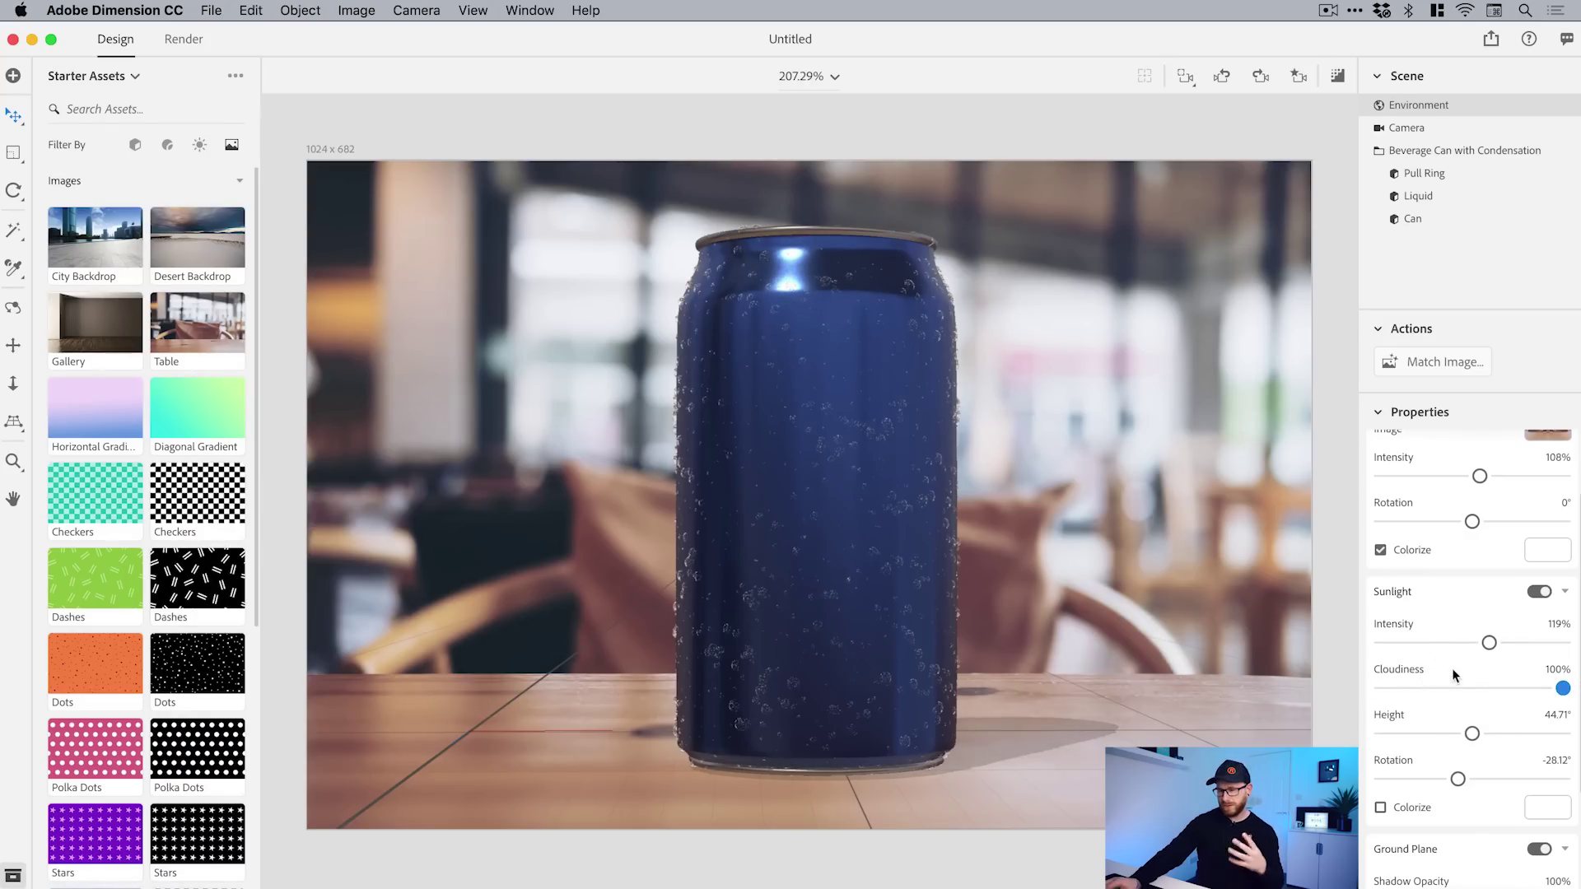
Step: Set the sunlight's height to 15.94°, its intensity to 81% and its rotation to -28.13°
{"action": "mouse_move", "coordinate": [1472, 733]}
{"action": "left_mouse_down"}
{"action": "mouse_move", "coordinate": [1400, 732]}
{"action": "mouse_move", "coordinate": [1491, 732]}
{"action": "mouse_move", "coordinate": [1350, 711]}
{"action": "mouse_move", "coordinate": [1485, 705]}
{"action": "mouse_move", "coordinate": [1457, 690]}
{"action": "mouse_move", "coordinate": [1505, 689]}
{"action": "mouse_move", "coordinate": [1413, 684]}
{"action": "left_mouse_up"}
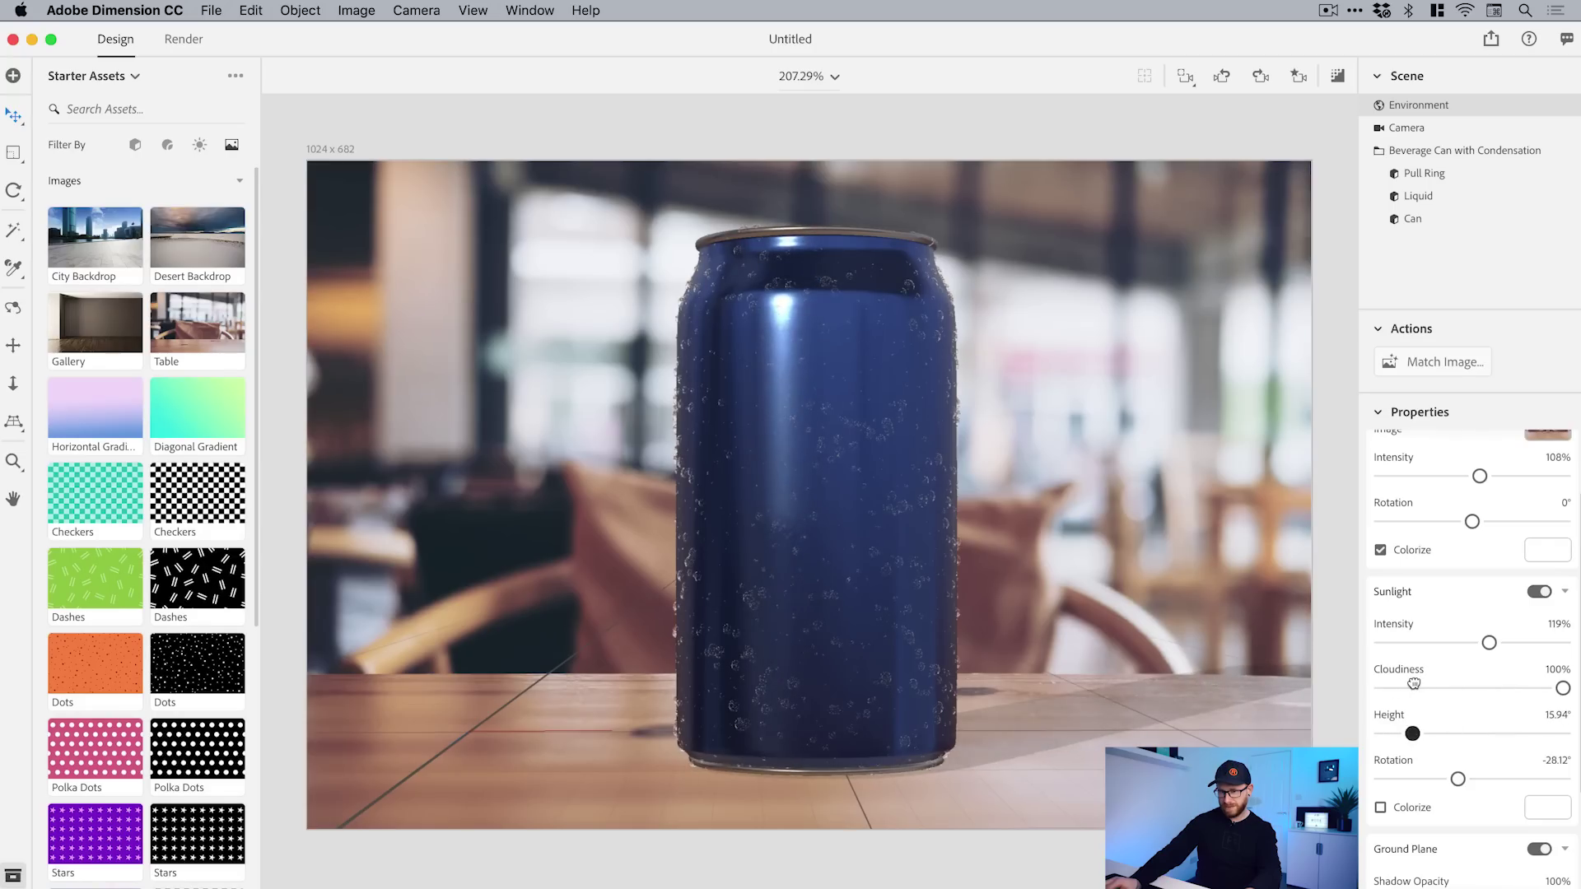
{"action": "left_click_drag", "start_coordinate": [1491, 643], "coordinate": [1455, 641]}
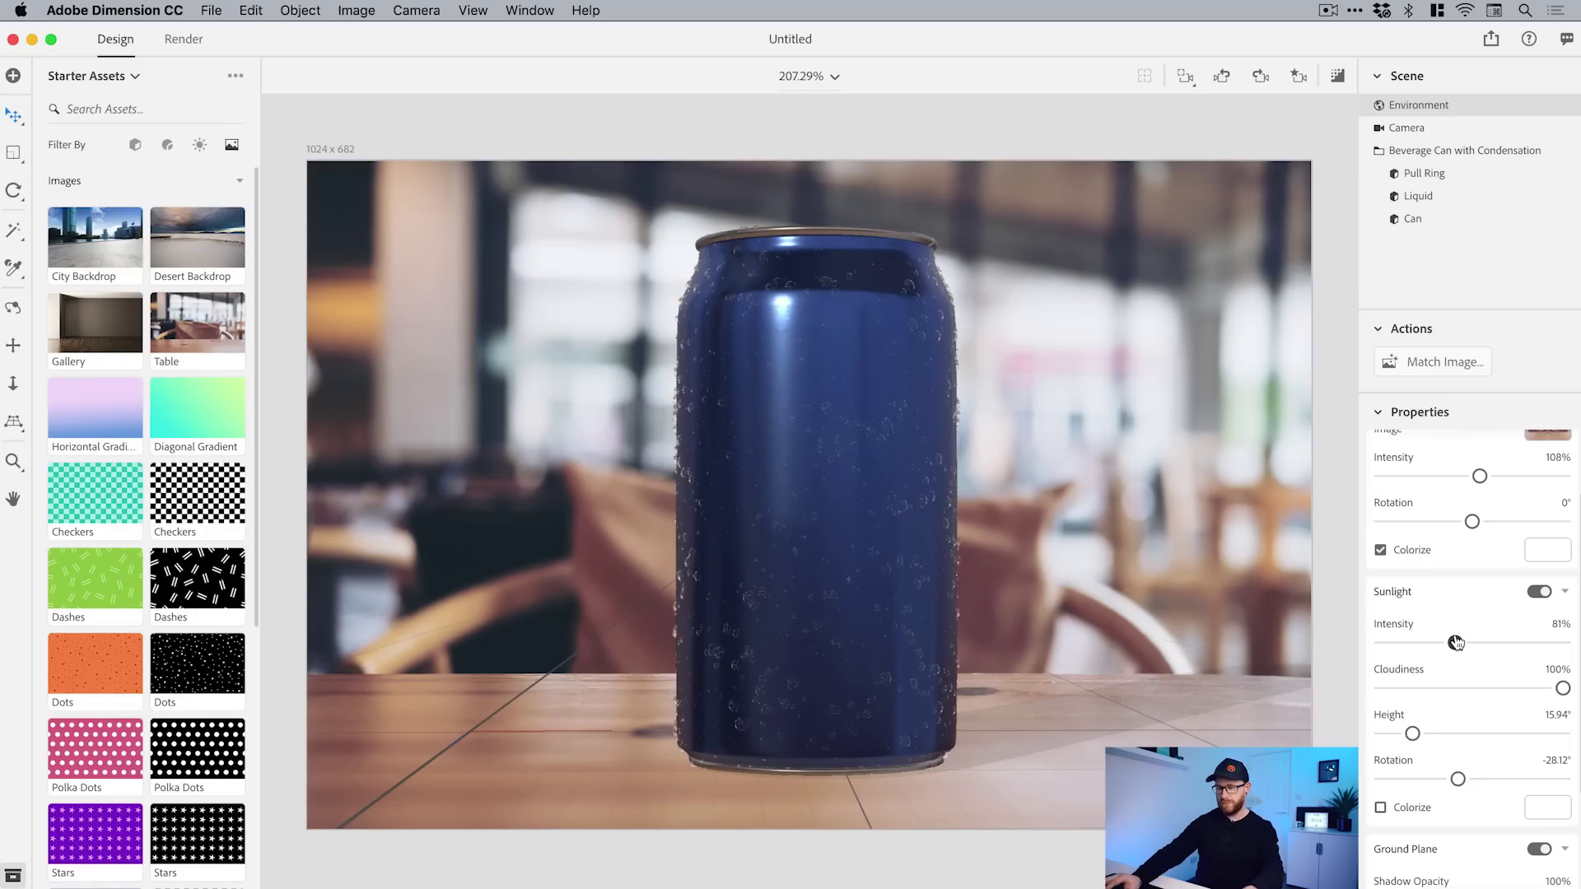
{"action": "mouse_move", "coordinate": [1459, 779]}
{"action": "left_mouse_down"}
{"action": "mouse_move", "coordinate": [1506, 776]}
{"action": "mouse_move", "coordinate": [1434, 774]}
{"action": "mouse_move", "coordinate": [1482, 774]}
{"action": "mouse_move", "coordinate": [1449, 772]}
{"action": "mouse_move", "coordinate": [1501, 755]}
{"action": "mouse_move", "coordinate": [1444, 766]}
{"action": "mouse_move", "coordinate": [1460, 765]}
{"action": "left_mouse_up"}
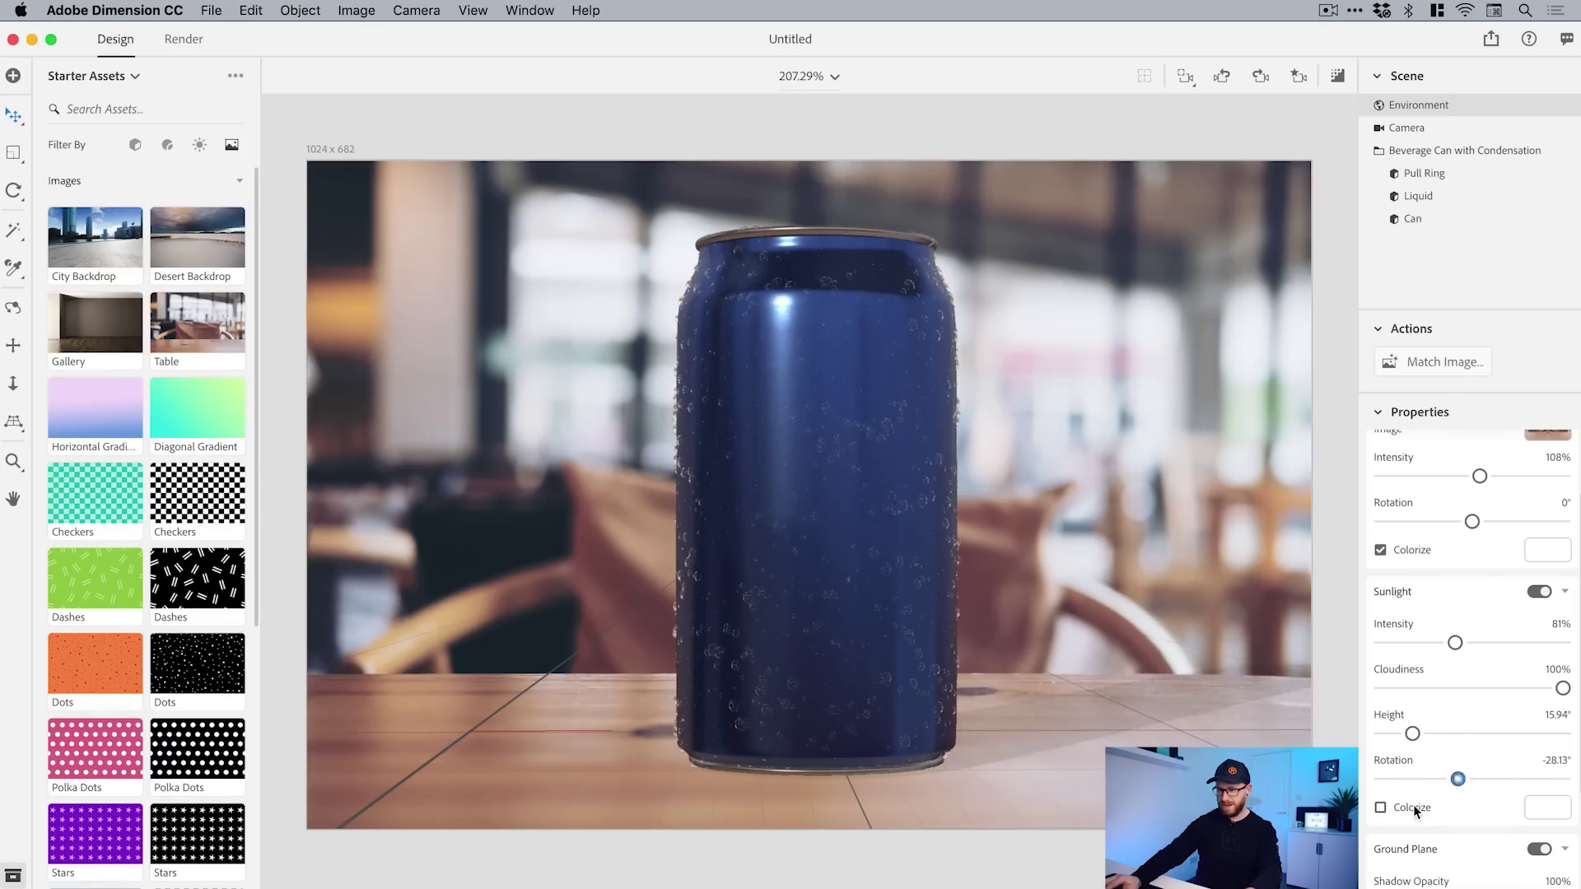
Step: Colorize the sunlight with the mint green 59FFCD
{"action": "left_click", "coordinate": [1548, 808]}
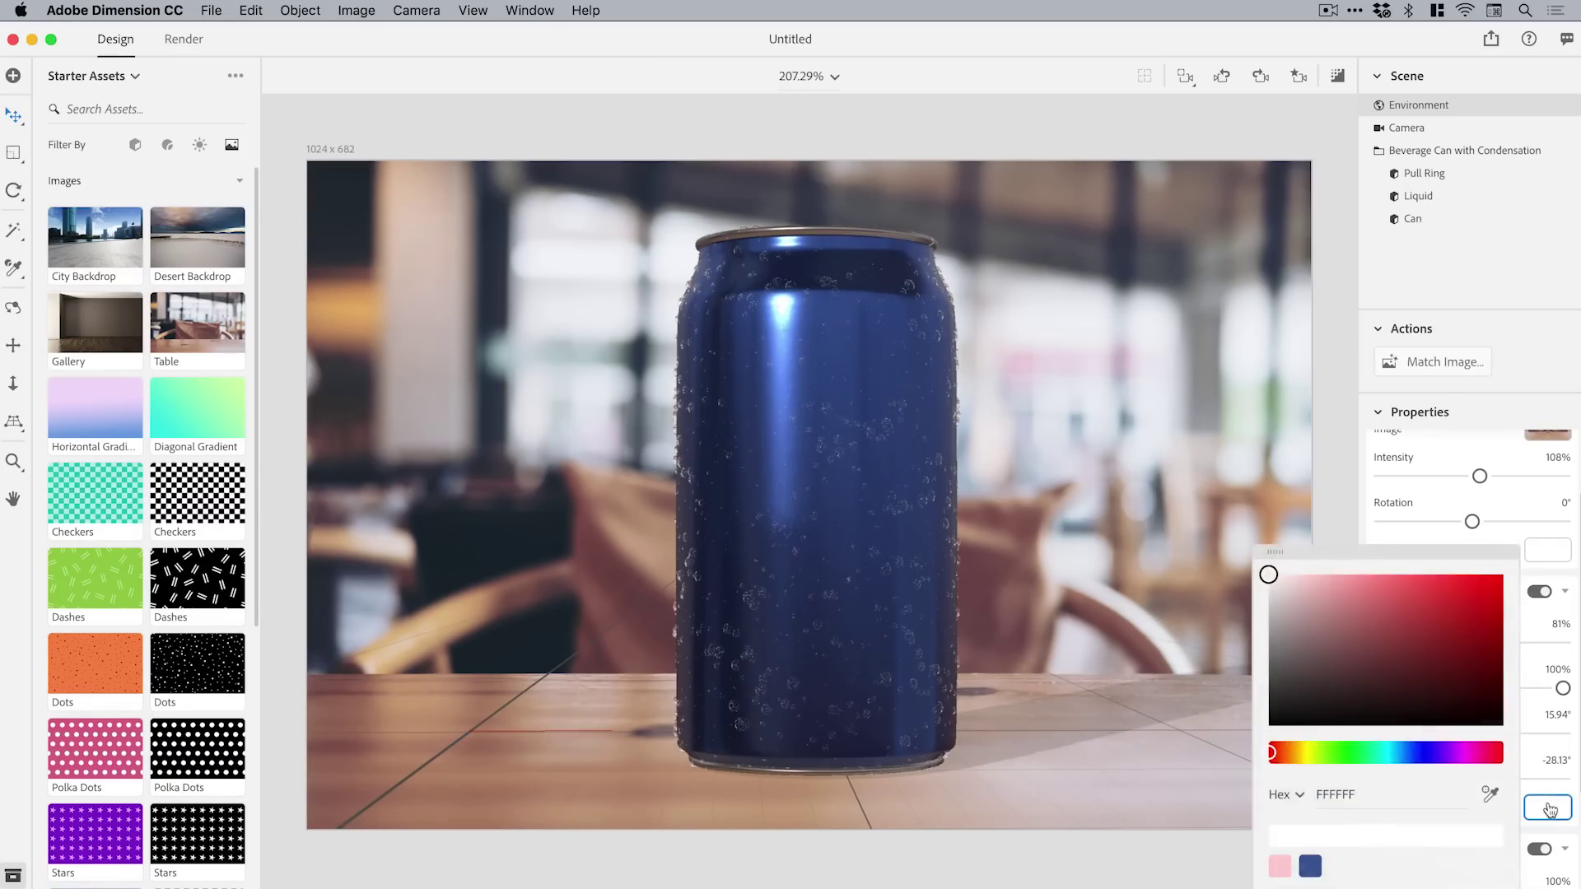
{"action": "left_click", "coordinate": [1306, 753]}
{"action": "left_click", "coordinate": [1489, 575]}
{"action": "mouse_move", "coordinate": [1367, 753]}
{"action": "left_mouse_down"}
{"action": "mouse_move", "coordinate": [1400, 753]}
{"action": "mouse_move", "coordinate": [1375, 752]}
{"action": "left_mouse_up"}
{"action": "left_click_drag", "start_coordinate": [1433, 575], "coordinate": [1422, 574]}
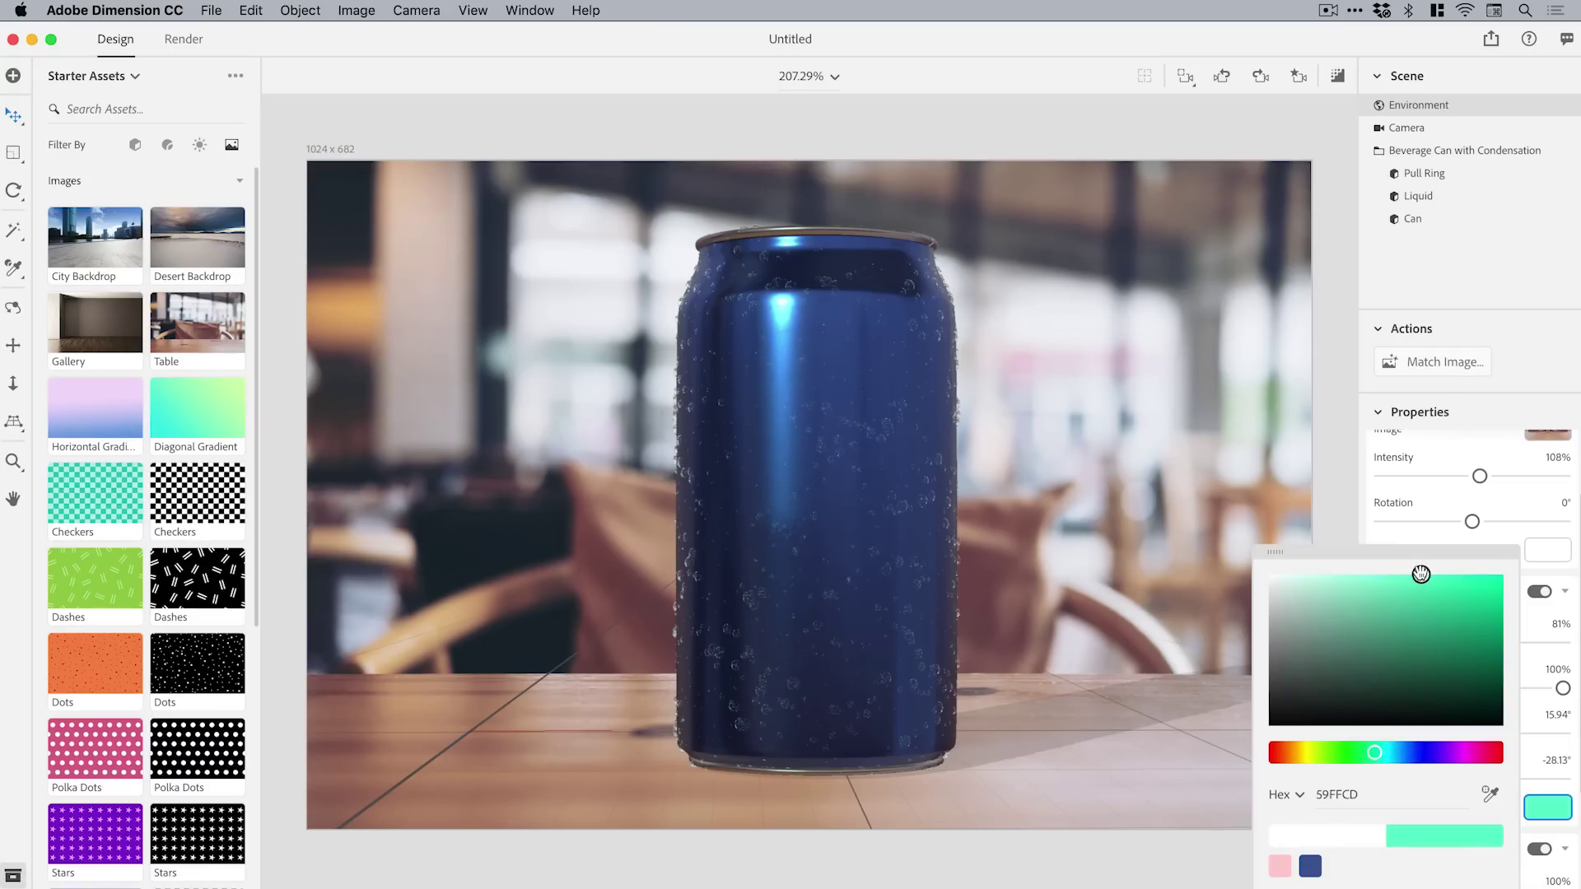
{"action": "left_click", "coordinate": [1426, 530]}
Step: Examine the ground plane's shadow and reflection opacity settings and the camera's perspective properties
{"action": "scroll", "coordinate": [1475, 661], "scroll_direction": "down", "scroll_amount": 3}
{"action": "mouse_move", "coordinate": [1563, 772]}
{"action": "left_mouse_down"}
{"action": "mouse_move", "coordinate": [1453, 772]}
{"action": "mouse_move", "coordinate": [1569, 760]}
{"action": "left_mouse_up"}
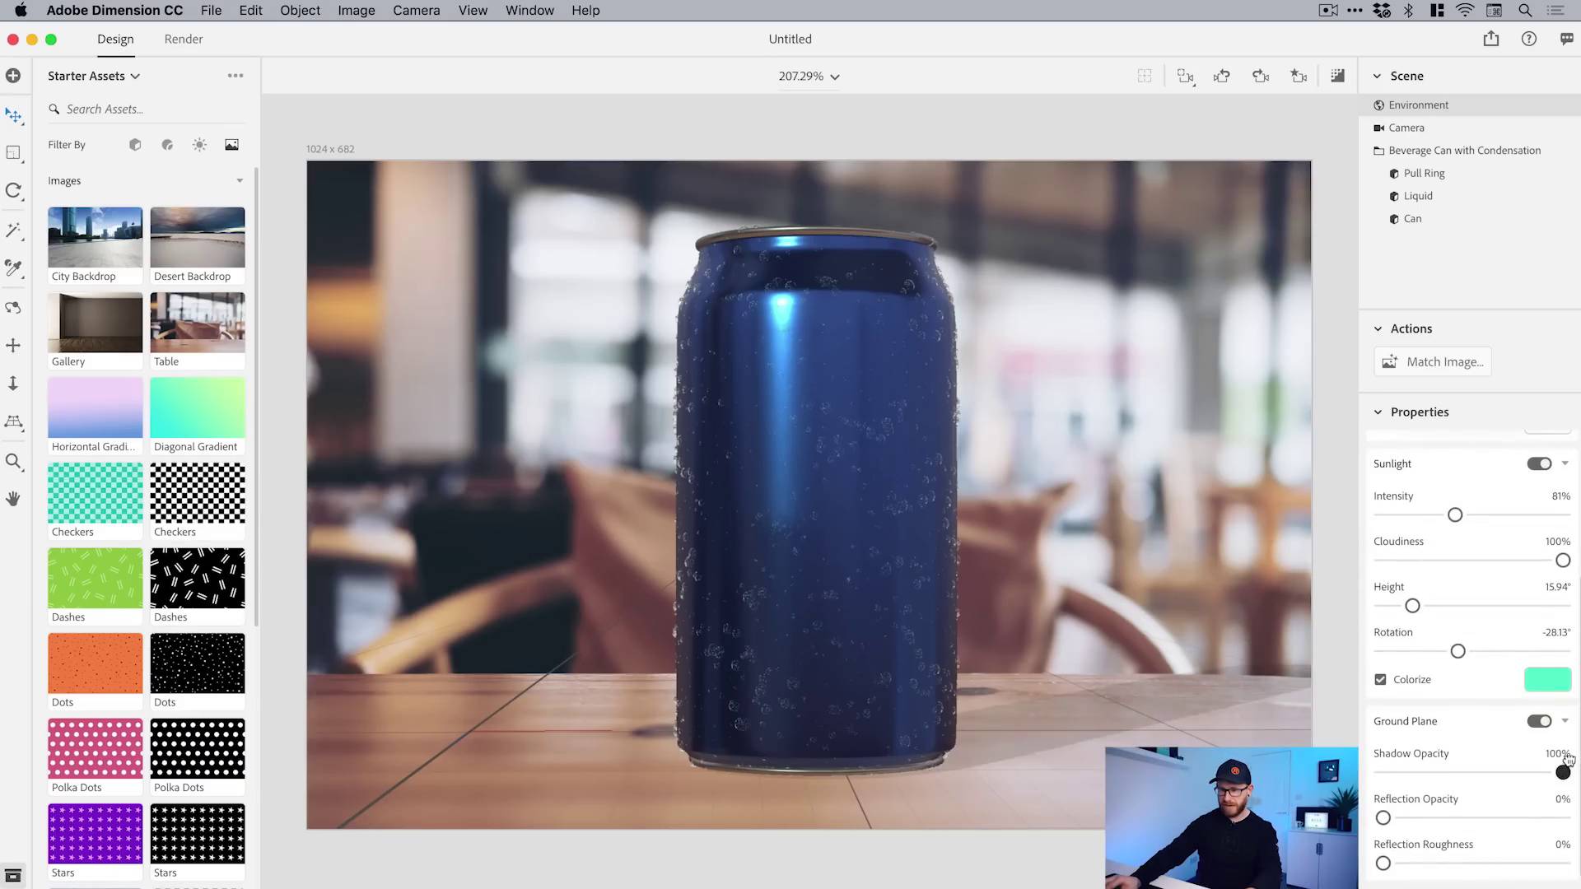
{"action": "left_click", "coordinate": [1382, 818]}
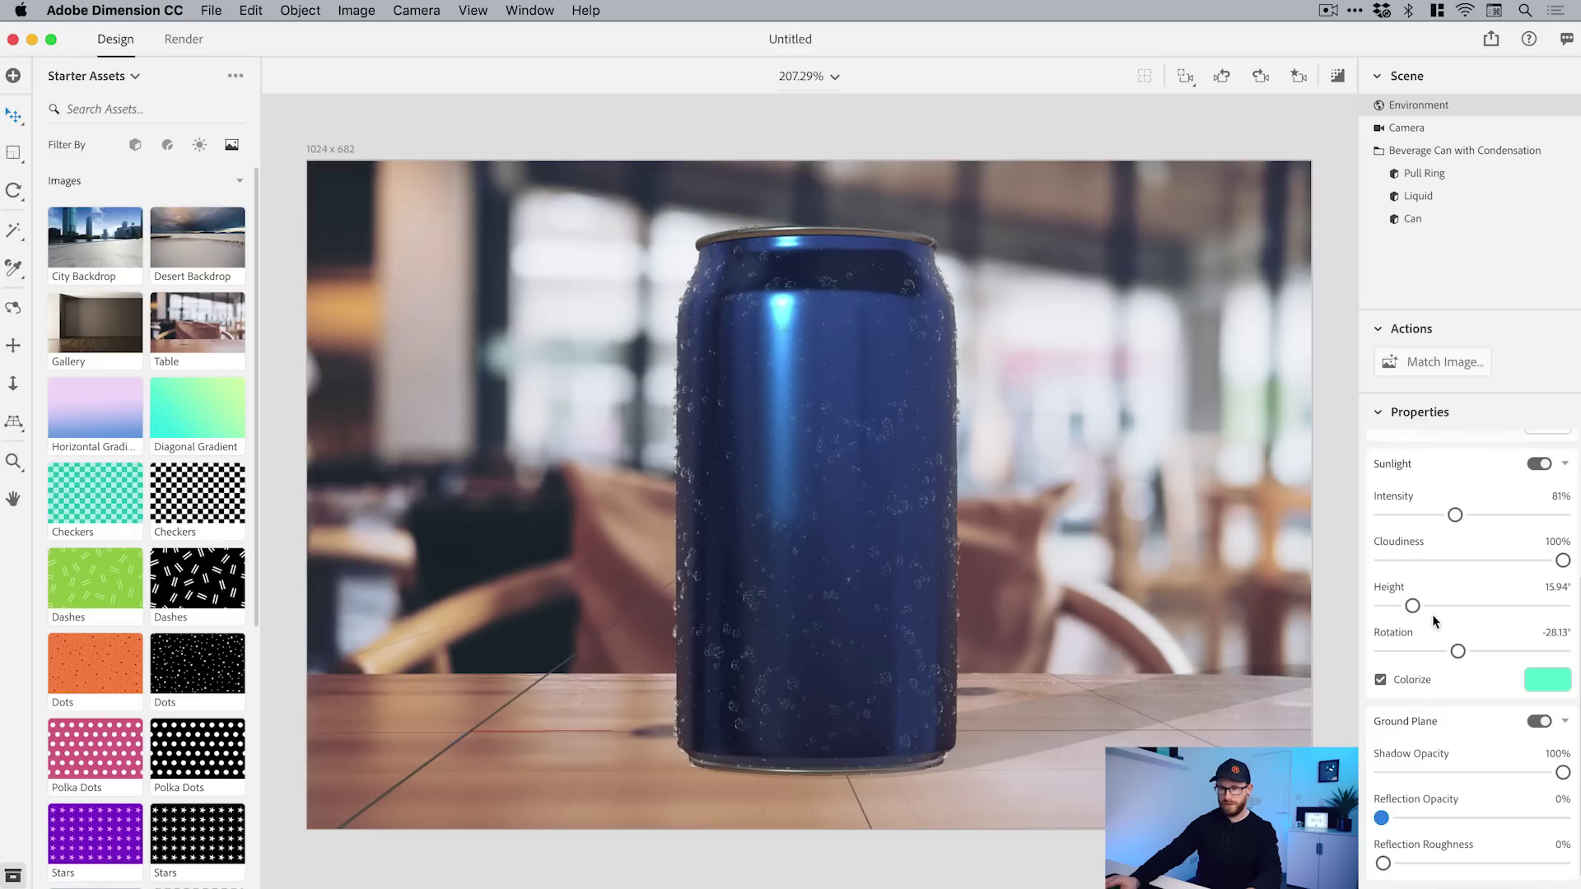
{"action": "left_click", "coordinate": [1413, 130]}
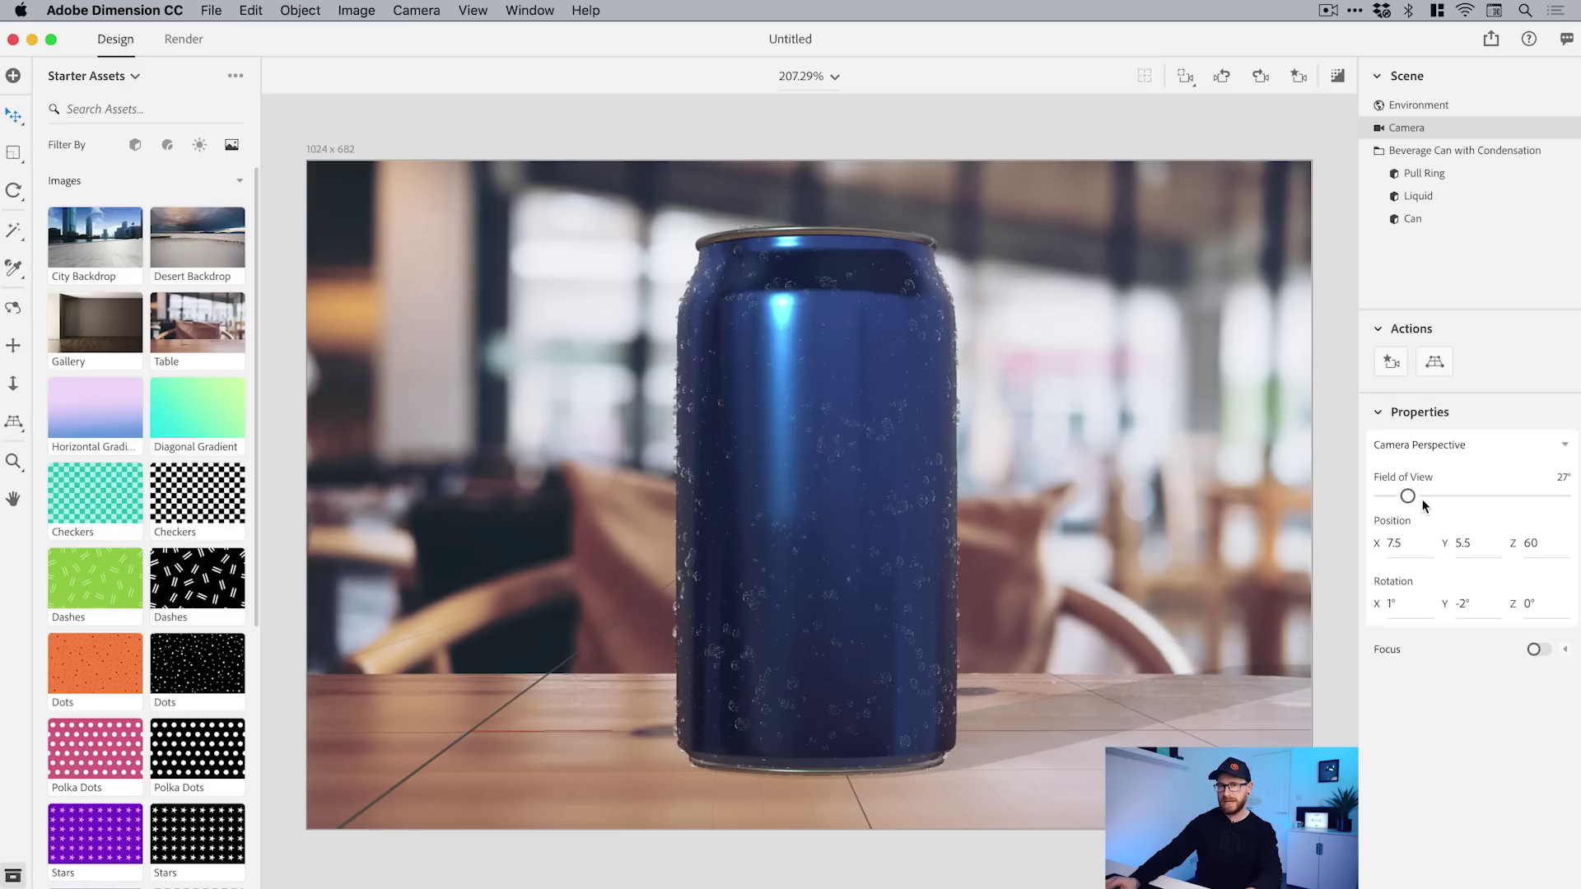
Step: Open the Can model's materials and select its Aluminum material
{"action": "double_click", "coordinate": [1396, 221]}
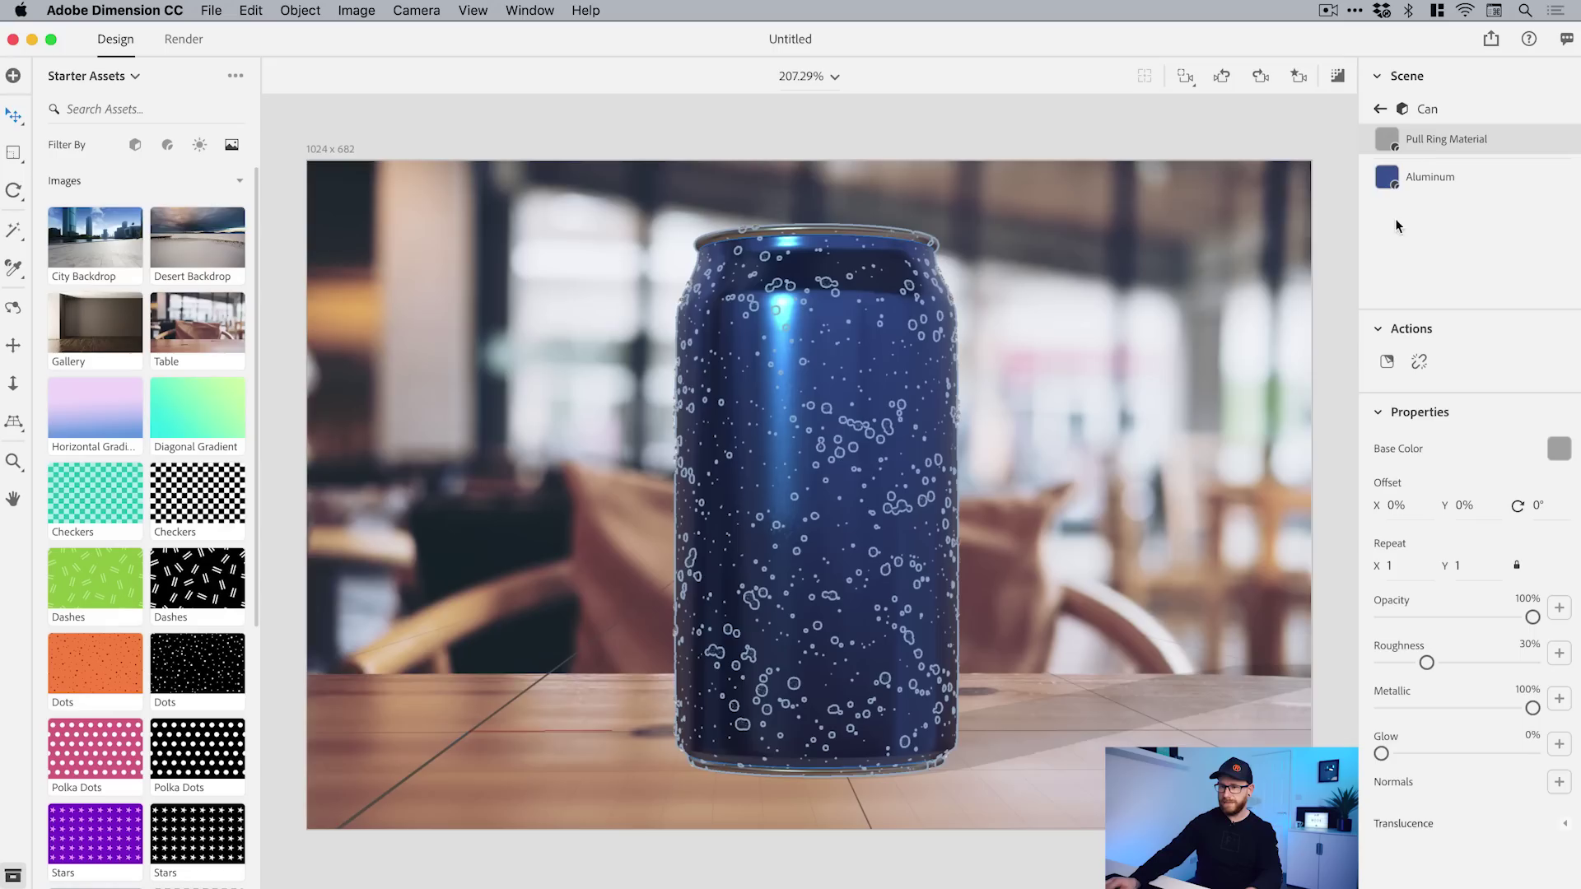
{"action": "left_click", "coordinate": [1416, 177]}
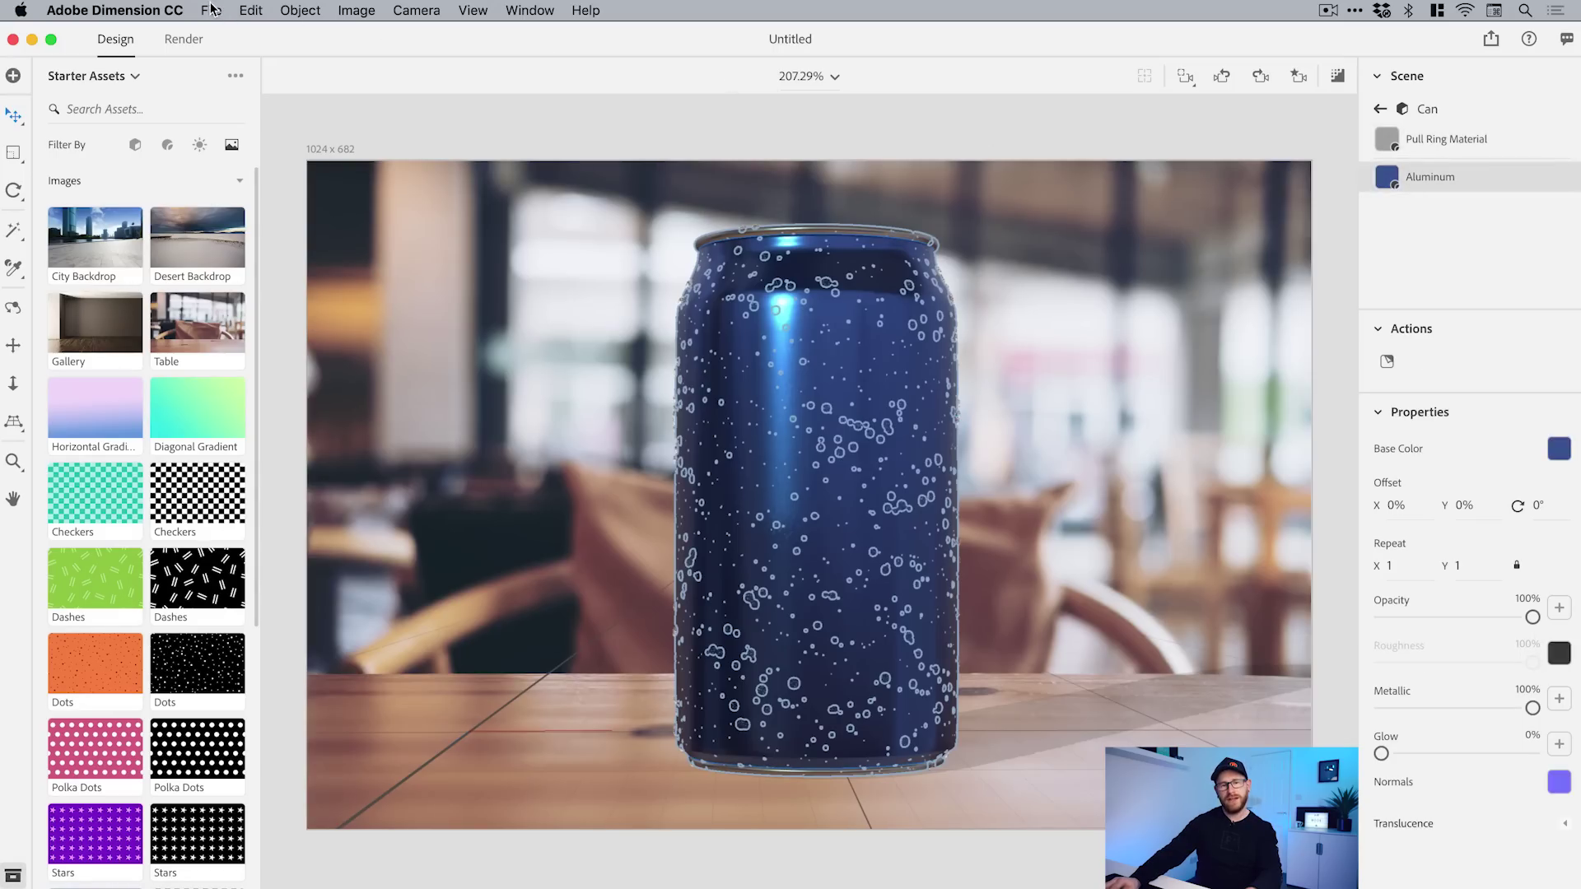
Step: Review the options for importing own content as models, backgrounds, lights, materials or graphics
{"action": "left_click", "coordinate": [13, 78]}
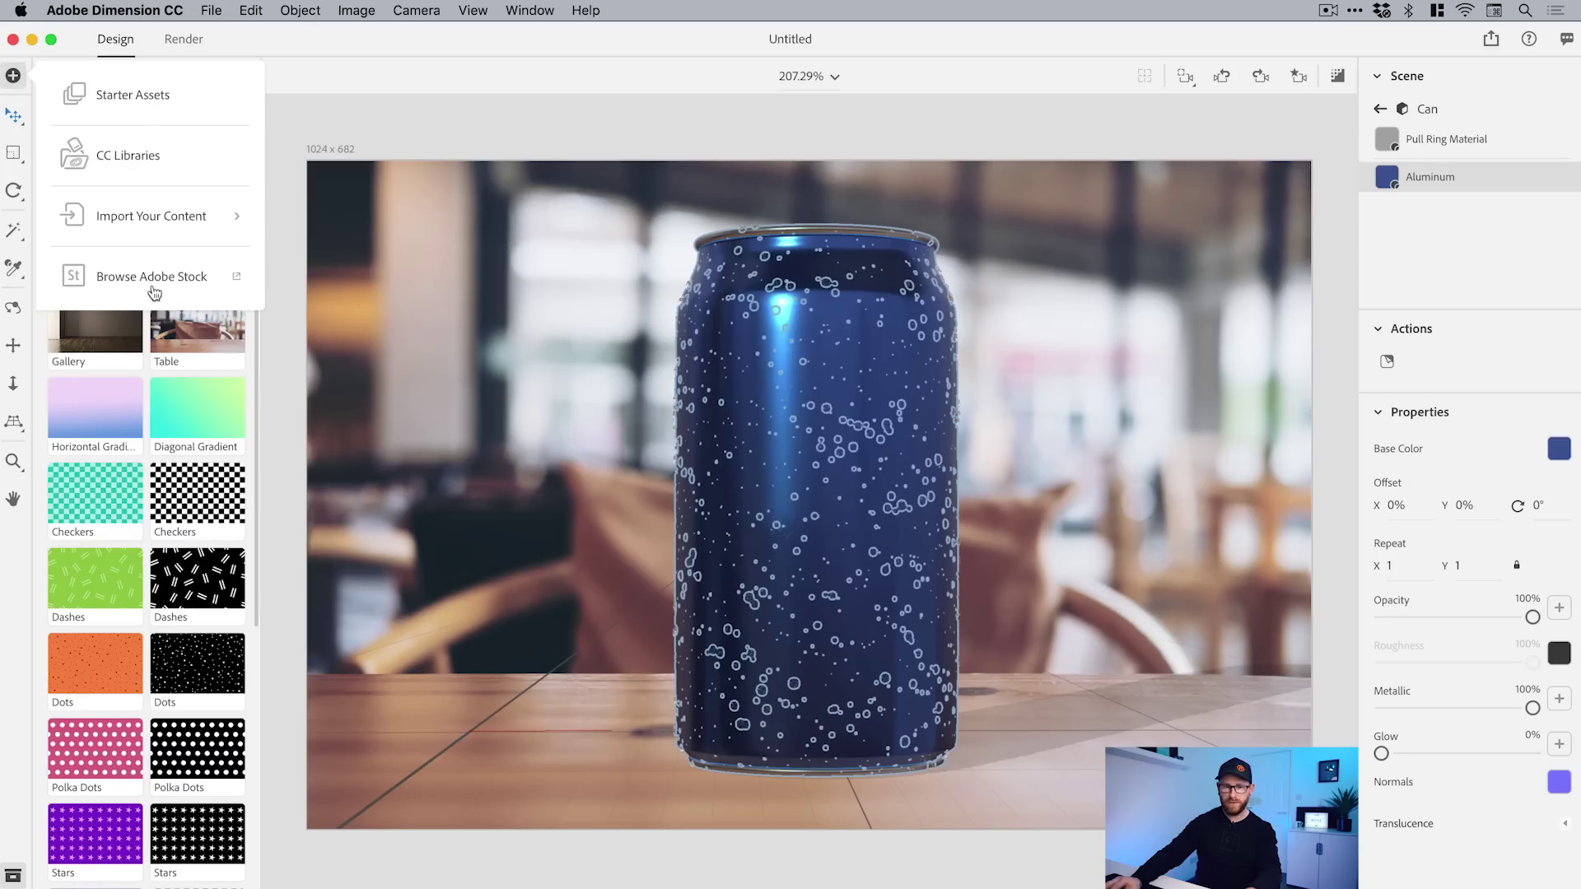
{"action": "left_click", "coordinate": [149, 218]}
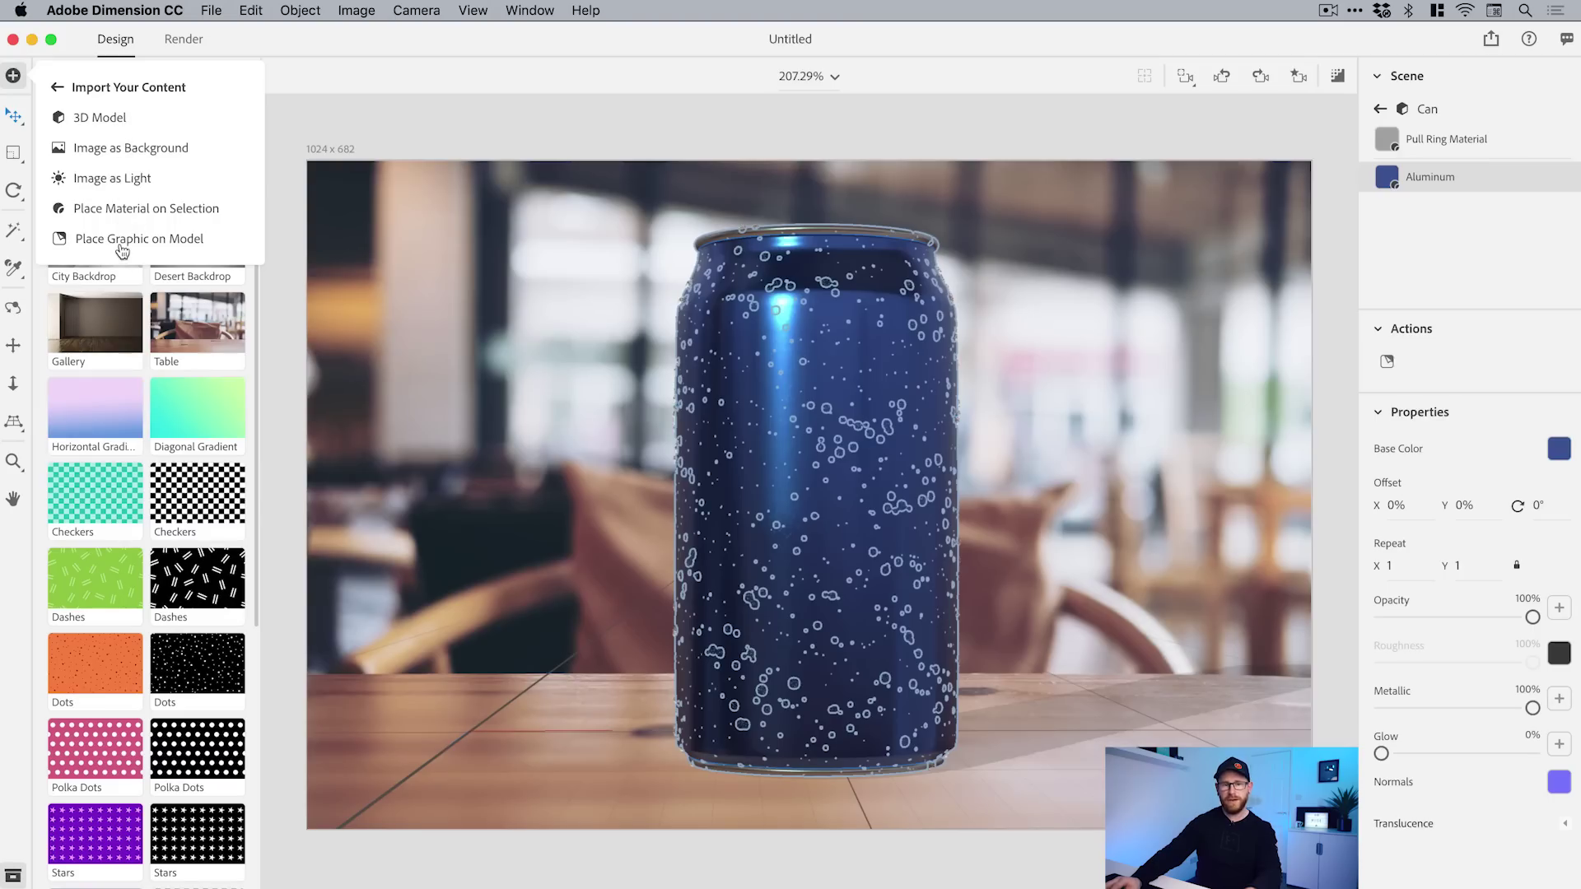
{"action": "left_click", "coordinate": [13, 75]}
{"action": "left_click", "coordinate": [215, 11]}
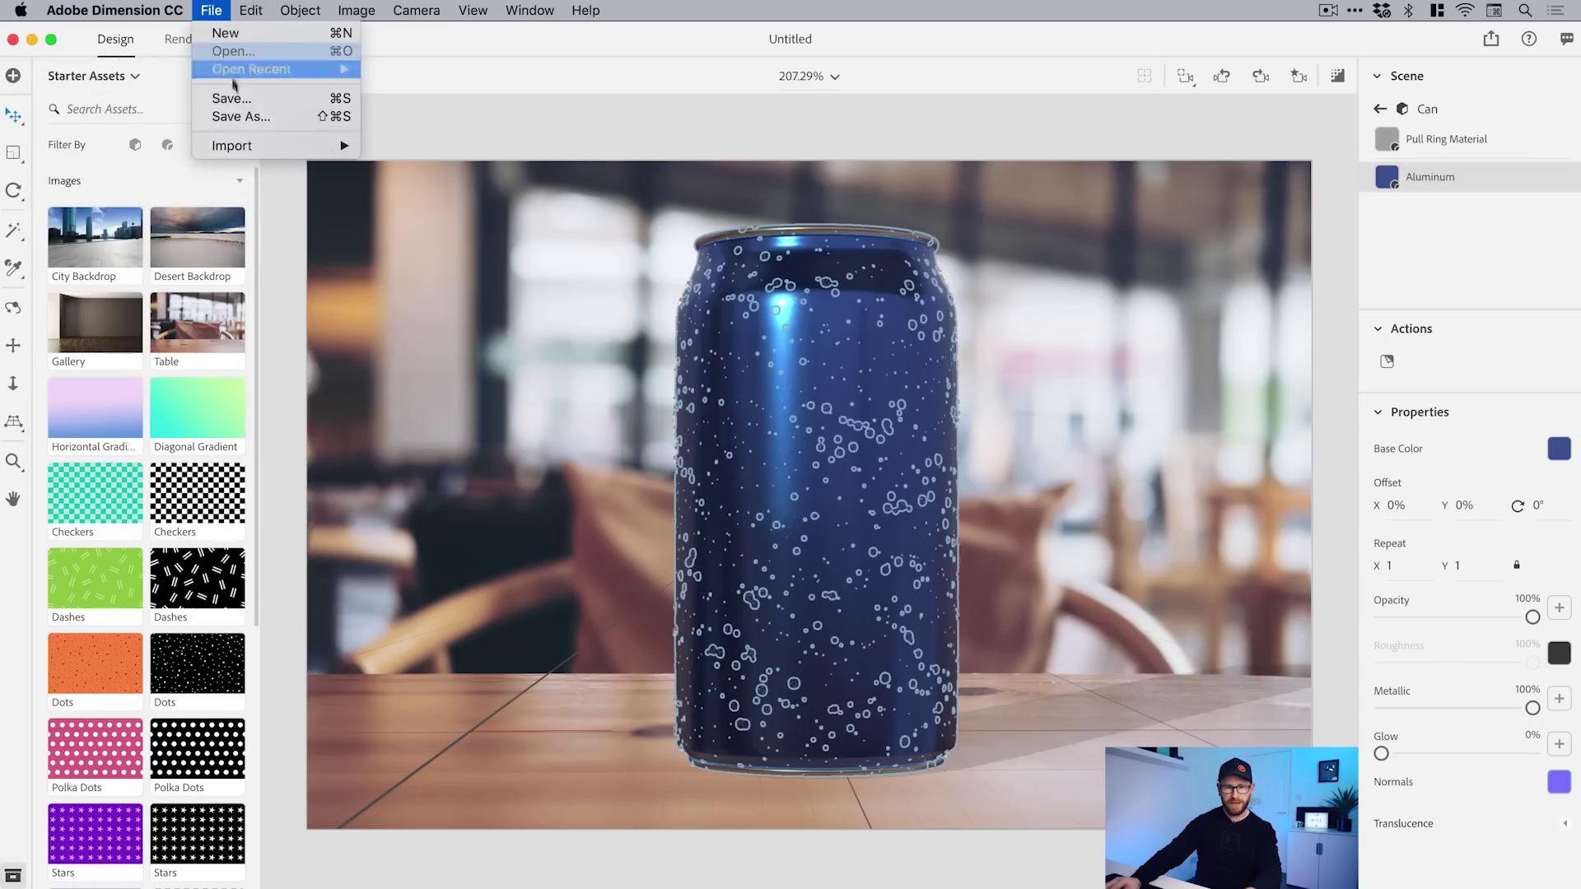
{"action": "mouse_move", "coordinate": [238, 147]}
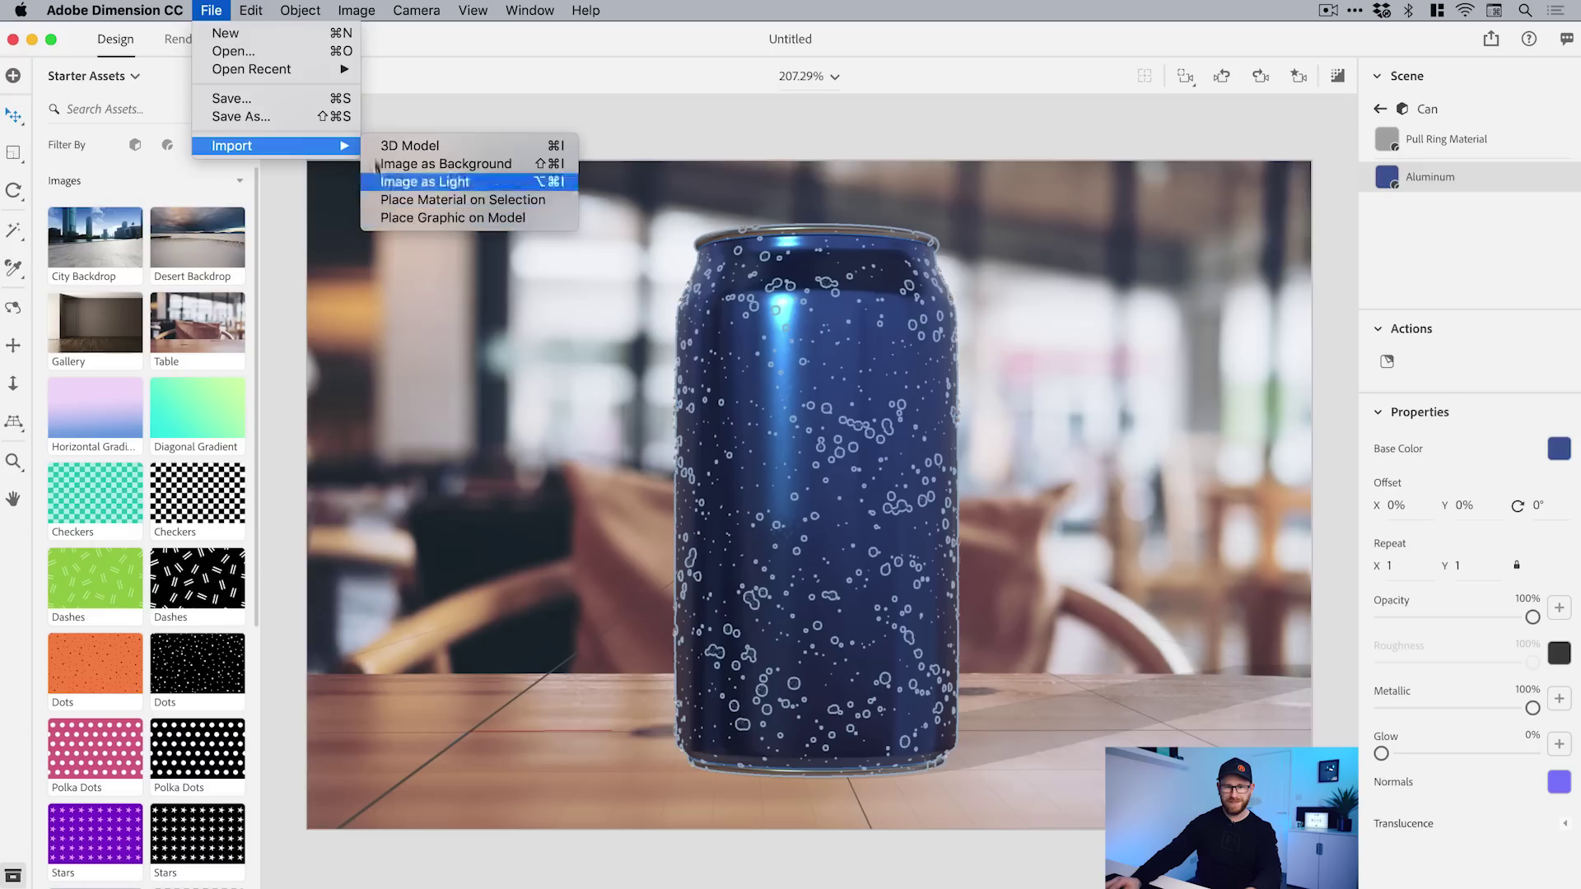
{"action": "left_click", "coordinate": [217, 10]}
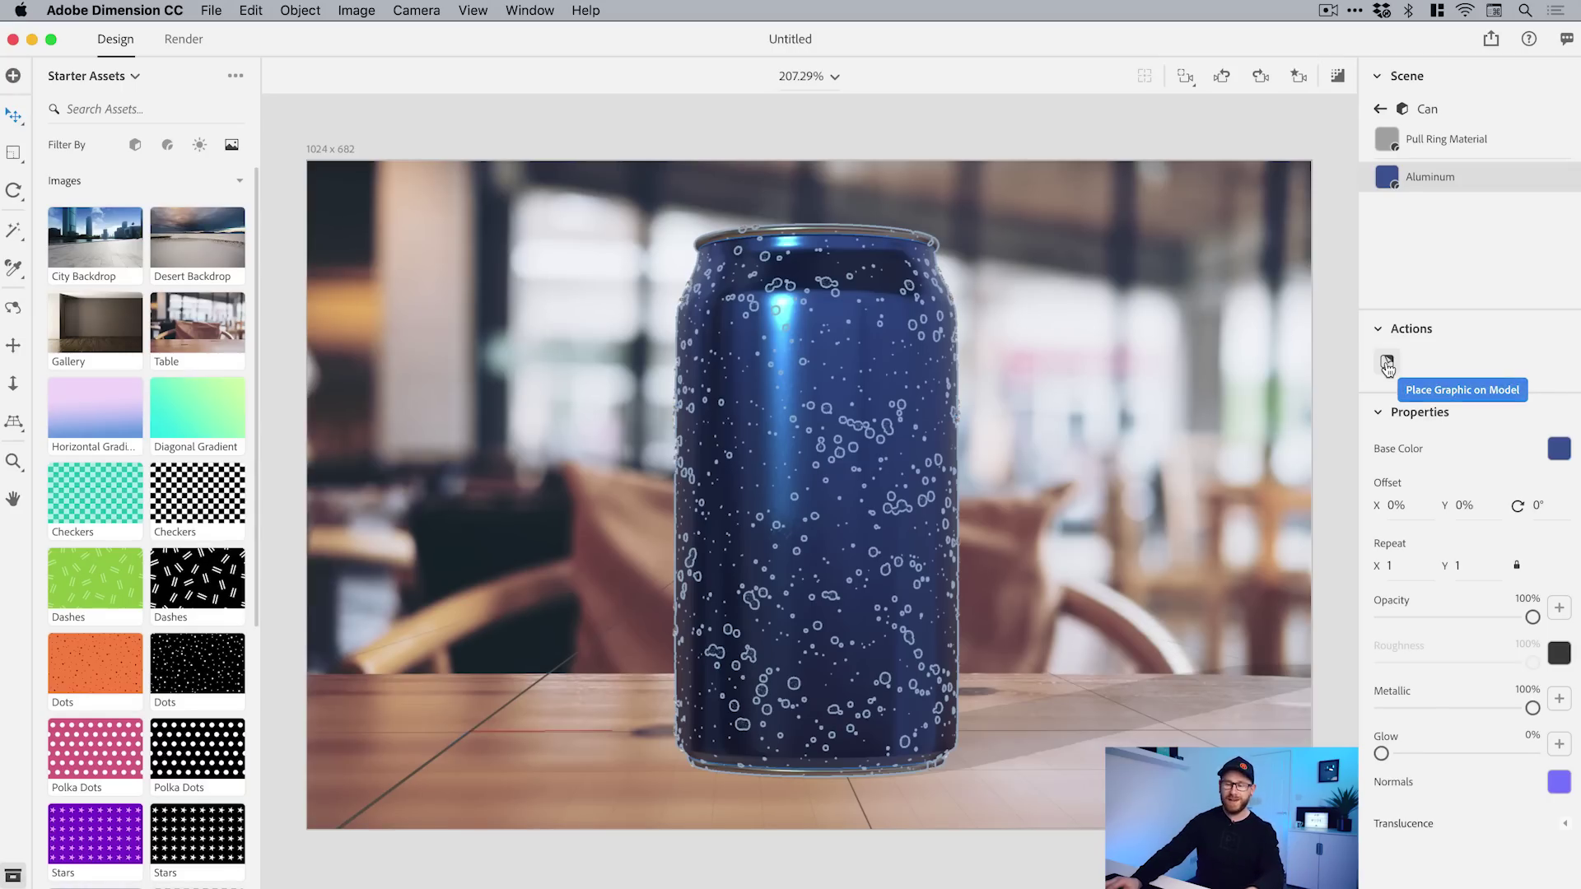
Step: Place the graphic Label.png on the can's Aluminum material
{"action": "left_click", "coordinate": [1388, 363]}
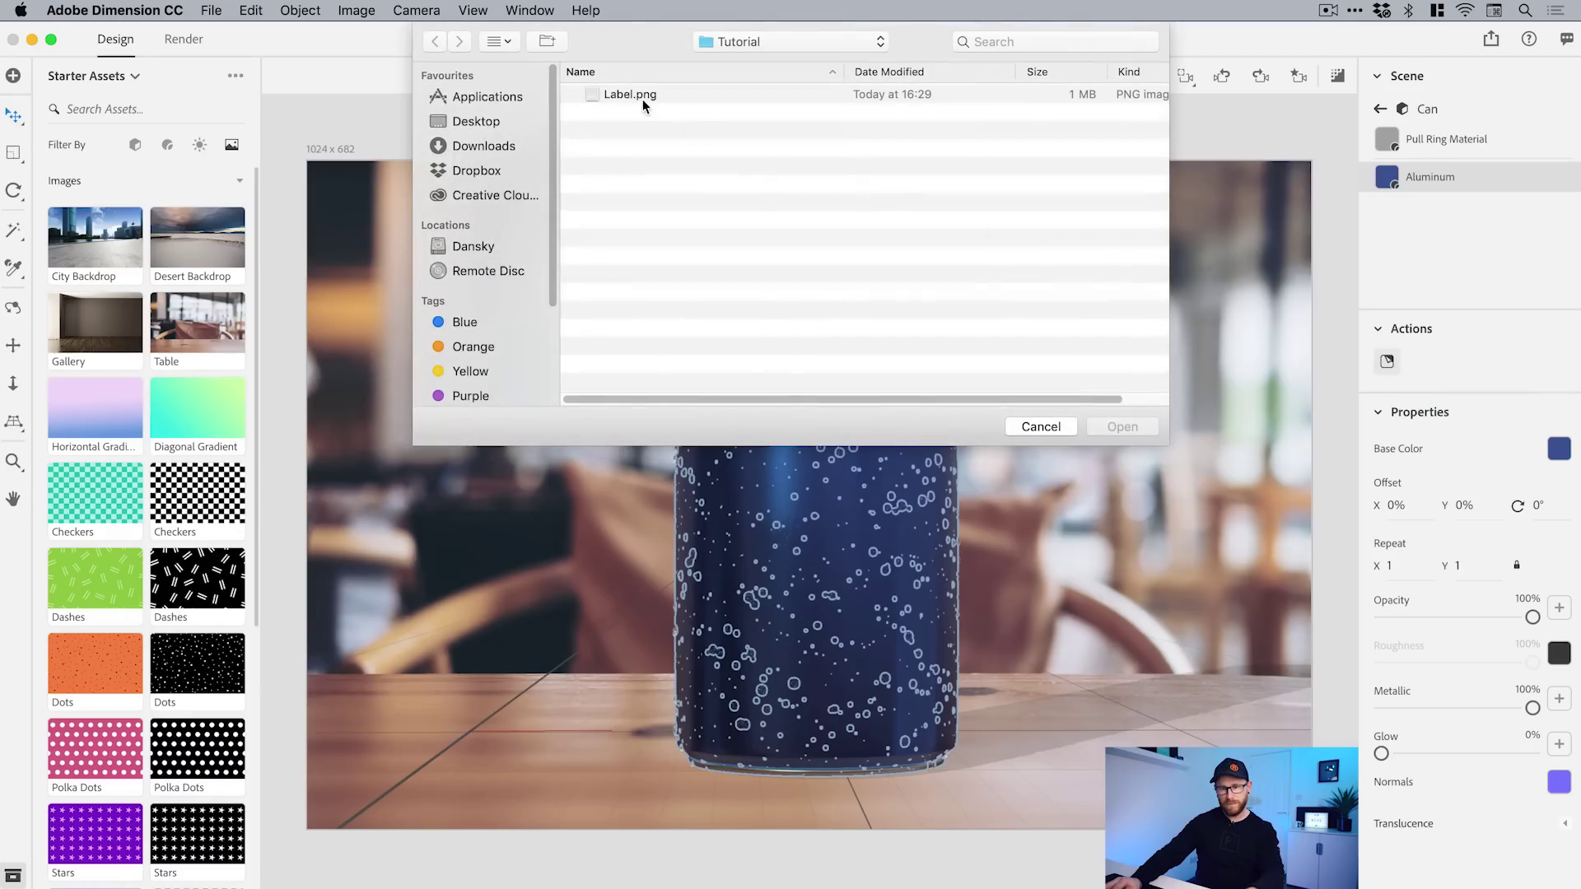
{"action": "left_click", "coordinate": [640, 97]}
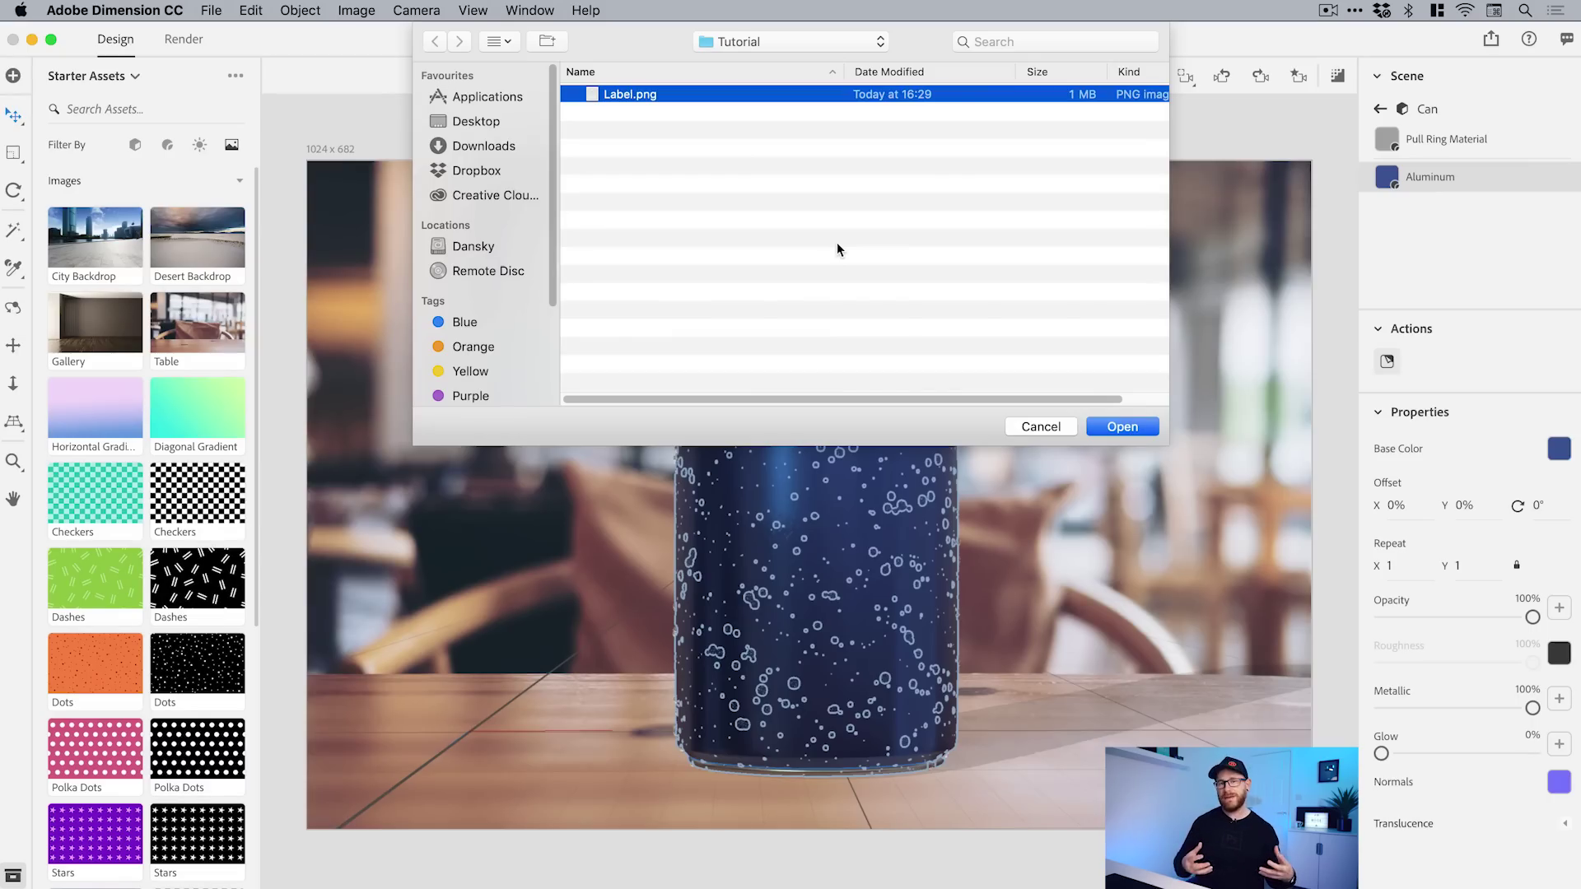
{"action": "left_click", "coordinate": [1122, 427]}
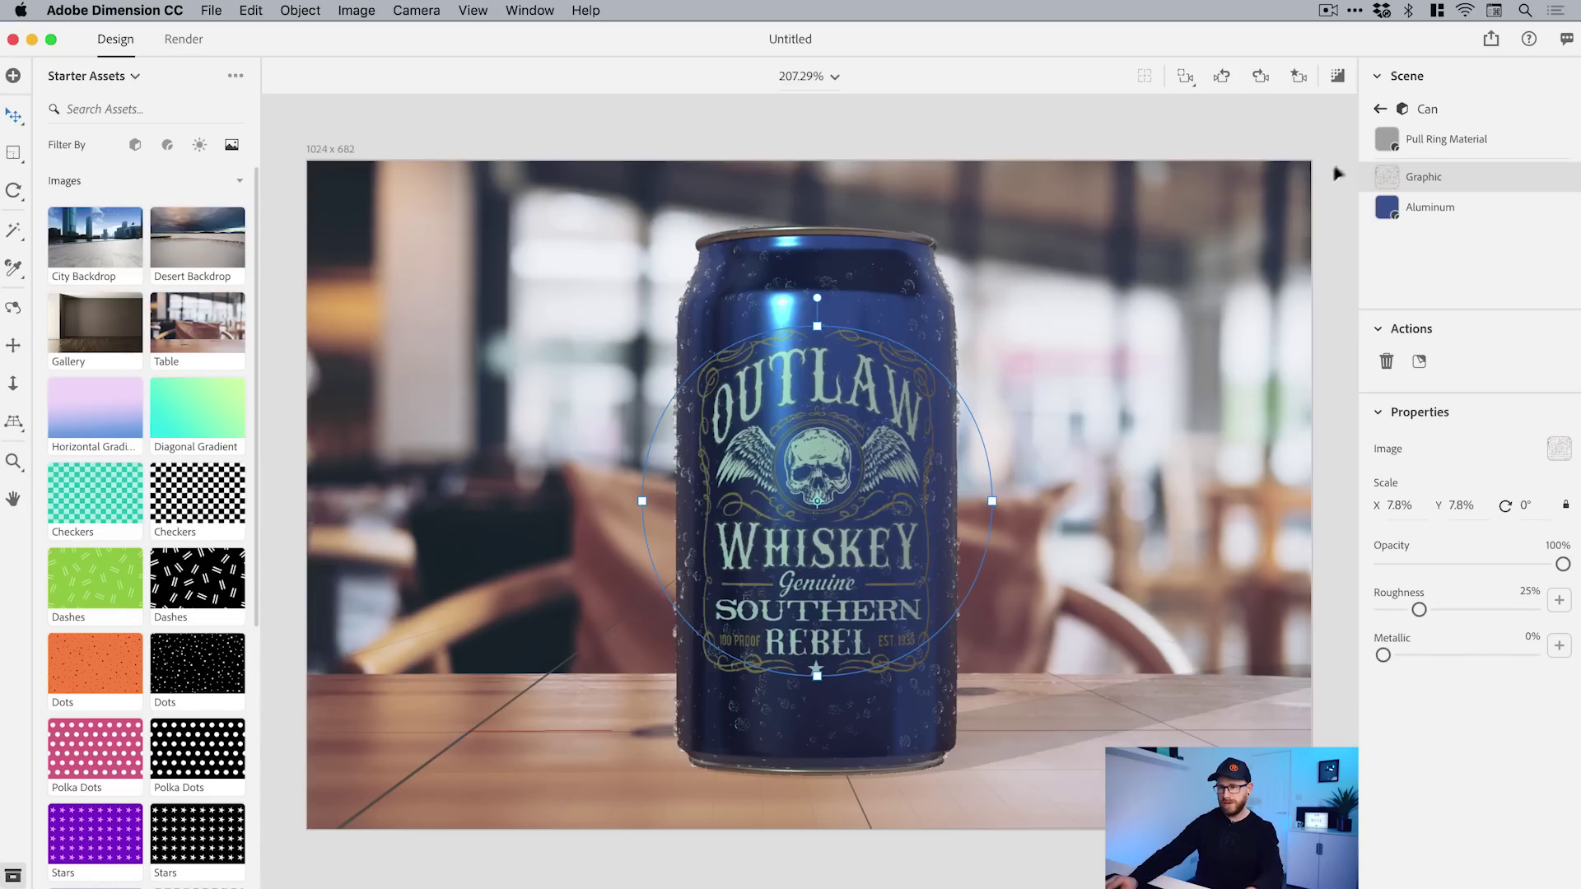
Step: Return to the environment settings and change the sunlight's tint to the light blue B3E3FF
{"action": "left_click", "coordinate": [1378, 111]}
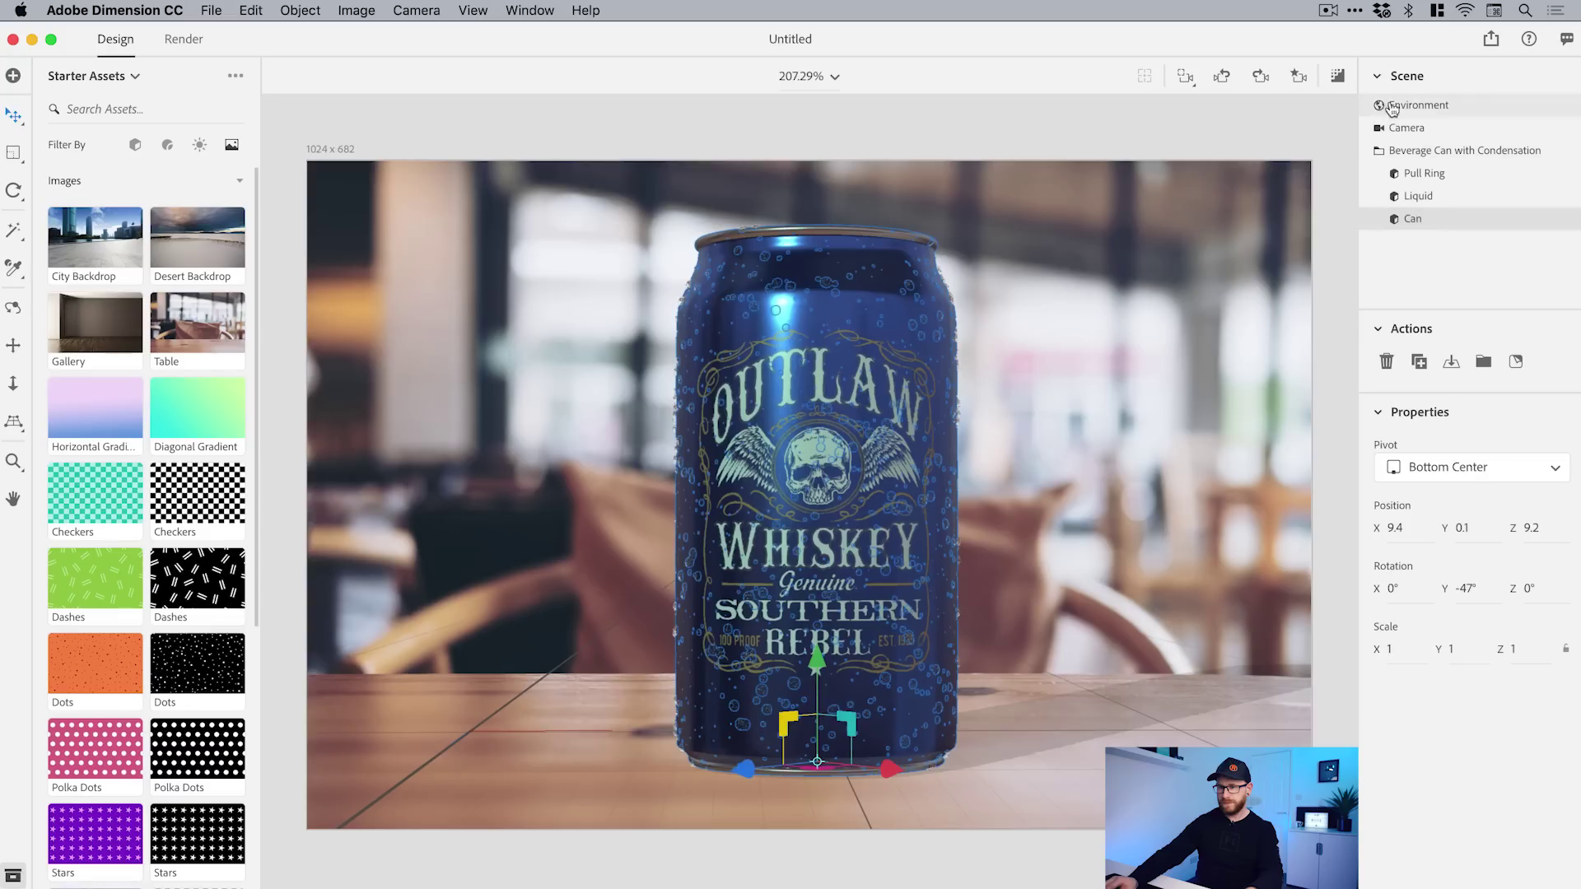
{"action": "left_click", "coordinate": [1419, 104]}
{"action": "scroll", "coordinate": [1472, 788], "scroll_direction": "down", "scroll_amount": 5}
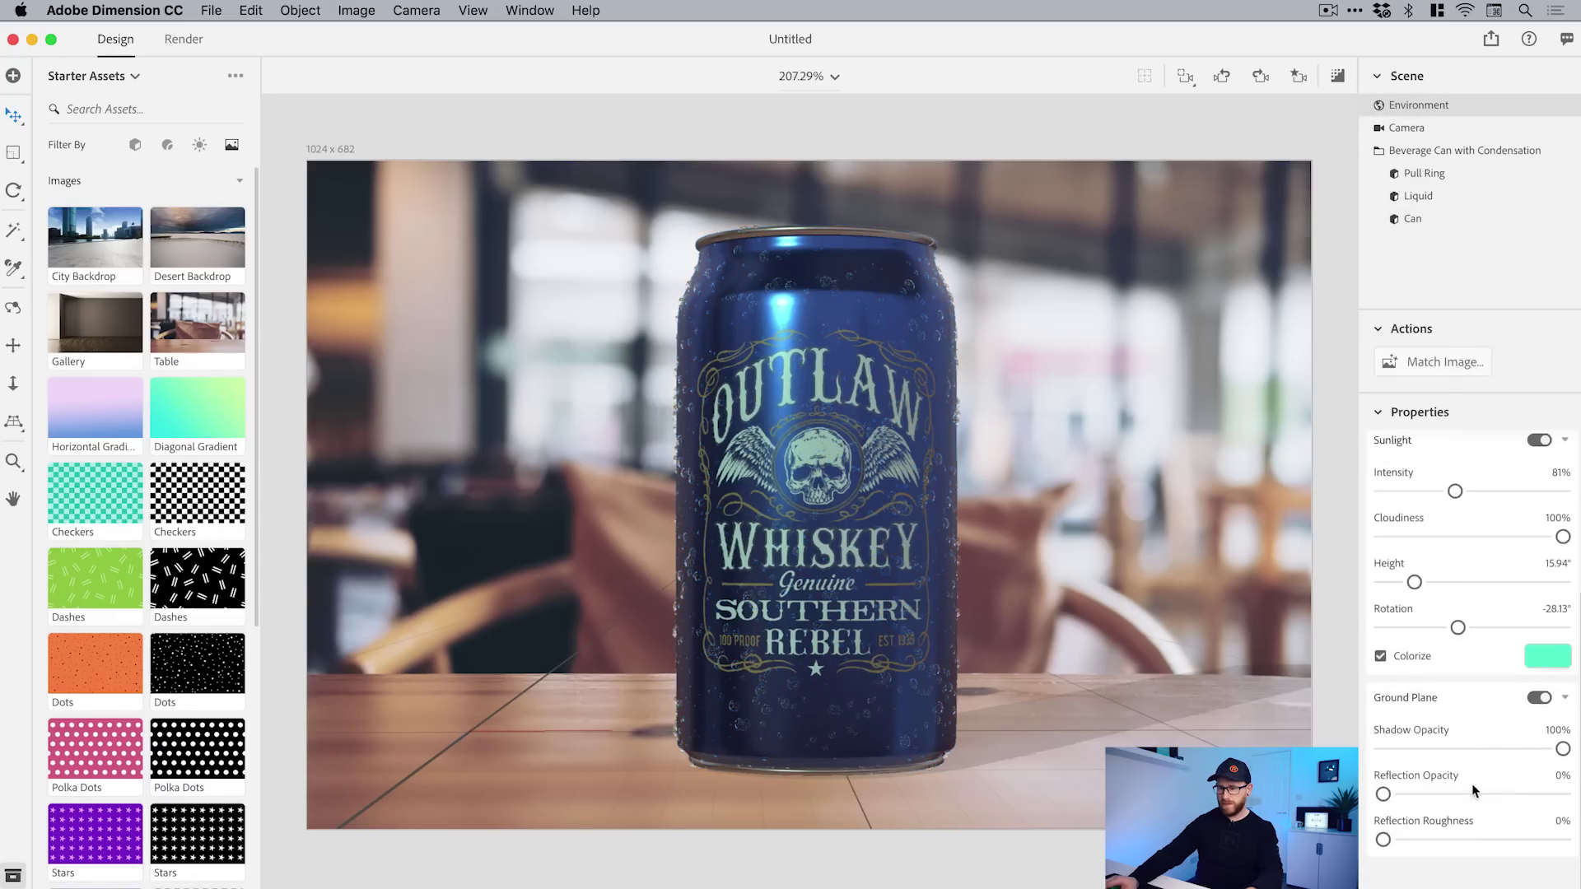
{"action": "left_click", "coordinate": [1548, 659]}
{"action": "left_click_drag", "start_coordinate": [1379, 677], "coordinate": [1333, 688]}
{"action": "mouse_move", "coordinate": [1272, 536]}
{"action": "left_mouse_down"}
{"action": "mouse_move", "coordinate": [1283, 473]}
{"action": "mouse_move", "coordinate": [1334, 486]}
{"action": "mouse_move", "coordinate": [1230, 480]}
{"action": "left_mouse_up"}
{"action": "left_click_drag", "start_coordinate": [1320, 522], "coordinate": [1336, 511]}
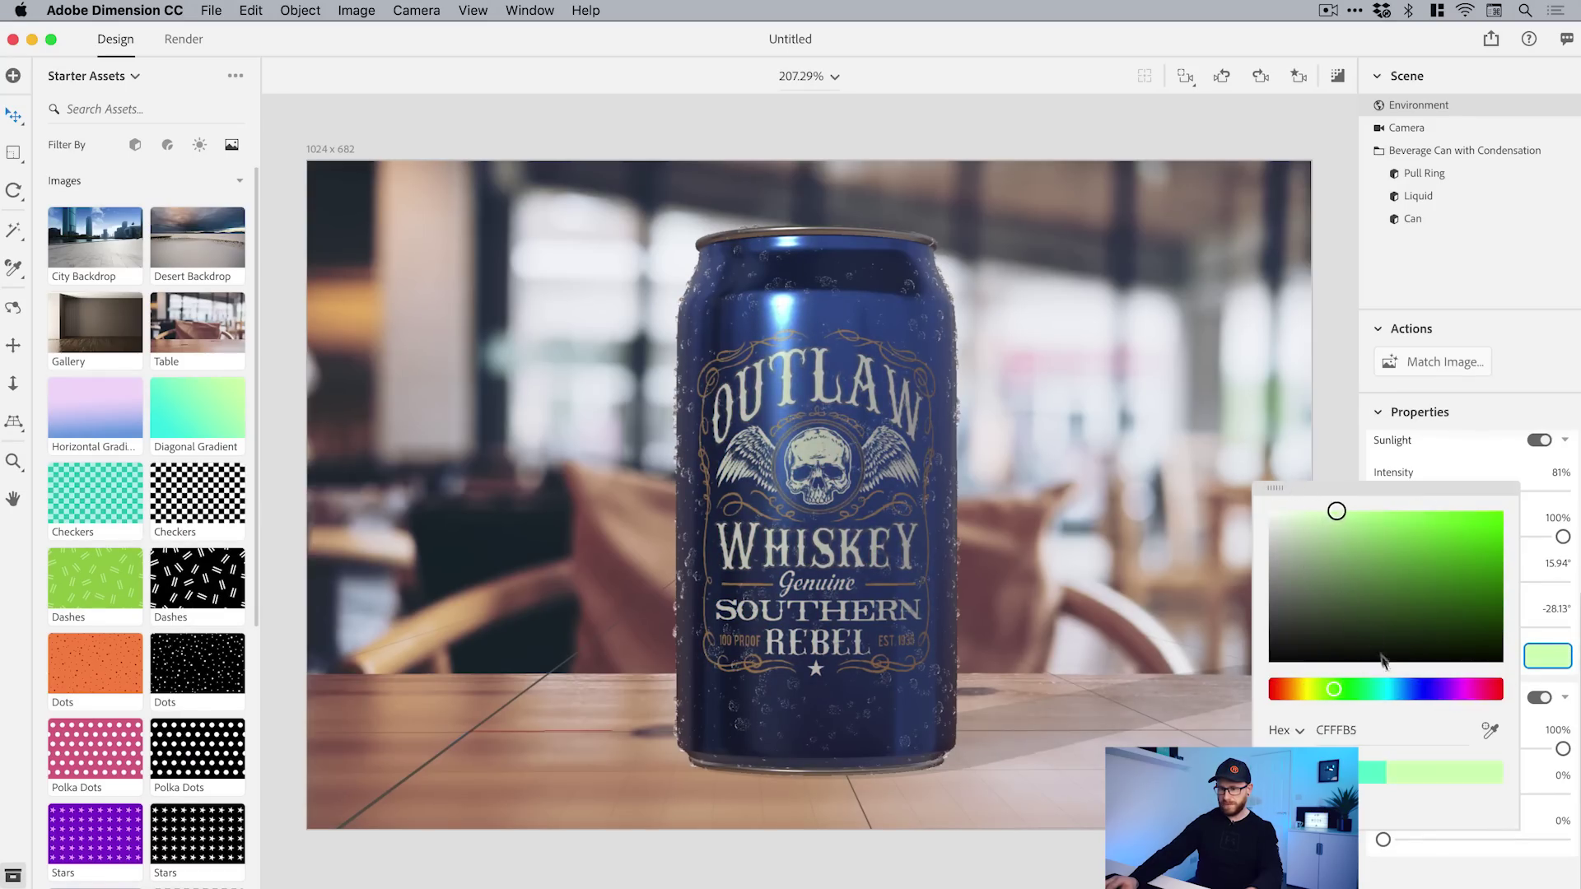
{"action": "left_click_drag", "start_coordinate": [1385, 687], "coordinate": [1400, 684]}
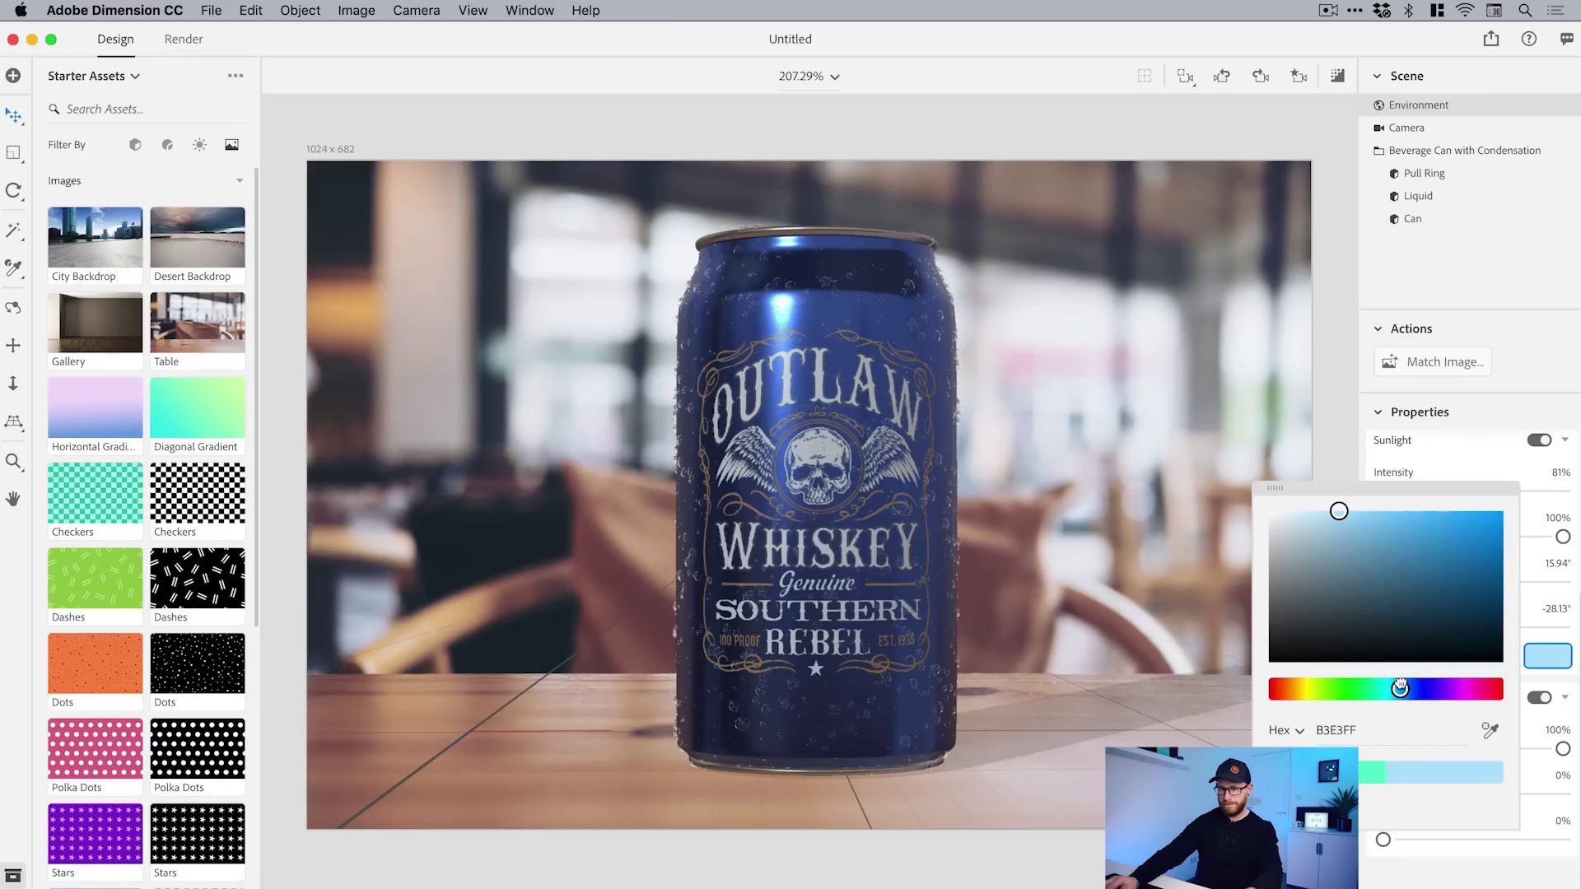
Step: Set the can's label graphic to 91% opacity, 100% metallic and 36% roughness
{"action": "double_click", "coordinate": [1405, 218]}
{"action": "left_click", "coordinate": [1418, 177]}
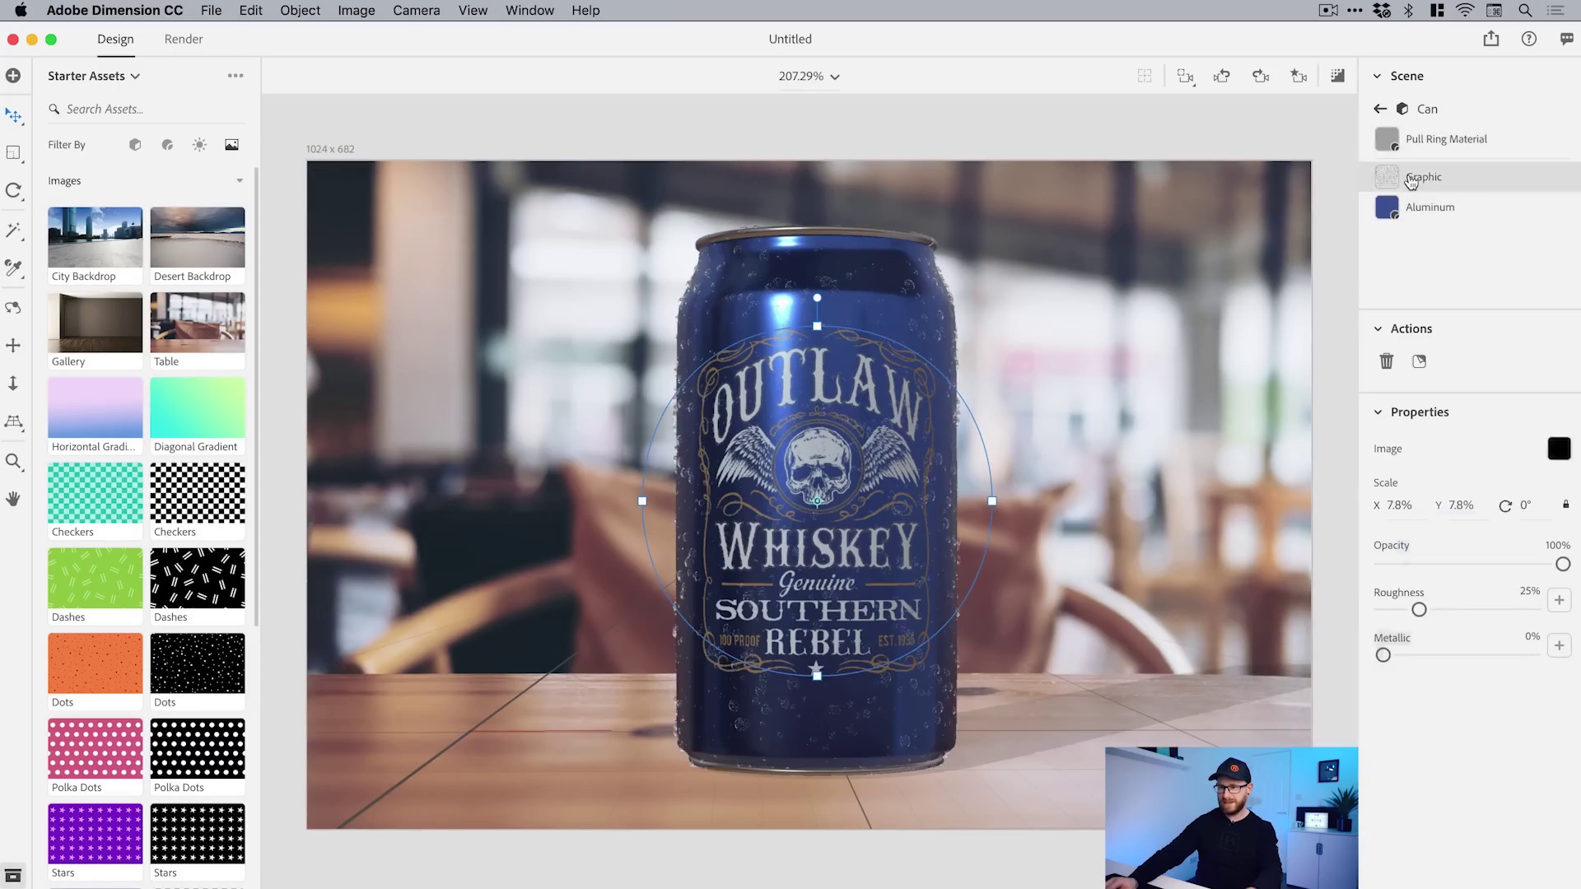
{"action": "mouse_move", "coordinate": [1554, 563]}
{"action": "left_mouse_down"}
{"action": "mouse_move", "coordinate": [1466, 558]}
{"action": "mouse_move", "coordinate": [1530, 556]}
{"action": "left_mouse_up"}
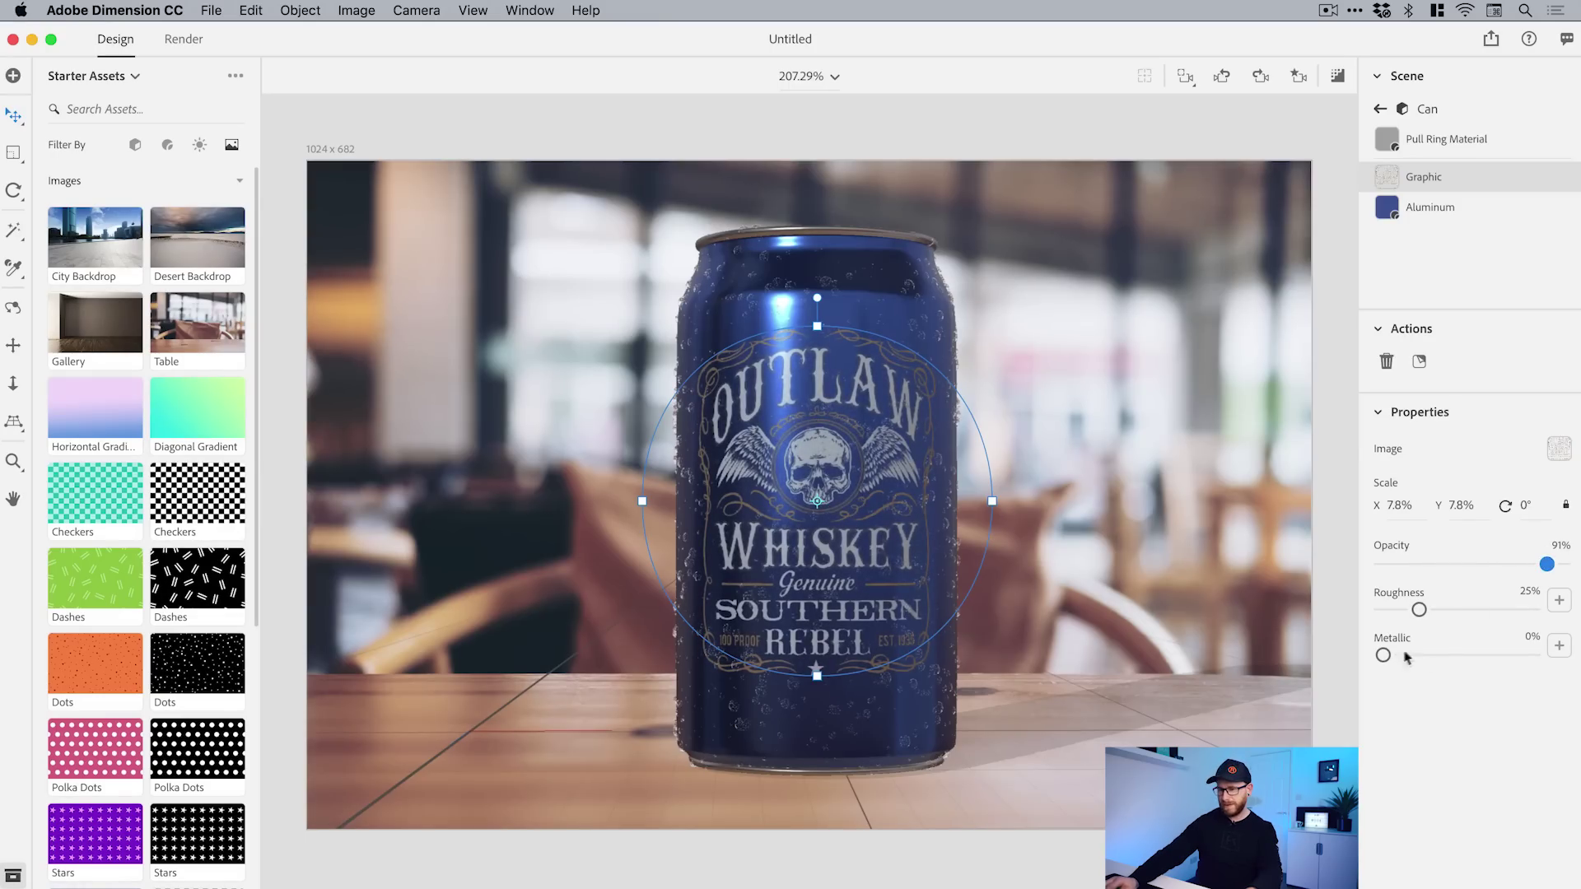
{"action": "left_click_drag", "start_coordinate": [1383, 657], "coordinate": [1573, 611]}
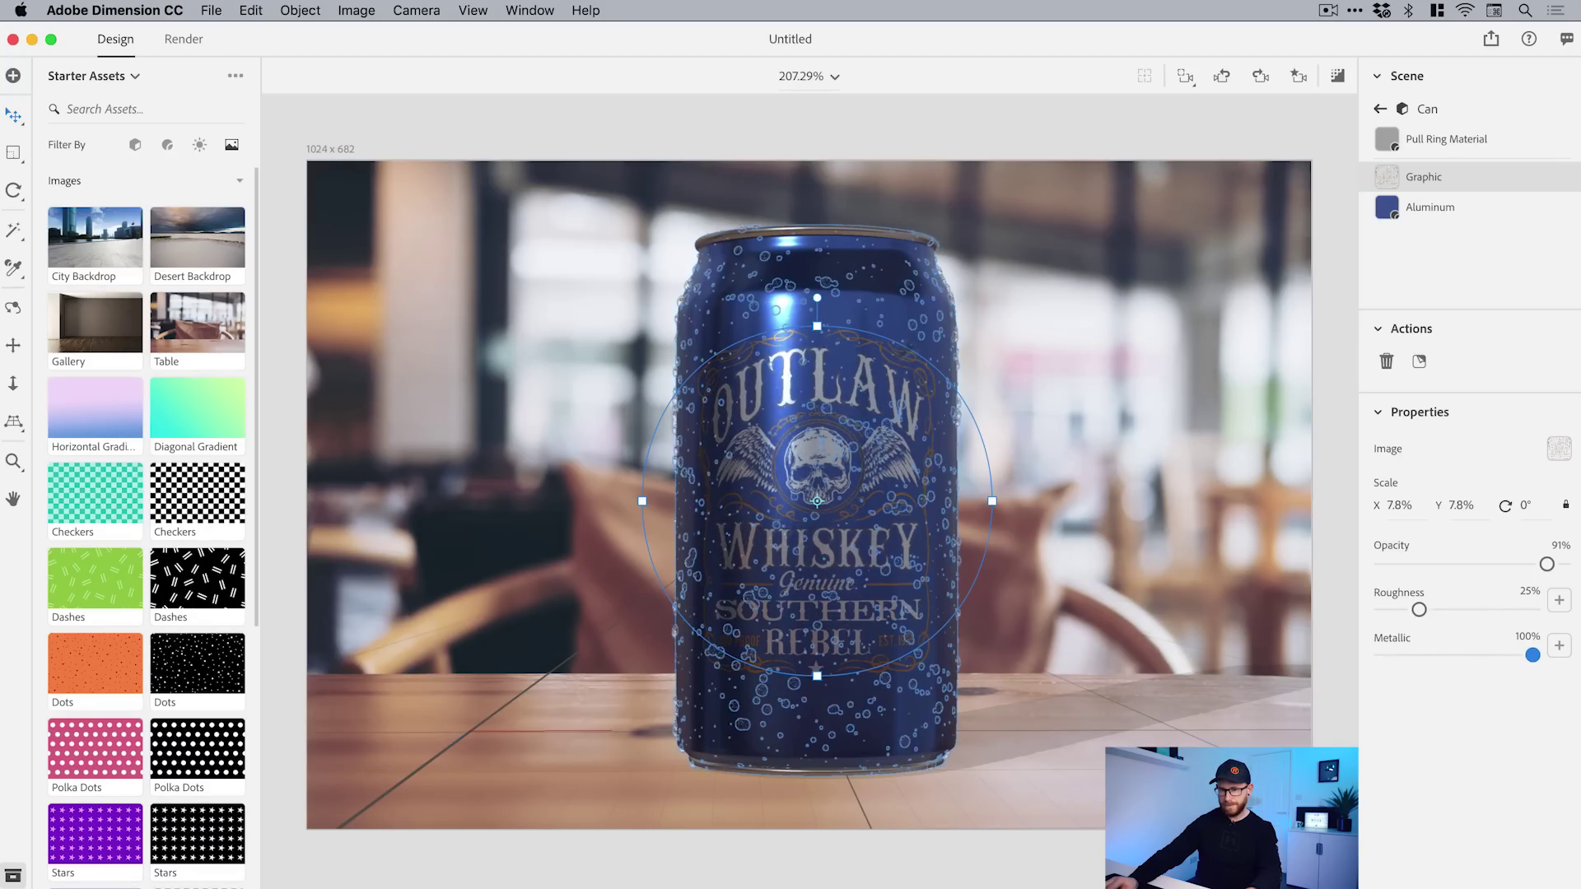
{"action": "mouse_move", "coordinate": [1419, 612]}
{"action": "left_mouse_down"}
{"action": "mouse_move", "coordinate": [1532, 608]}
{"action": "mouse_move", "coordinate": [1338, 598]}
{"action": "mouse_move", "coordinate": [1437, 607]}
{"action": "left_mouse_up"}
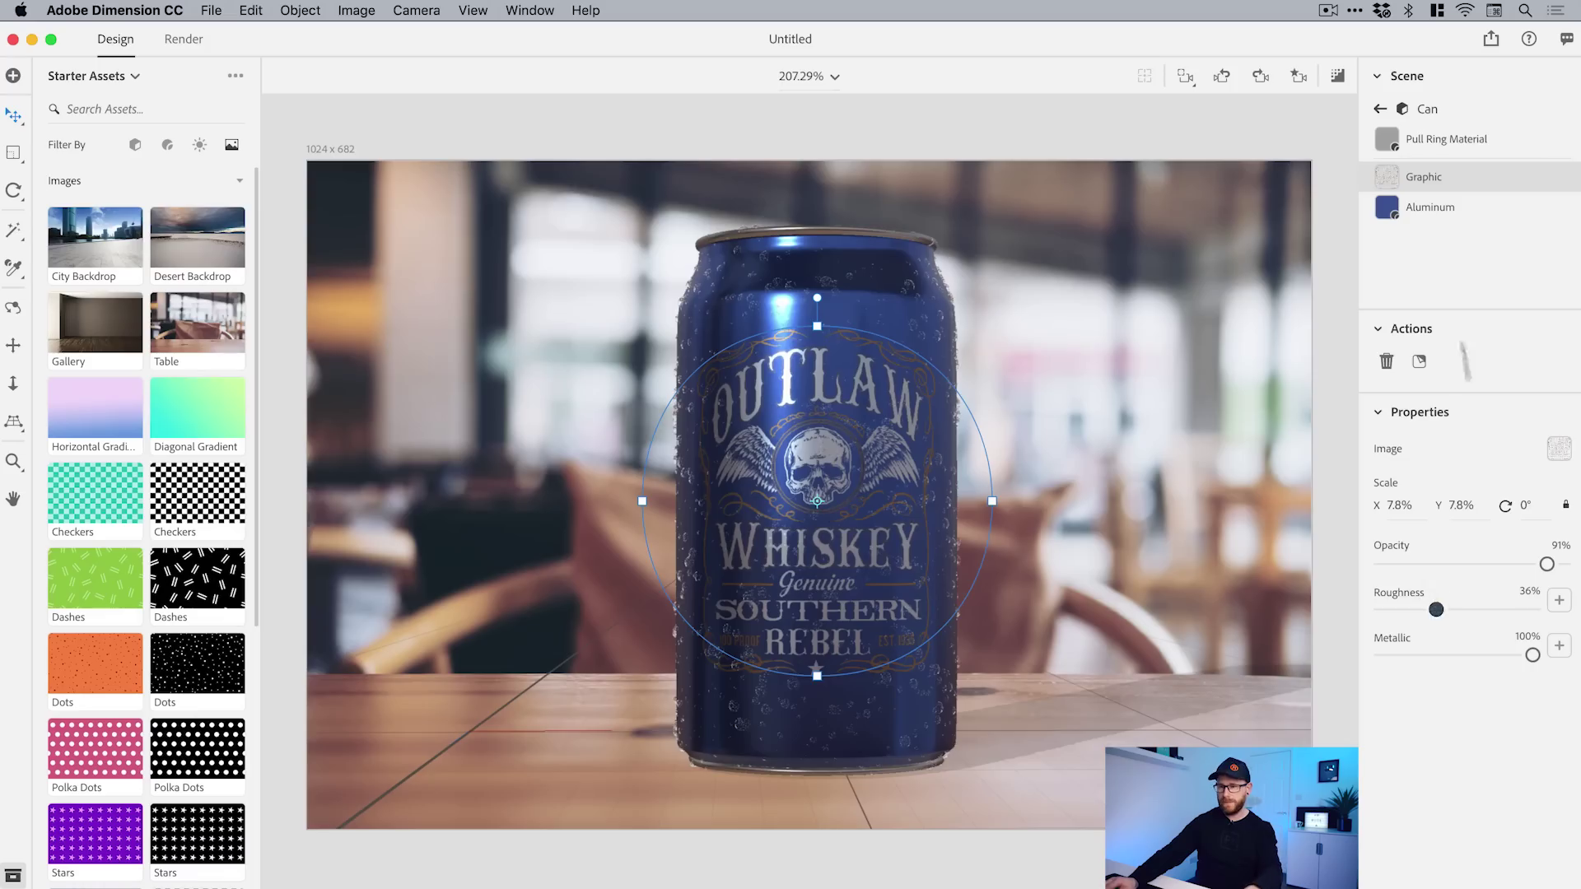
Step: Change the base color of the can's Aluminum material to the near-black brown 211913
{"action": "left_click", "coordinate": [1404, 210]}
{"action": "left_click", "coordinate": [1558, 451]}
{"action": "left_click_drag", "start_coordinate": [1429, 374], "coordinate": [1448, 425]}
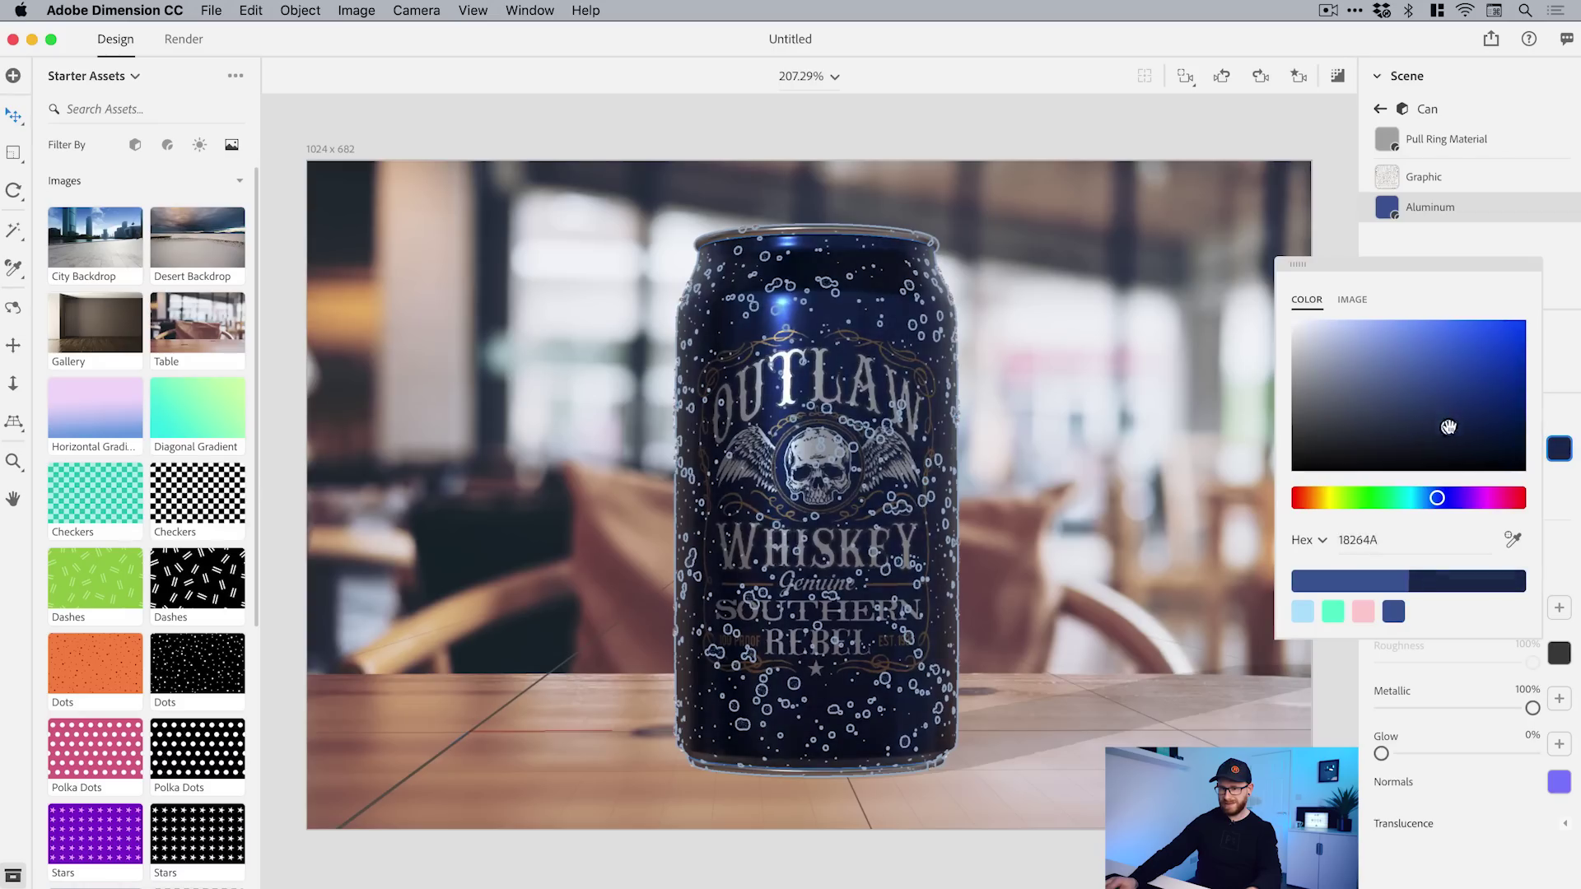
{"action": "left_click_drag", "start_coordinate": [1392, 497], "coordinate": [1307, 497]}
{"action": "left_click_drag", "start_coordinate": [1437, 435], "coordinate": [1393, 452]}
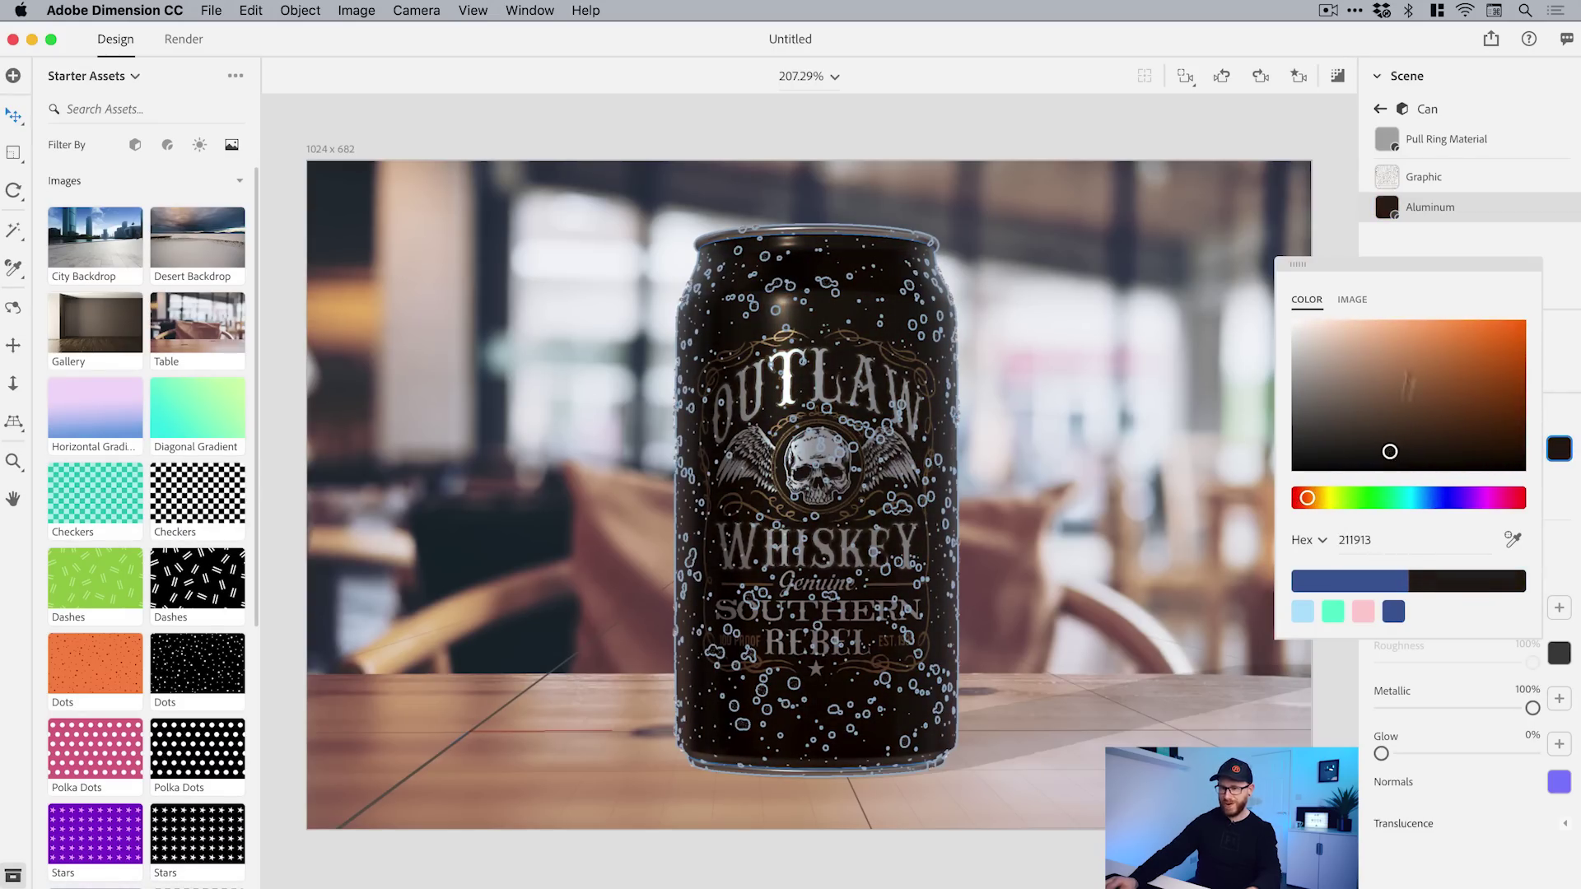
Step: Close the base color settings, return to the scene's object list, select the environment and hide the Starter Assets
{"action": "left_click", "coordinate": [1417, 250]}
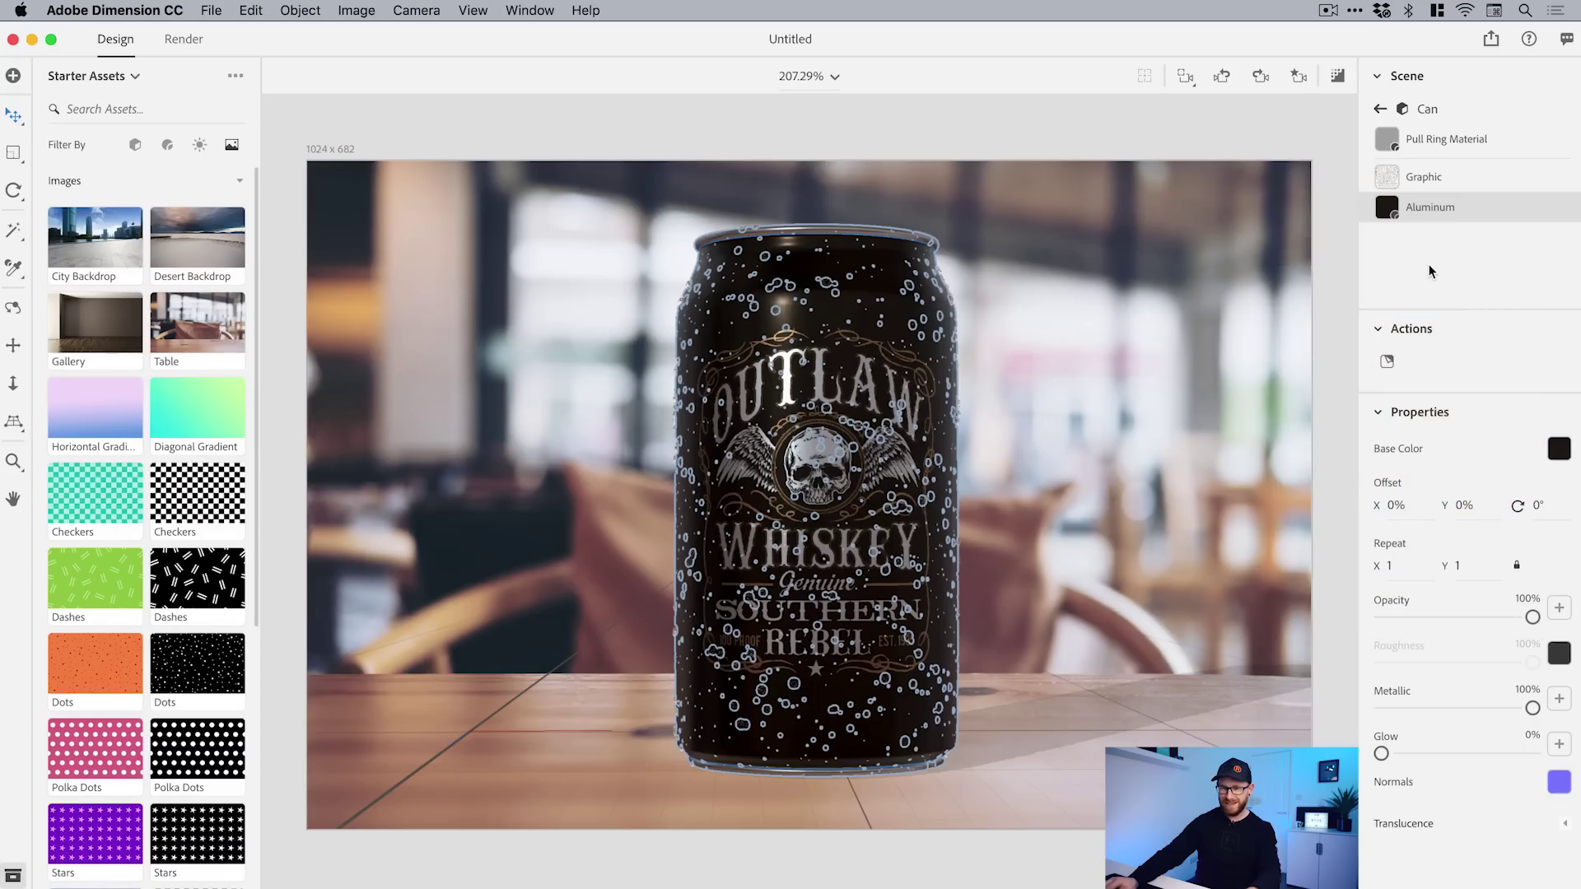
{"action": "left_click", "coordinate": [1381, 109]}
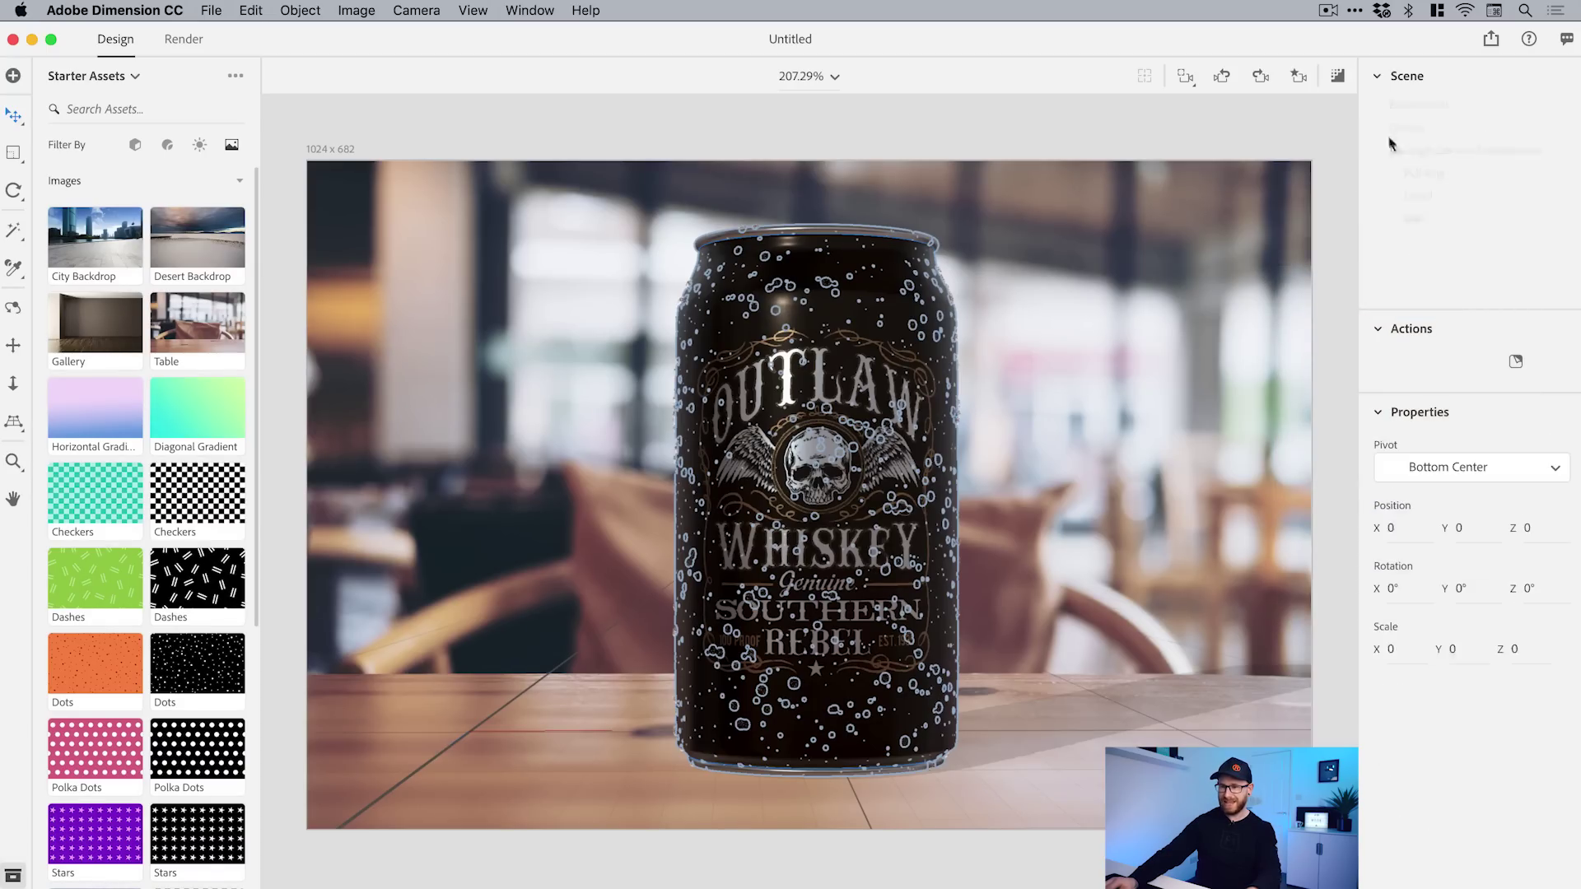
{"action": "left_click", "coordinate": [1404, 107]}
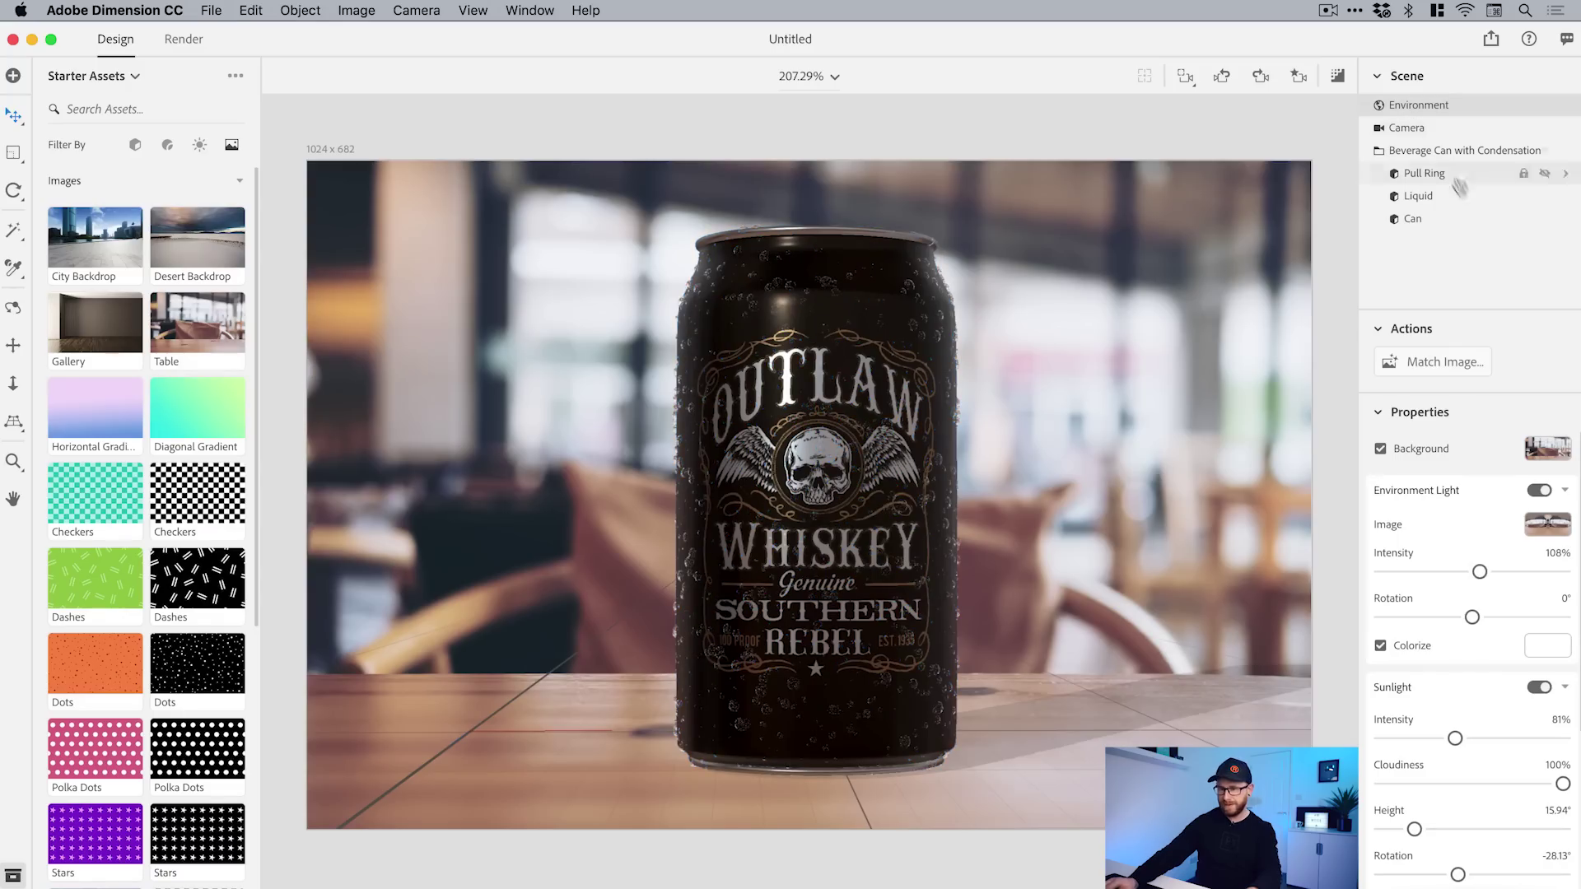
{"action": "scroll", "coordinate": [126, 569], "scroll_direction": "down", "scroll_amount": 5}
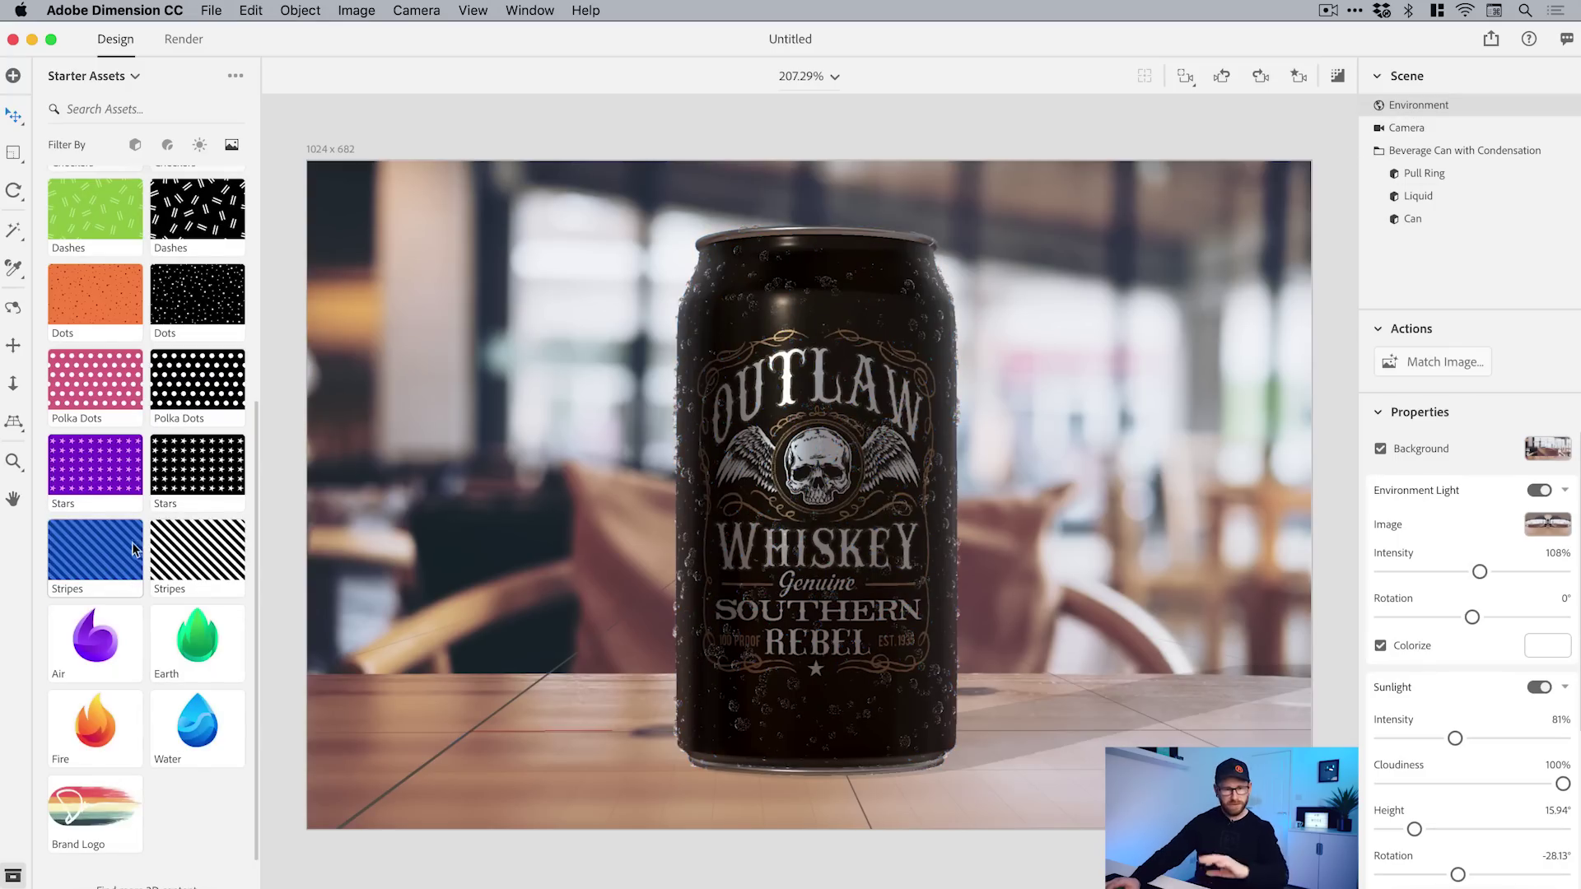
{"action": "left_click", "coordinate": [20, 869]}
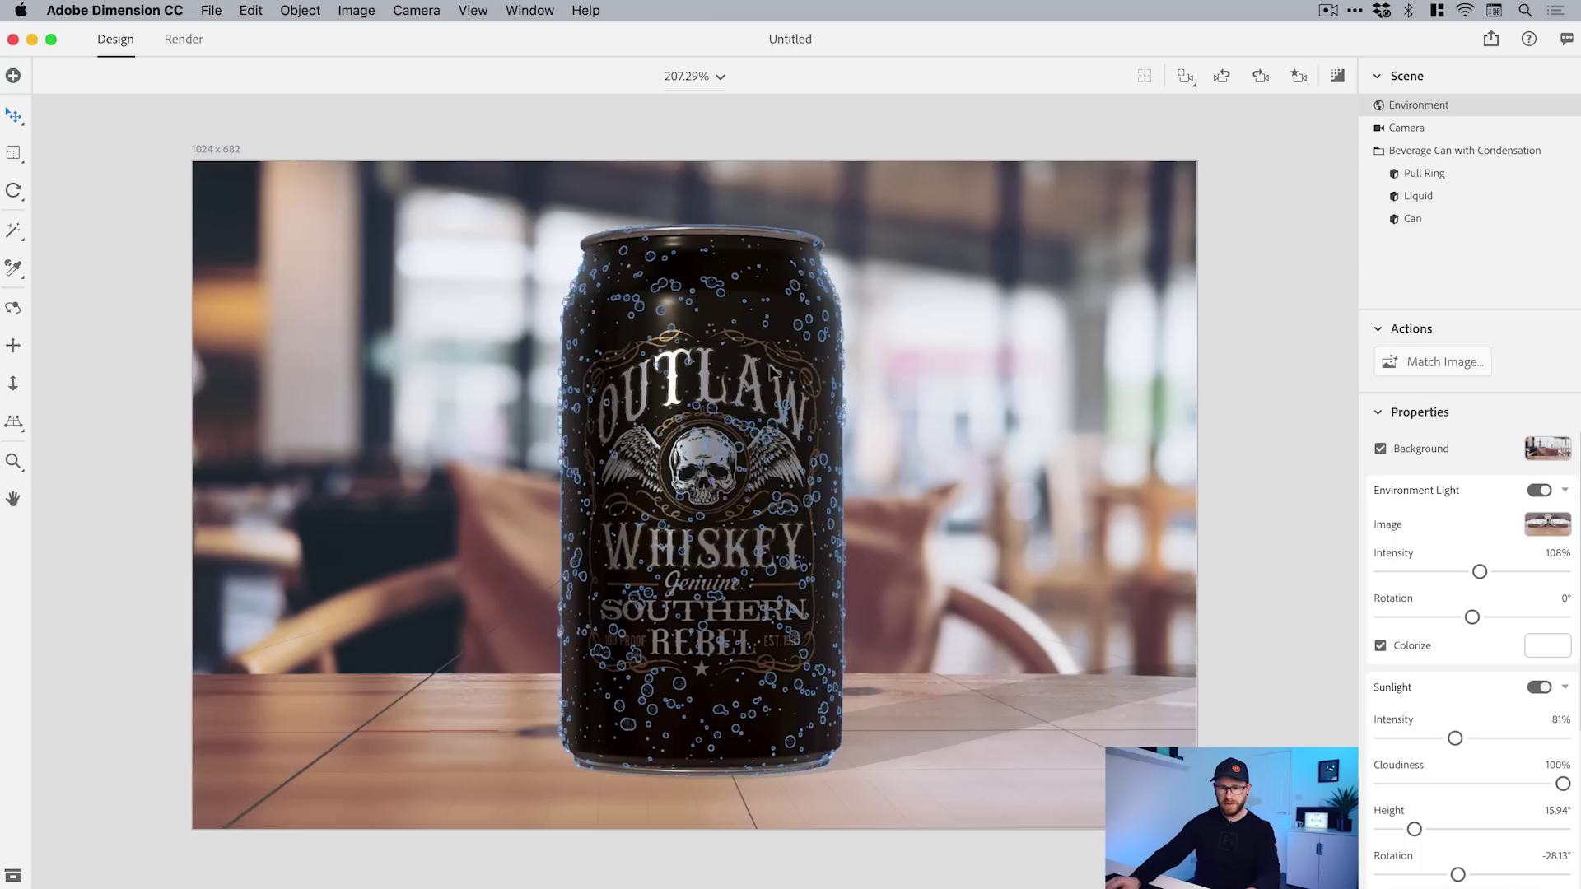
Step: Try stretching only the Can object vertically to a Y scale of about 4.8, and undo that scaling
{"action": "left_click", "coordinate": [773, 375]}
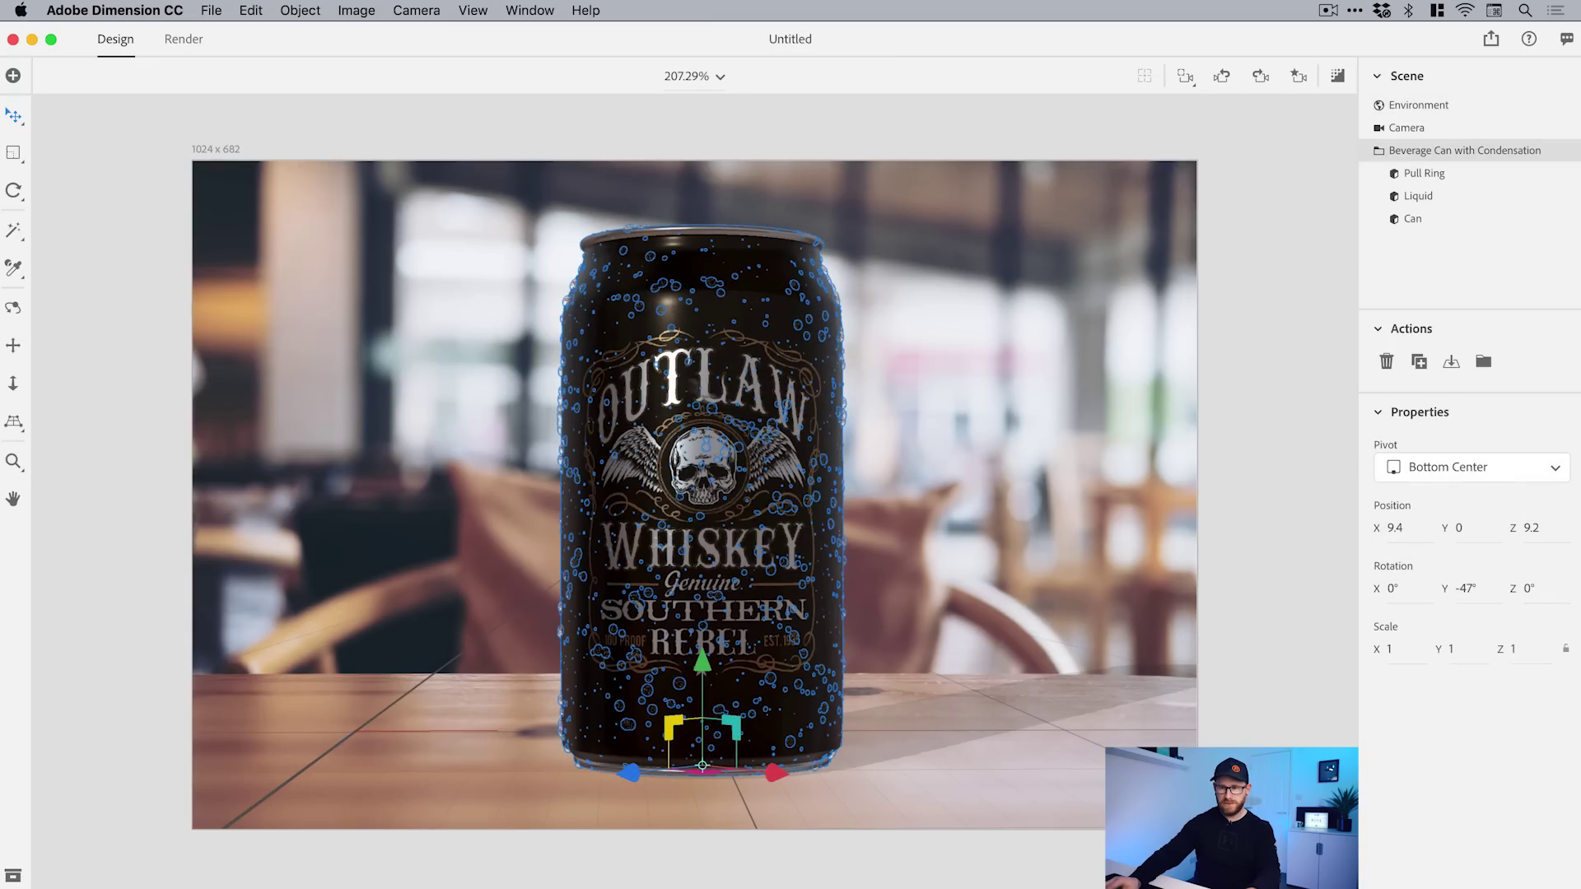
{"action": "left_click", "coordinate": [1410, 219]}
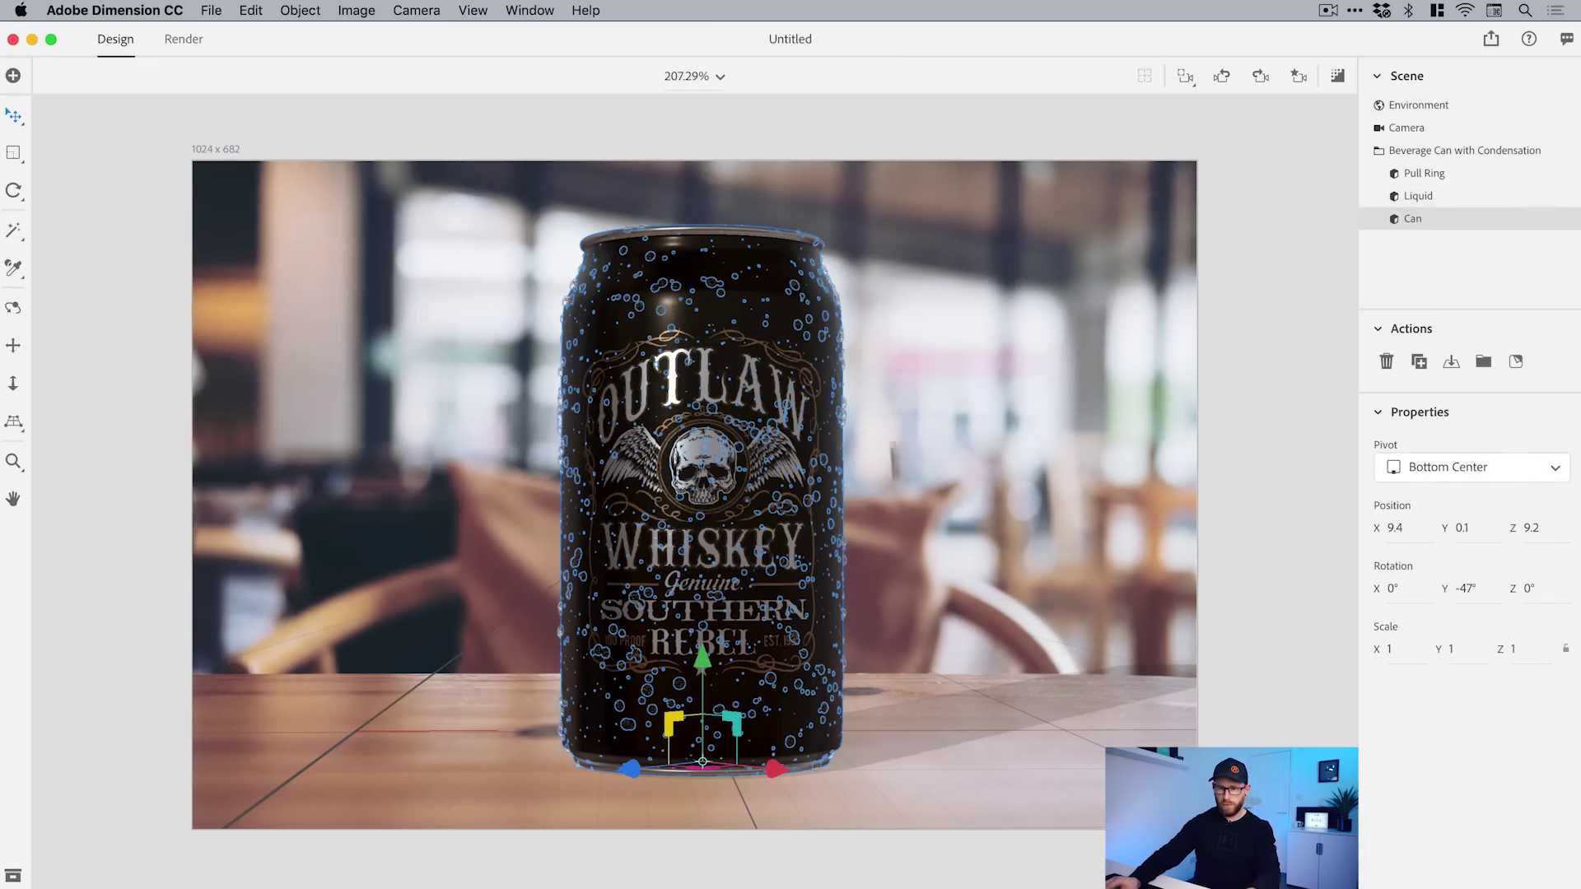
{"action": "left_click", "coordinate": [12, 154]}
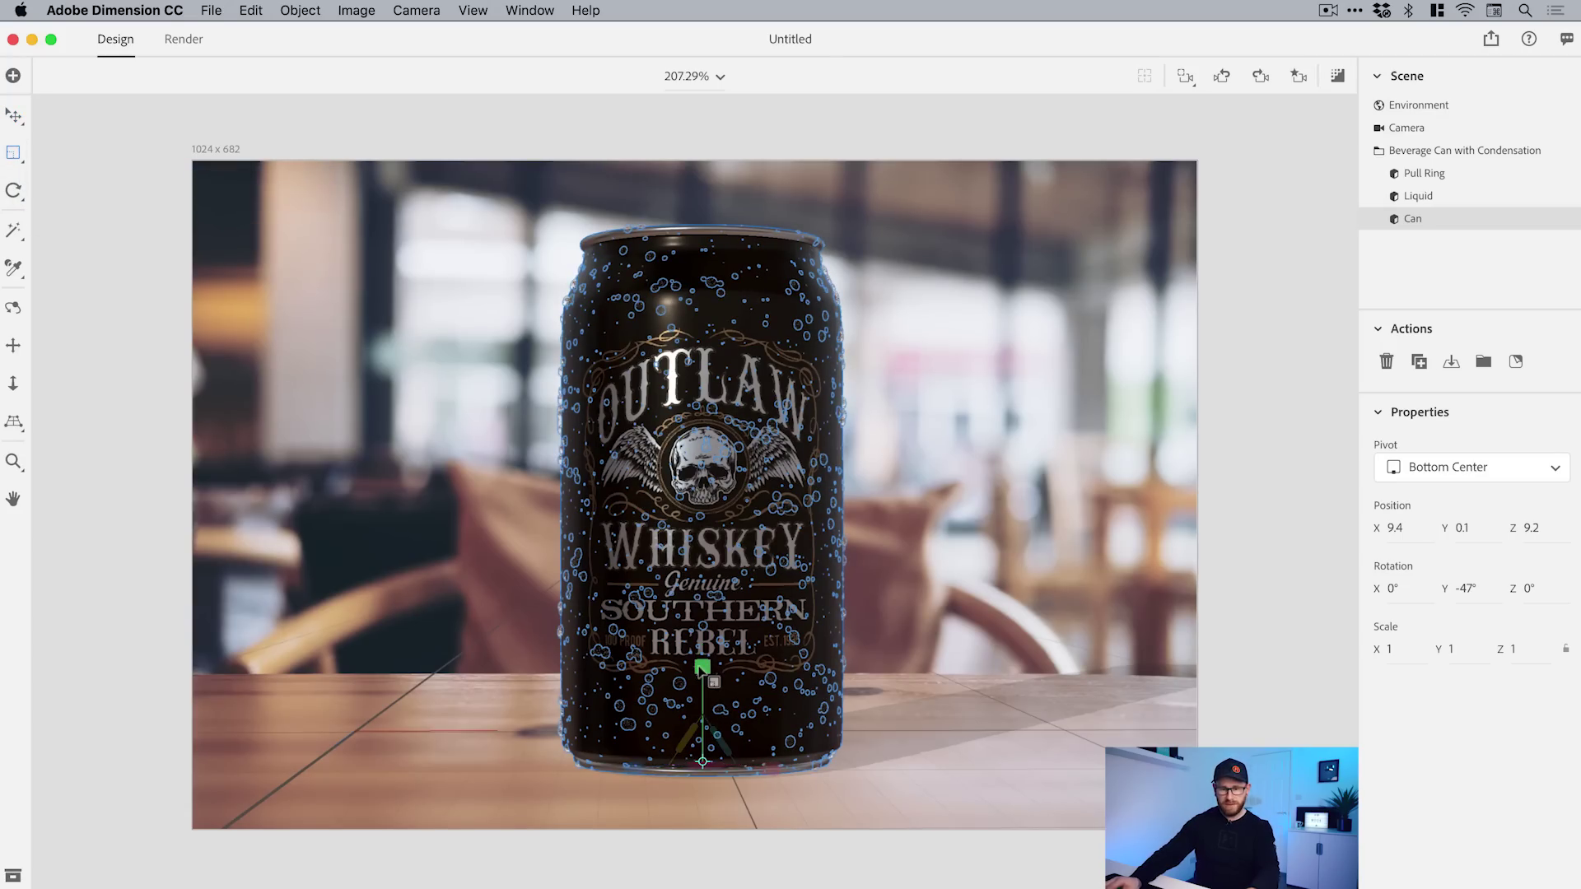
{"action": "left_click_drag", "start_coordinate": [701, 669], "coordinate": [708, 313]}
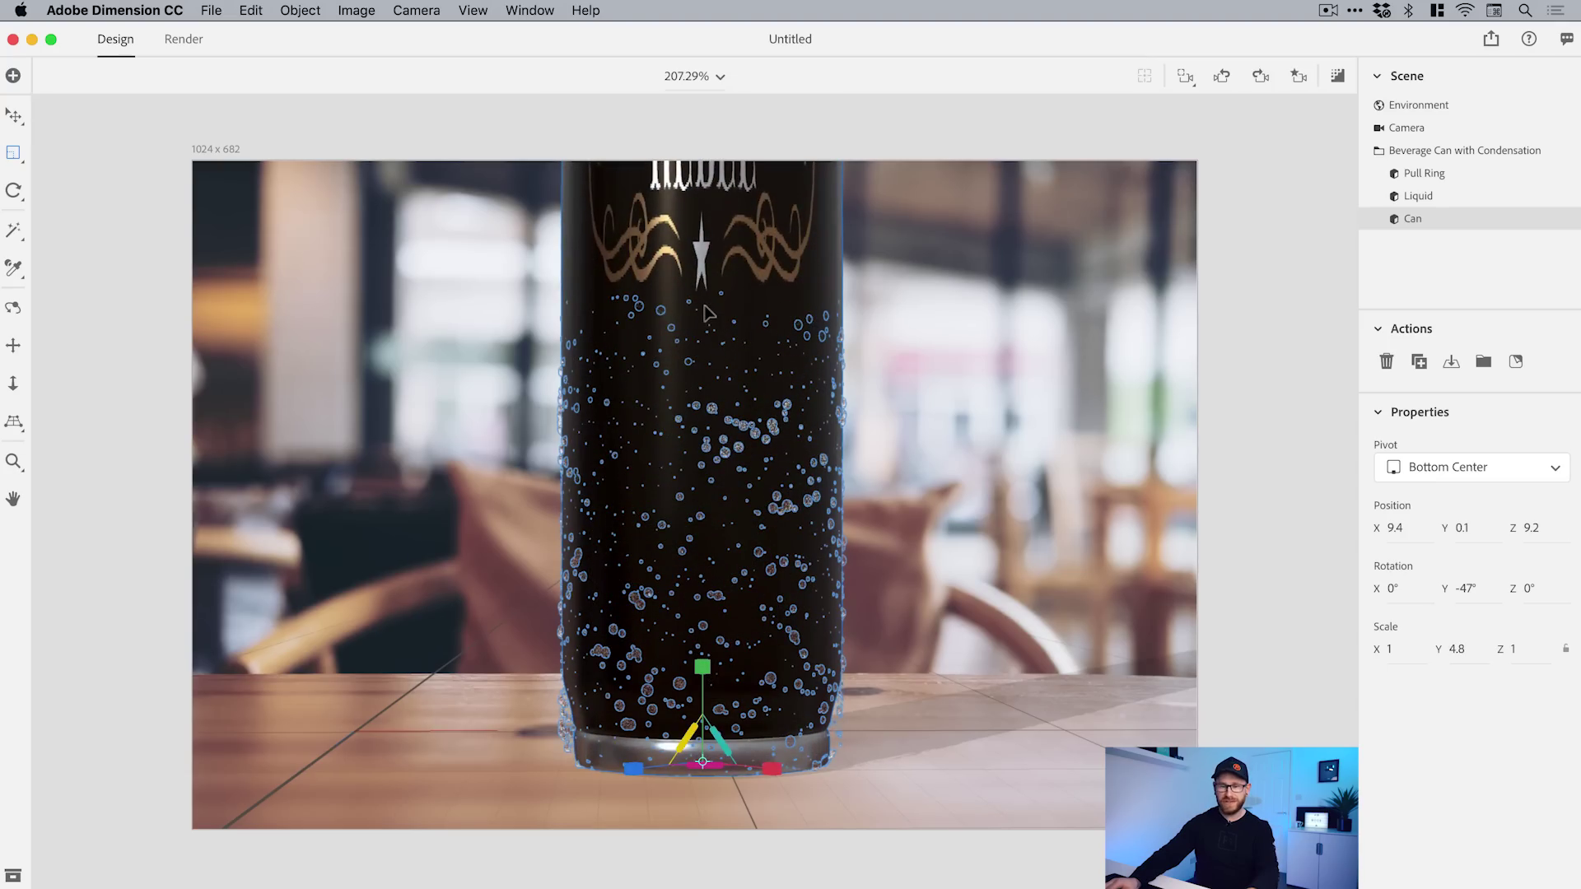
{"action": "key", "text": "super+z"}
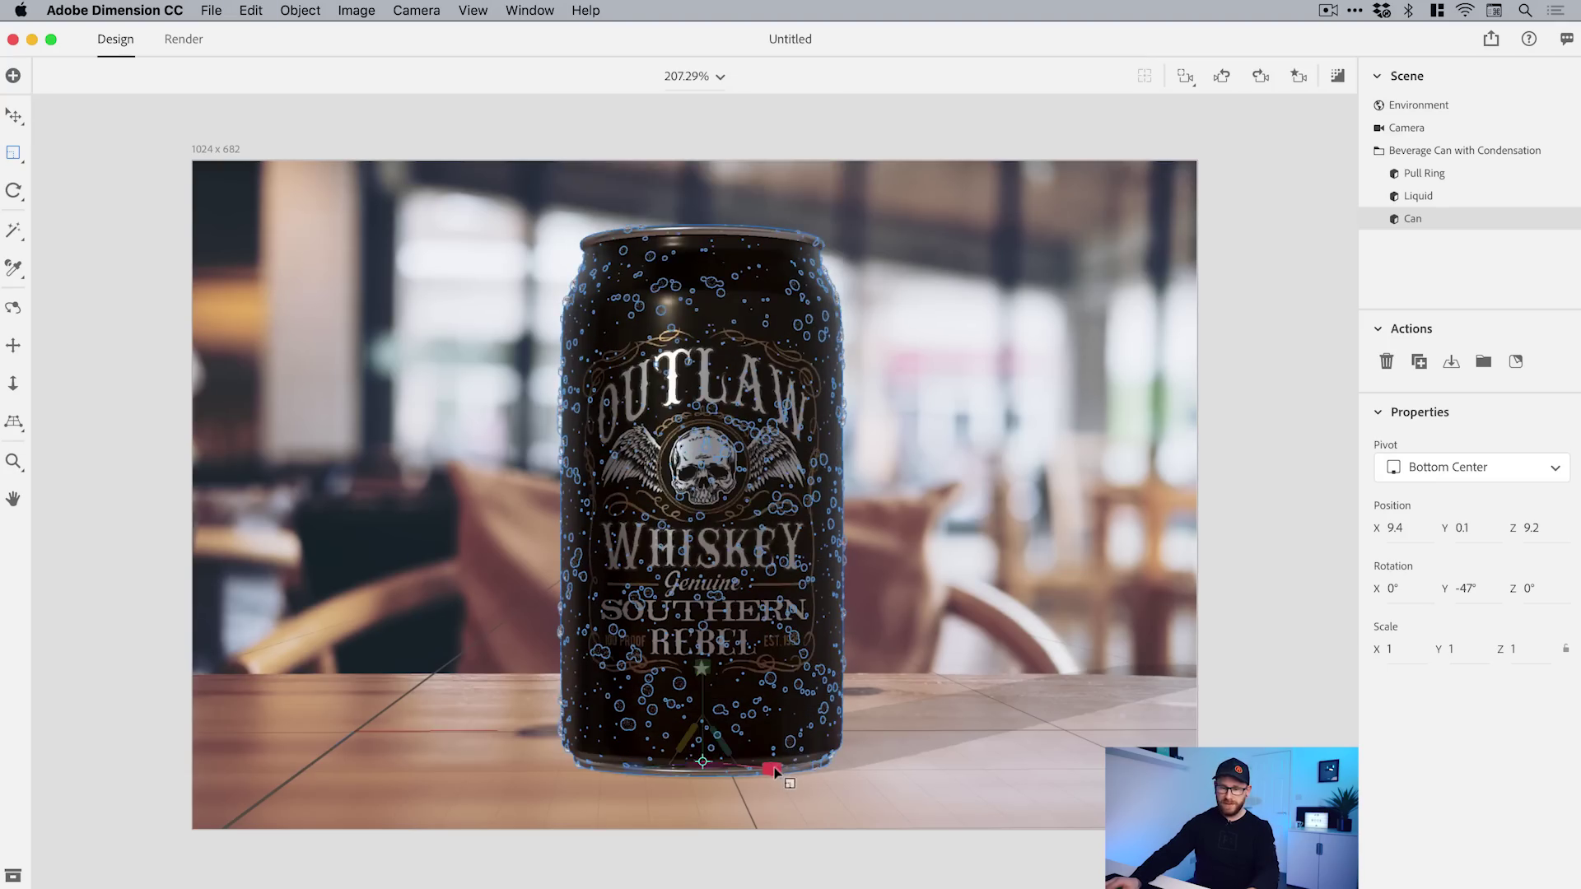
Step: Try stretching the Can object sideways to an X scale of about 5.8, and undo that scaling
{"action": "left_click_drag", "start_coordinate": [787, 774], "coordinate": [782, 771]}
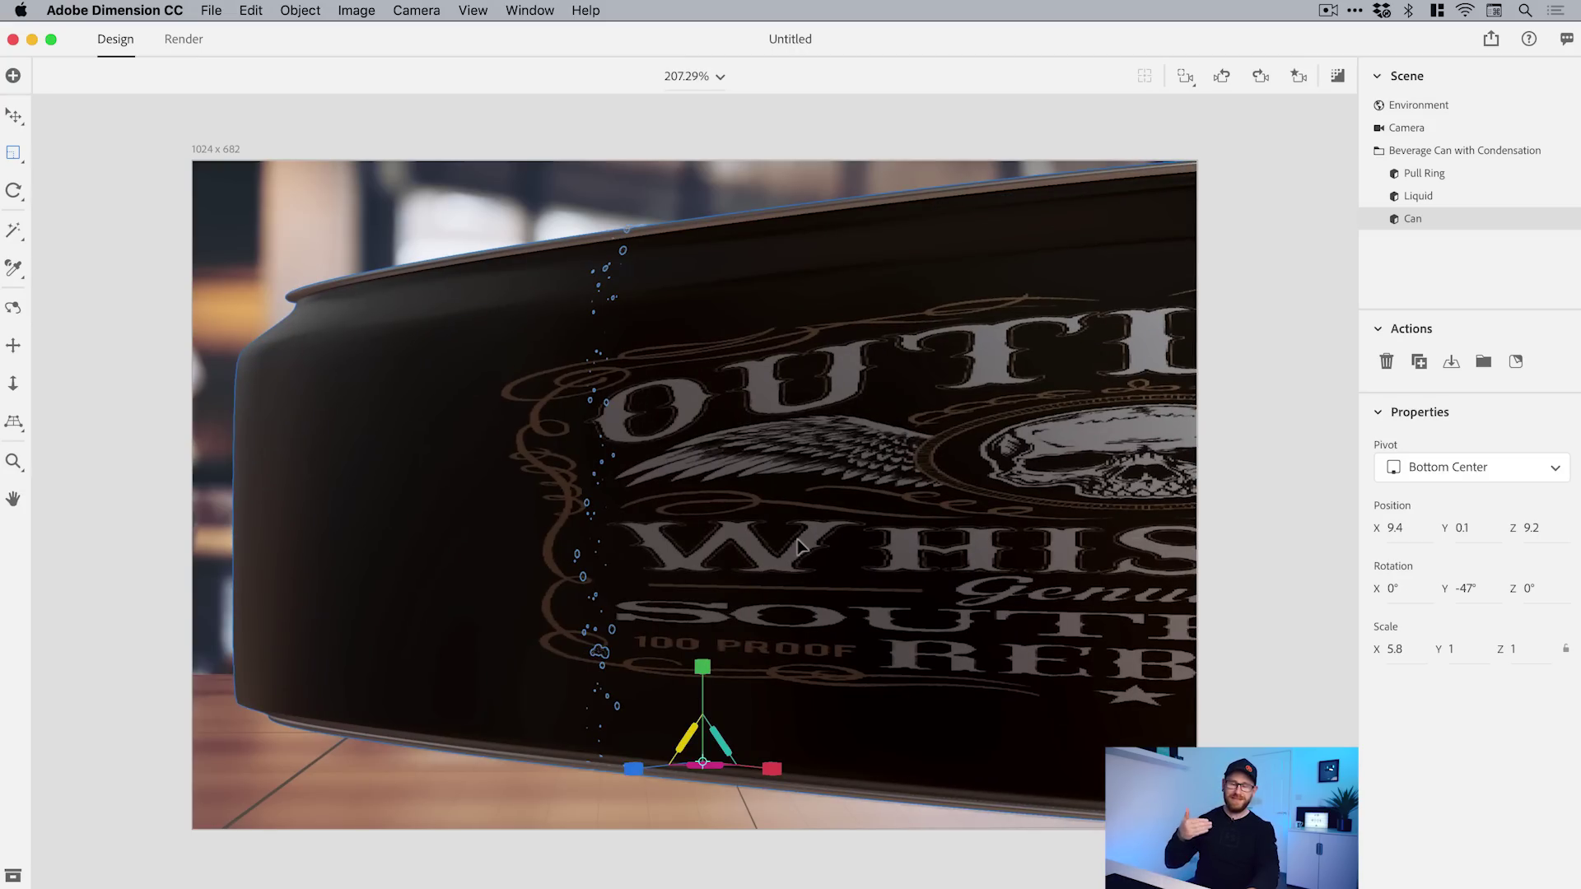
{"action": "key", "text": "super+z"}
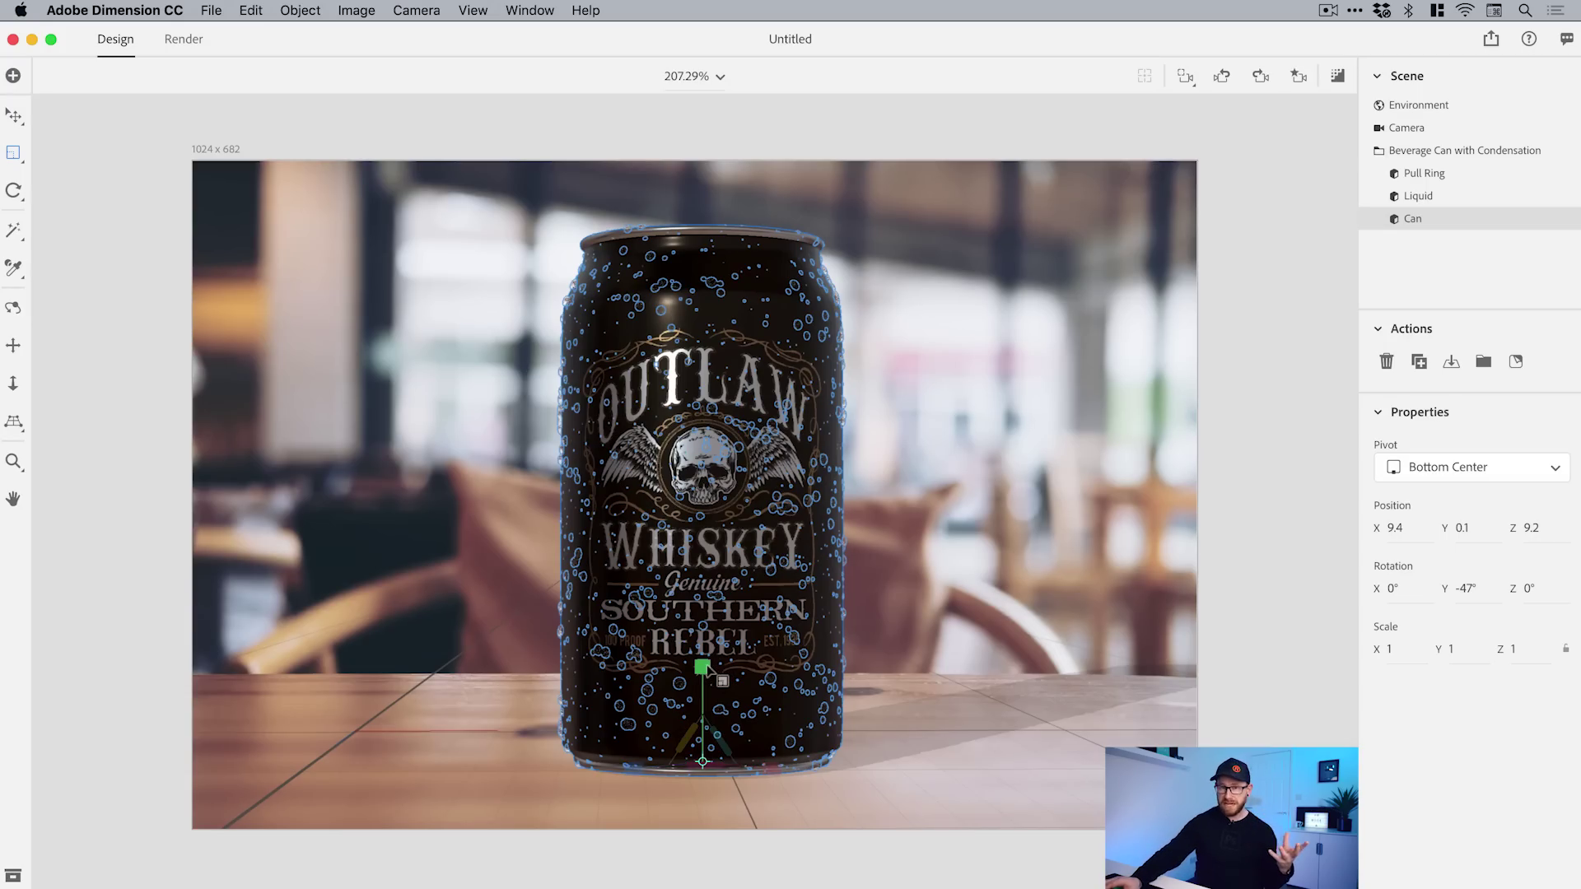
{"action": "mouse_move", "coordinate": [707, 669]}
{"action": "left_mouse_down"}
{"action": "mouse_move", "coordinate": [683, 424]}
{"action": "mouse_move", "coordinate": [696, 739]}
{"action": "mouse_move", "coordinate": [698, 685]}
{"action": "mouse_move", "coordinate": [679, 682]}
{"action": "left_mouse_up"}
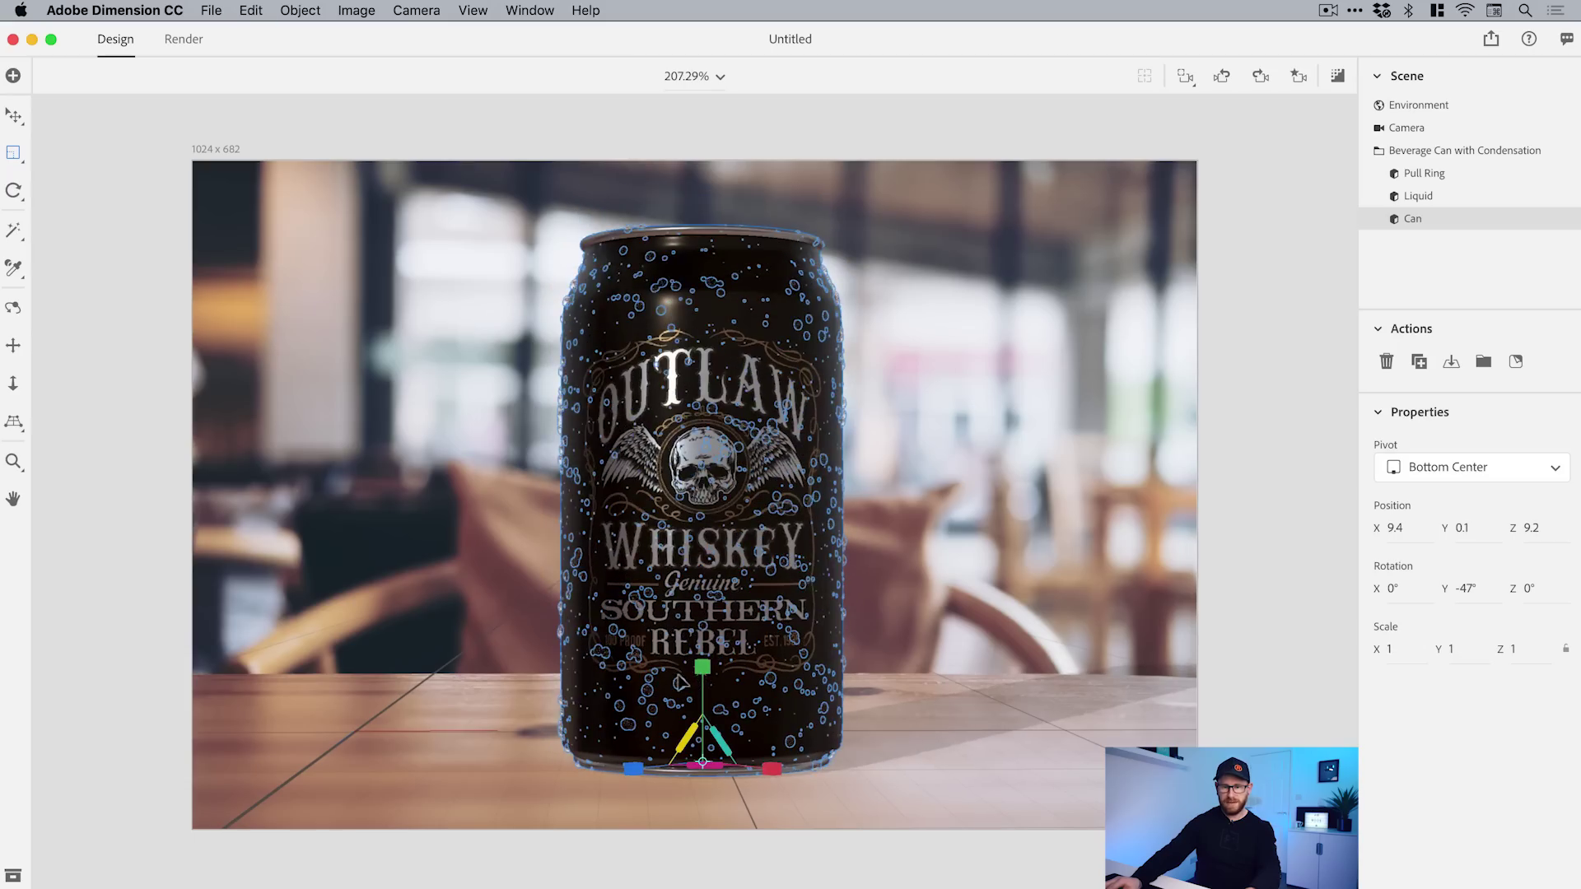
Step: Try rotating the Can object about its different axes with the Rotate tool, undoing each rotation
{"action": "left_click", "coordinate": [13, 193]}
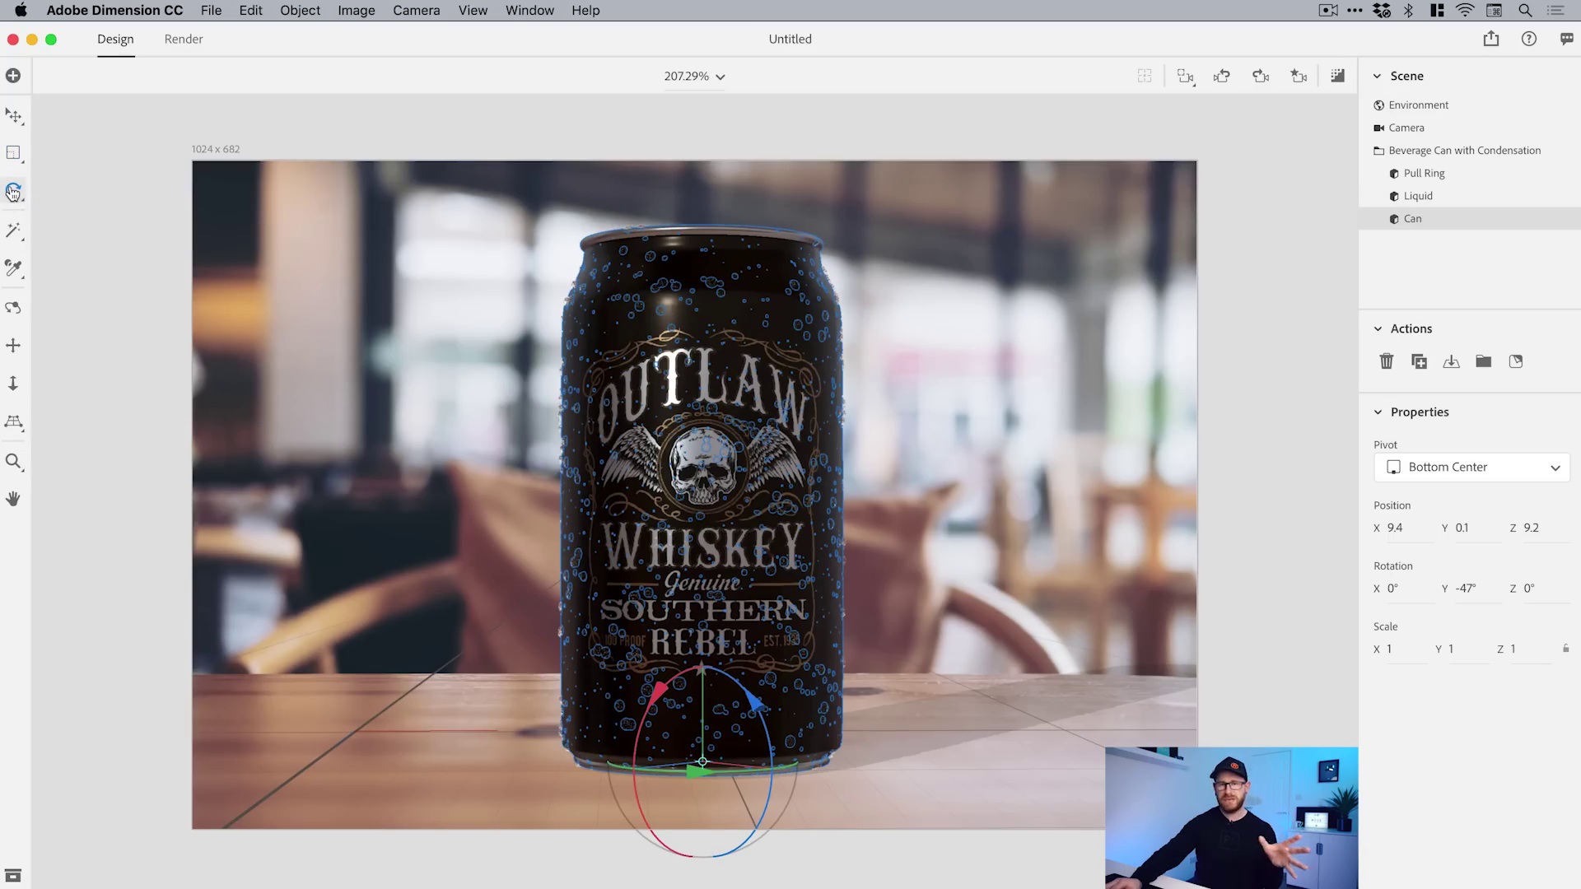
{"action": "left_click_drag", "start_coordinate": [770, 733], "coordinate": [759, 764]}
{"action": "left_click_drag", "start_coordinate": [230, 721], "coordinate": [818, 776]}
{"action": "left_click_drag", "start_coordinate": [683, 774], "coordinate": [508, 786]}
{"action": "key", "text": "super+z"}
{"action": "mouse_move", "coordinate": [751, 704]}
{"action": "left_mouse_down"}
{"action": "mouse_move", "coordinate": [786, 798]}
{"action": "mouse_move", "coordinate": [770, 811]}
{"action": "mouse_move", "coordinate": [765, 721]}
{"action": "left_mouse_up"}
{"action": "key", "text": "super+z"}
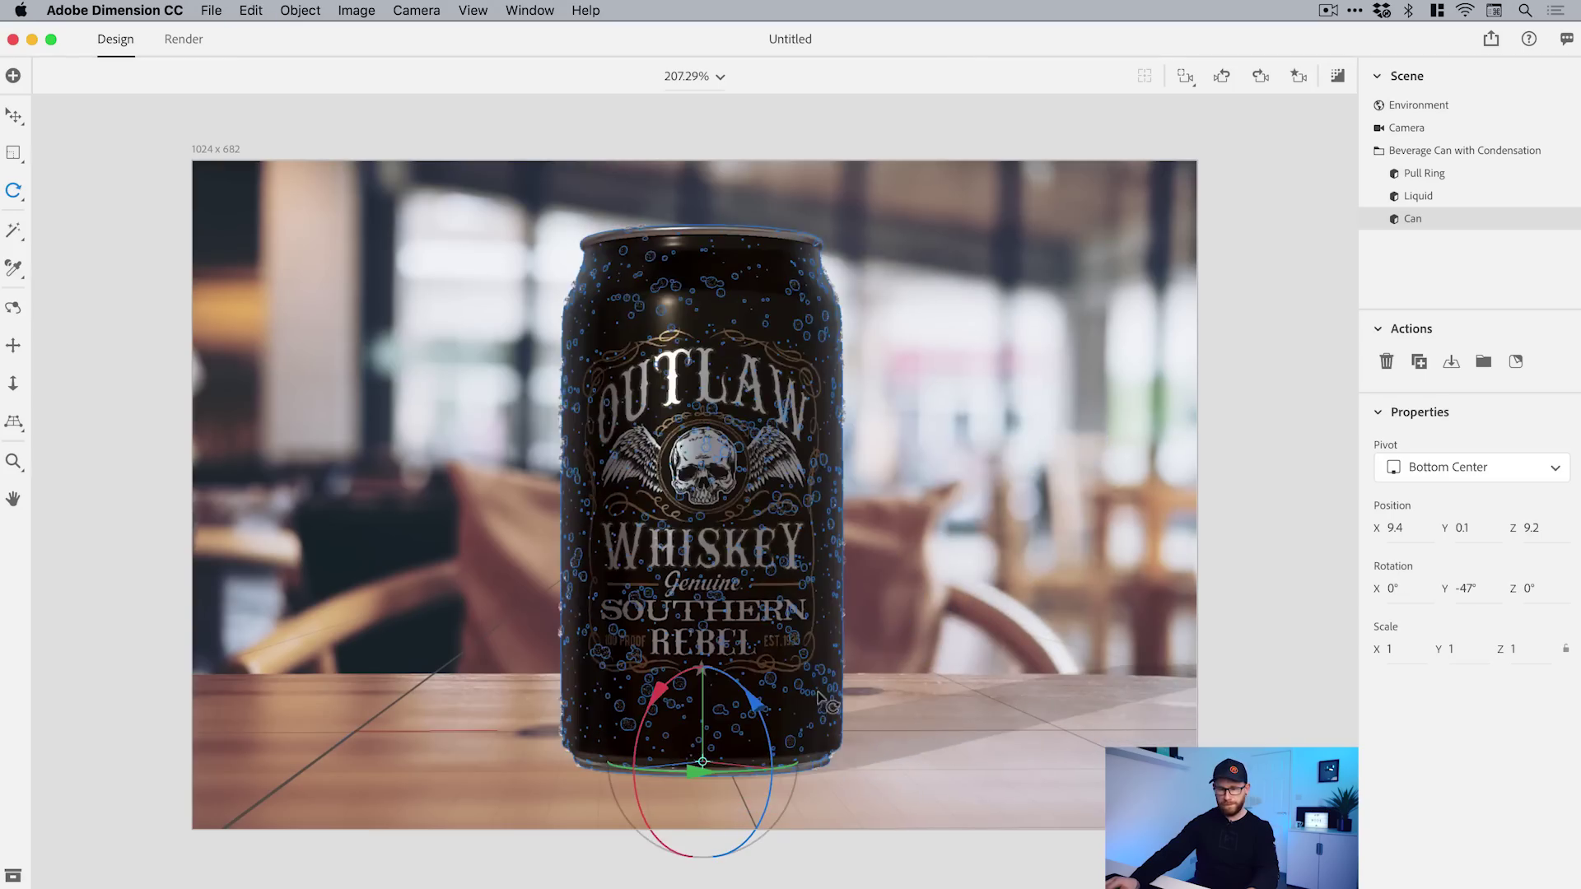
Step: Sample the near-black material from the upper part of the can with the Sampler tool
{"action": "left_click", "coordinate": [14, 265]}
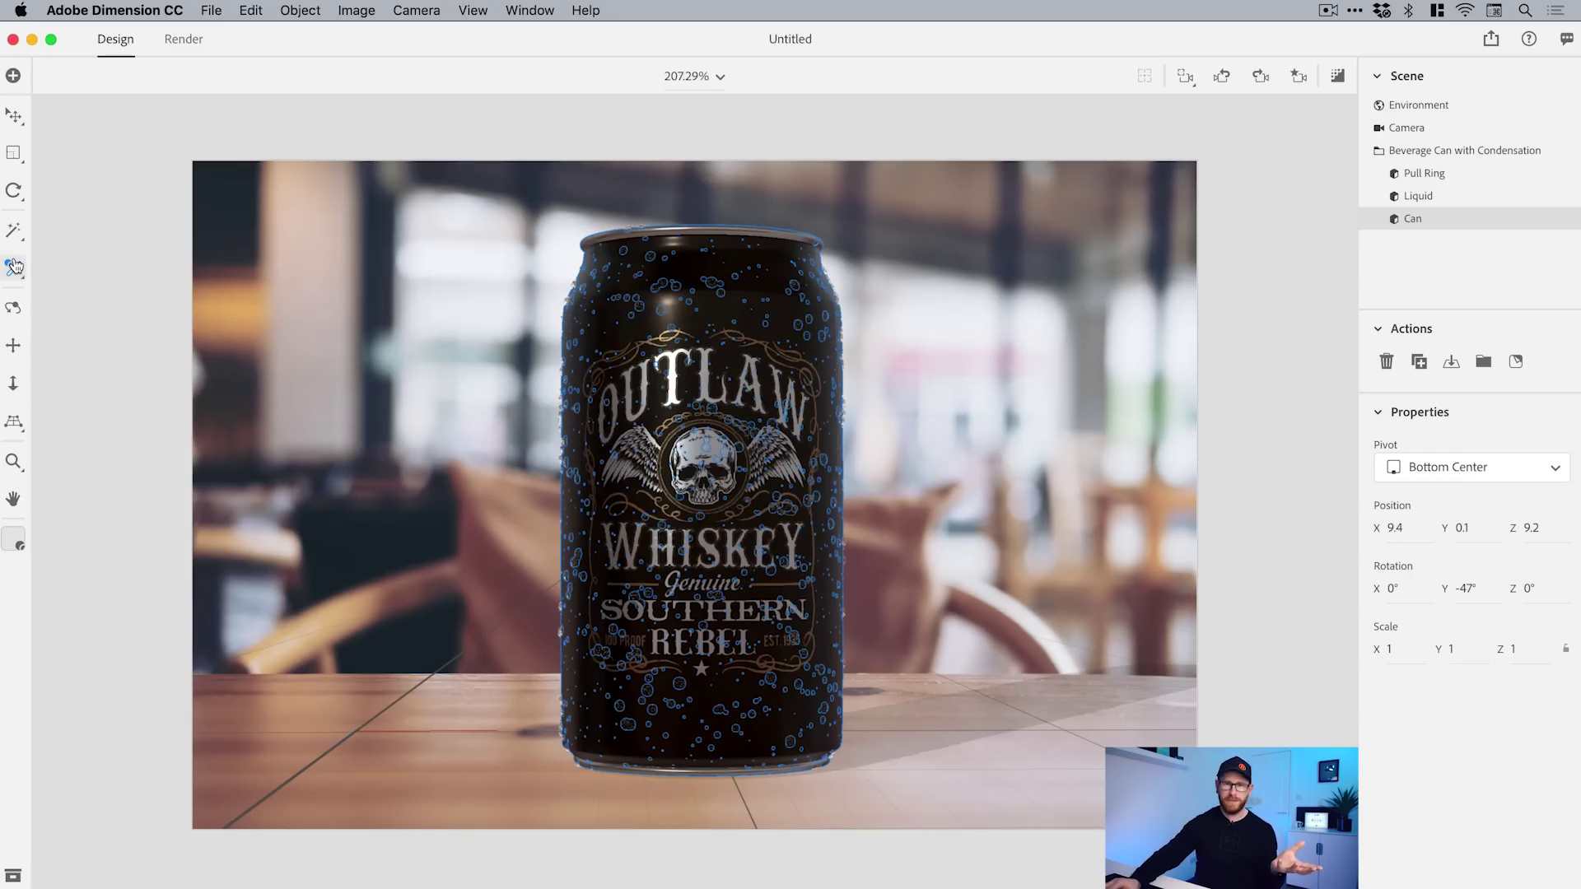
{"action": "left_click", "coordinate": [675, 313]}
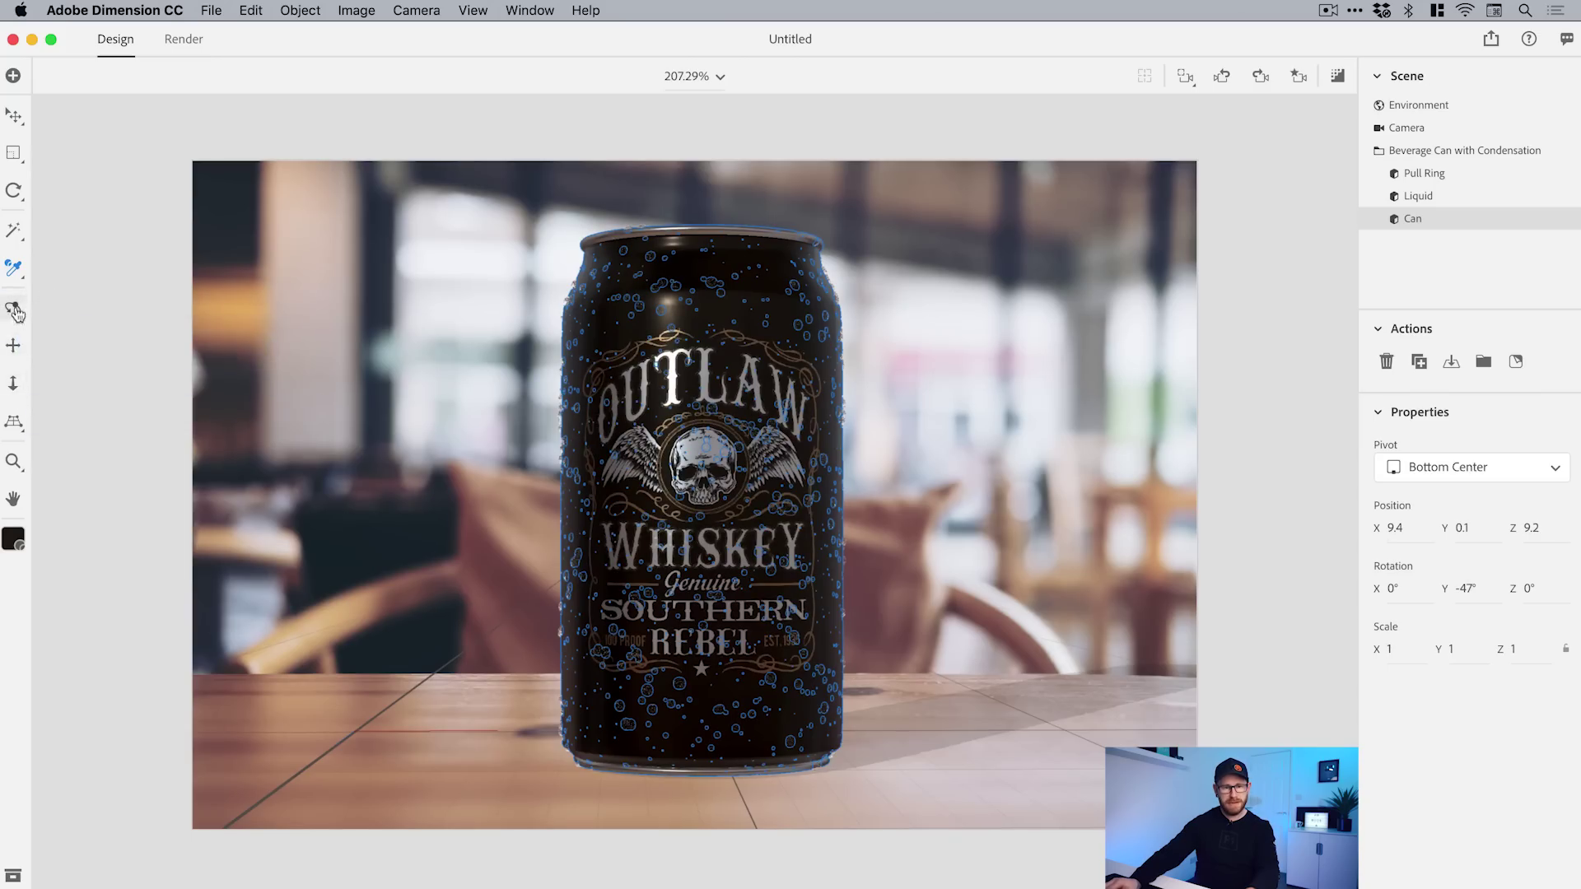
Step: Try shifting the scene's horizon upward with the Horizon tool, and undo the camera change
{"action": "left_click", "coordinate": [14, 422]}
{"action": "left_click_drag", "start_coordinate": [447, 512], "coordinate": [462, 459]}
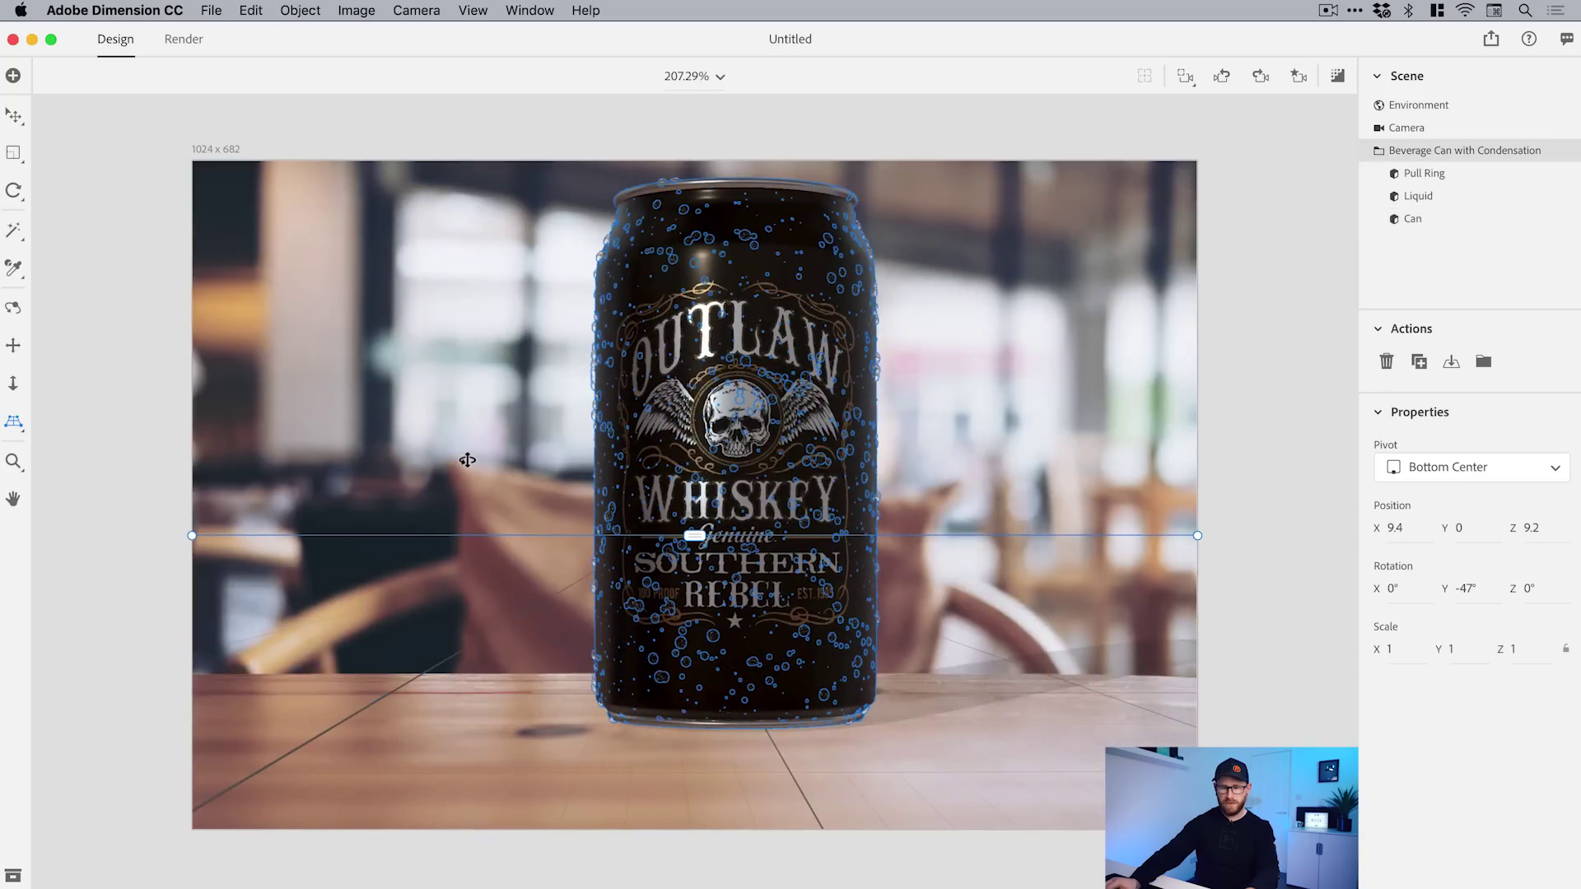
{"action": "left_click", "coordinate": [448, 10]}
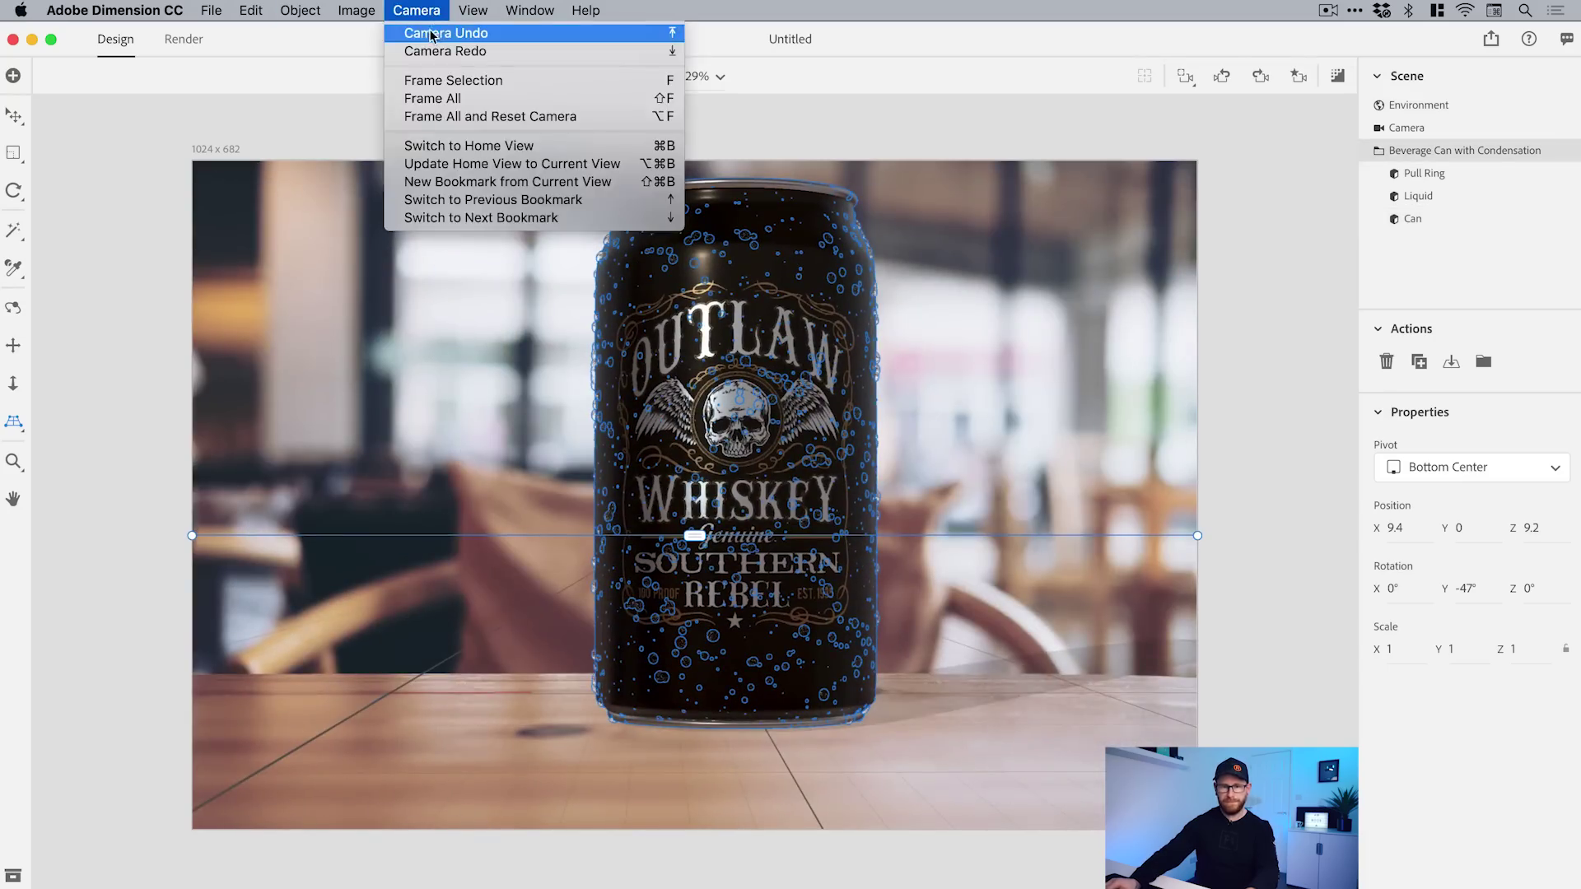
{"action": "left_click", "coordinate": [449, 31]}
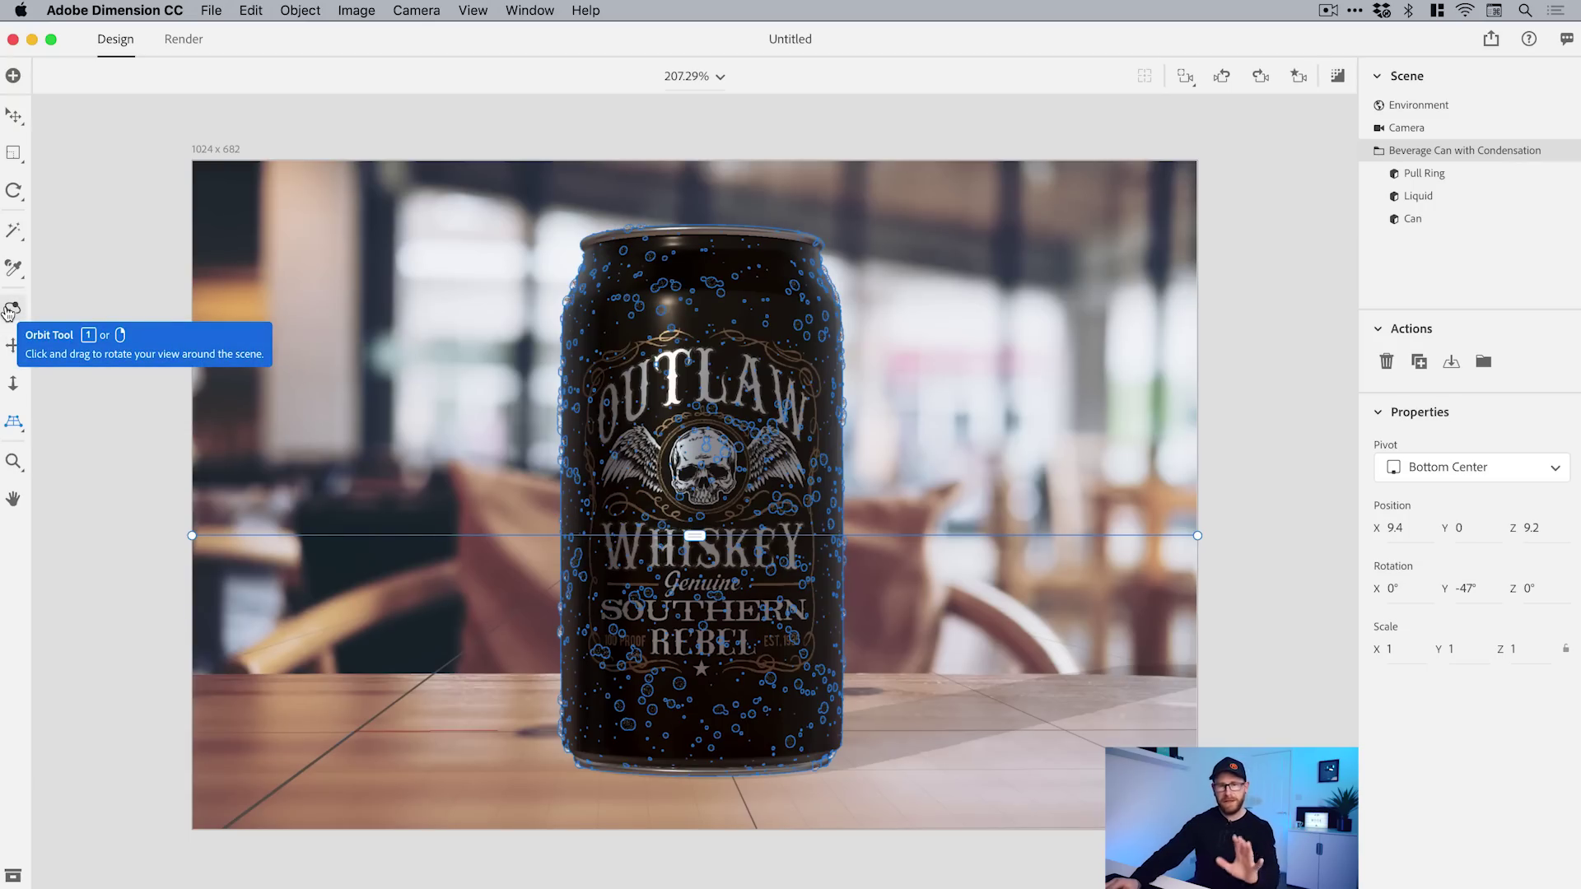
Step: Orbit the camera slightly back and forth around the can, keeping the can upright on the table
{"action": "left_click", "coordinate": [14, 116]}
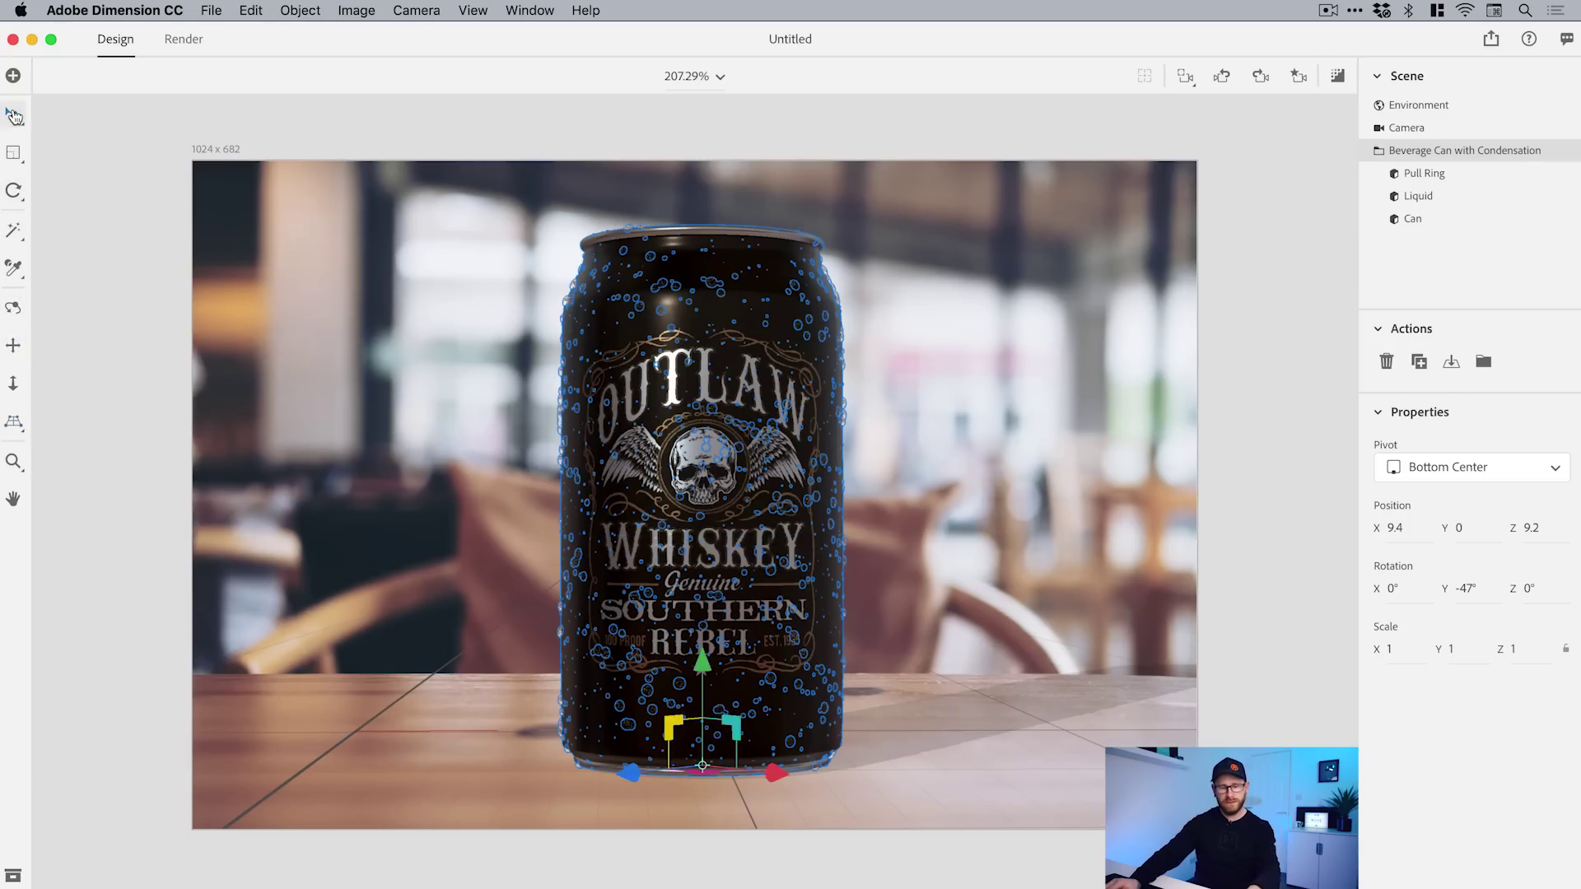
{"action": "key", "text": "1"}
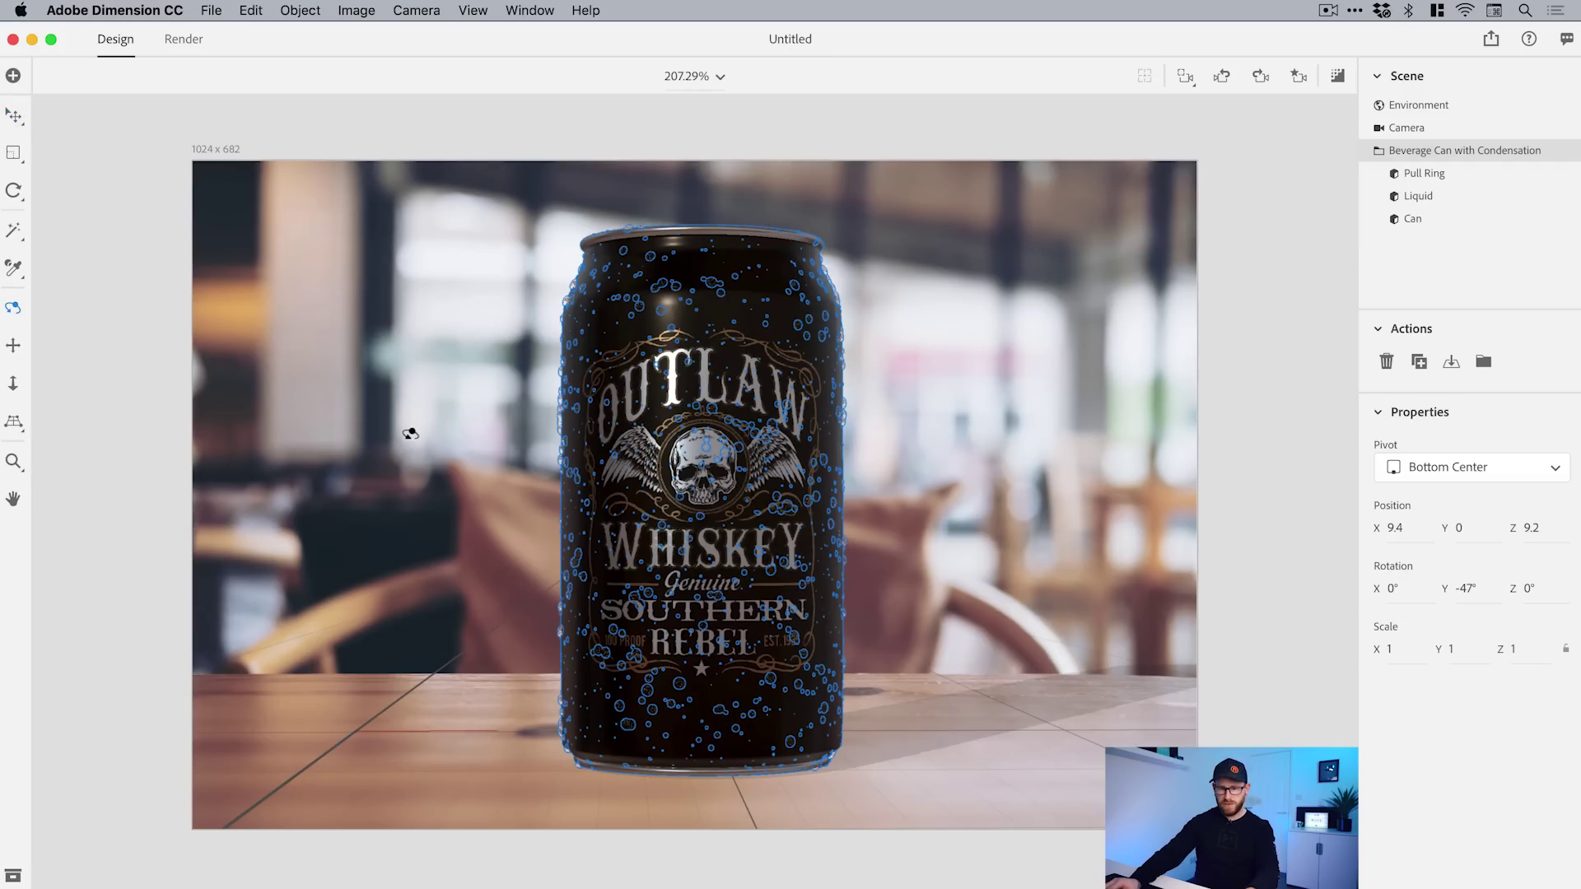
{"action": "mouse_move", "coordinate": [410, 434]}
{"action": "left_mouse_down"}
{"action": "mouse_move", "coordinate": [449, 511]}
{"action": "mouse_move", "coordinate": [428, 634]}
{"action": "mouse_move", "coordinate": [490, 428]}
{"action": "mouse_move", "coordinate": [502, 477]}
{"action": "mouse_move", "coordinate": [518, 360]}
{"action": "mouse_move", "coordinate": [459, 367]}
{"action": "mouse_move", "coordinate": [441, 437]}
{"action": "mouse_move", "coordinate": [418, 433]}
{"action": "left_mouse_up"}
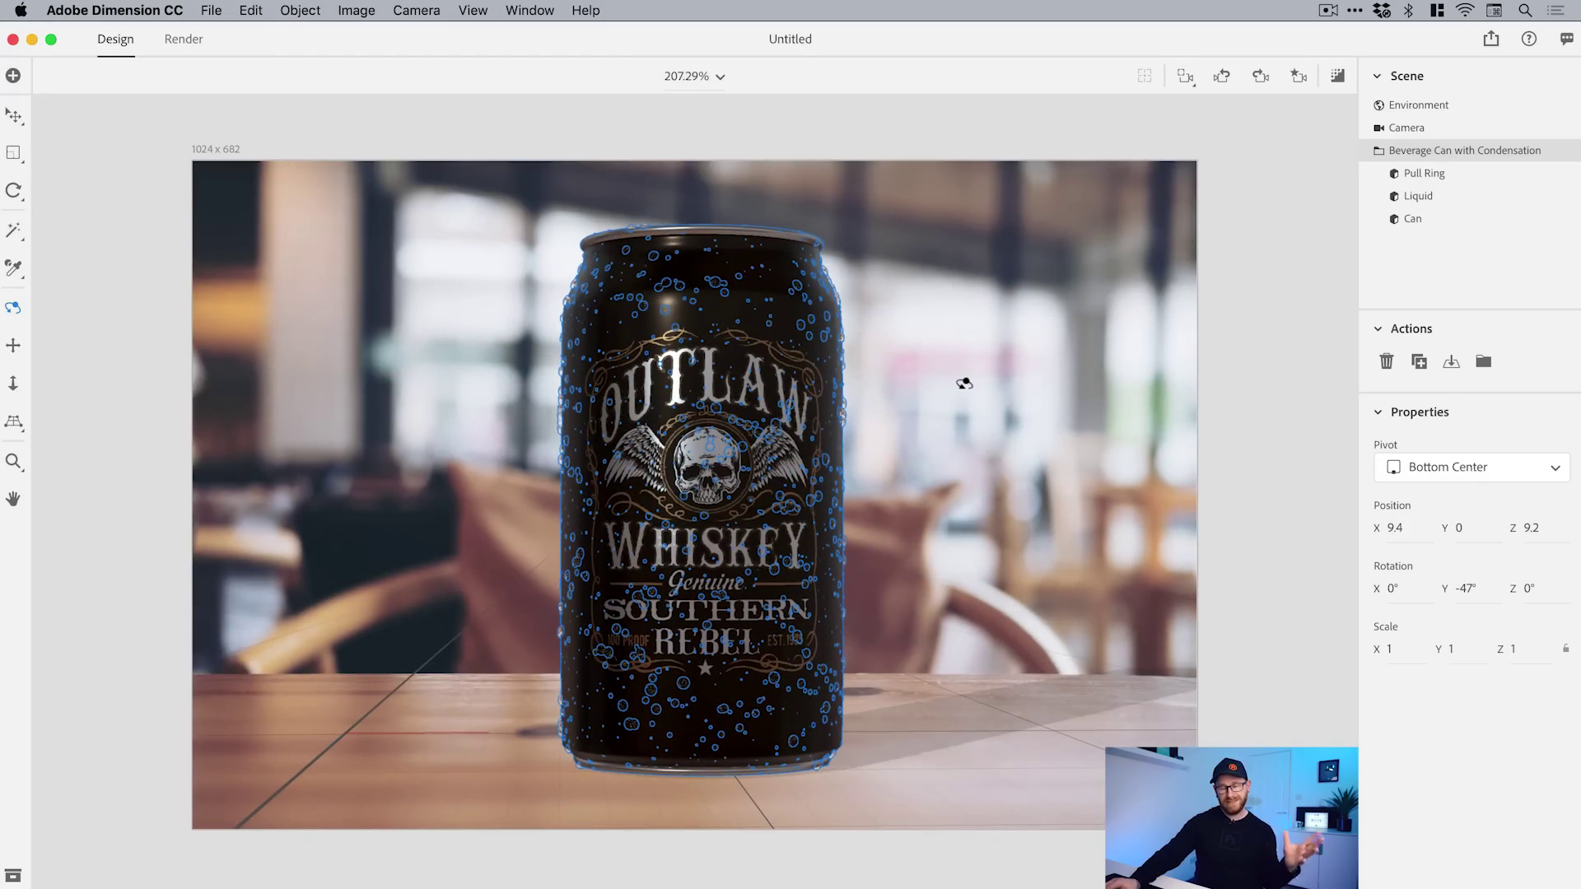
{"action": "mouse_move", "coordinate": [964, 384]}
{"action": "left_mouse_down"}
{"action": "mouse_move", "coordinate": [947, 461]}
{"action": "mouse_move", "coordinate": [951, 387]}
{"action": "mouse_move", "coordinate": [947, 461]}
{"action": "mouse_move", "coordinate": [972, 406]}
{"action": "mouse_move", "coordinate": [939, 370]}
{"action": "mouse_move", "coordinate": [951, 381]}
{"action": "left_mouse_up"}
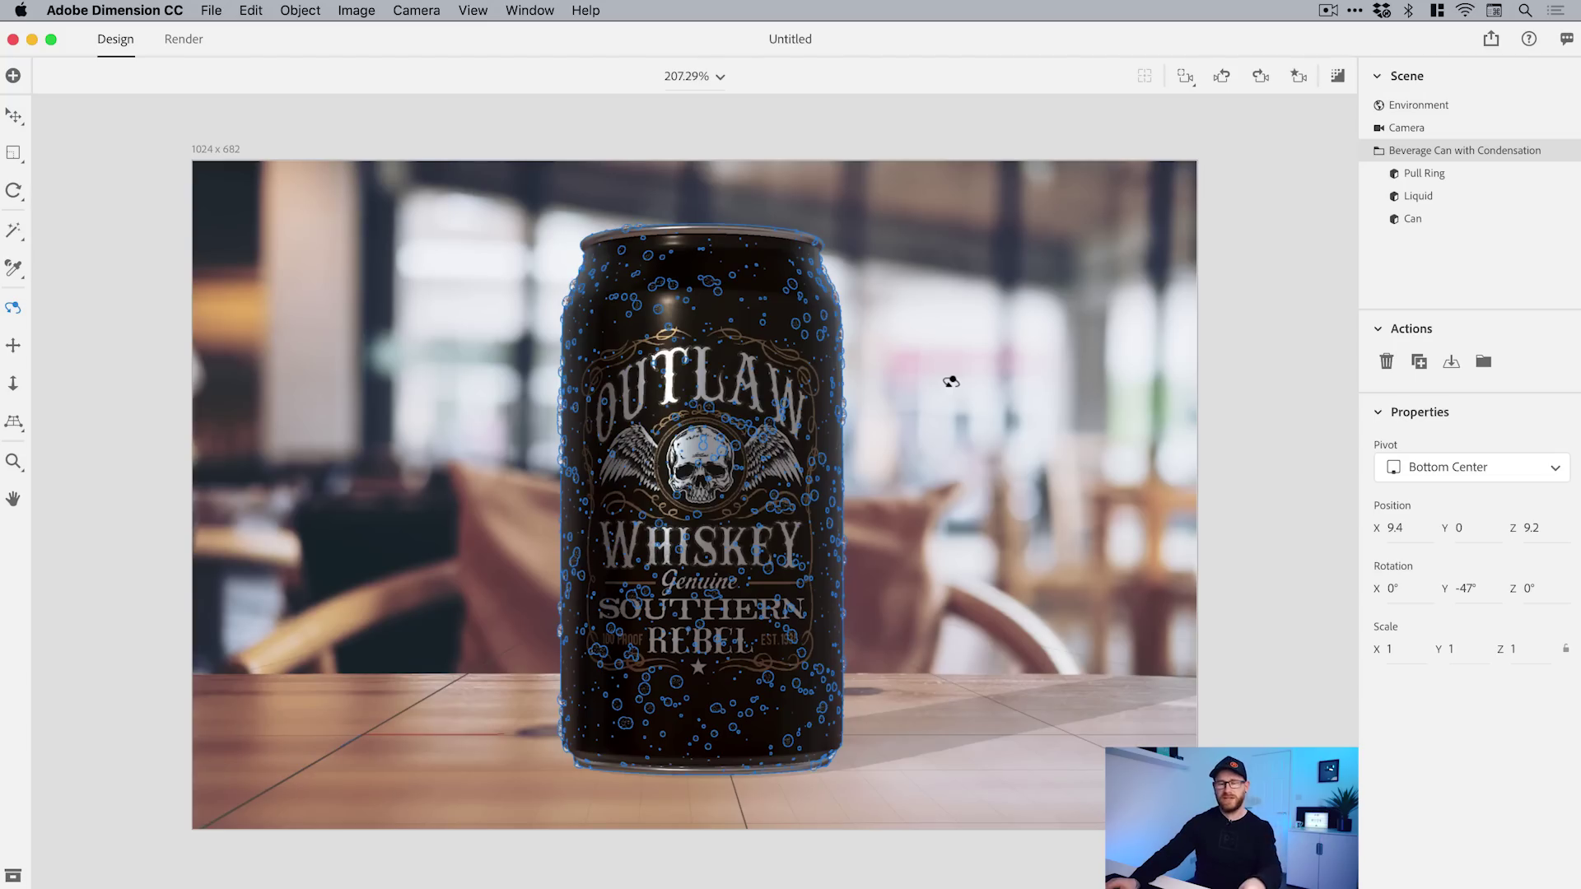
Step: Pan the camera so the can sits slightly further left on the table
{"action": "left_click", "coordinate": [11, 346]}
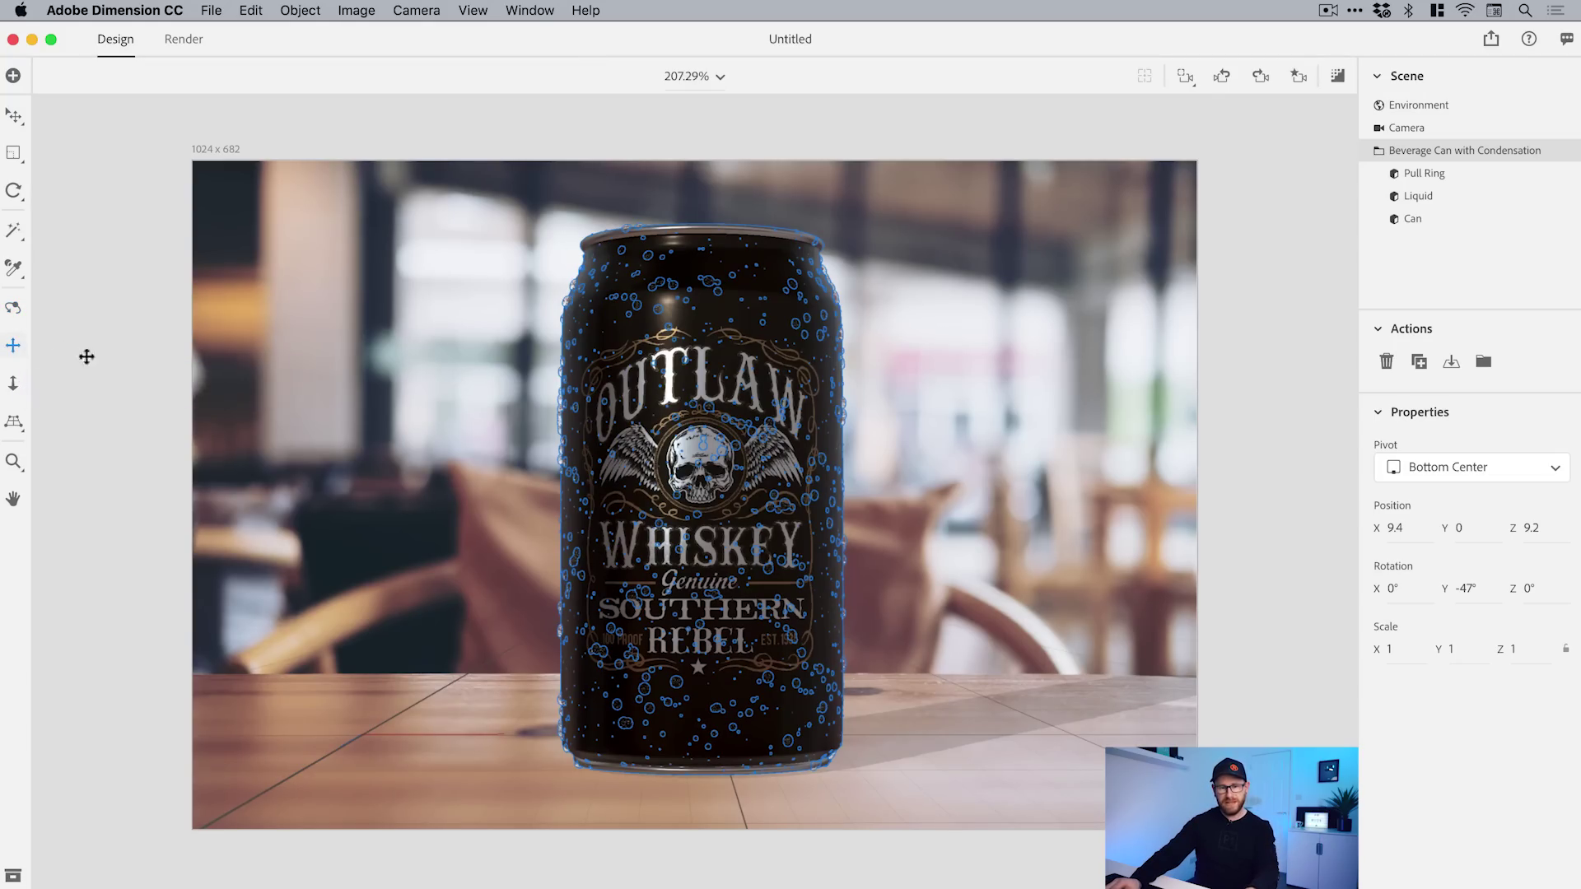
{"action": "mouse_move", "coordinate": [532, 394]}
{"action": "left_mouse_down"}
{"action": "mouse_move", "coordinate": [383, 367]}
{"action": "mouse_move", "coordinate": [465, 321]}
{"action": "mouse_move", "coordinate": [552, 326]}
{"action": "mouse_move", "coordinate": [491, 357]}
{"action": "mouse_move", "coordinate": [508, 383]}
{"action": "left_mouse_up"}
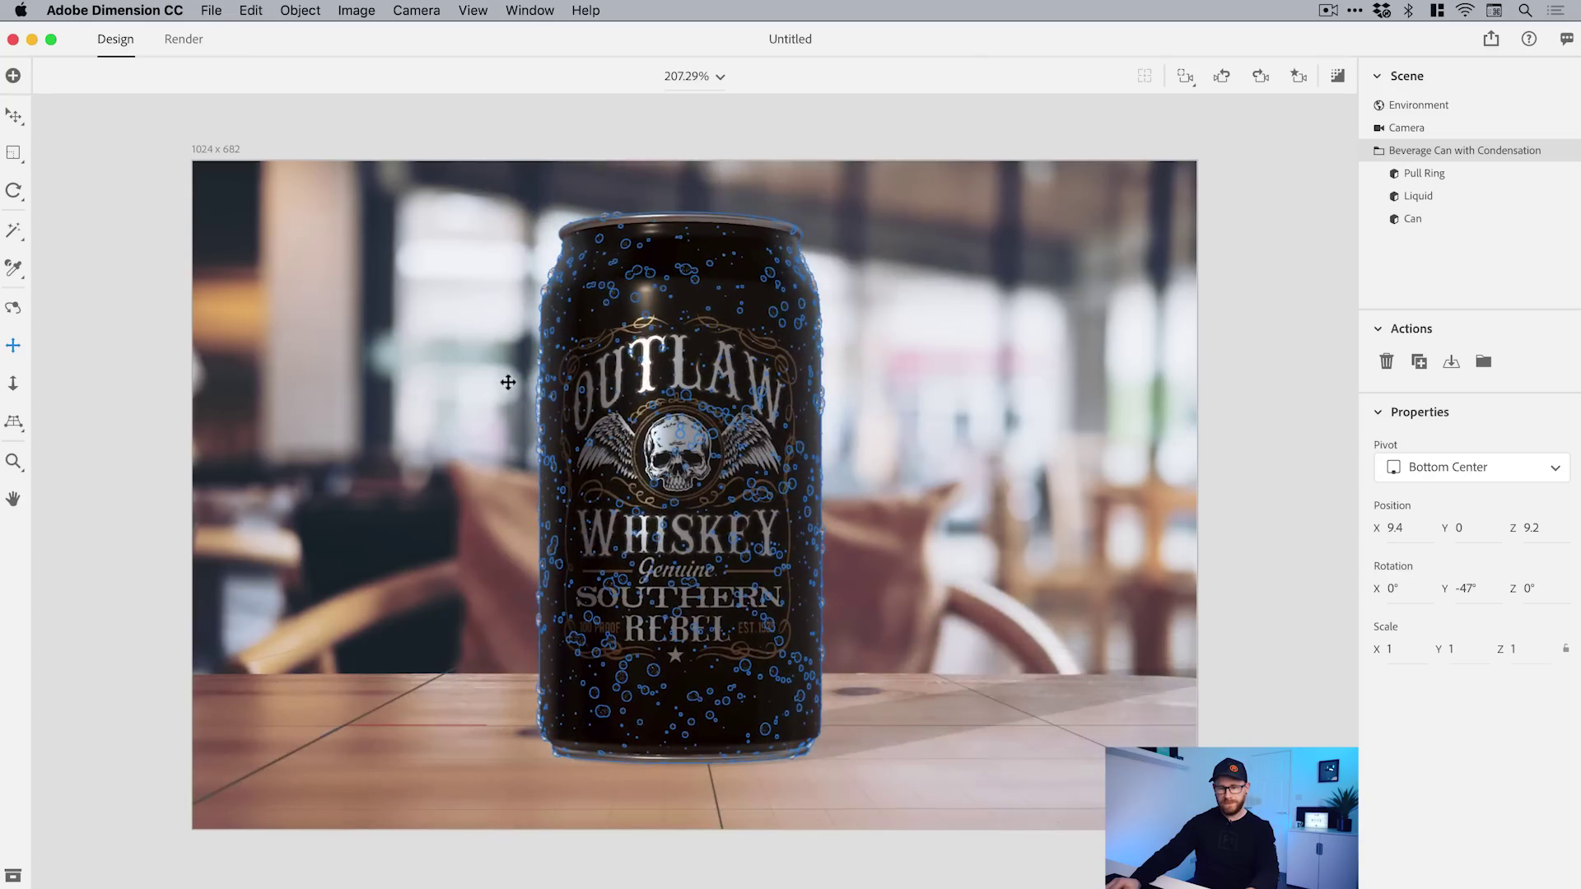
{"action": "mouse_move", "coordinate": [884, 427]}
{"action": "left_mouse_down"}
{"action": "mouse_move", "coordinate": [917, 487]}
{"action": "mouse_move", "coordinate": [804, 487]}
{"action": "mouse_move", "coordinate": [847, 398]}
{"action": "mouse_move", "coordinate": [903, 443]}
{"action": "mouse_move", "coordinate": [829, 427]}
{"action": "mouse_move", "coordinate": [883, 424]}
{"action": "left_mouse_up"}
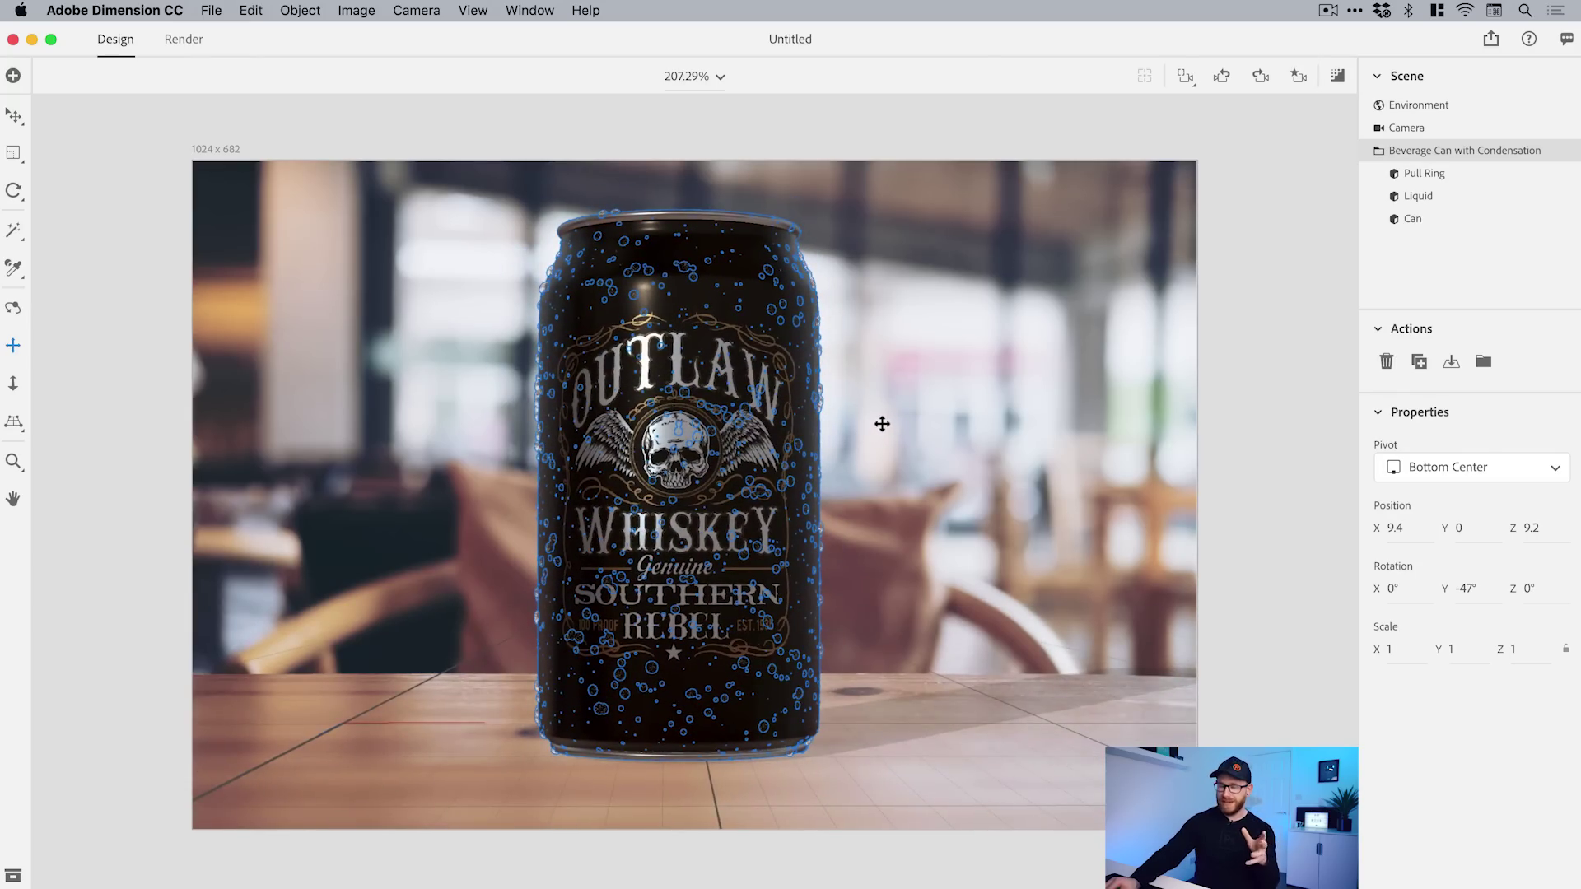
{"action": "mouse_move", "coordinate": [882, 429]}
{"action": "left_mouse_down"}
{"action": "mouse_move", "coordinate": [796, 472]}
{"action": "mouse_move", "coordinate": [930, 412]}
{"action": "mouse_move", "coordinate": [893, 434]}
{"action": "mouse_move", "coordinate": [878, 395]}
{"action": "mouse_move", "coordinate": [900, 424]}
{"action": "mouse_move", "coordinate": [882, 446]}
{"action": "left_mouse_up"}
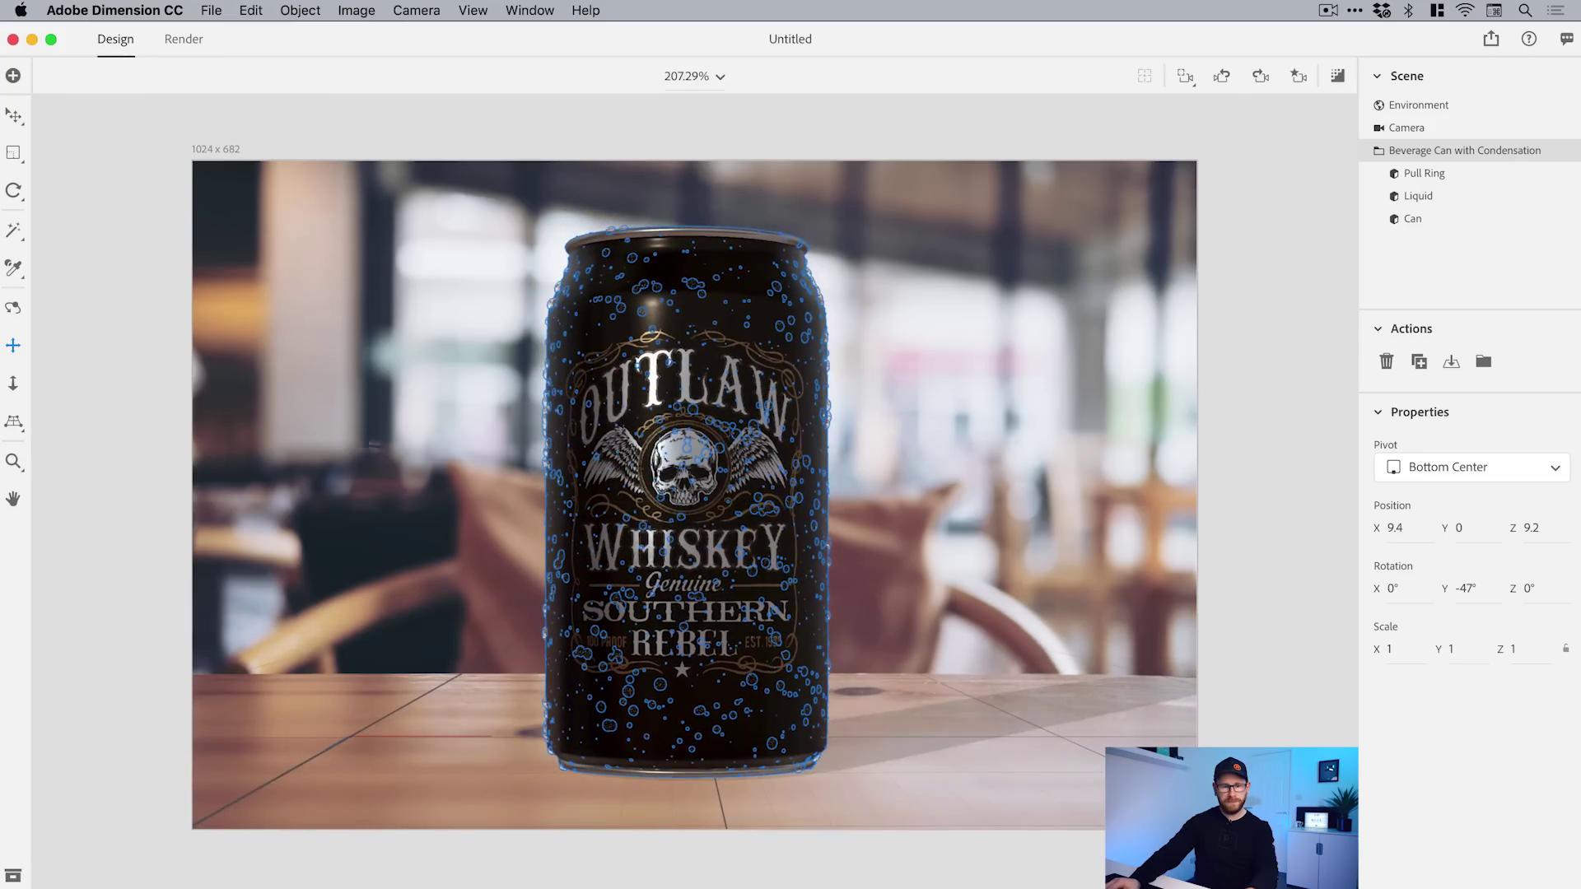
Step: Dolly the camera slightly back from the can and orbit it a small amount
{"action": "left_click", "coordinate": [12, 388]}
{"action": "mouse_move", "coordinate": [885, 509]}
{"action": "left_mouse_down"}
{"action": "mouse_move", "coordinate": [893, 731]}
{"action": "mouse_move", "coordinate": [921, 871]}
{"action": "mouse_move", "coordinate": [857, 397]}
{"action": "mouse_move", "coordinate": [917, 805]}
{"action": "mouse_move", "coordinate": [863, 317]}
{"action": "mouse_move", "coordinate": [904, 837]}
{"action": "mouse_move", "coordinate": [887, 460]}
{"action": "mouse_move", "coordinate": [887, 564]}
{"action": "mouse_move", "coordinate": [872, 511]}
{"action": "left_mouse_up"}
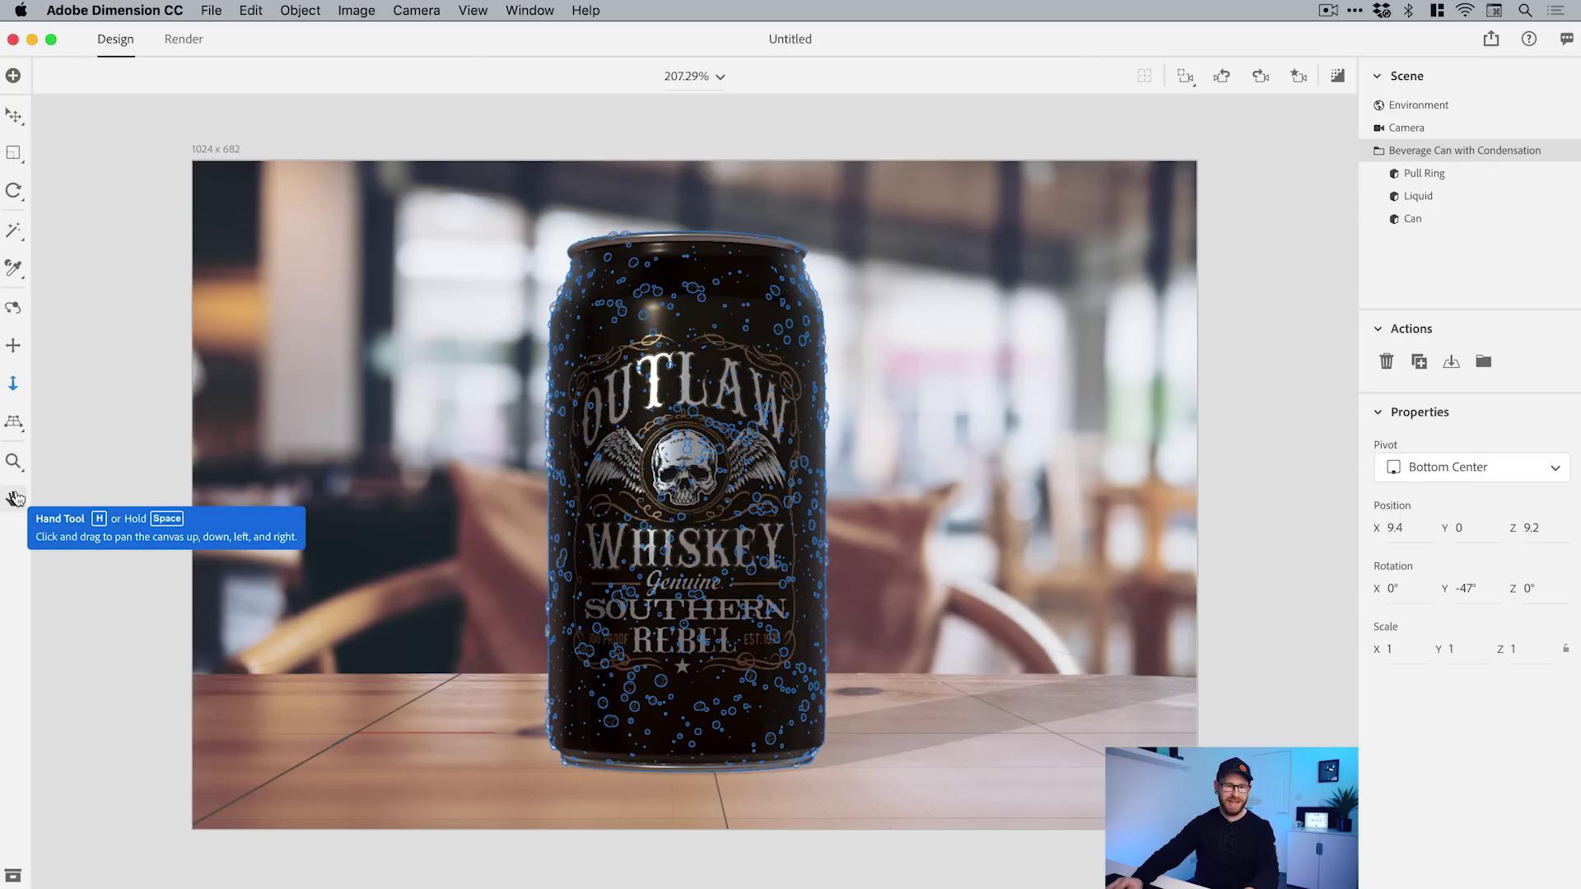
{"action": "left_click_drag", "start_coordinate": [557, 476], "coordinate": [645, 466]}
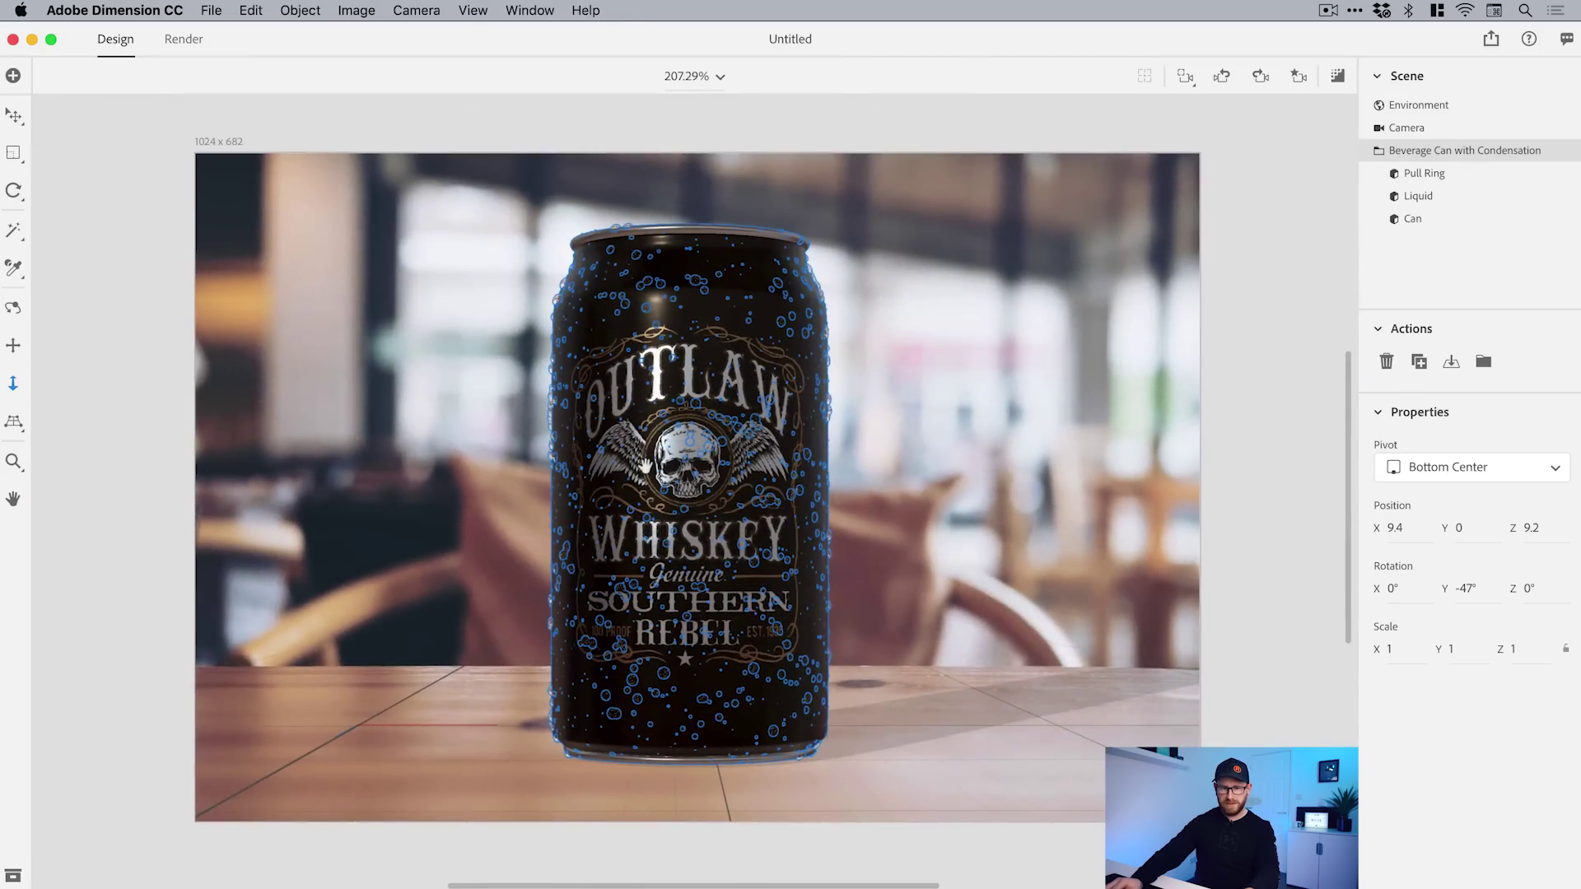
{"action": "left_click_drag", "start_coordinate": [468, 406], "coordinate": [431, 394]}
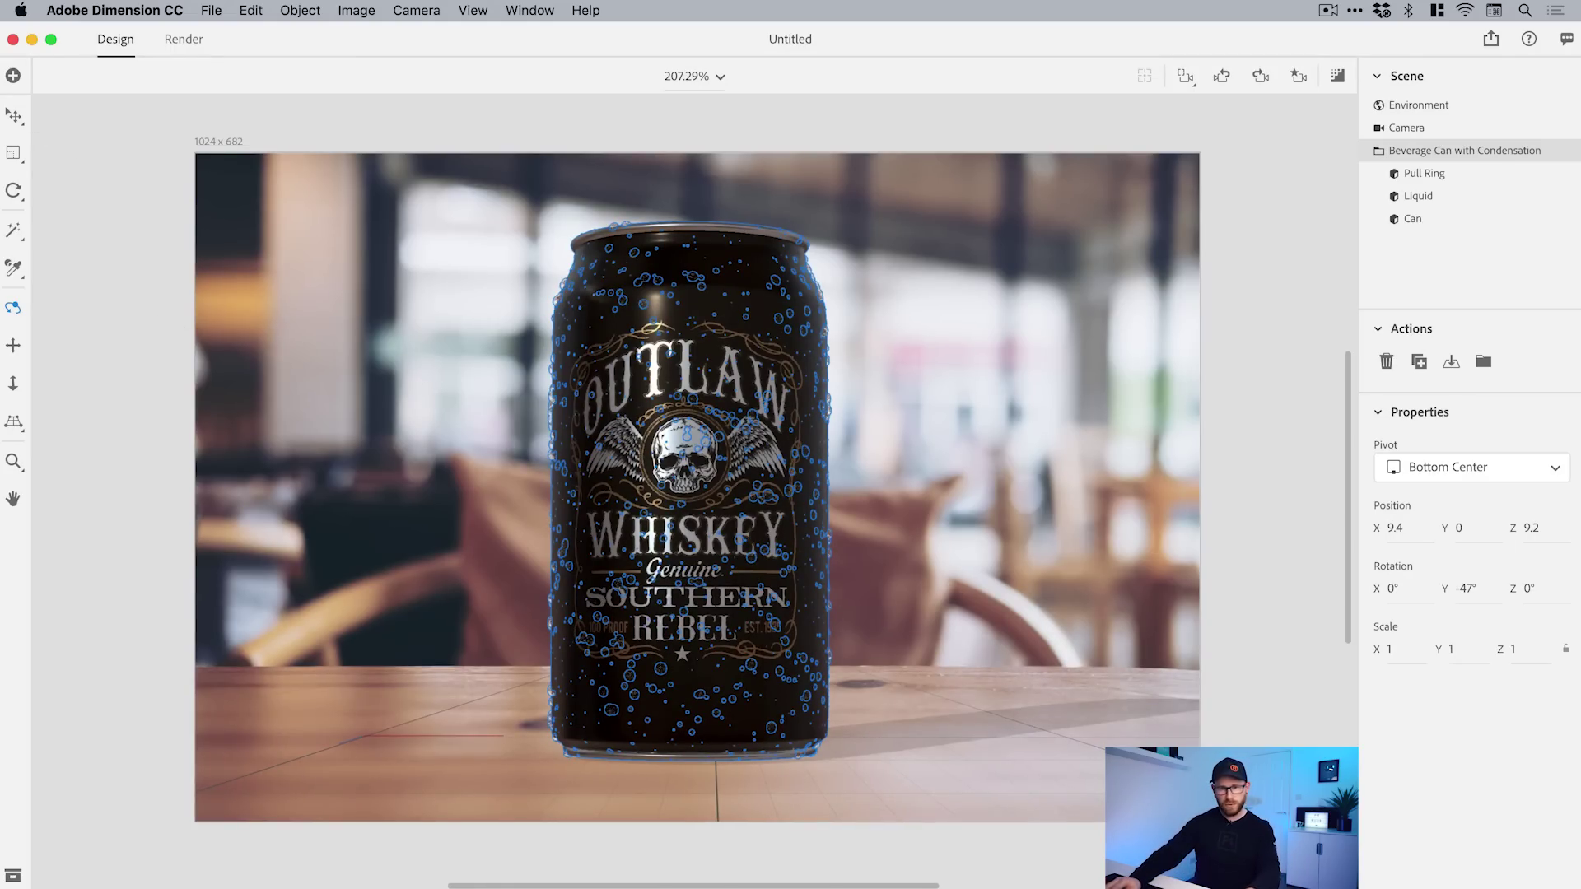
{"action": "left_click", "coordinate": [288, 10]}
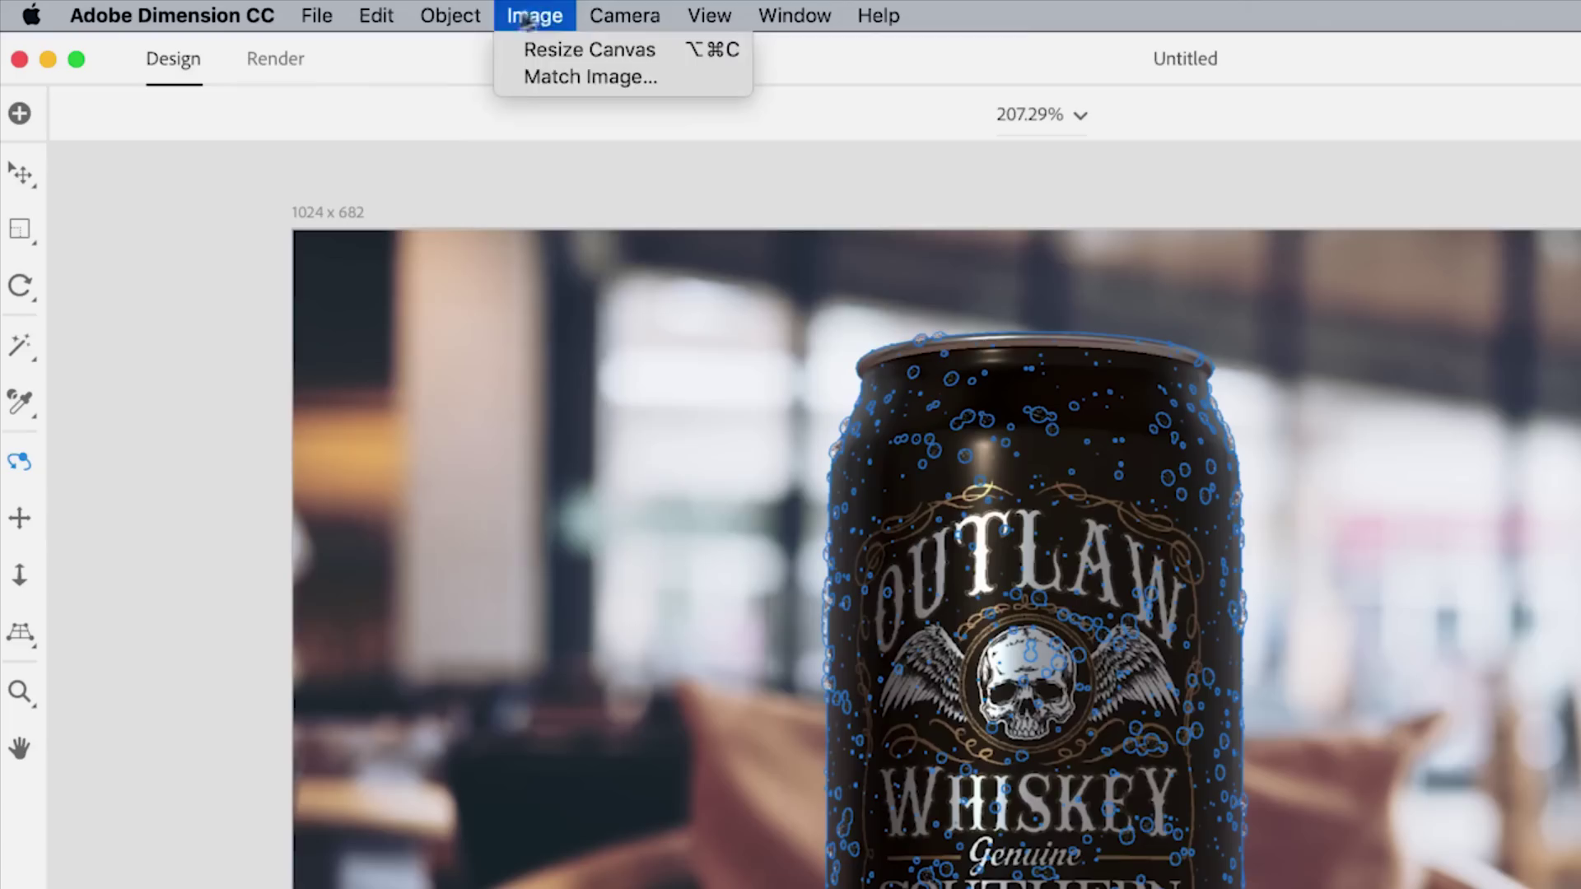
{"action": "mouse_move", "coordinate": [617, 17]}
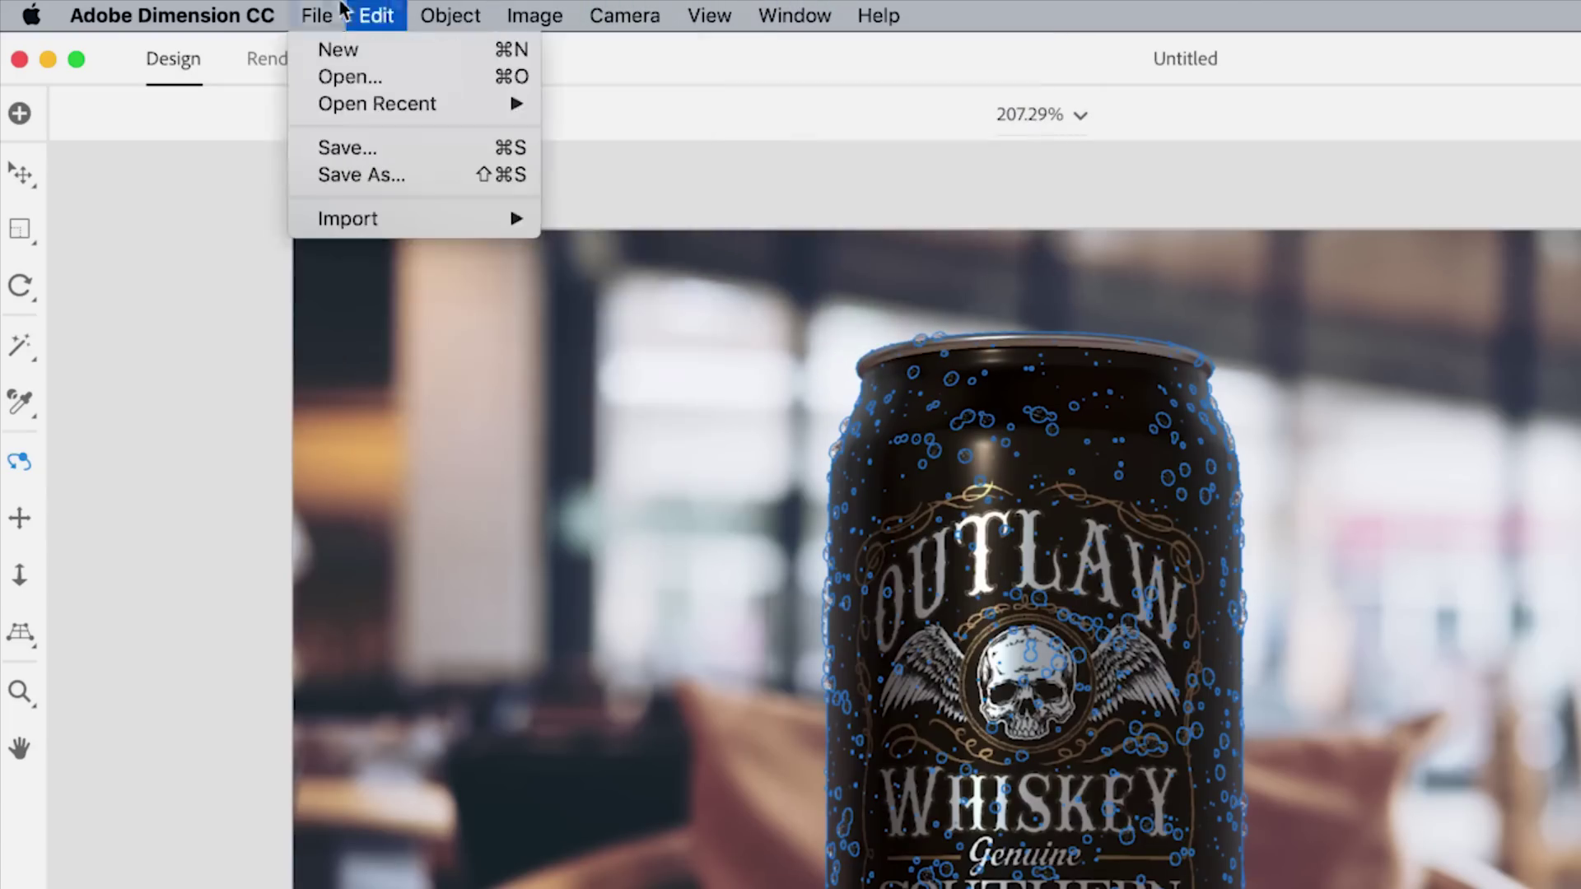
{"action": "left_click", "coordinate": [318, 14]}
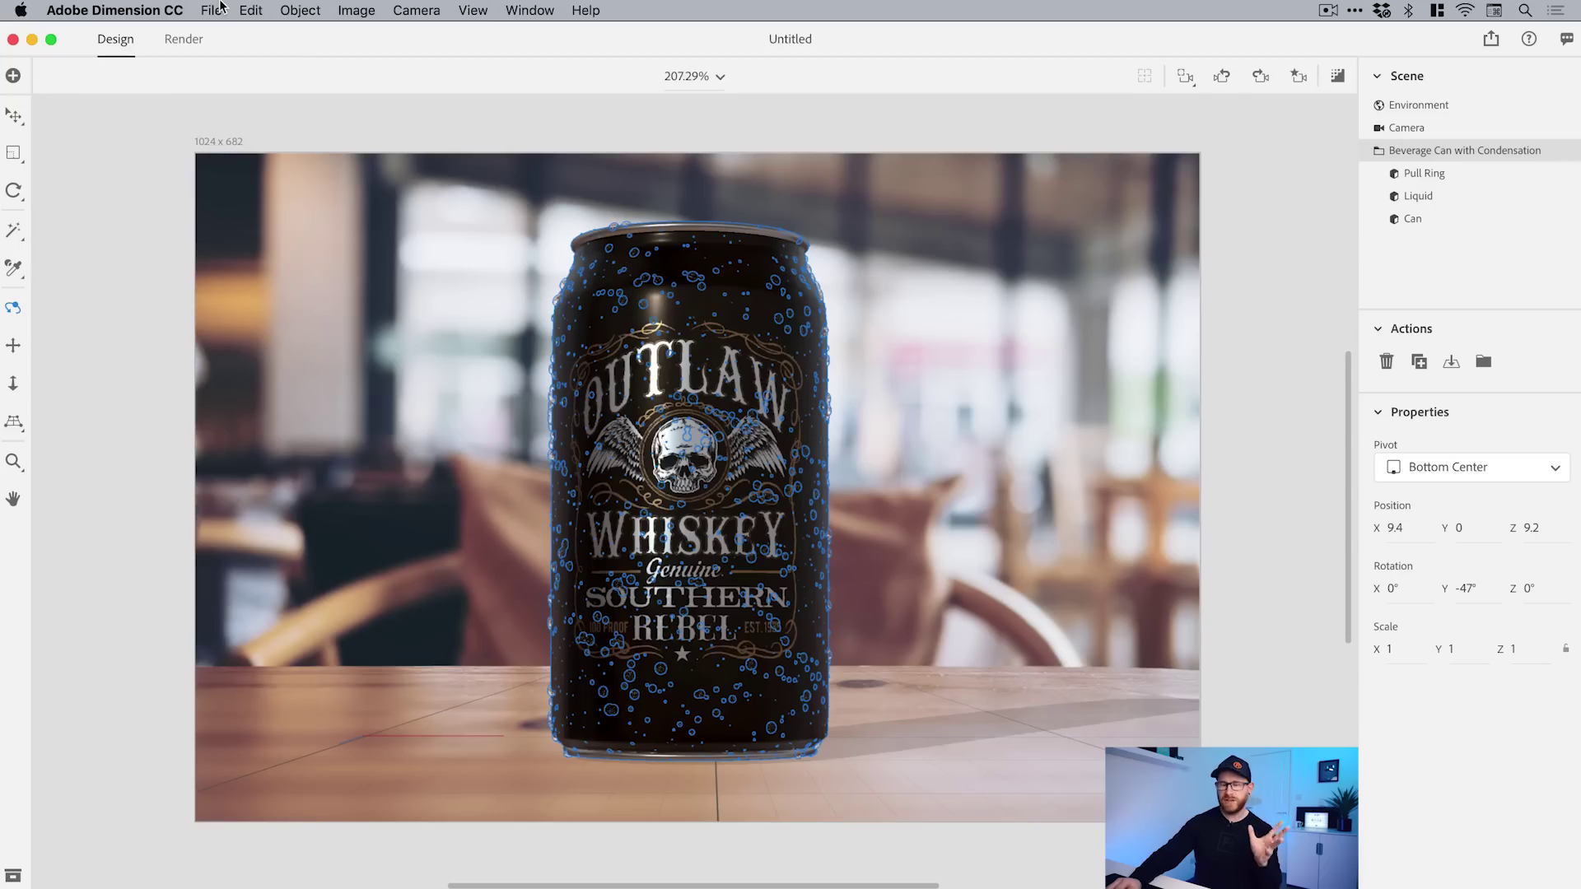
Step: Deselect the can model to show the canvas size, units and resolution settings
{"action": "left_click", "coordinate": [1451, 266]}
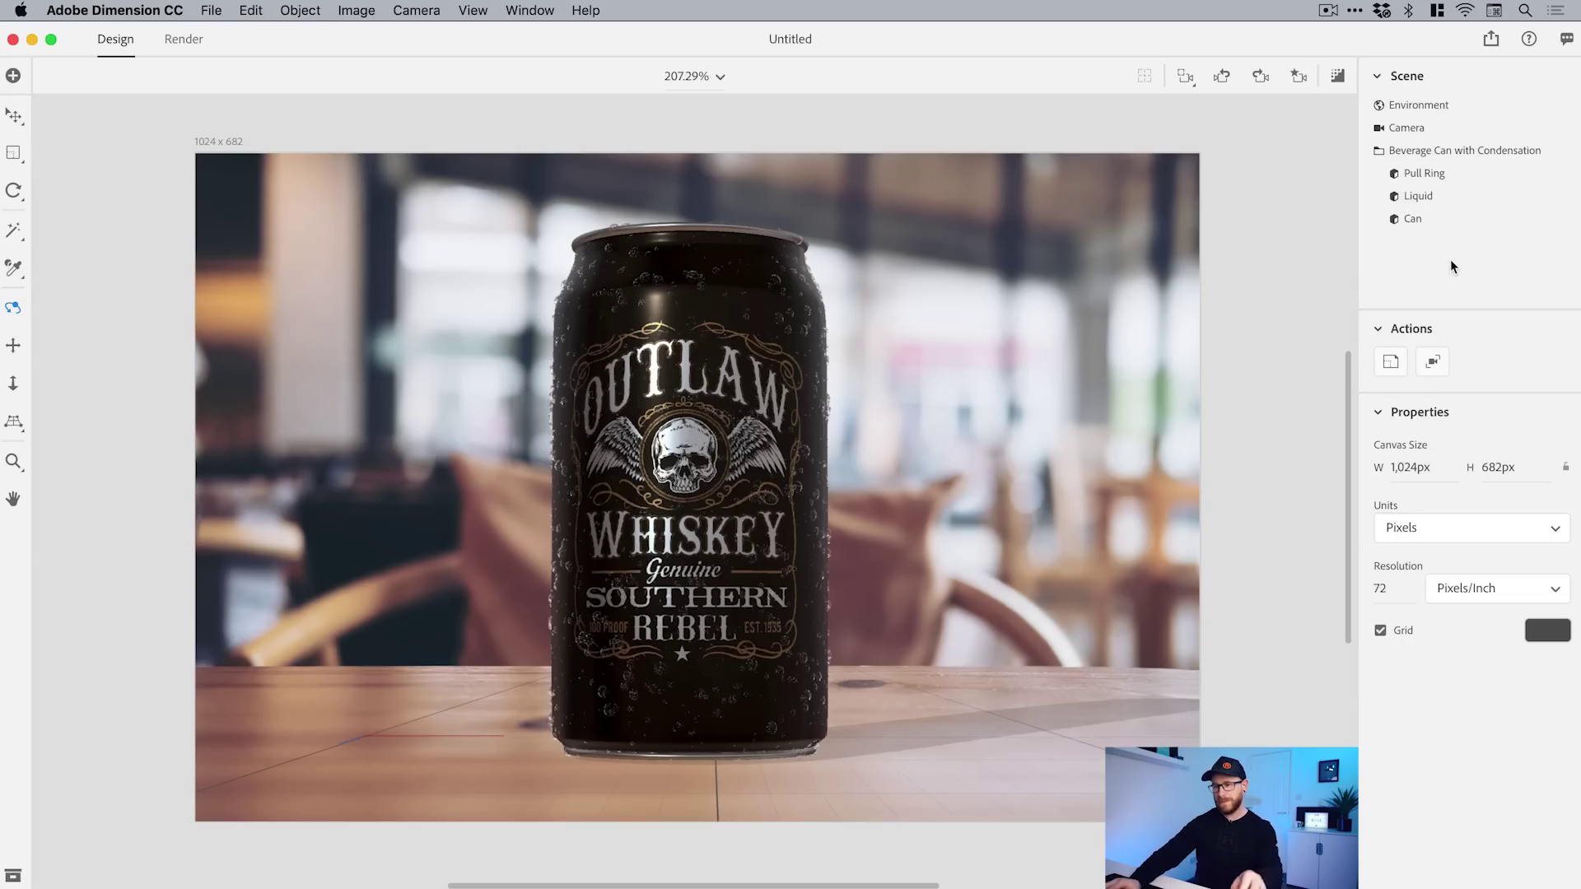
Step: Enable focus on the camera, set the blur amount to 21.9 and place the focus point on the can's skull emblem
{"action": "left_click", "coordinate": [1411, 129]}
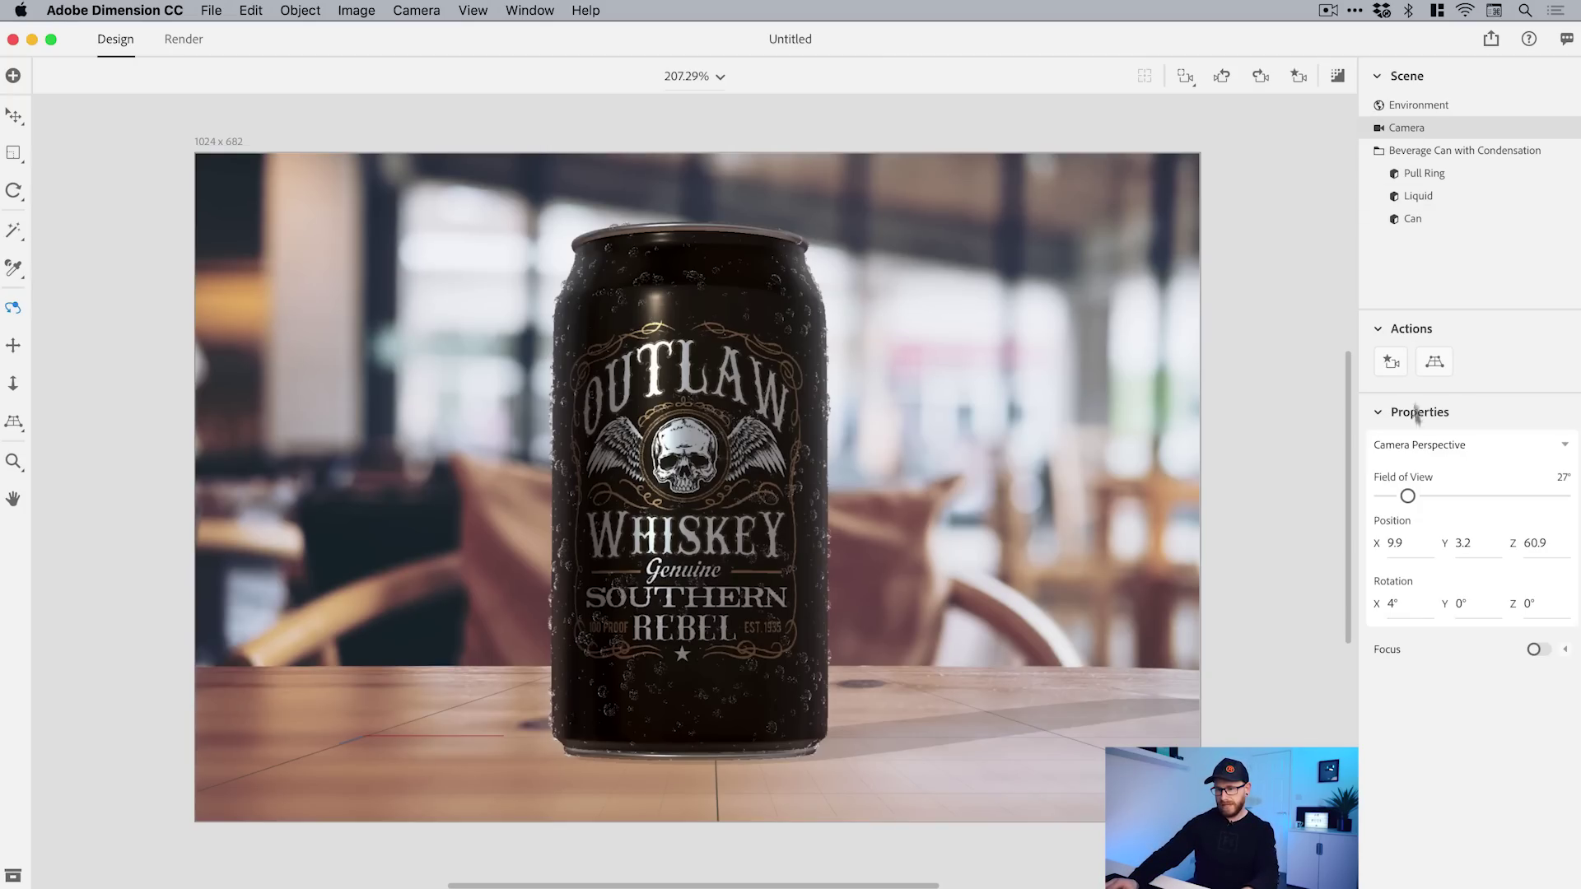
{"action": "left_click", "coordinate": [1540, 651]}
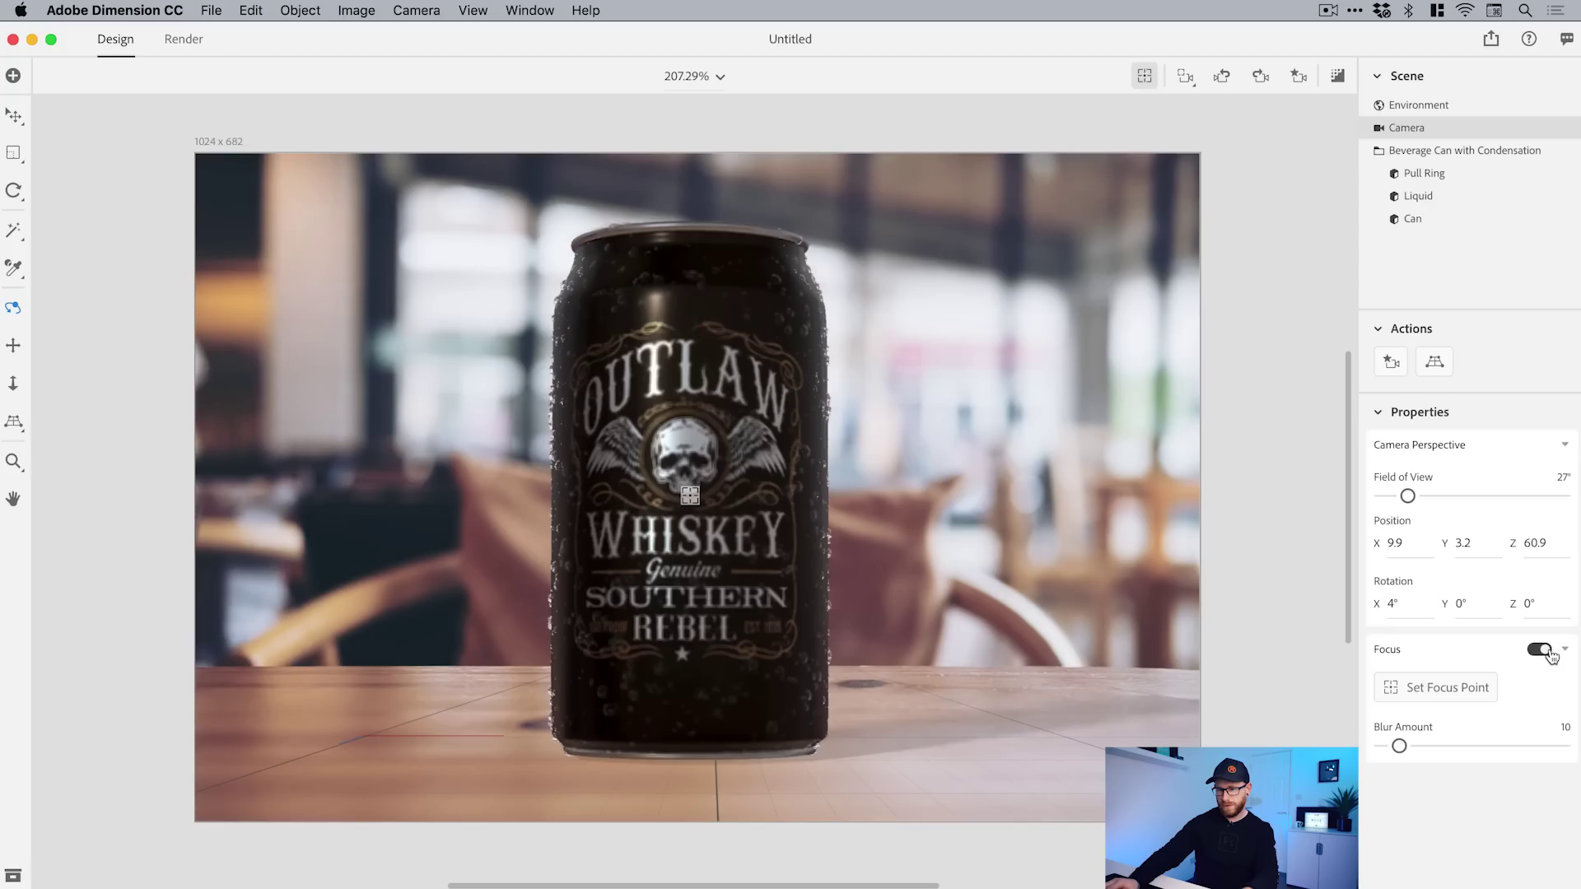
{"action": "mouse_move", "coordinate": [1414, 743]}
{"action": "left_mouse_down"}
{"action": "mouse_move", "coordinate": [1434, 746]}
{"action": "mouse_move", "coordinate": [1412, 748]}
{"action": "left_mouse_up"}
{"action": "left_click", "coordinate": [1437, 688]}
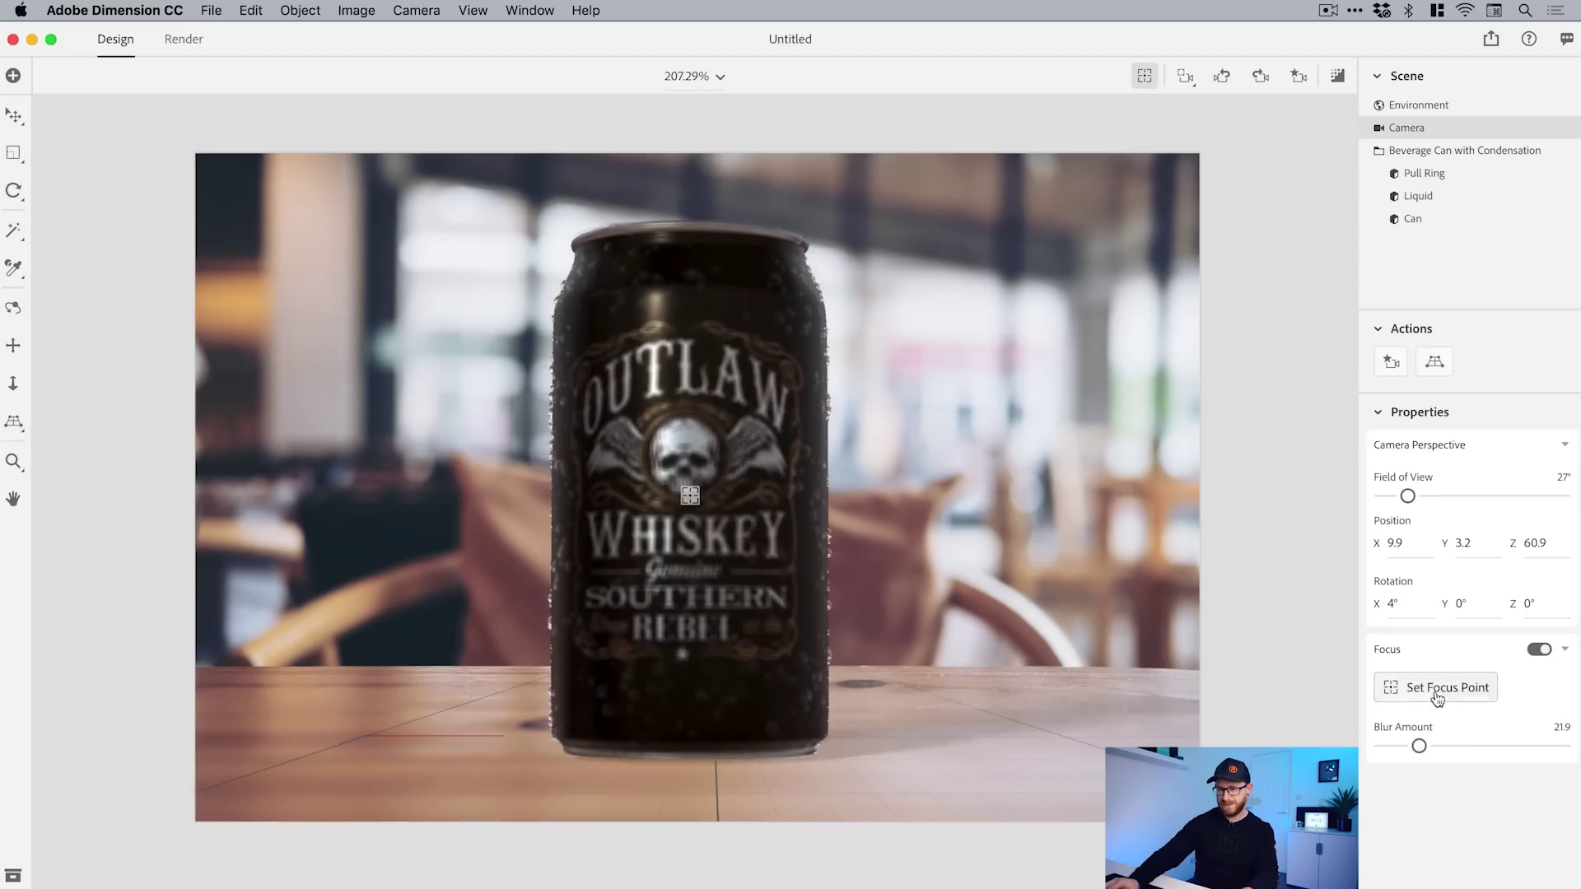
{"action": "left_click", "coordinate": [687, 454]}
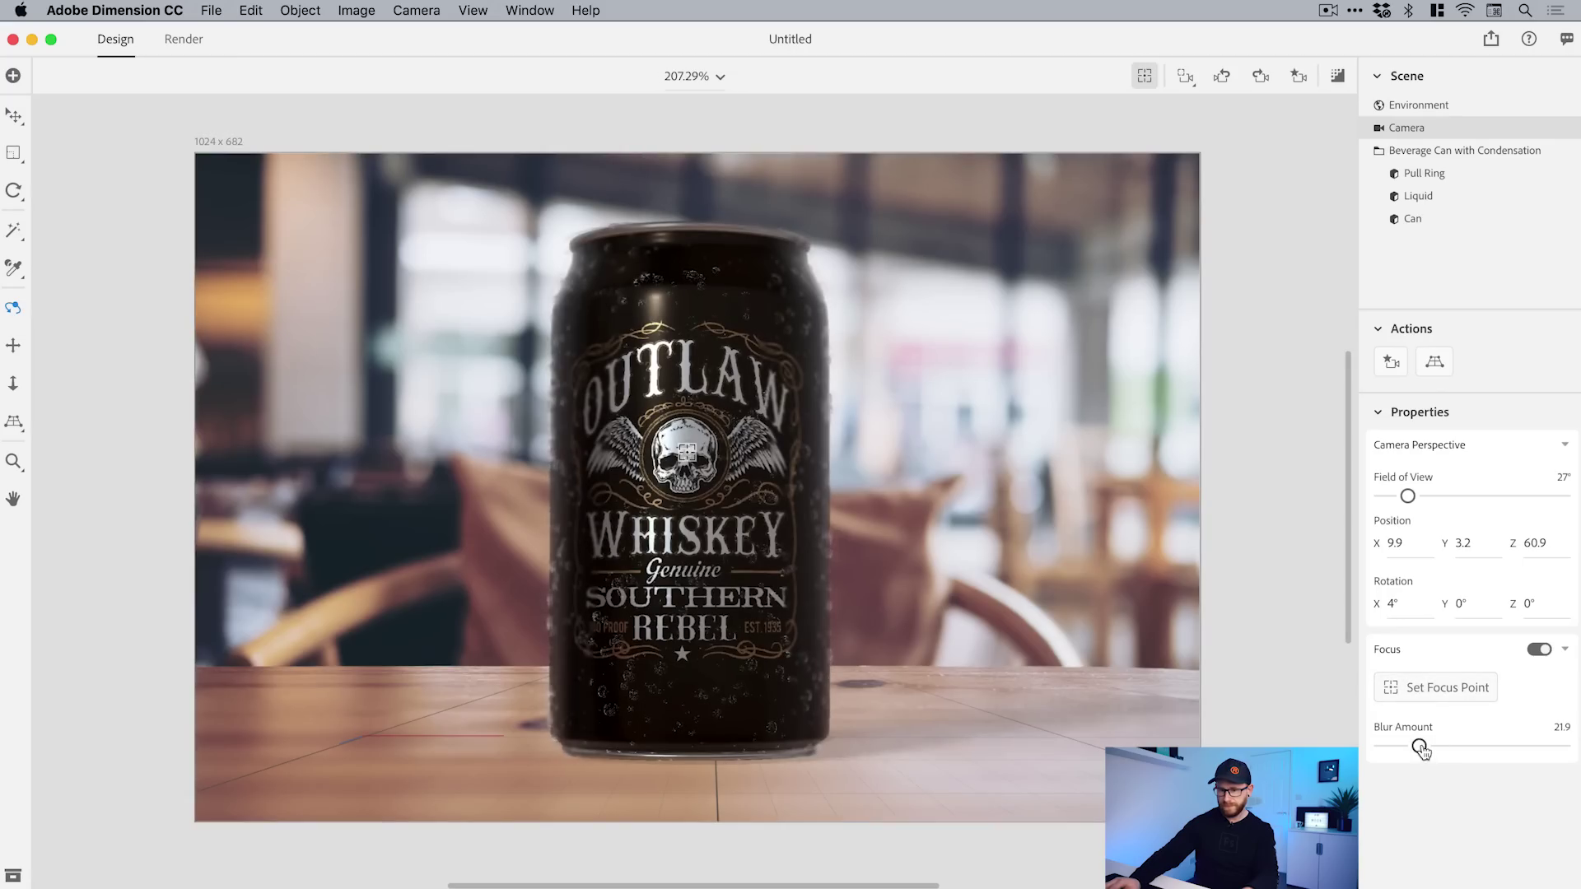
Step: Lower the camera's blur amount to 10.9 and set its field of view to 26°
{"action": "mouse_move", "coordinate": [1429, 746]}
{"action": "left_mouse_down"}
{"action": "mouse_move", "coordinate": [1542, 746]}
{"action": "mouse_move", "coordinate": [1360, 750]}
{"action": "mouse_move", "coordinate": [1400, 746]}
{"action": "left_mouse_up"}
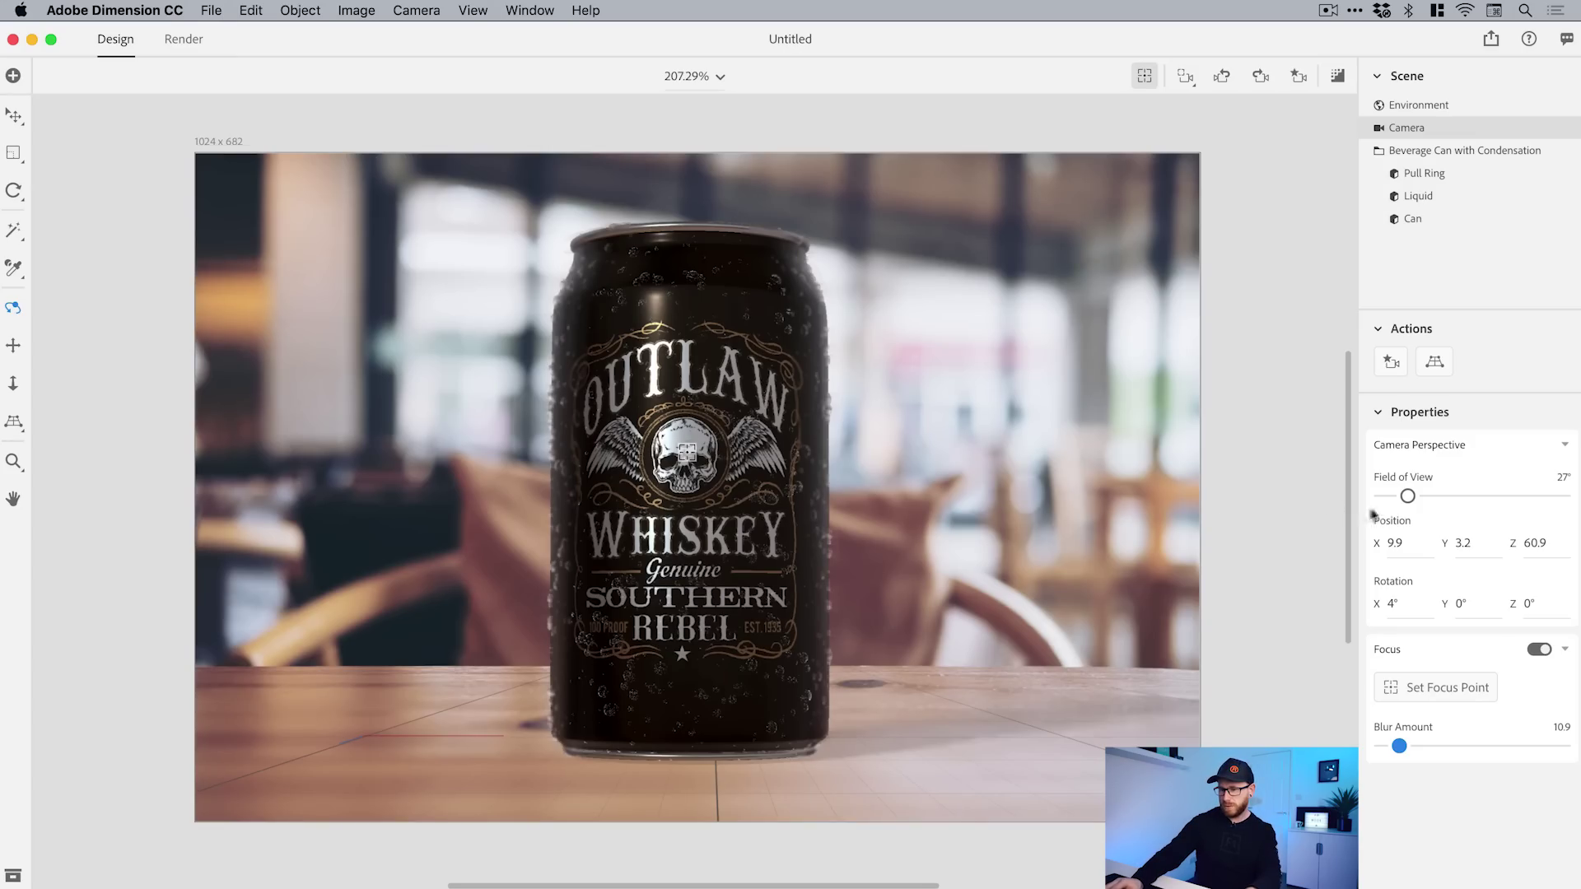
{"action": "mouse_move", "coordinate": [1409, 496]}
{"action": "left_mouse_down"}
{"action": "mouse_move", "coordinate": [1454, 496]}
{"action": "mouse_move", "coordinate": [1407, 496]}
{"action": "left_mouse_up"}
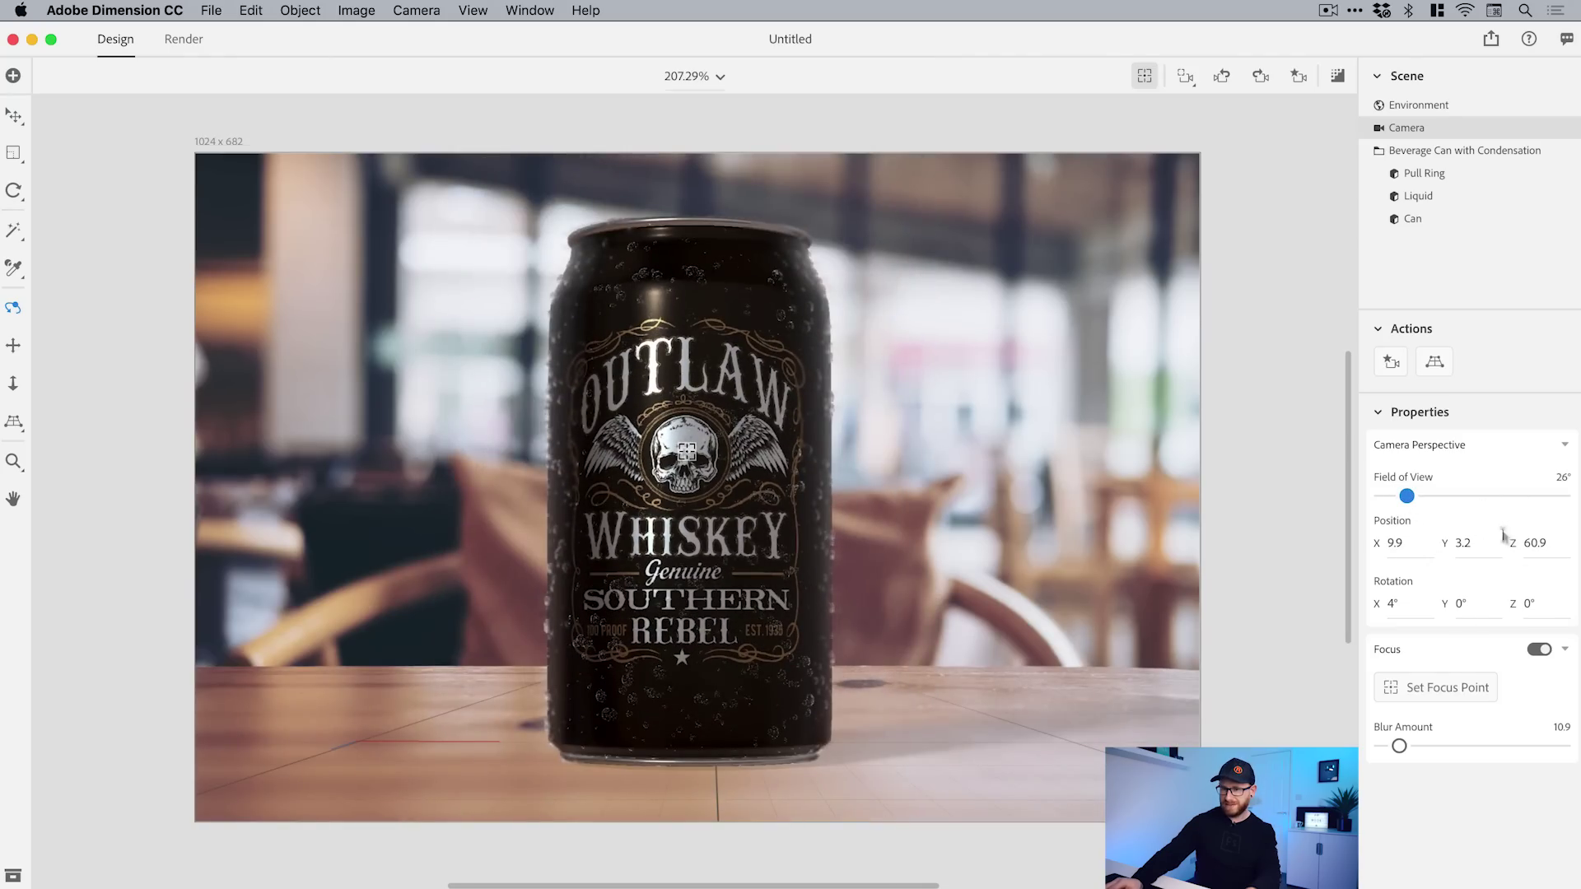
{"action": "left_click", "coordinate": [1283, 239]}
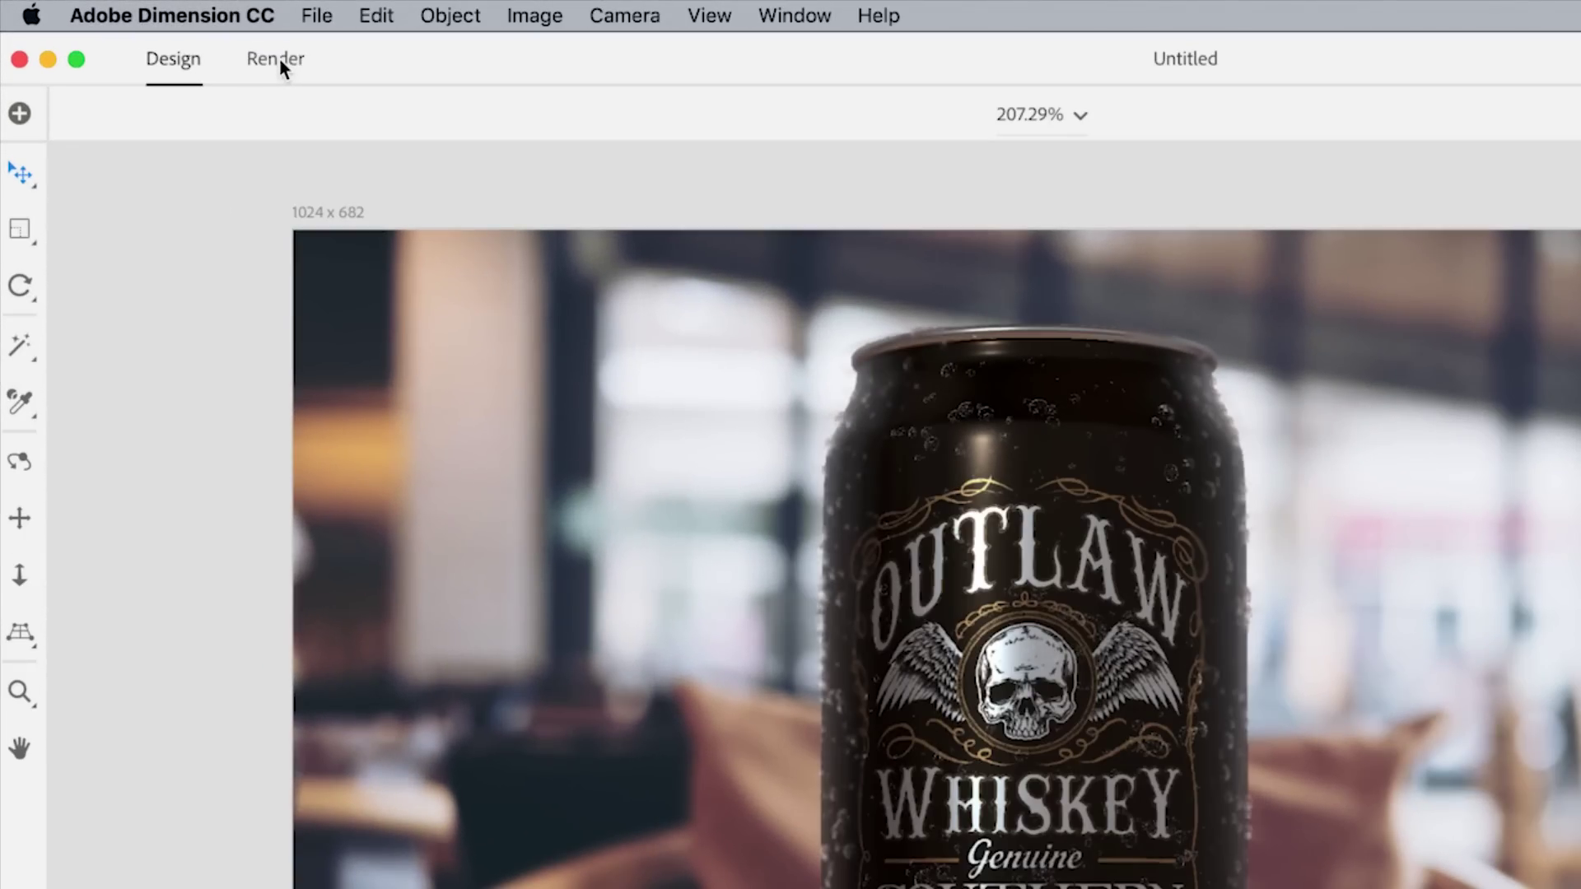
Step: Switch to render mode, name the export Tutorial and set the render quality to High (Slow)
{"action": "left_click", "coordinate": [280, 61]}
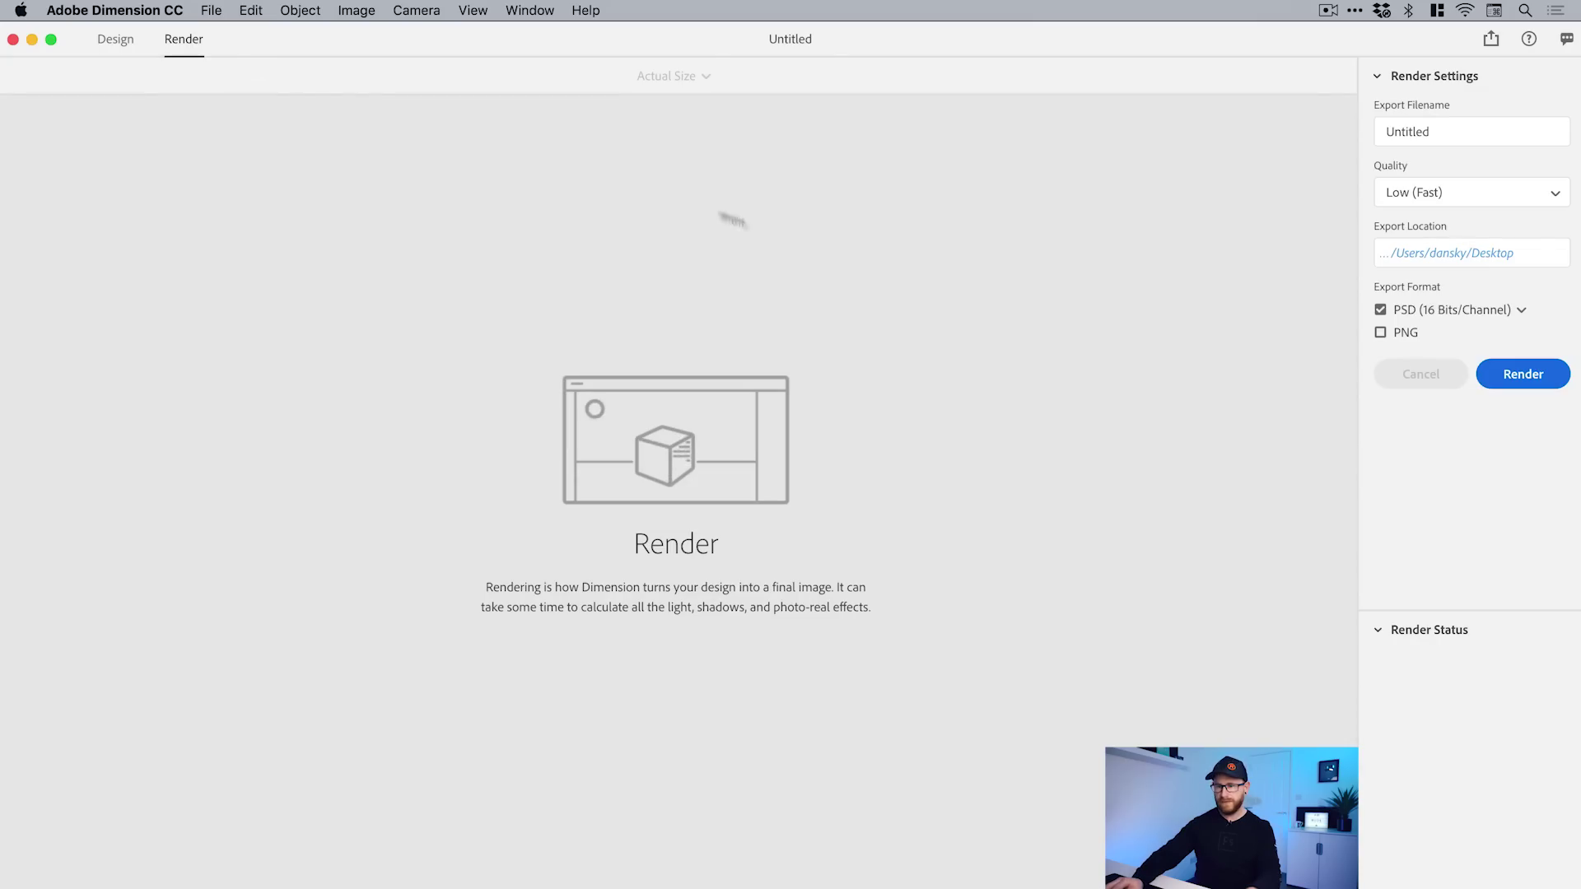
{"action": "left_click", "coordinate": [1475, 132]}
{"action": "key", "text": "super+a"}
{"action": "type", "text": "Tutorial"}
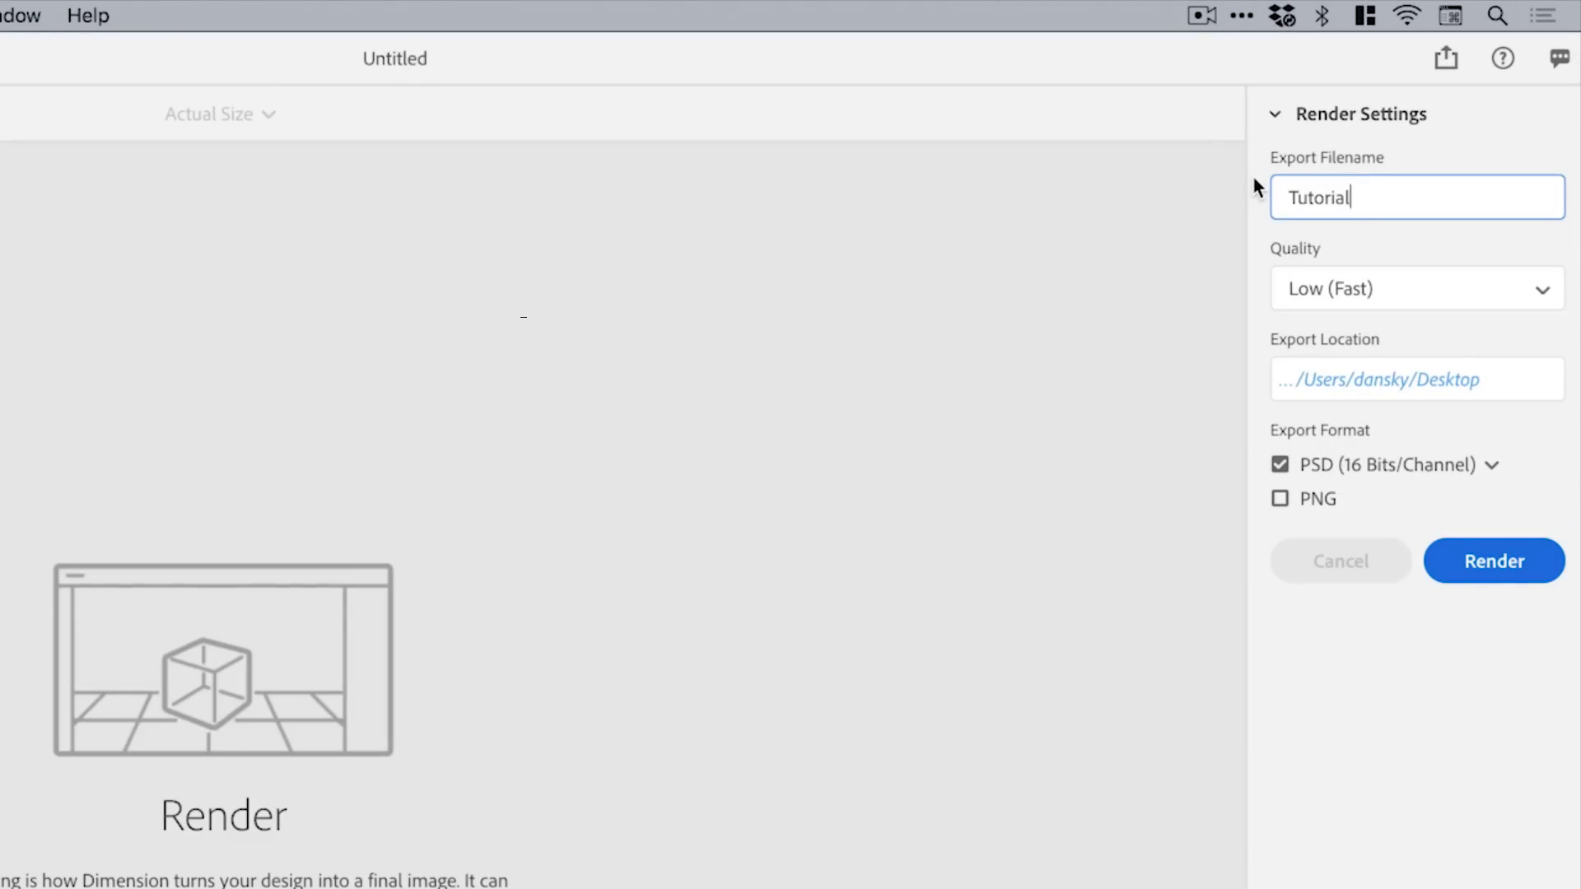
{"action": "left_click", "coordinate": [1403, 303]}
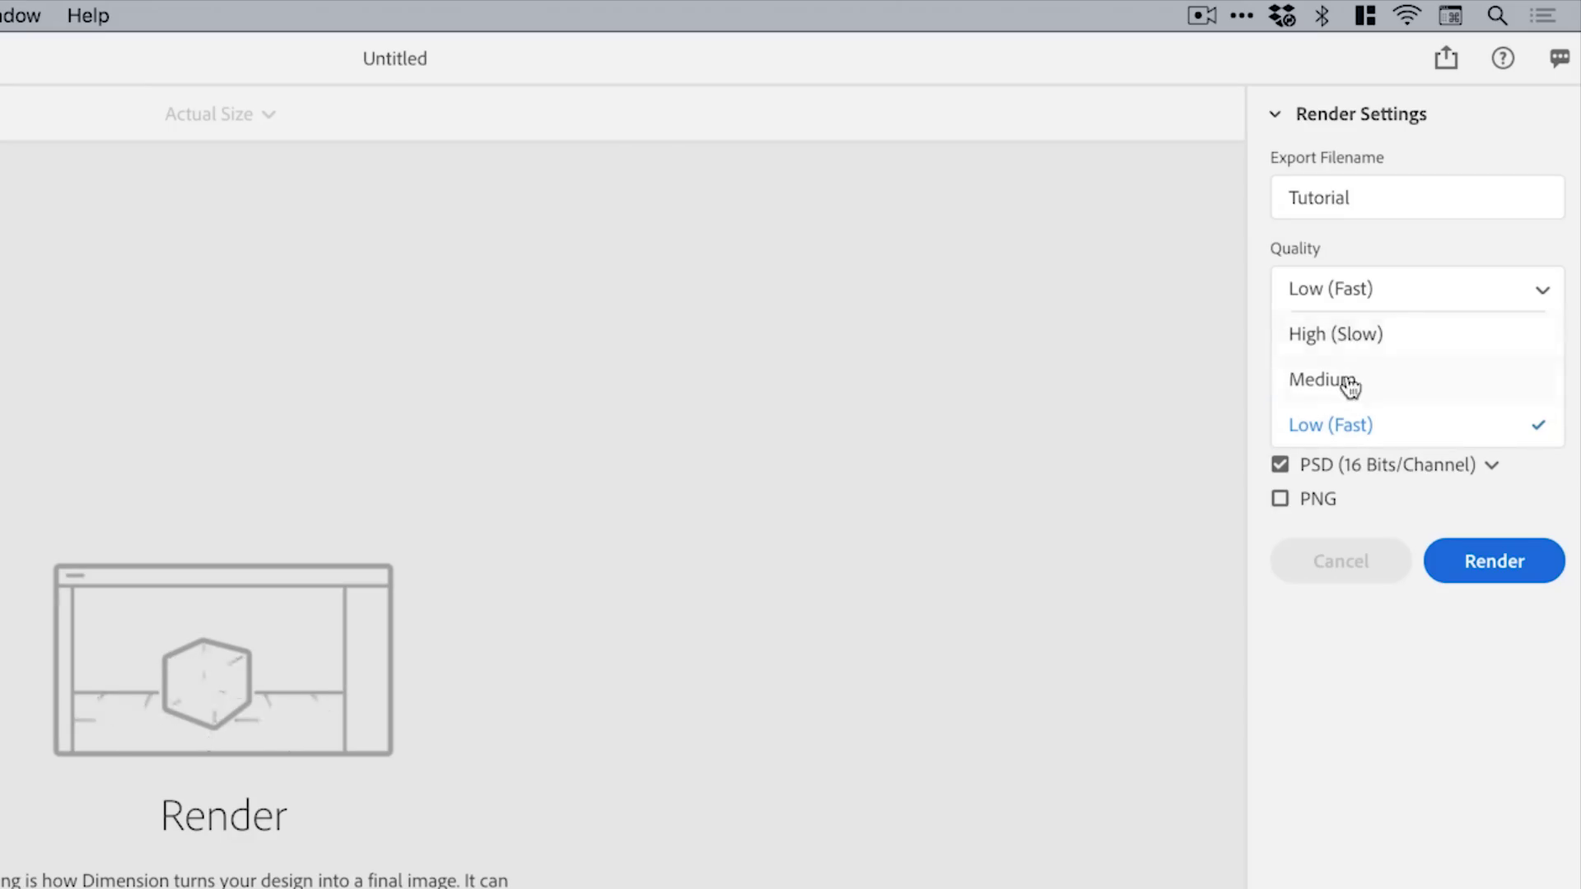
{"action": "left_click", "coordinate": [1363, 334]}
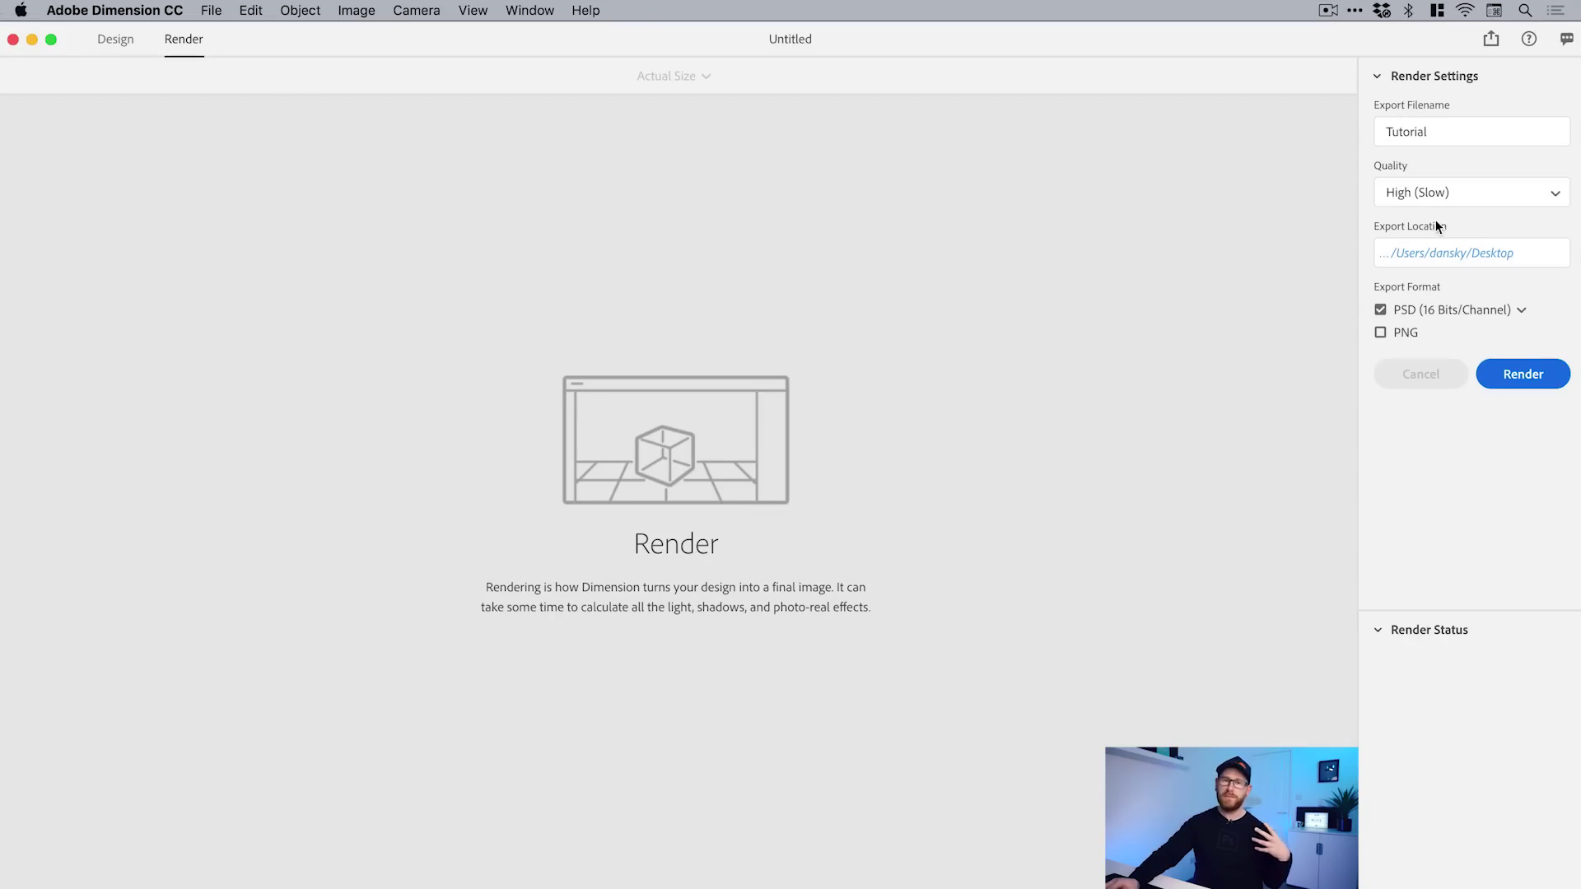
Step: Try Low (Fast) as the render quality and switch it back to High (Slow)
{"action": "left_click", "coordinate": [1441, 199]}
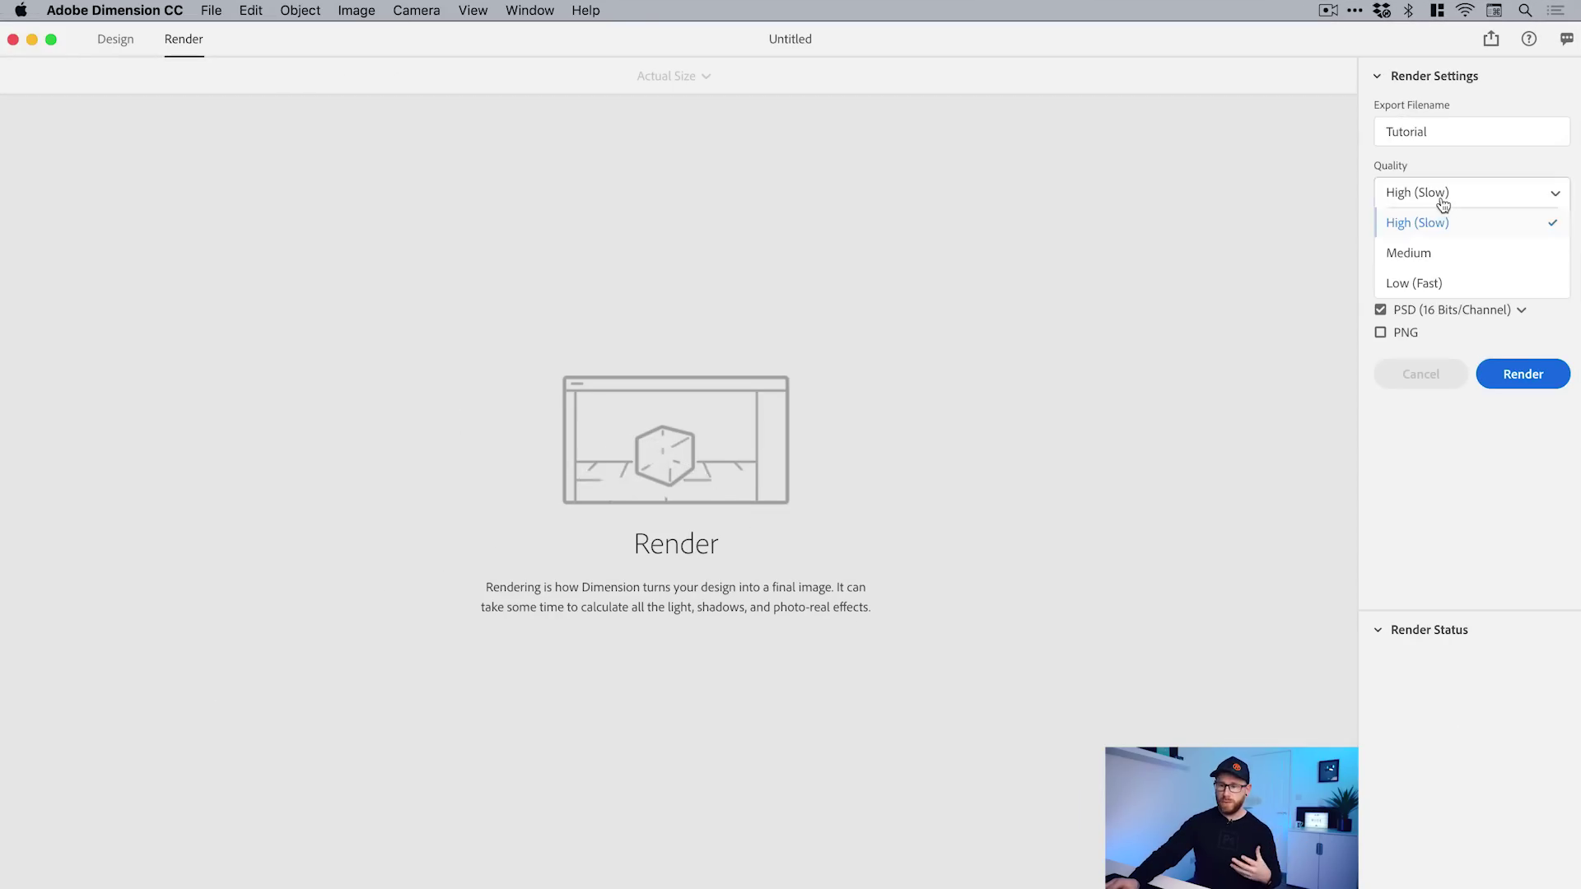
{"action": "left_click", "coordinate": [1430, 286]}
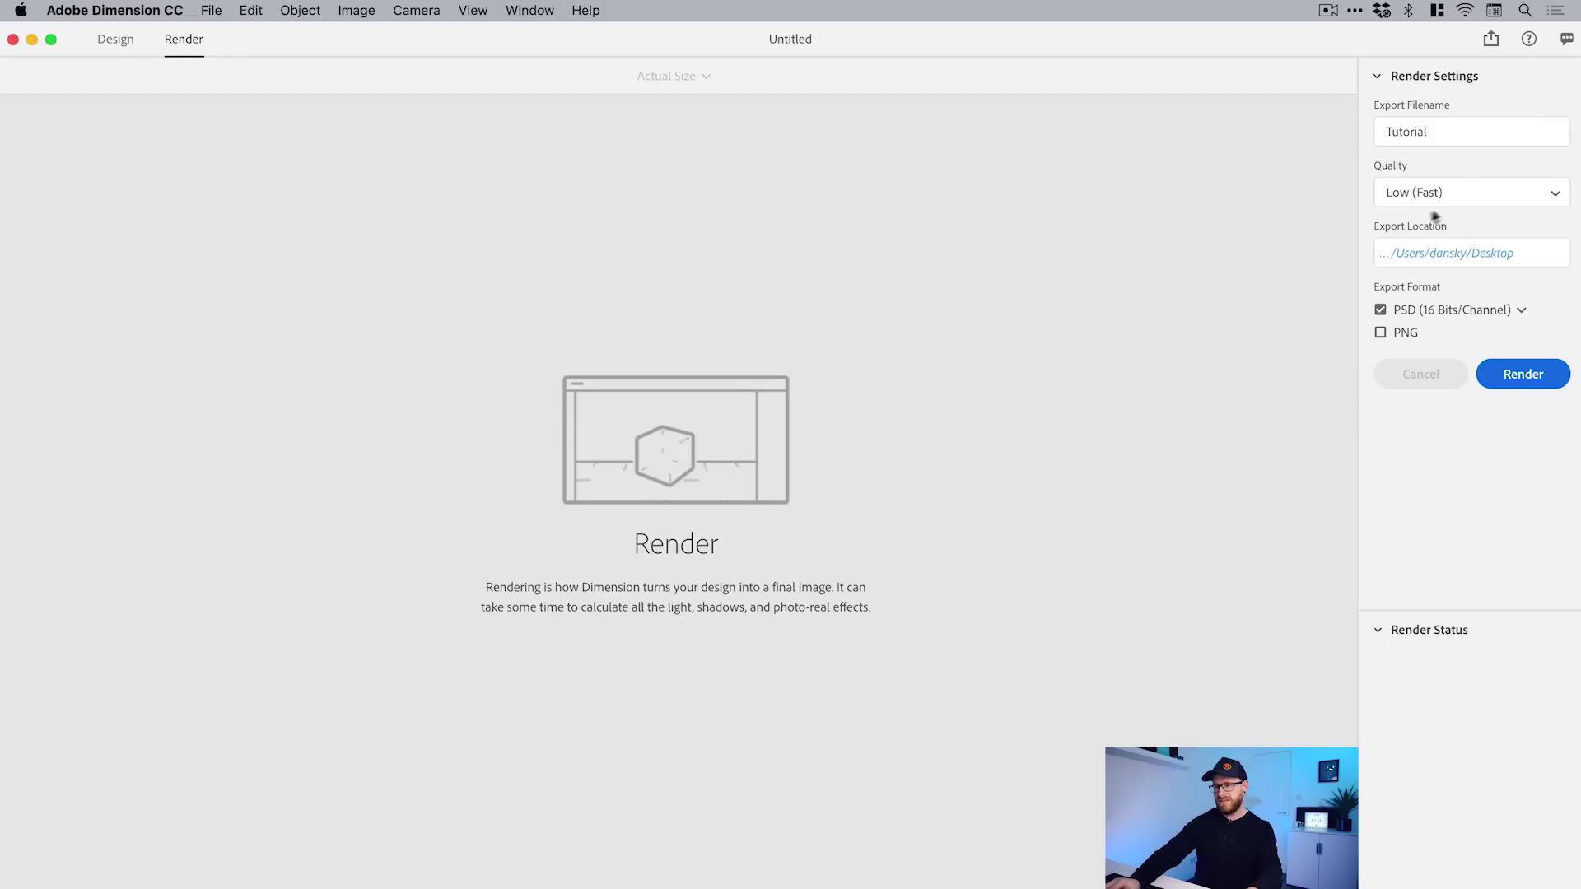
{"action": "left_click", "coordinate": [1454, 198]}
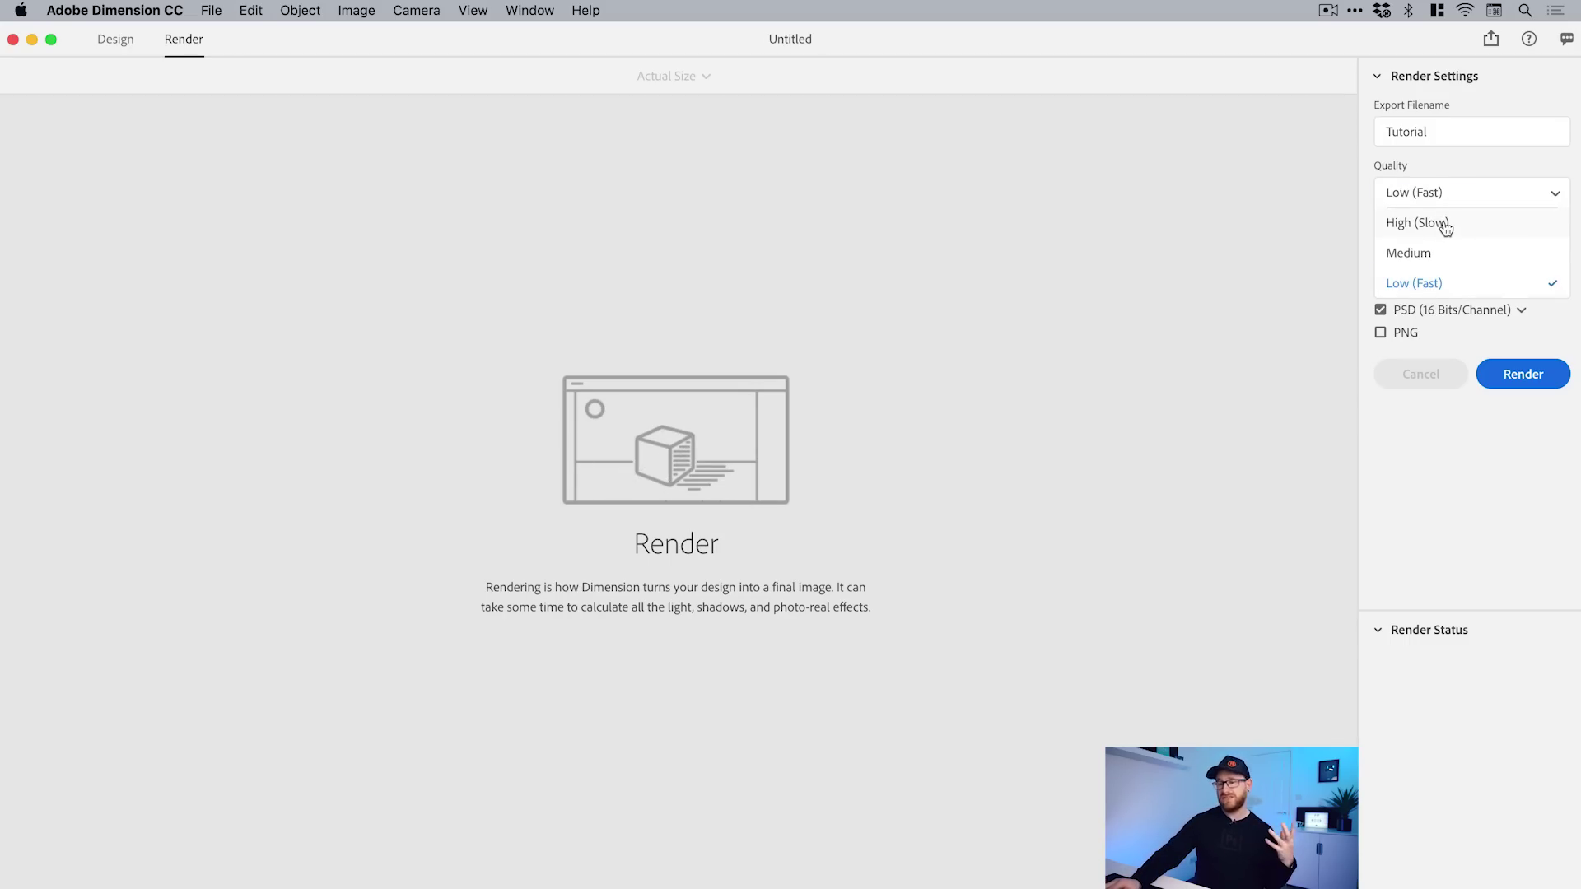
{"action": "left_click", "coordinate": [1446, 224]}
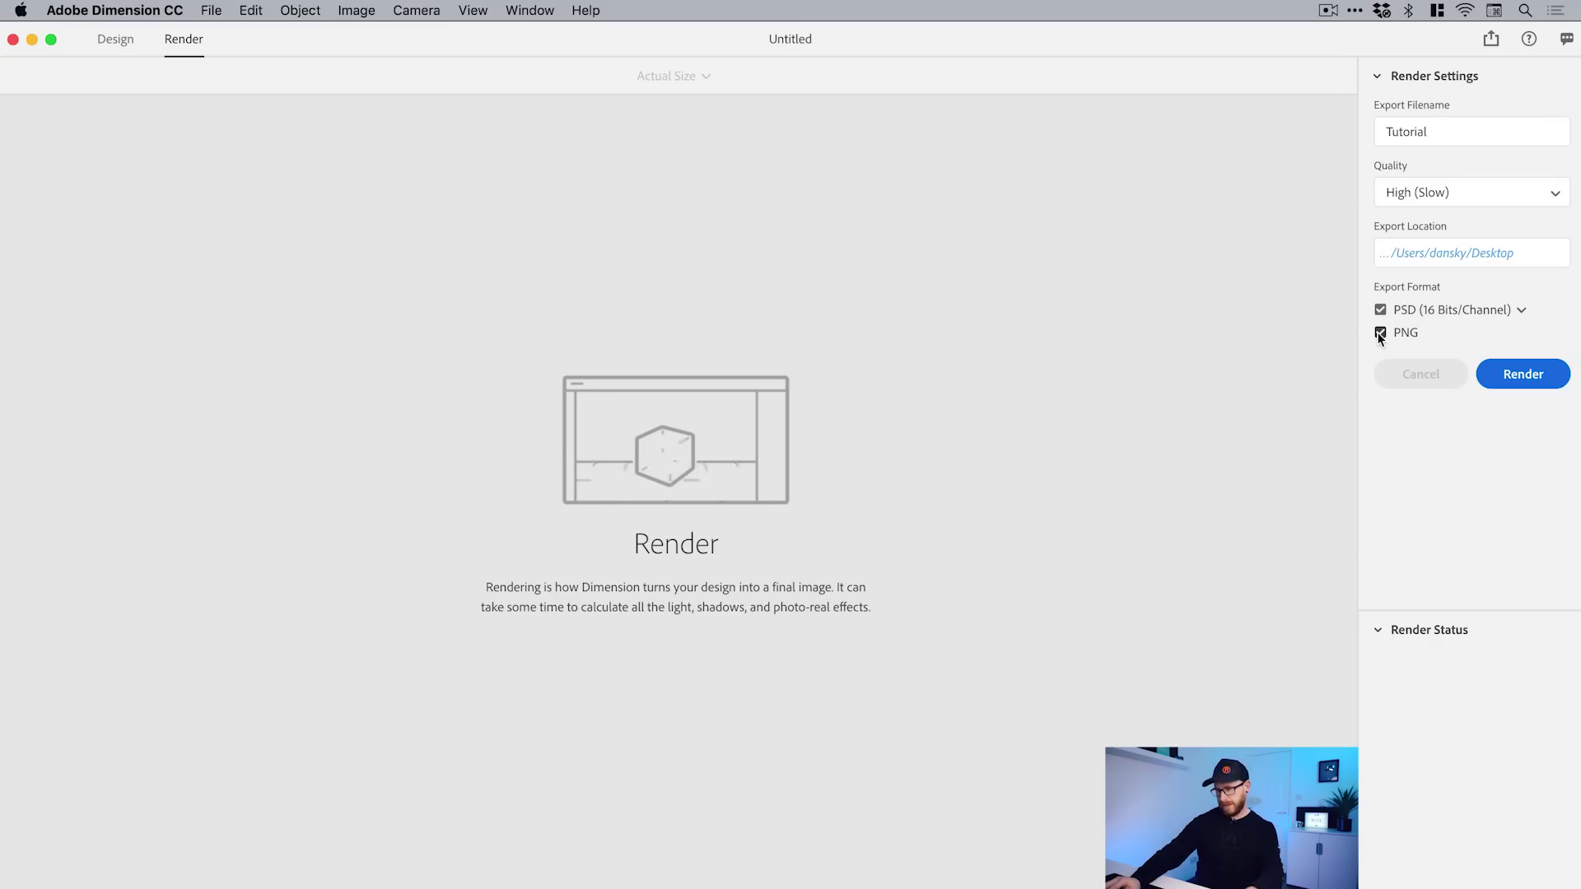
Step: Select both PSD (16 Bits/Channel) and PNG as export formats and start rendering the can scene
{"action": "left_click", "coordinate": [1381, 310]}
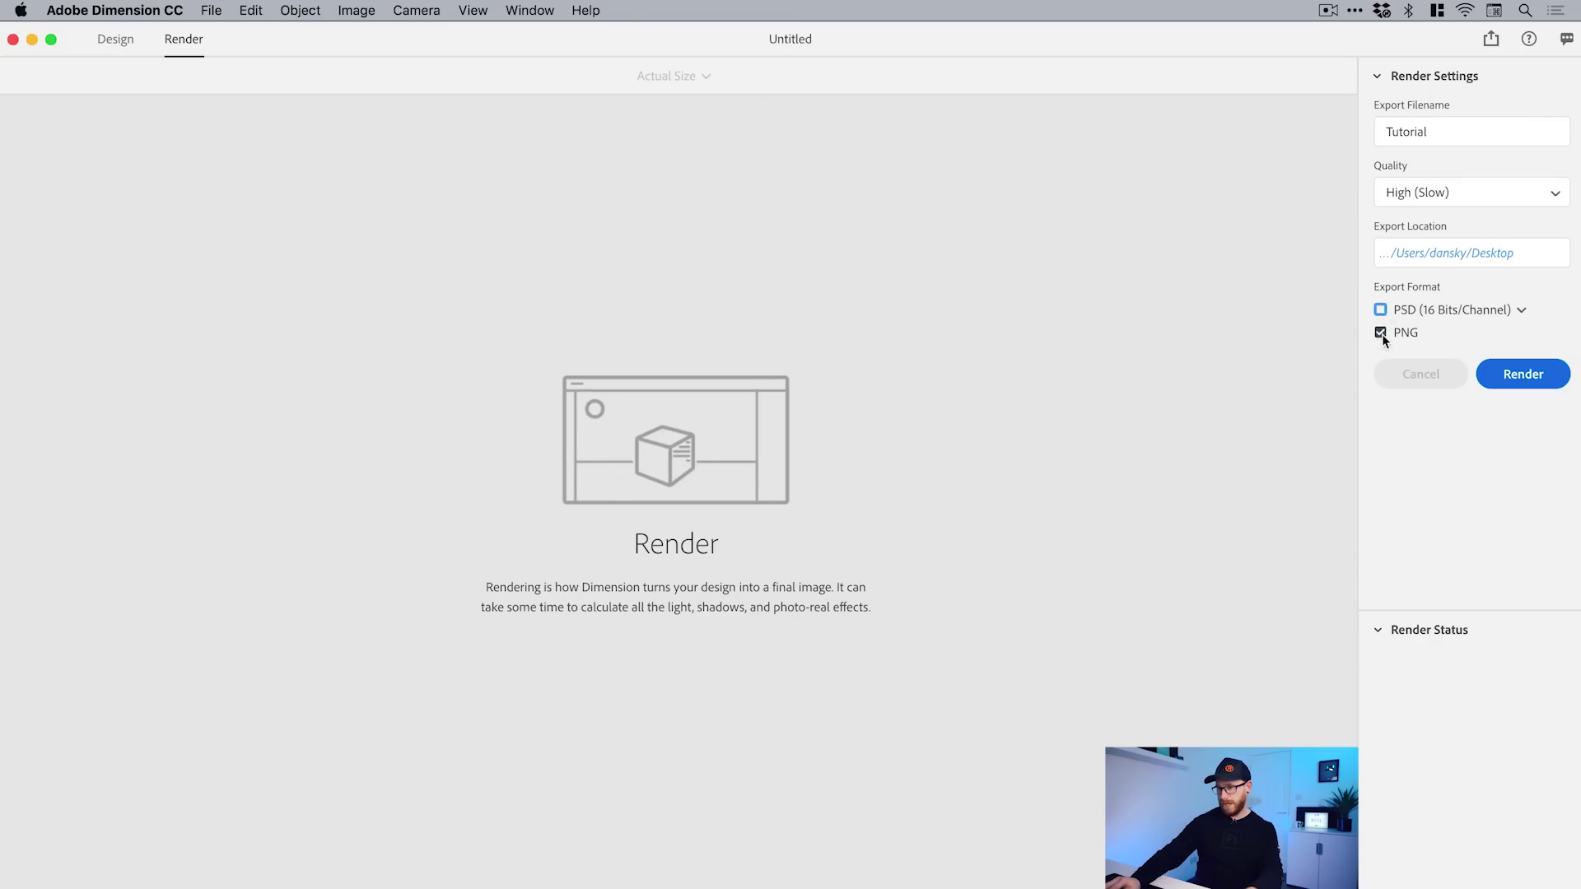
{"action": "left_click", "coordinate": [1381, 333]}
{"action": "left_click", "coordinate": [1381, 309]}
{"action": "left_click", "coordinate": [1381, 334]}
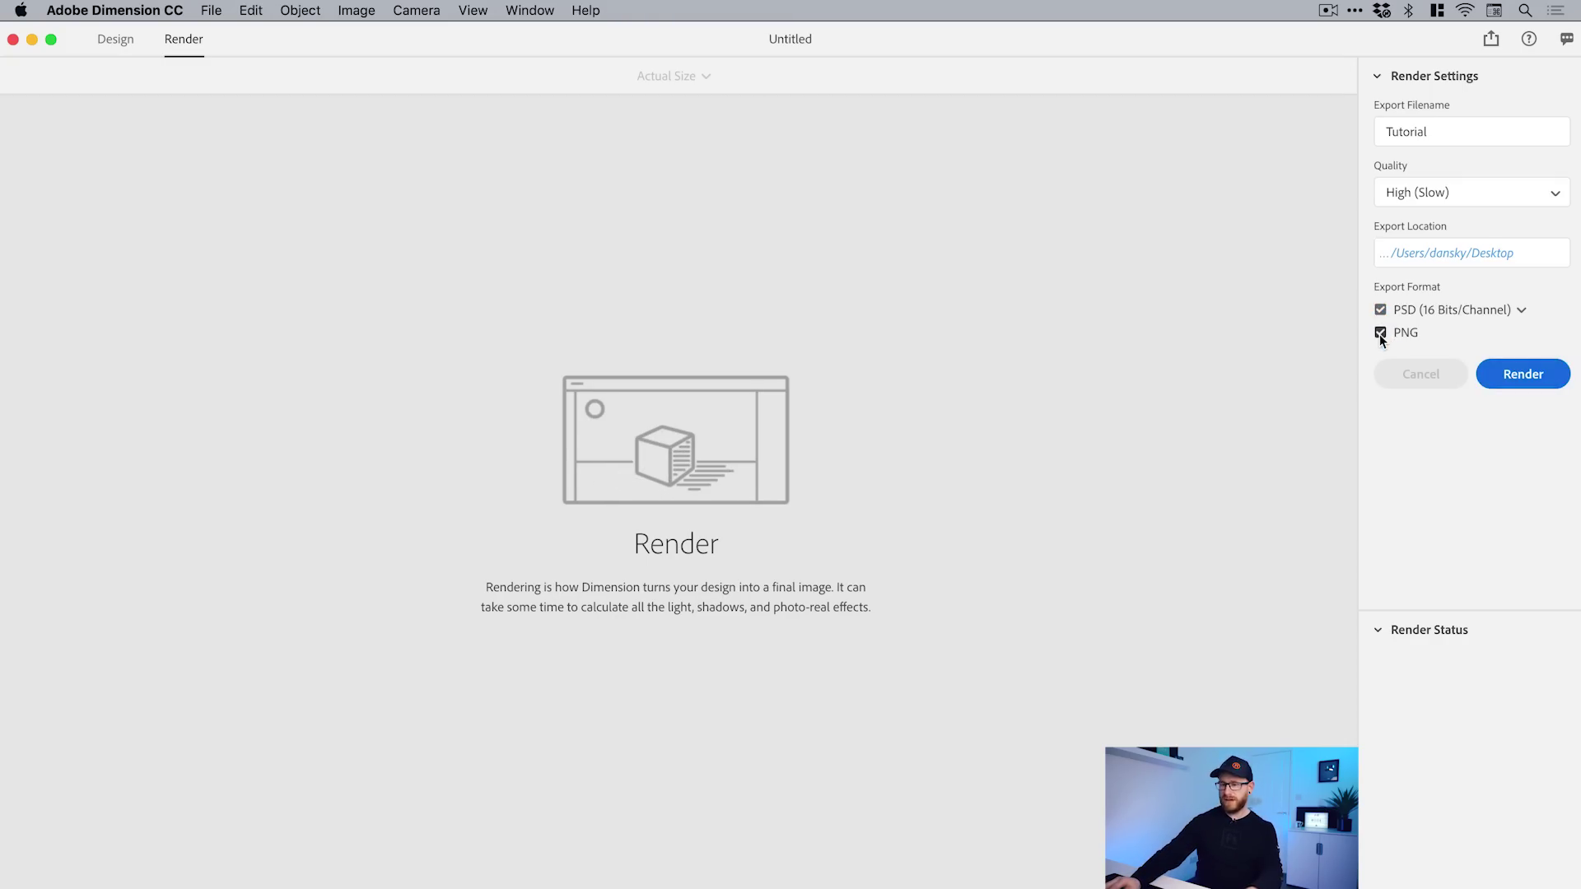
{"action": "left_click", "coordinate": [1526, 380]}
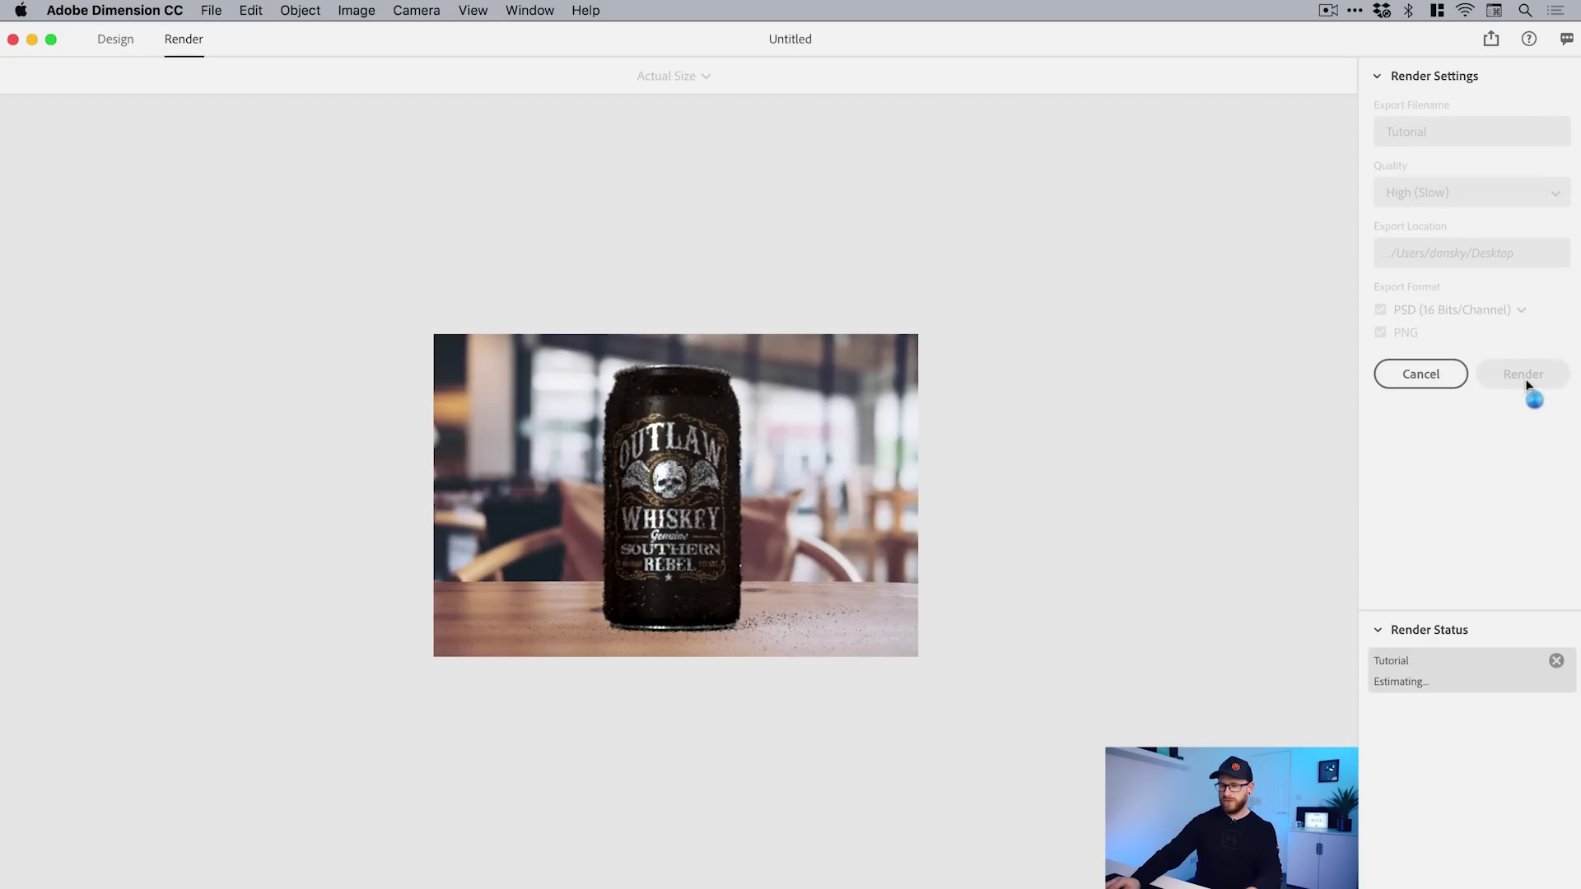